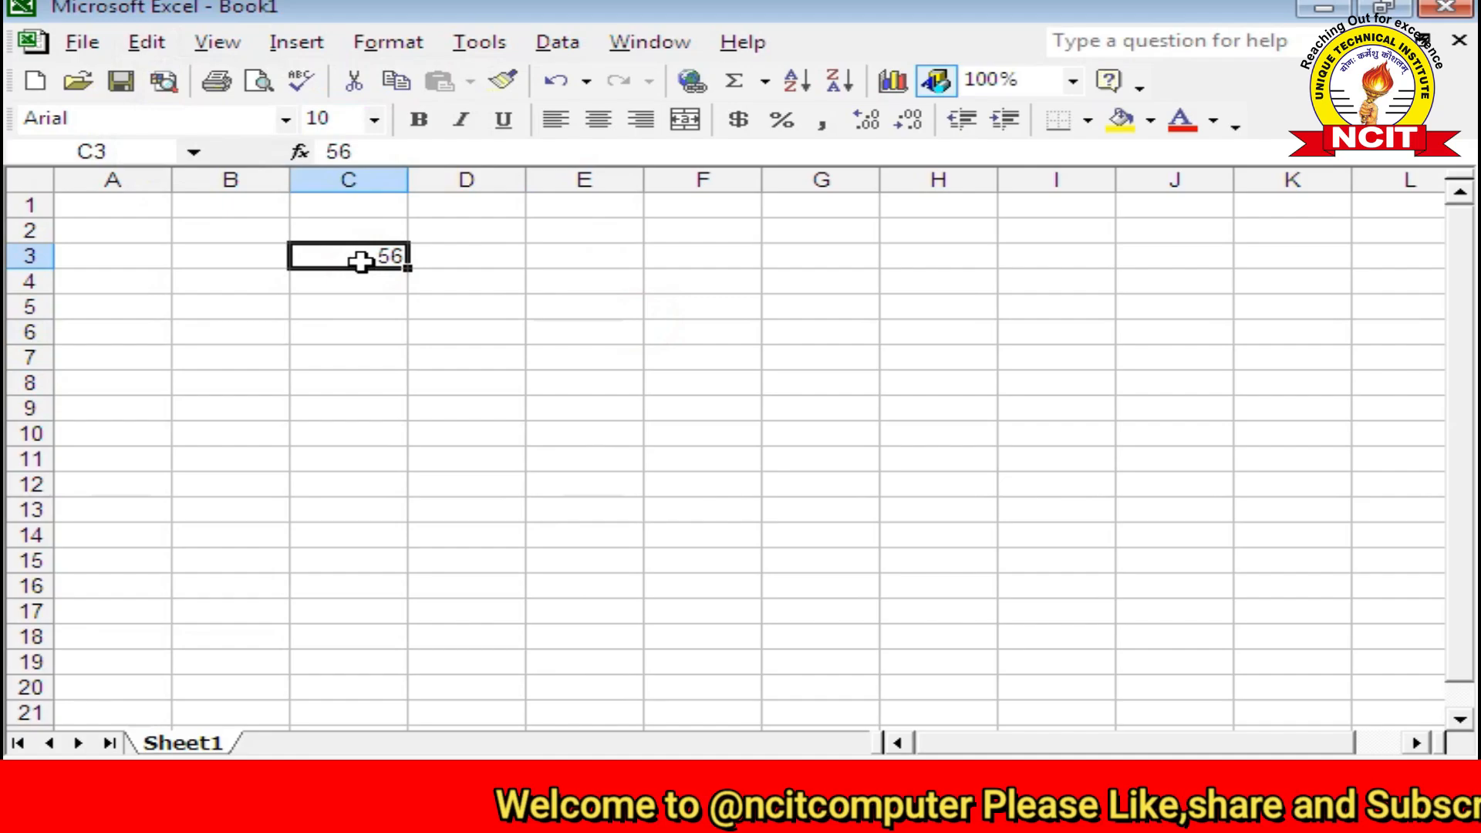
Step: Cut the 56 out of C3 and paste it into F5 using the Edit menu
click(676, 263)
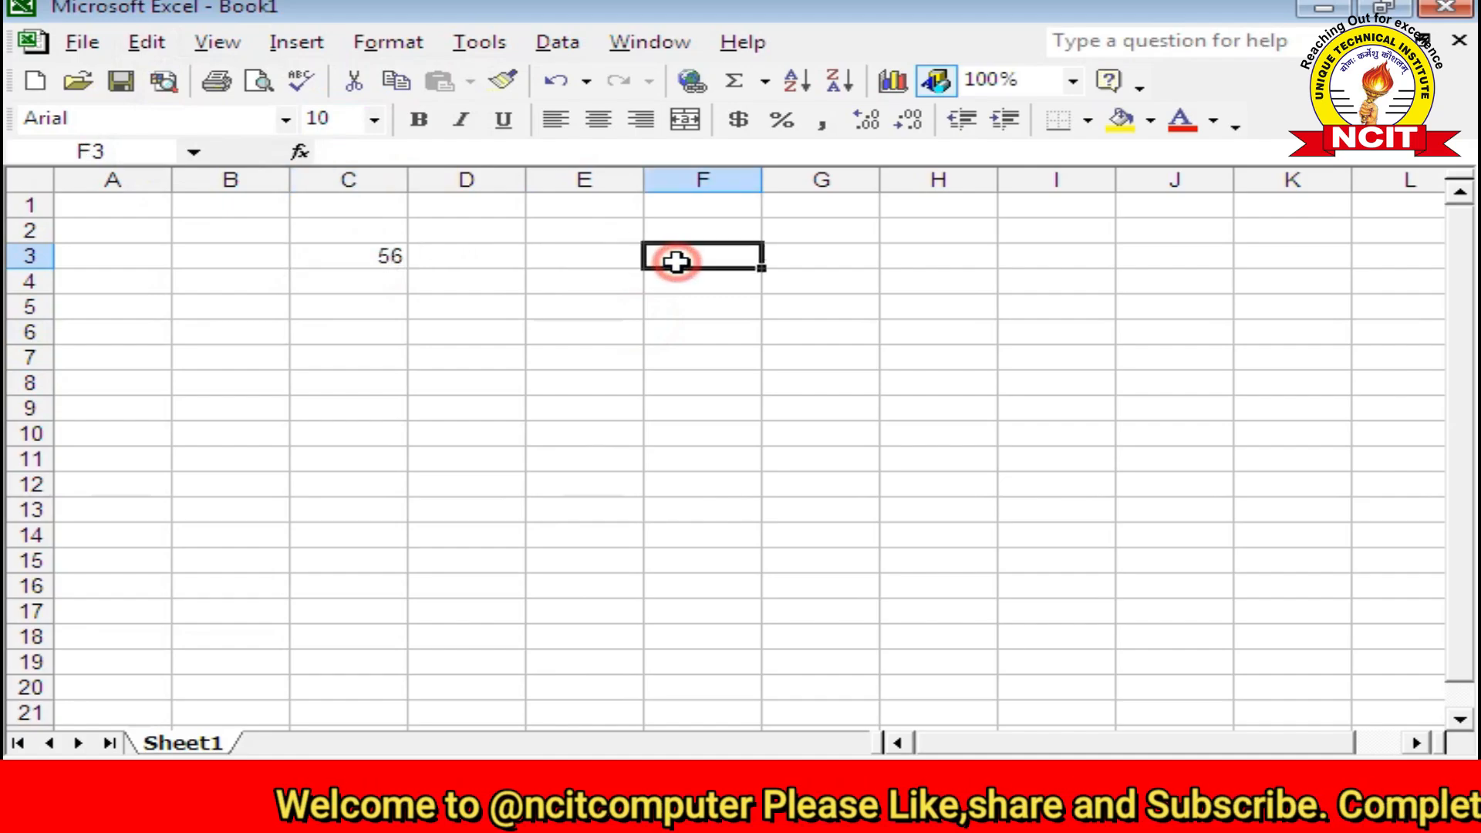
click(368, 257)
click(148, 44)
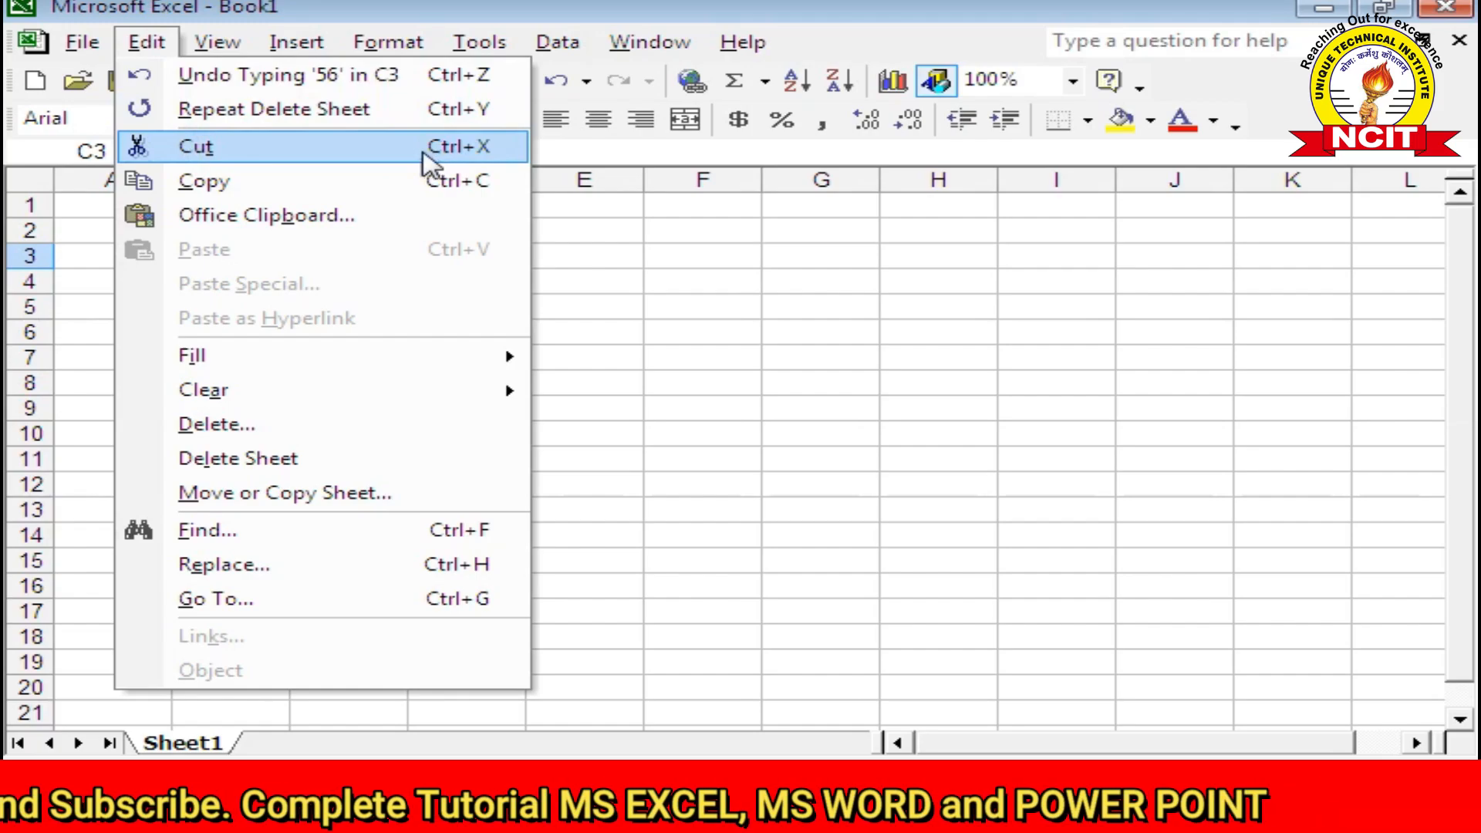
click(343, 150)
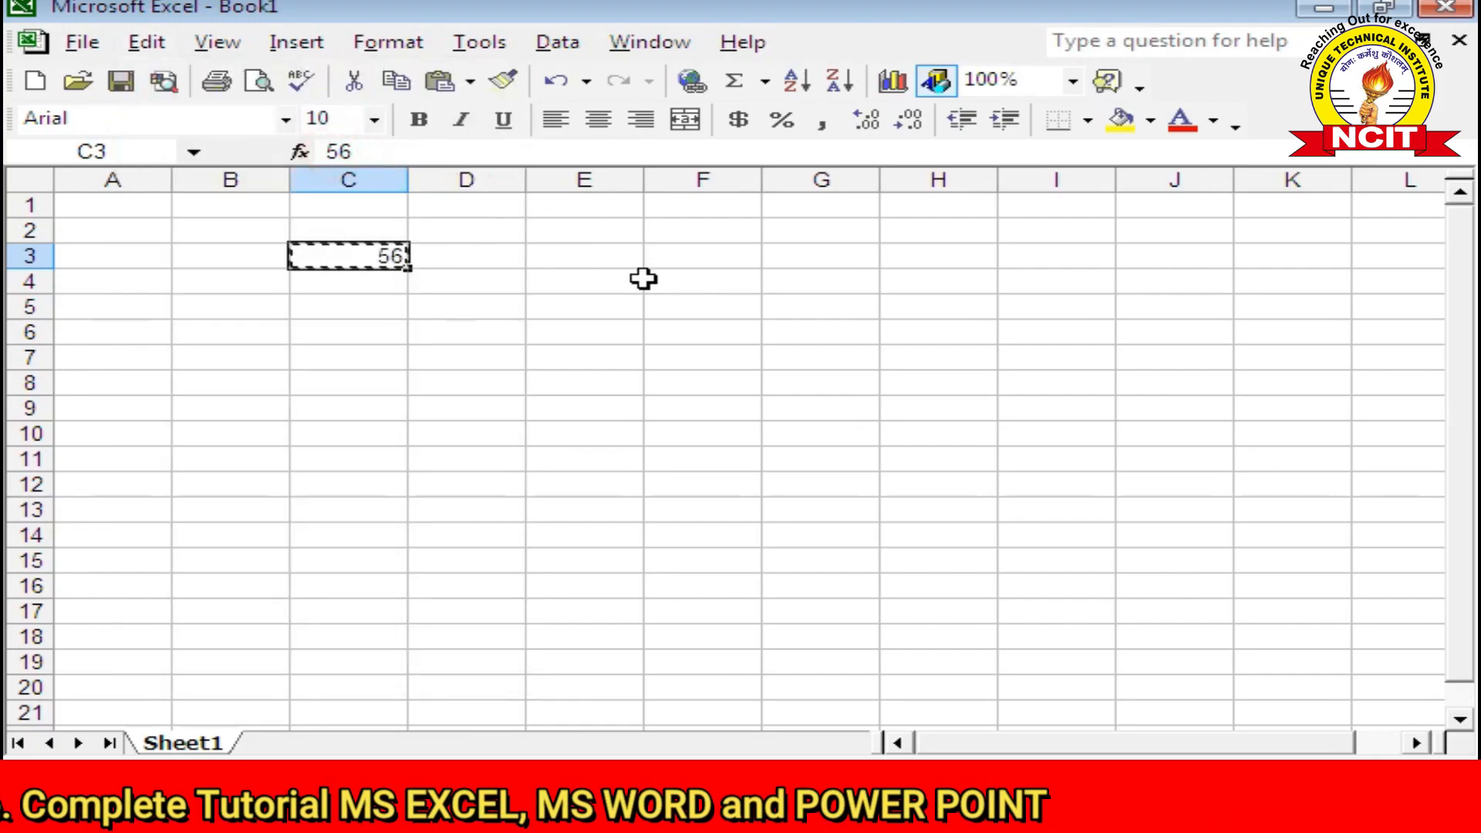
click(690, 304)
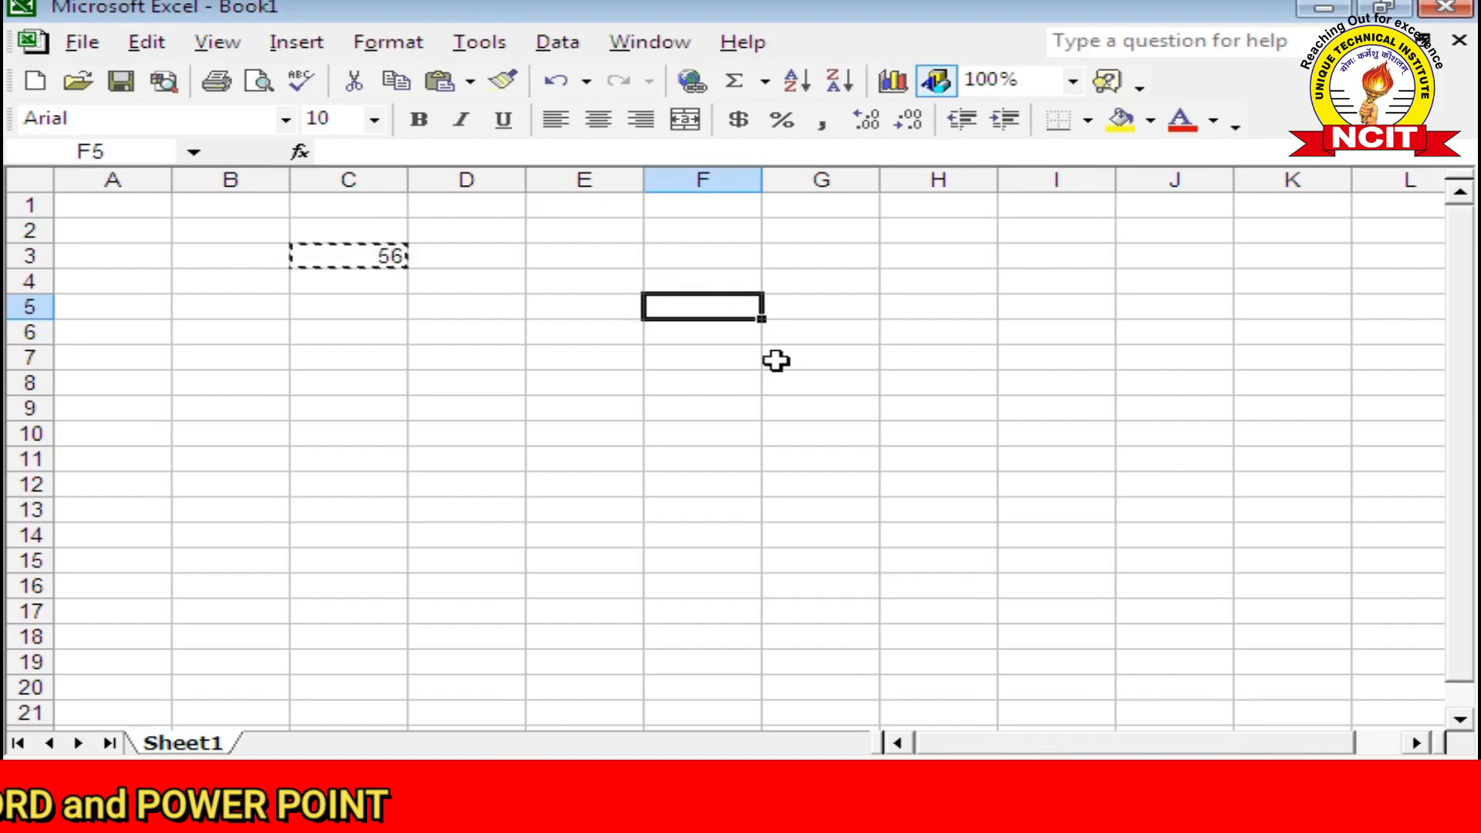
click(128, 47)
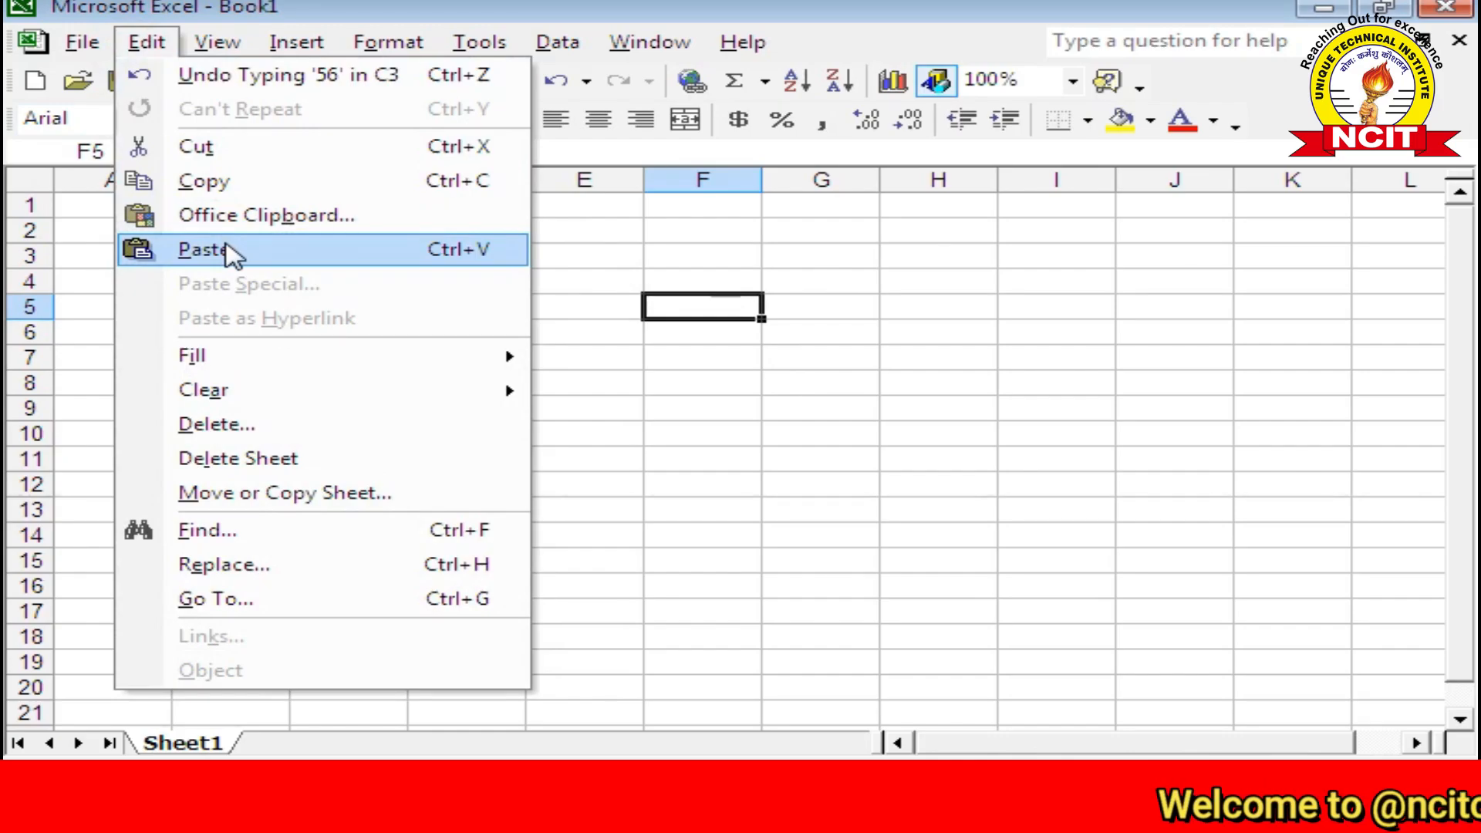
click(229, 251)
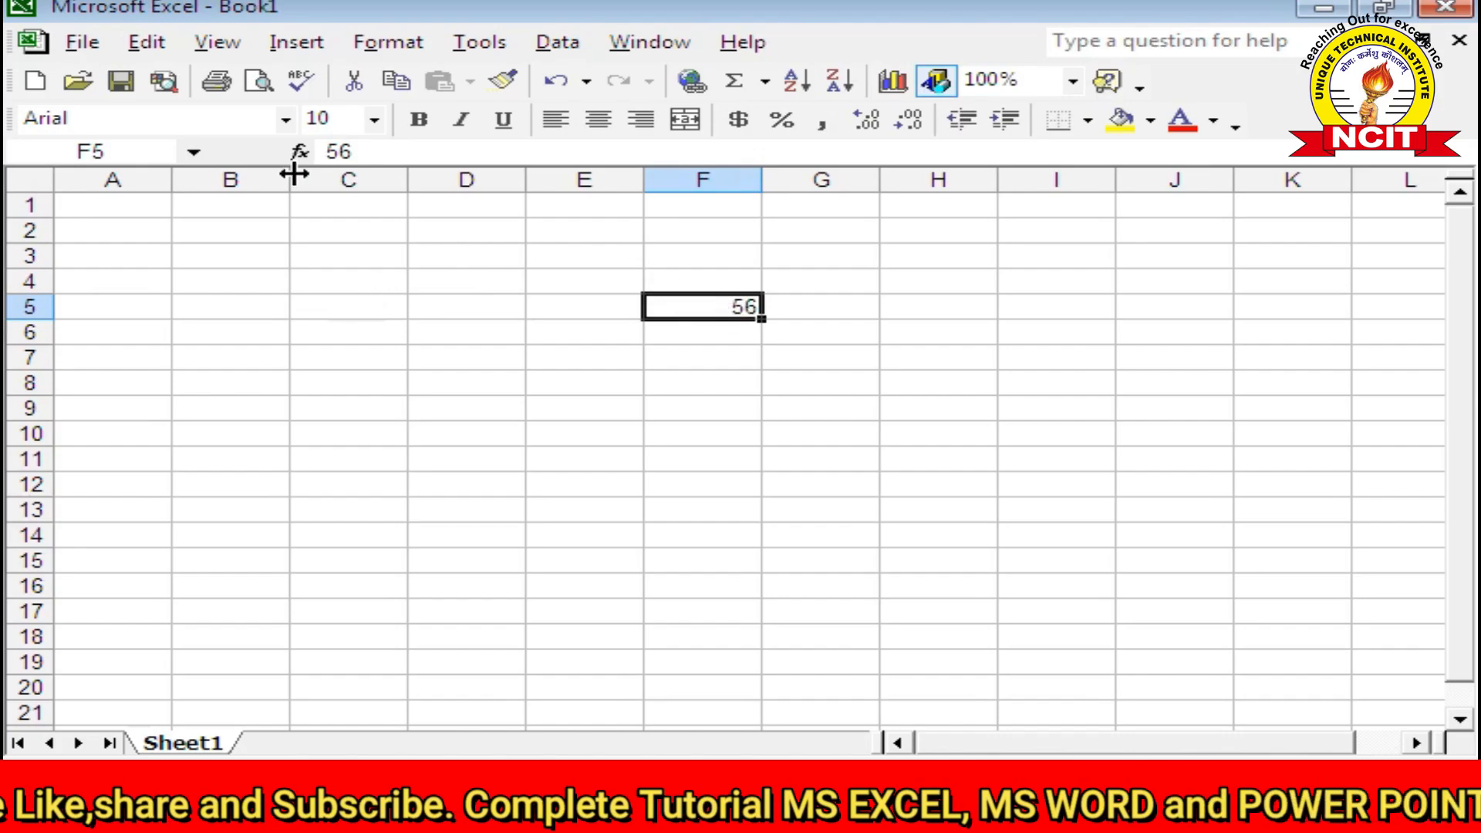
Step: Copy the 56 from F5 and paste it into C6, E10 and D13
click(141, 48)
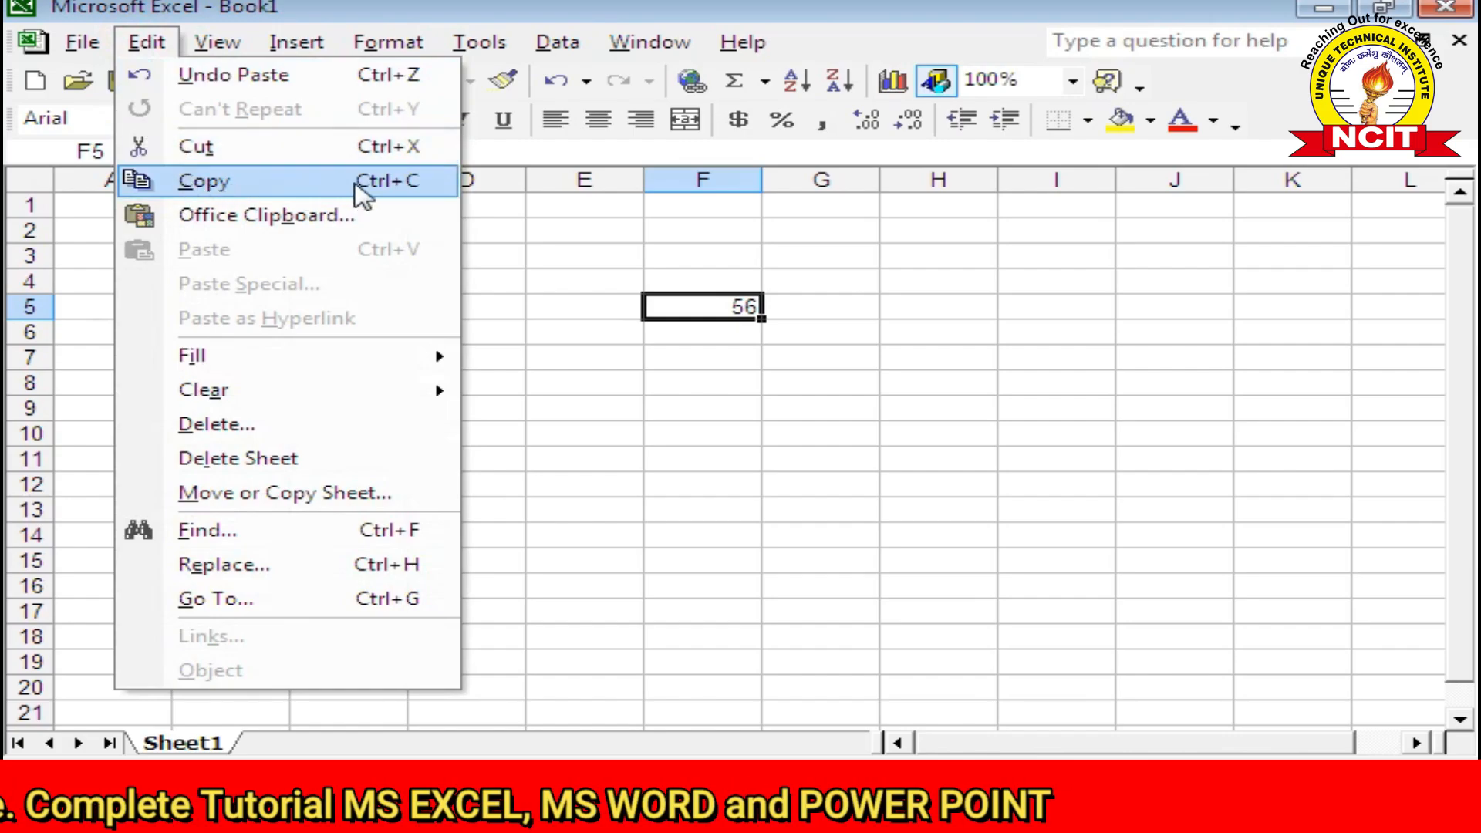
click(368, 195)
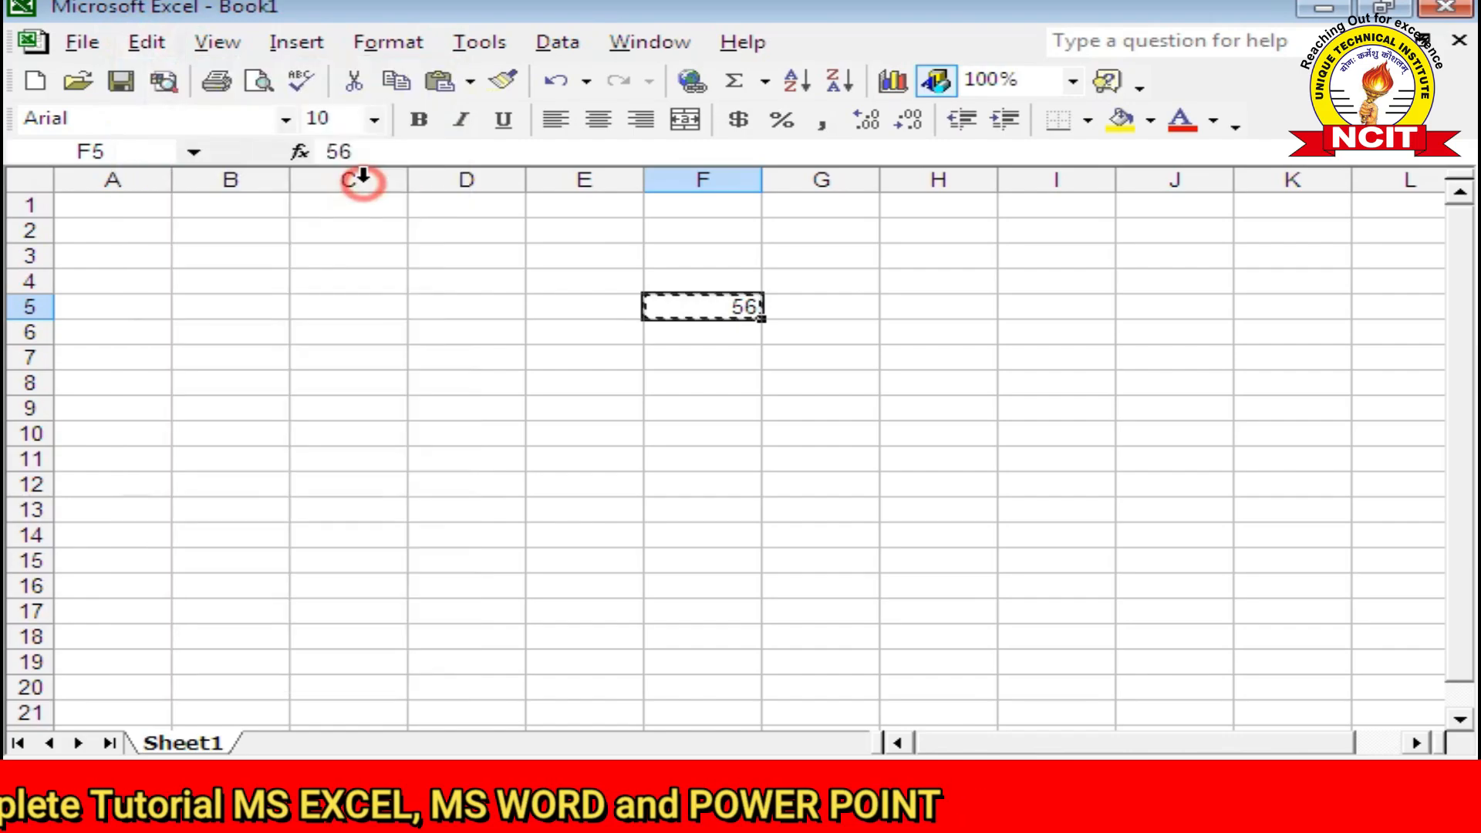
click(333, 330)
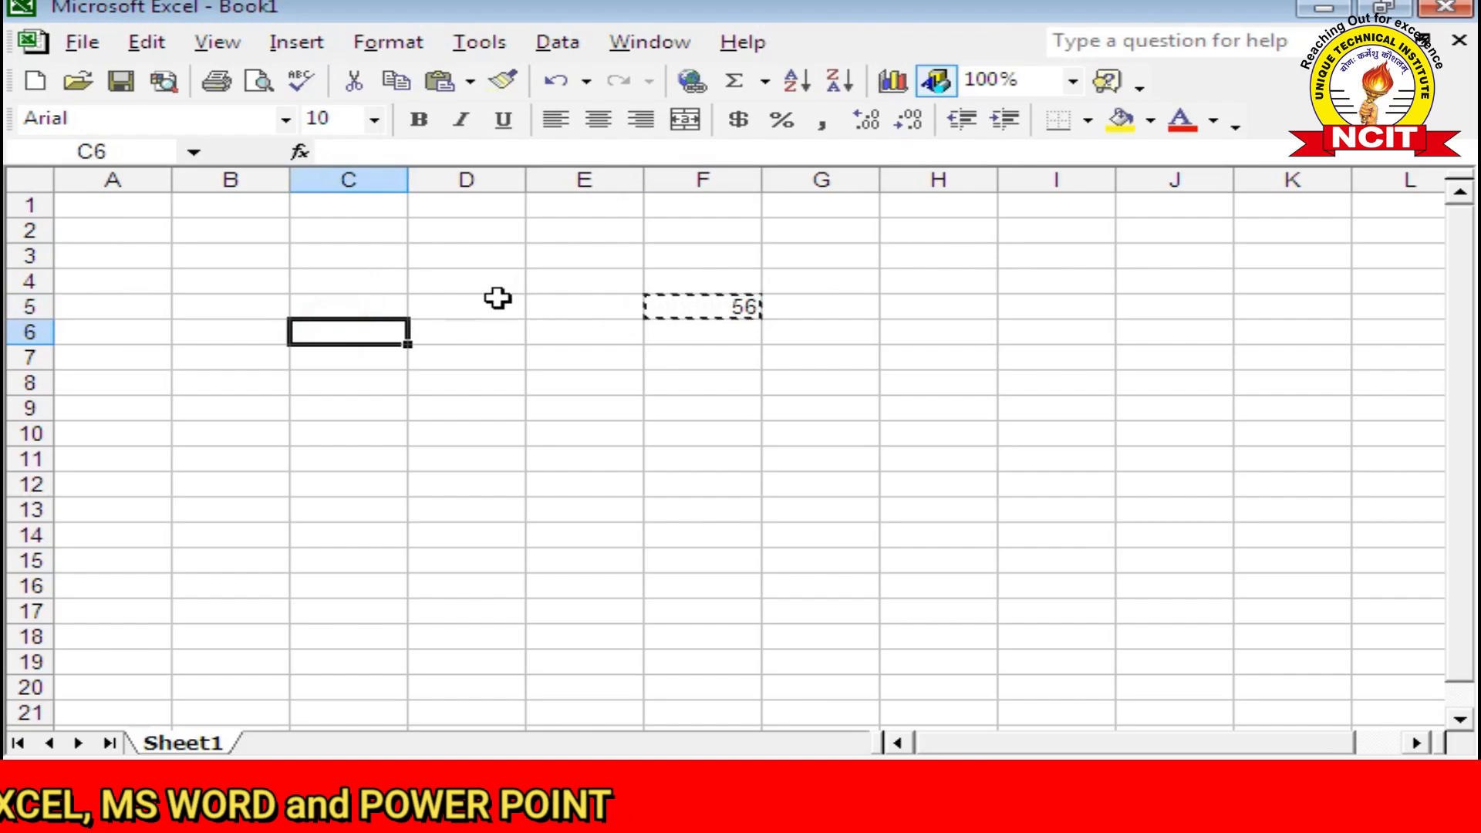
click(146, 42)
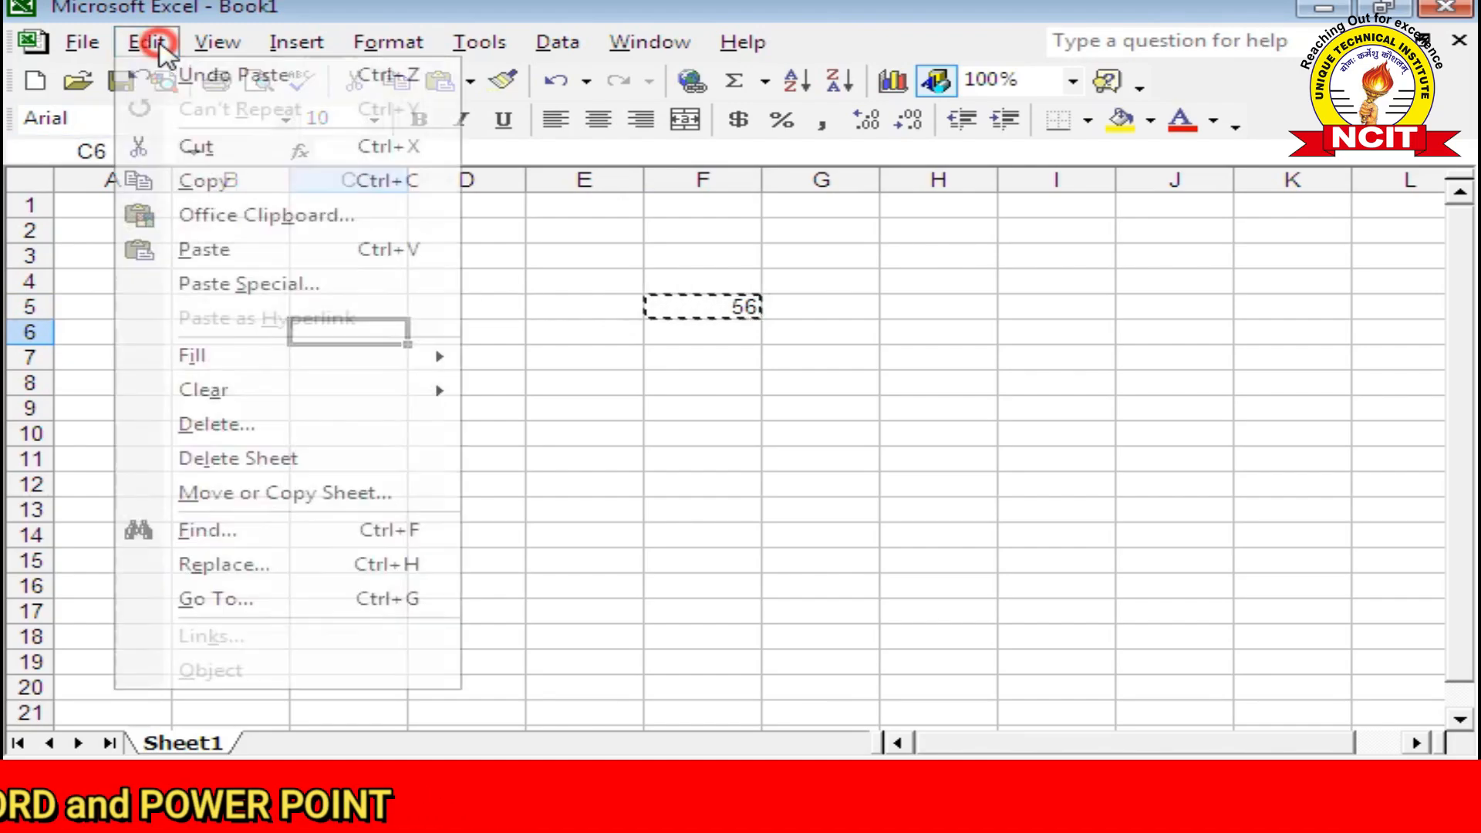
click(222, 249)
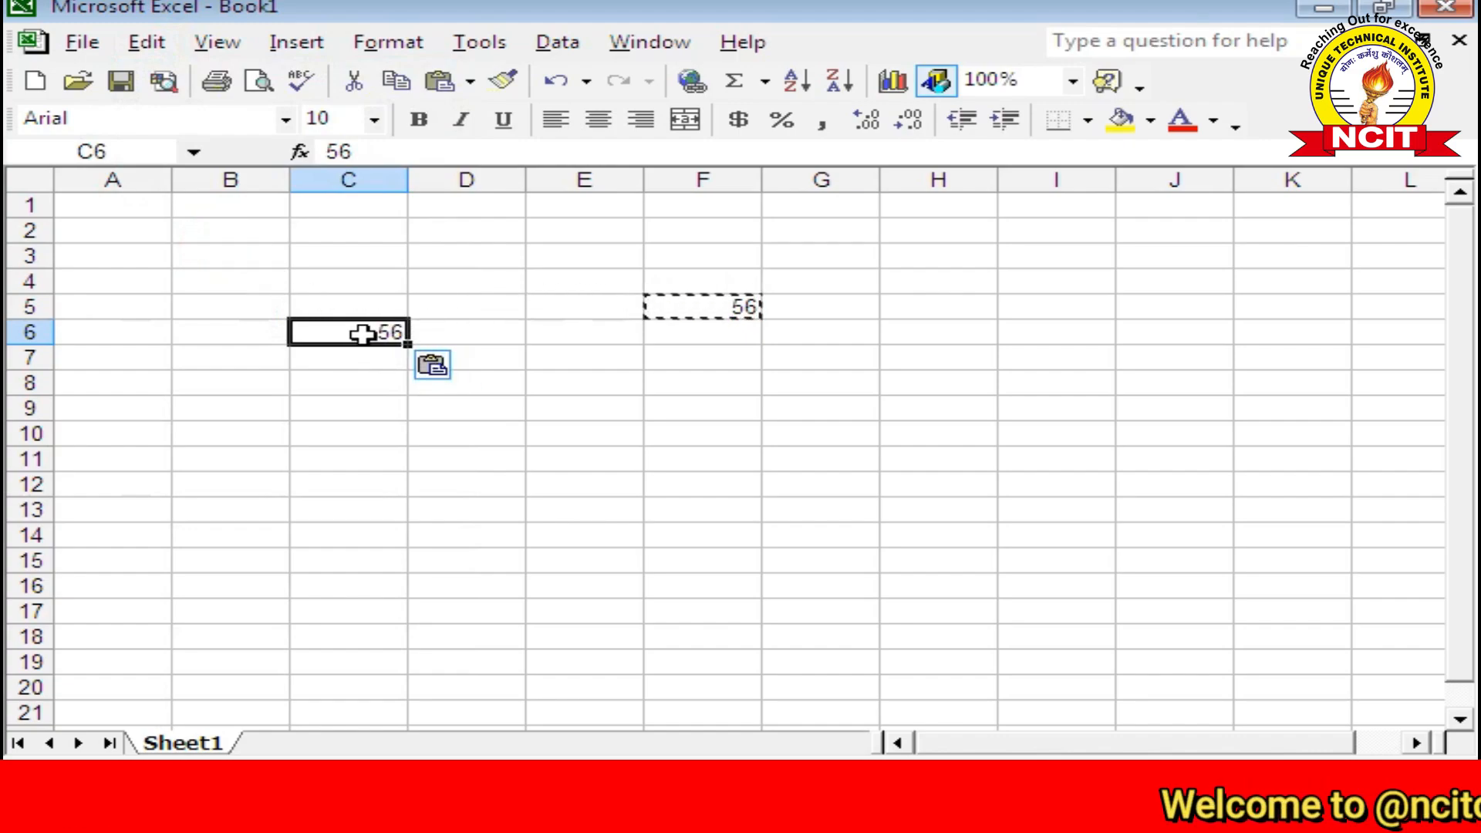
click(567, 428)
click(182, 43)
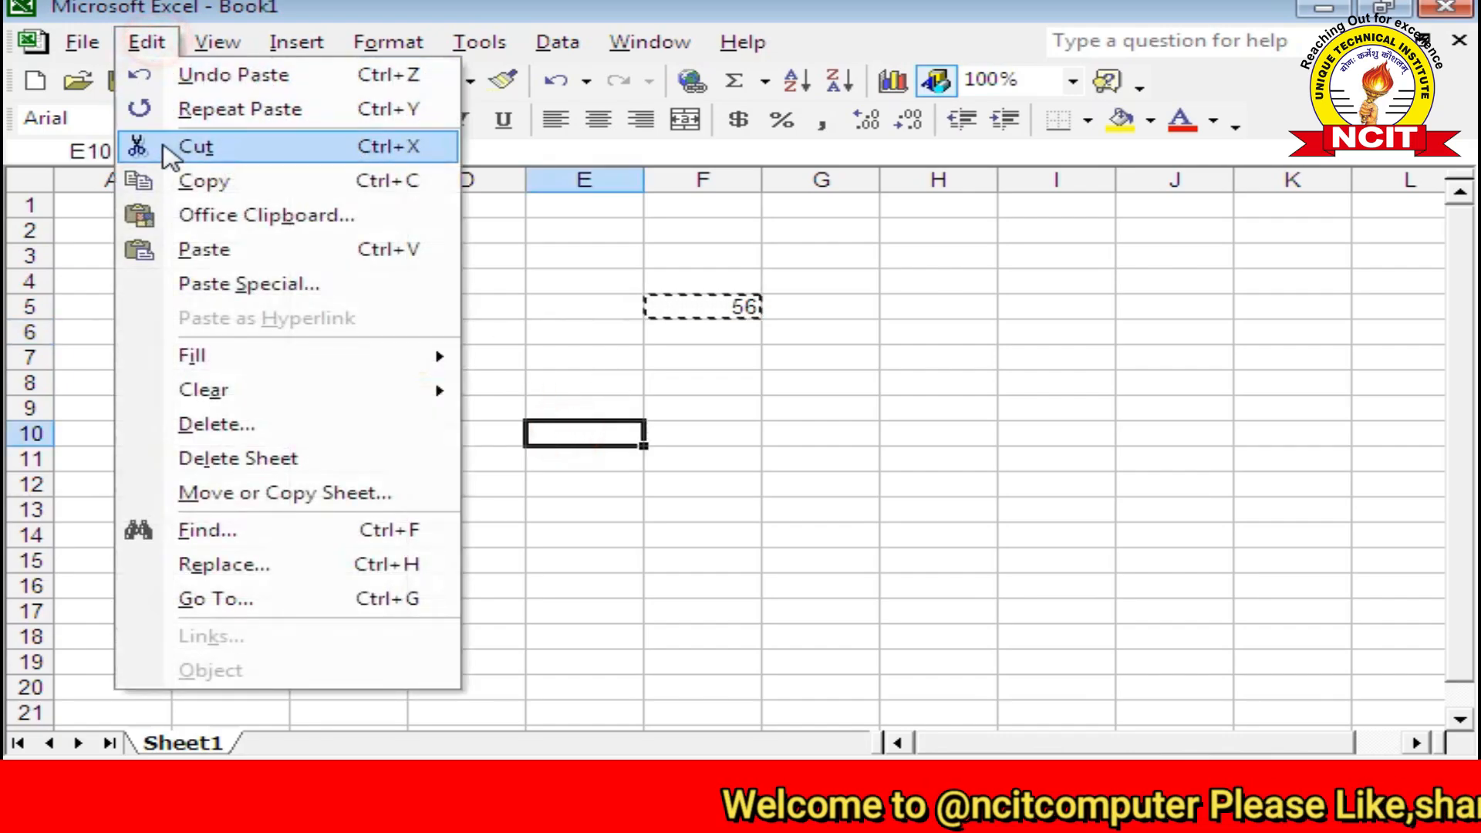
click(199, 250)
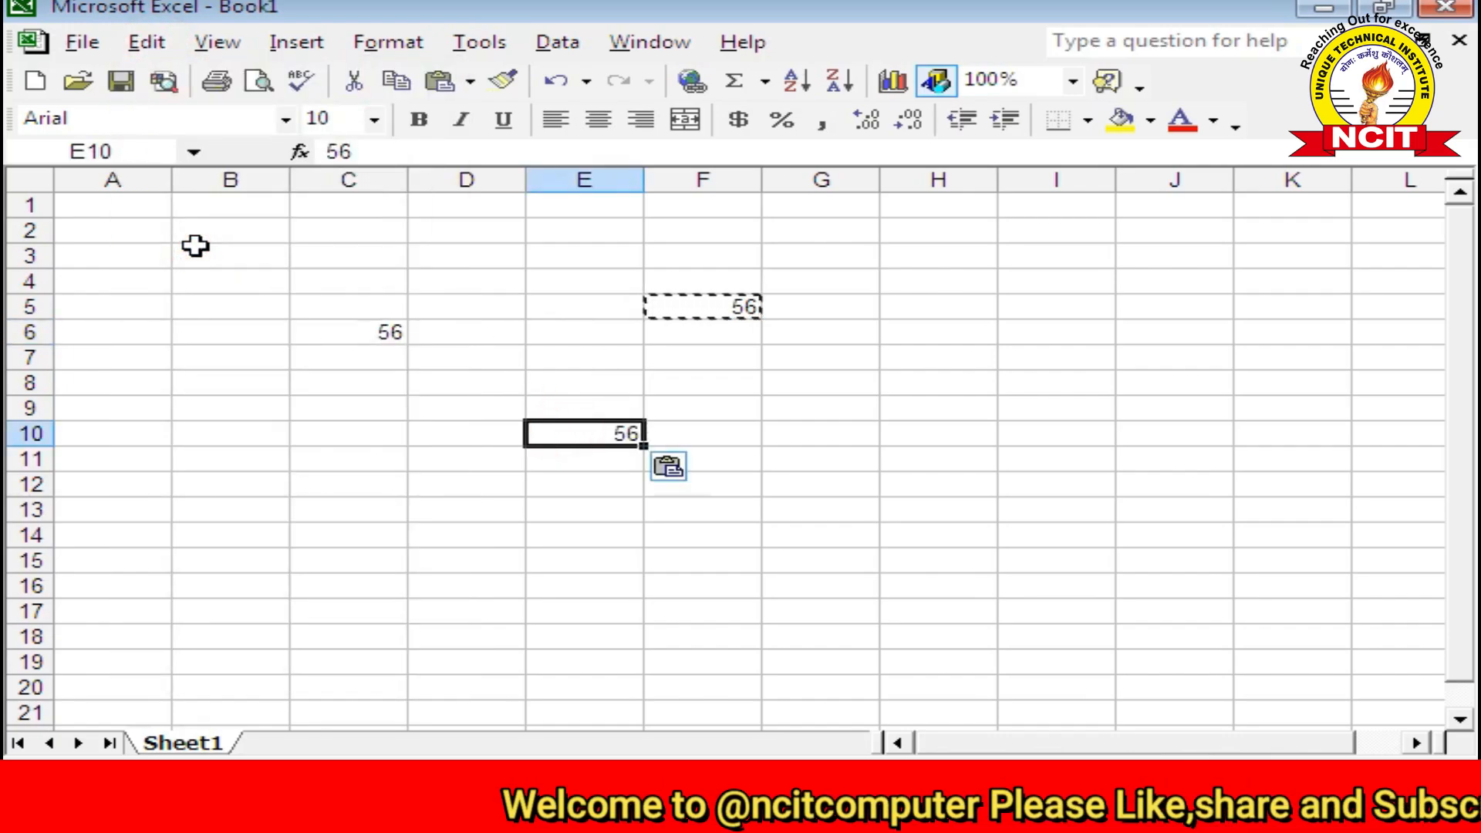
click(449, 510)
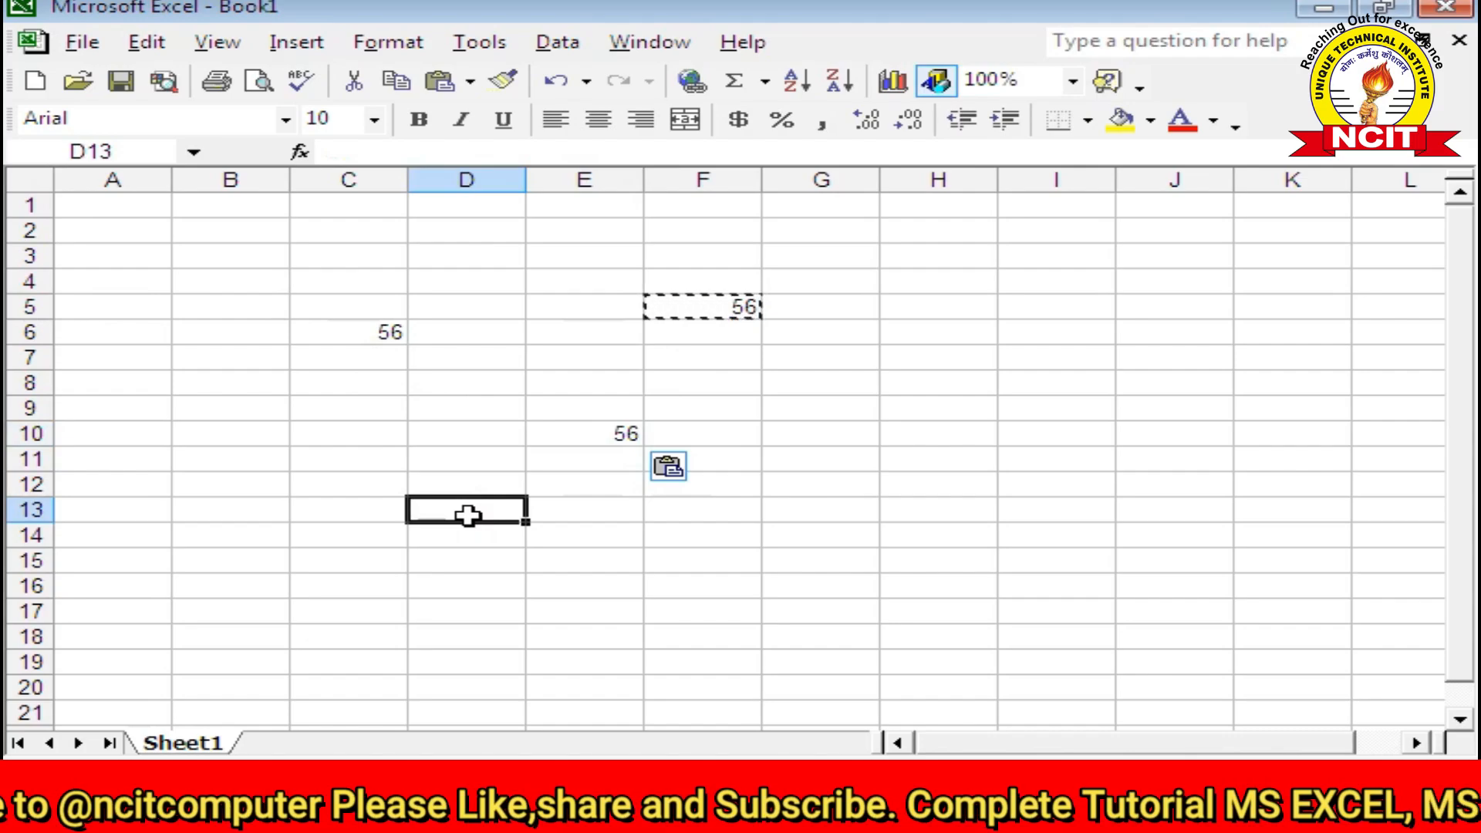
key(Return)
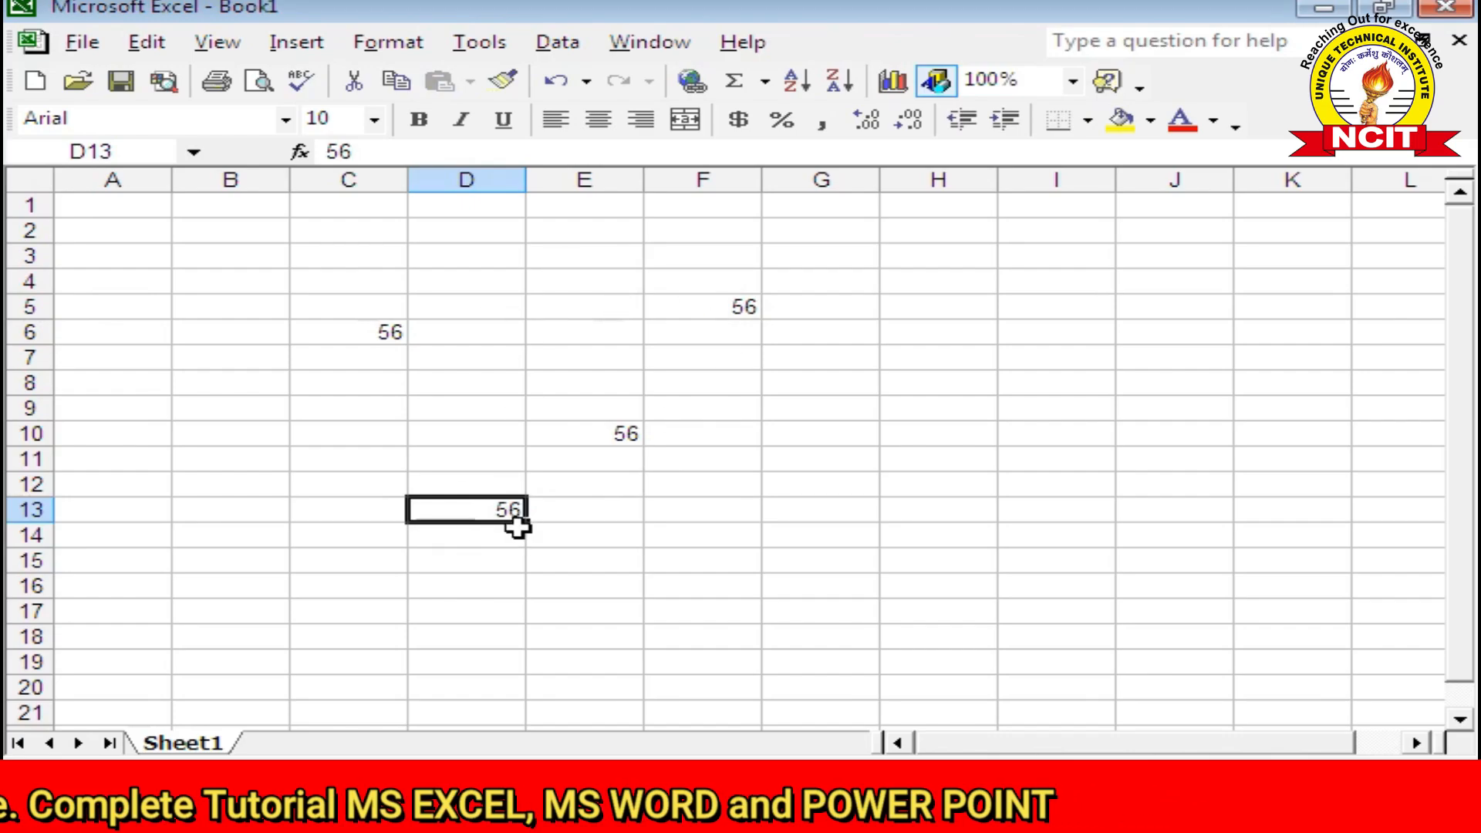
click(147, 42)
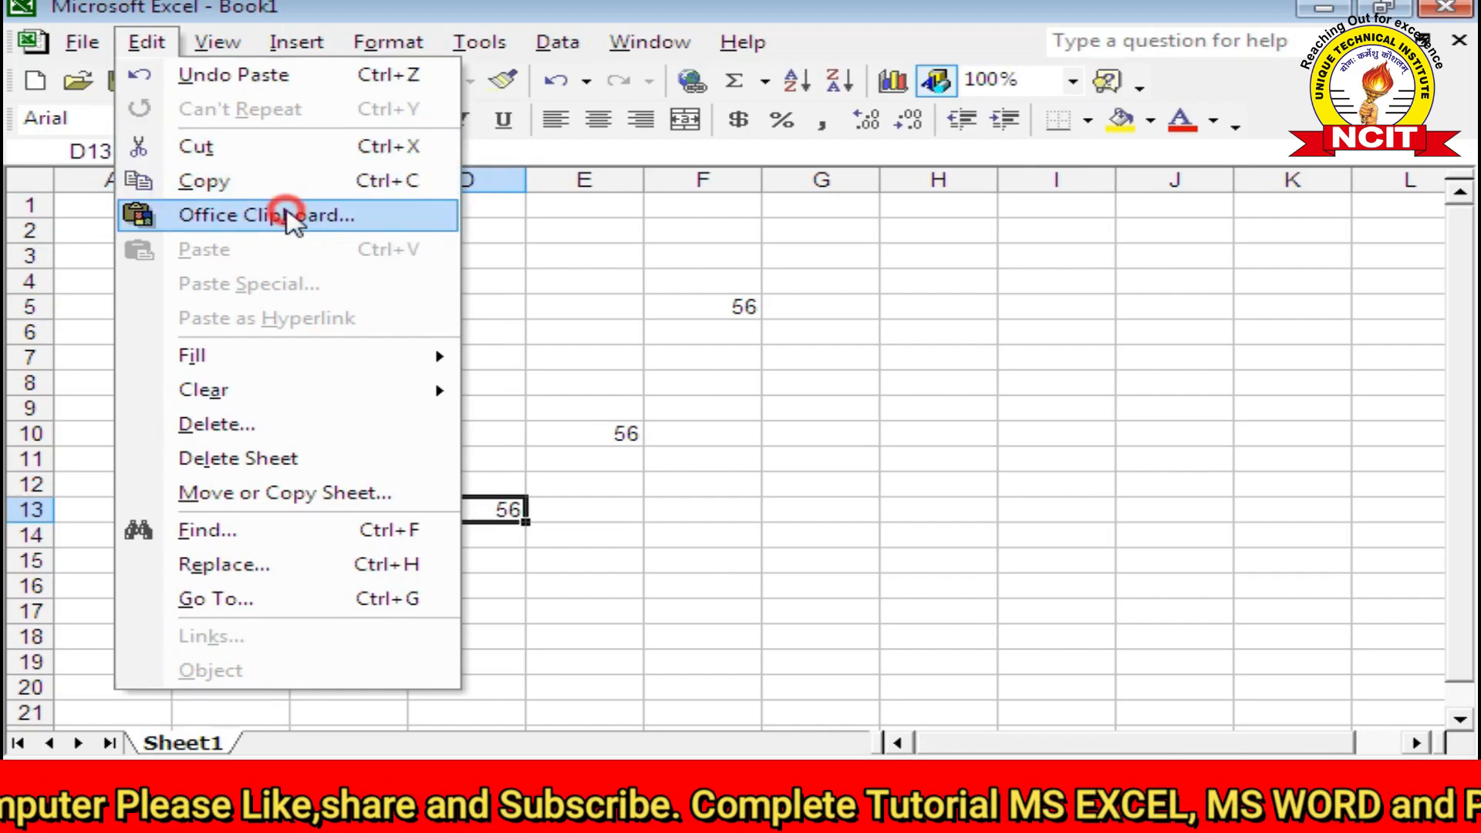
Step: Show the Office Clipboard pane, cut C6's 56 onto it, and paste it back into C6
click(290, 215)
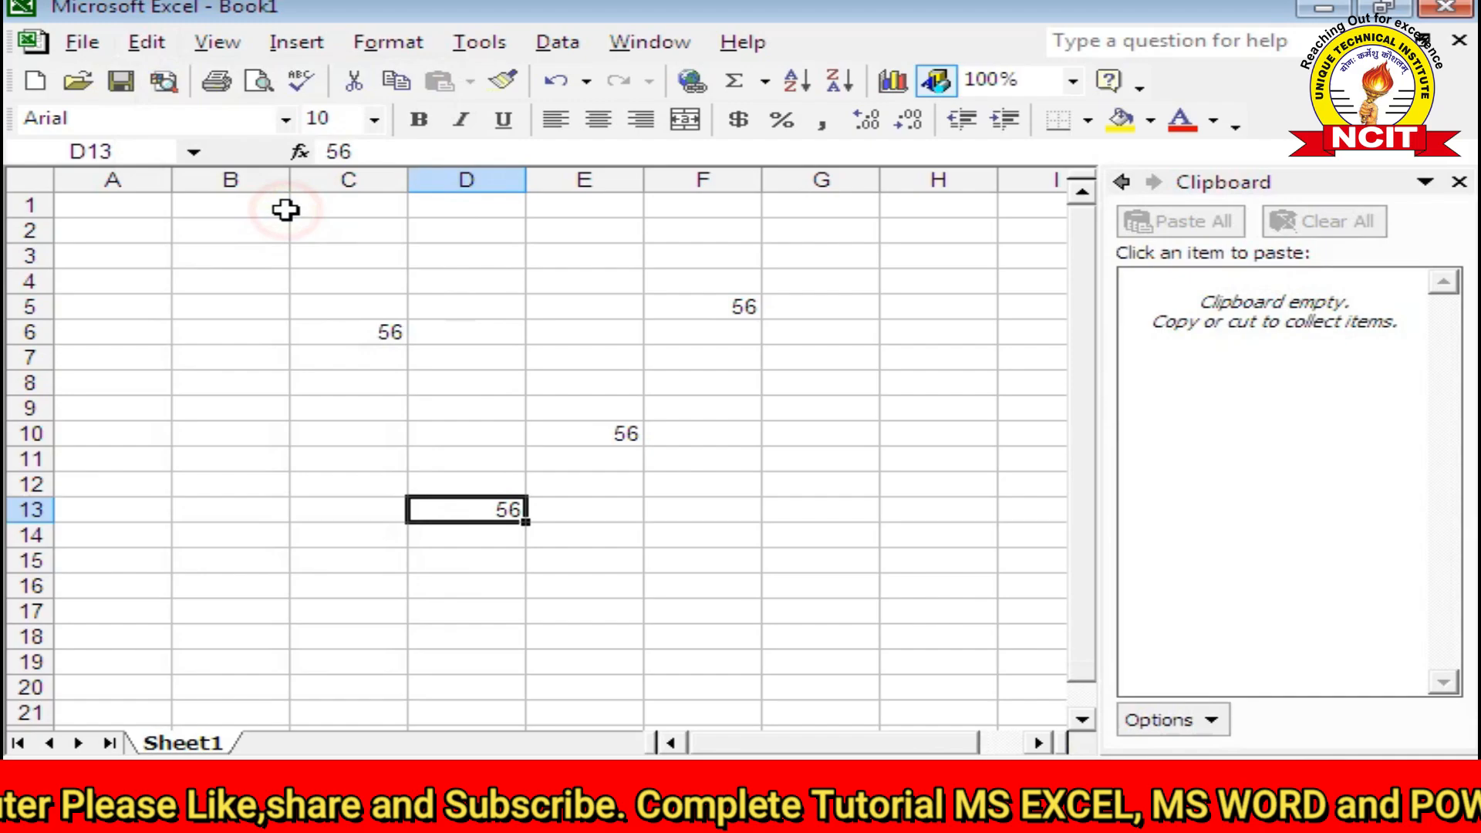
click(374, 330)
click(148, 41)
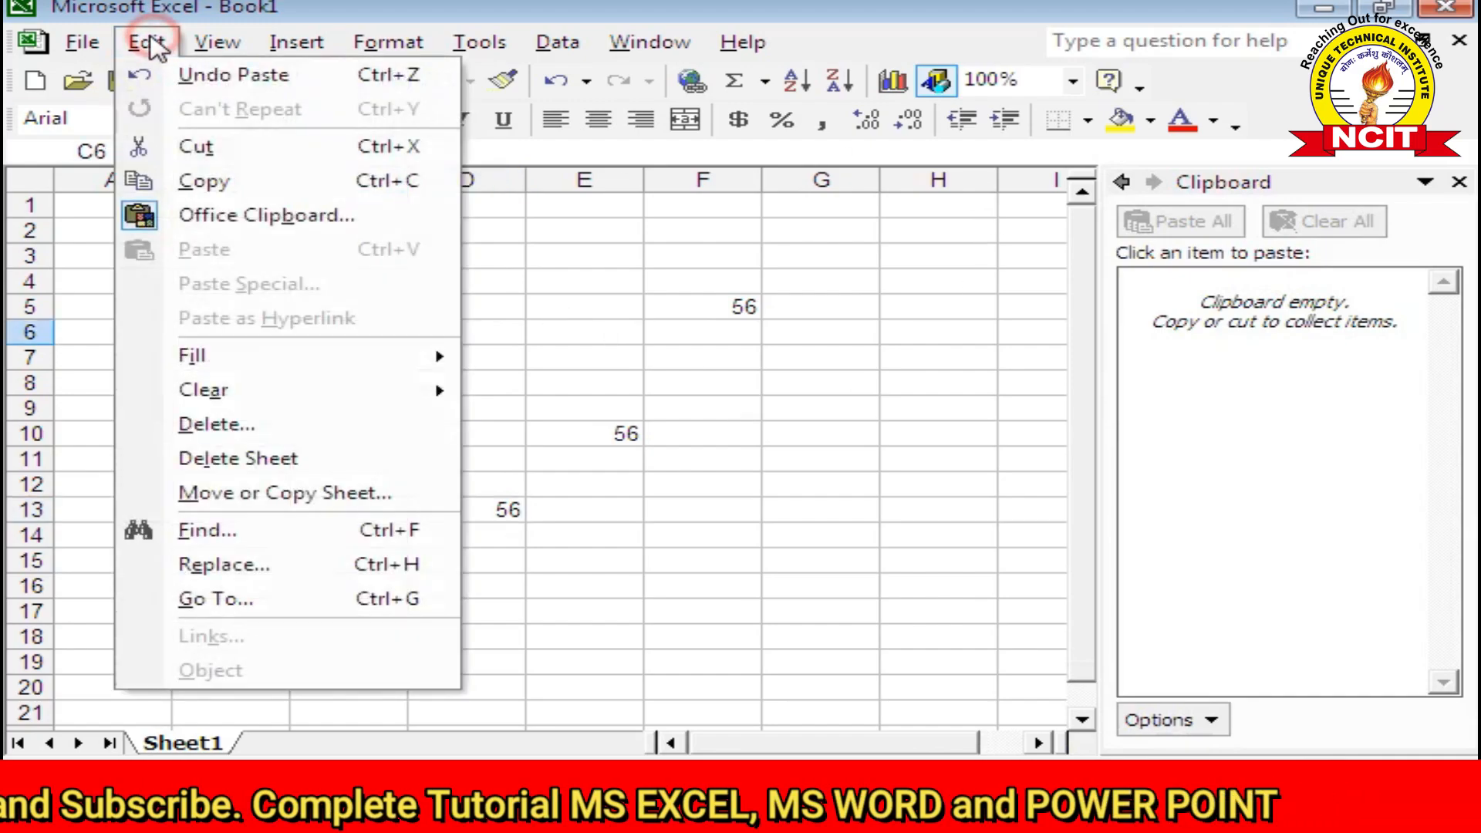
click(185, 147)
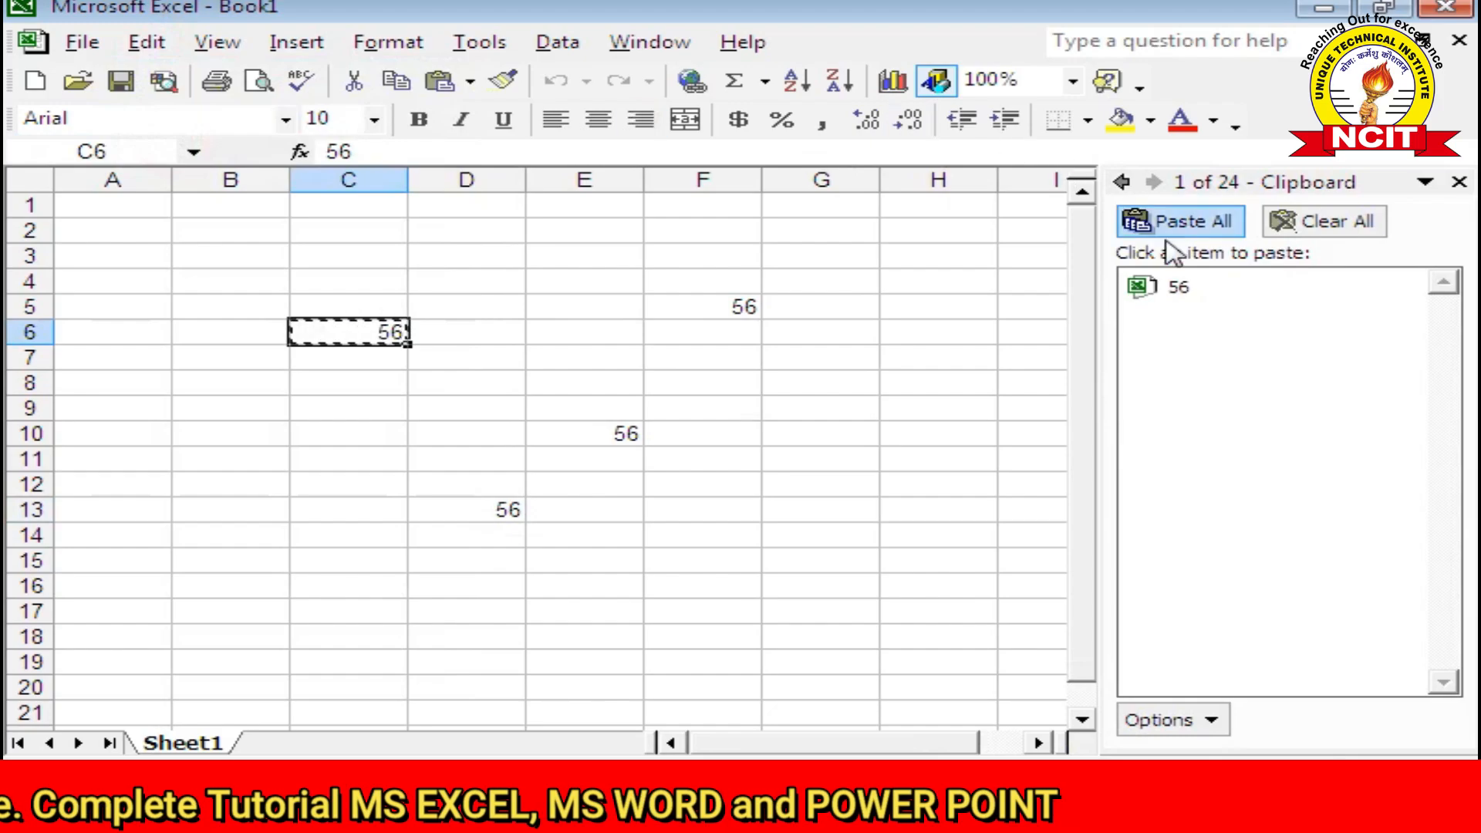
mouse_move(1180, 292)
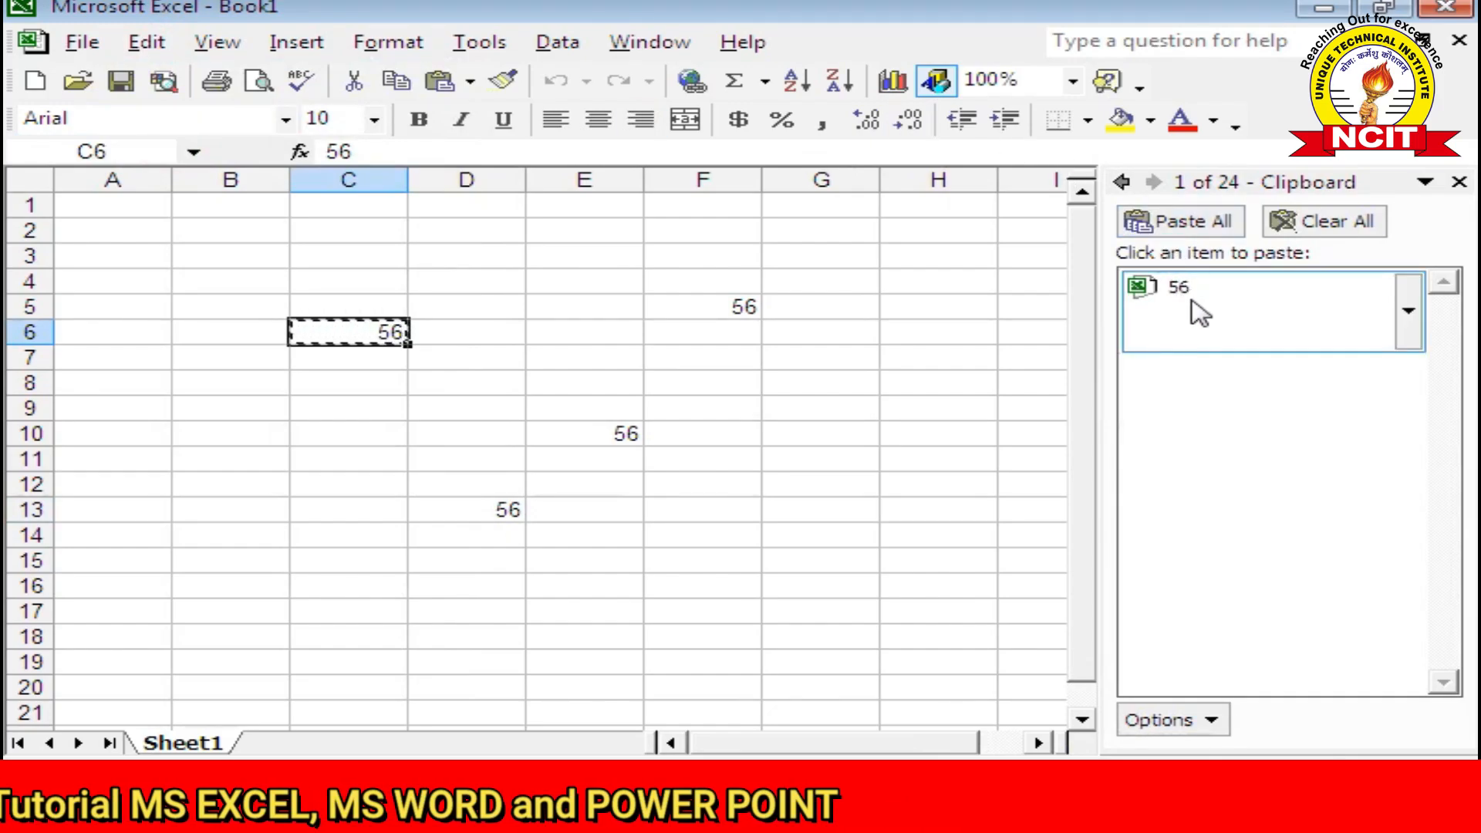
click(1188, 308)
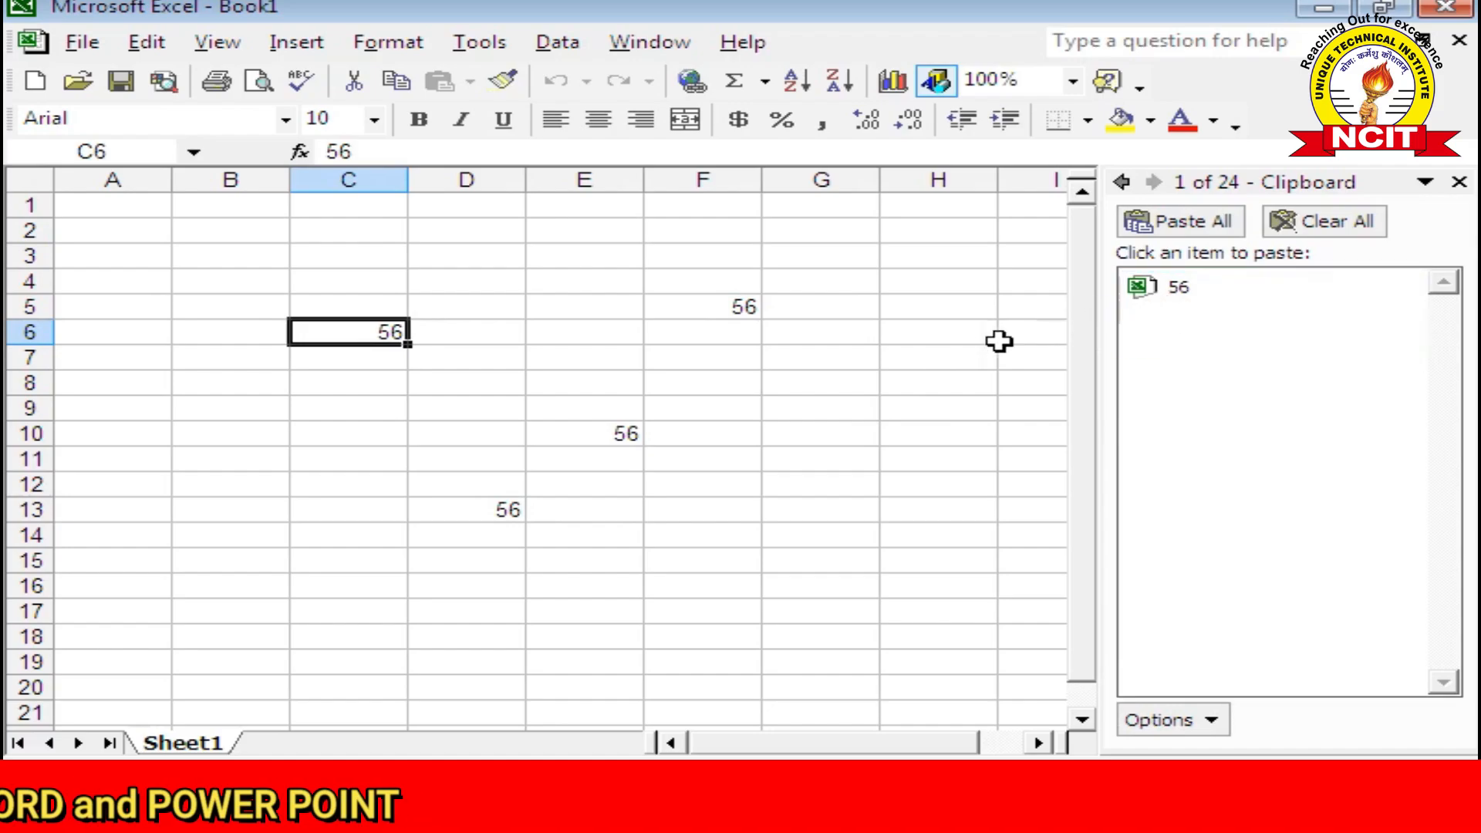
Step: Enter 678 in G11 and copy it onto the Office Clipboard
click(613, 430)
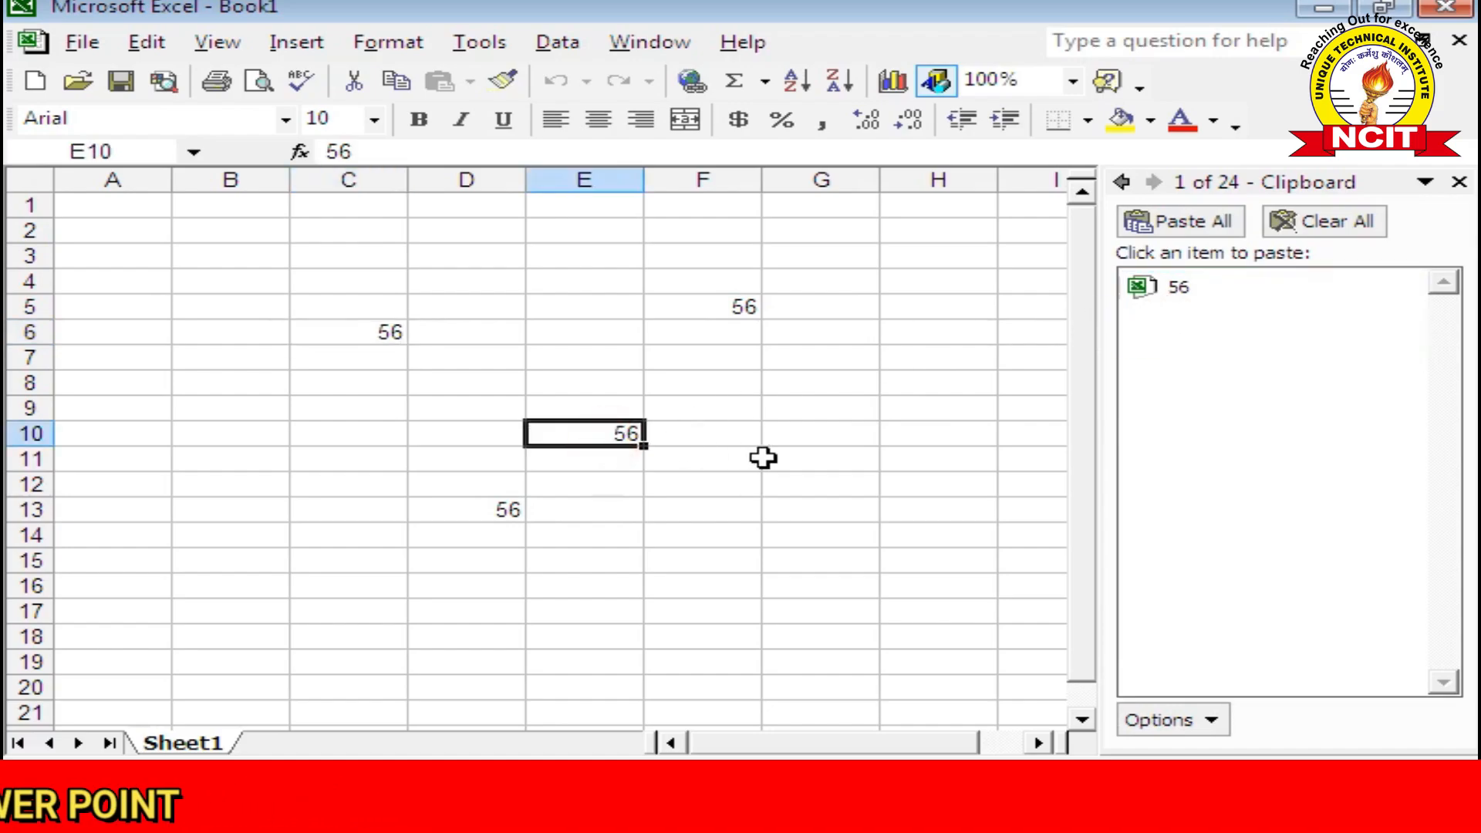
click(787, 458)
text(6)
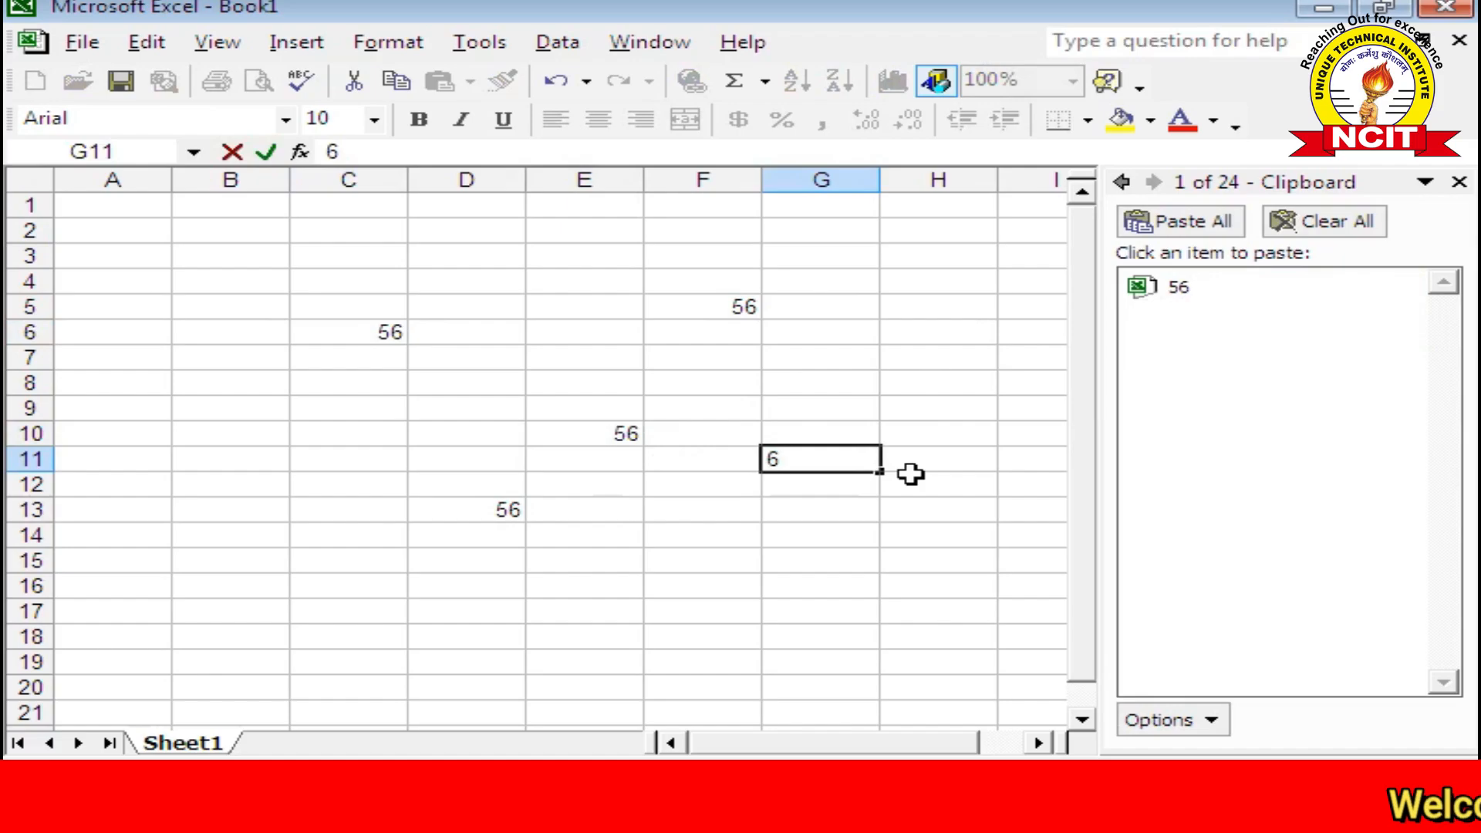
text(78)
click(867, 516)
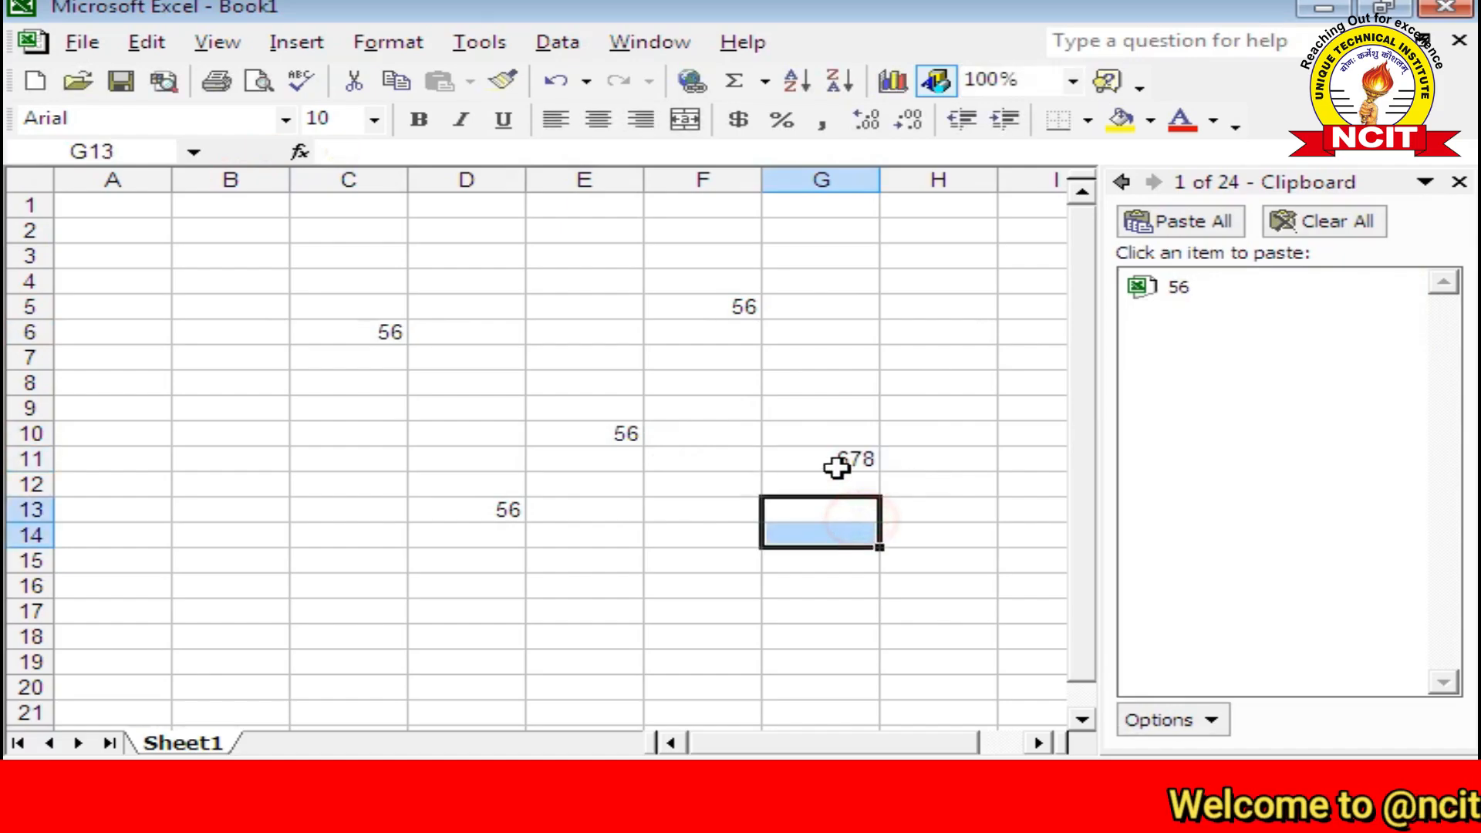
click(836, 463)
click(146, 42)
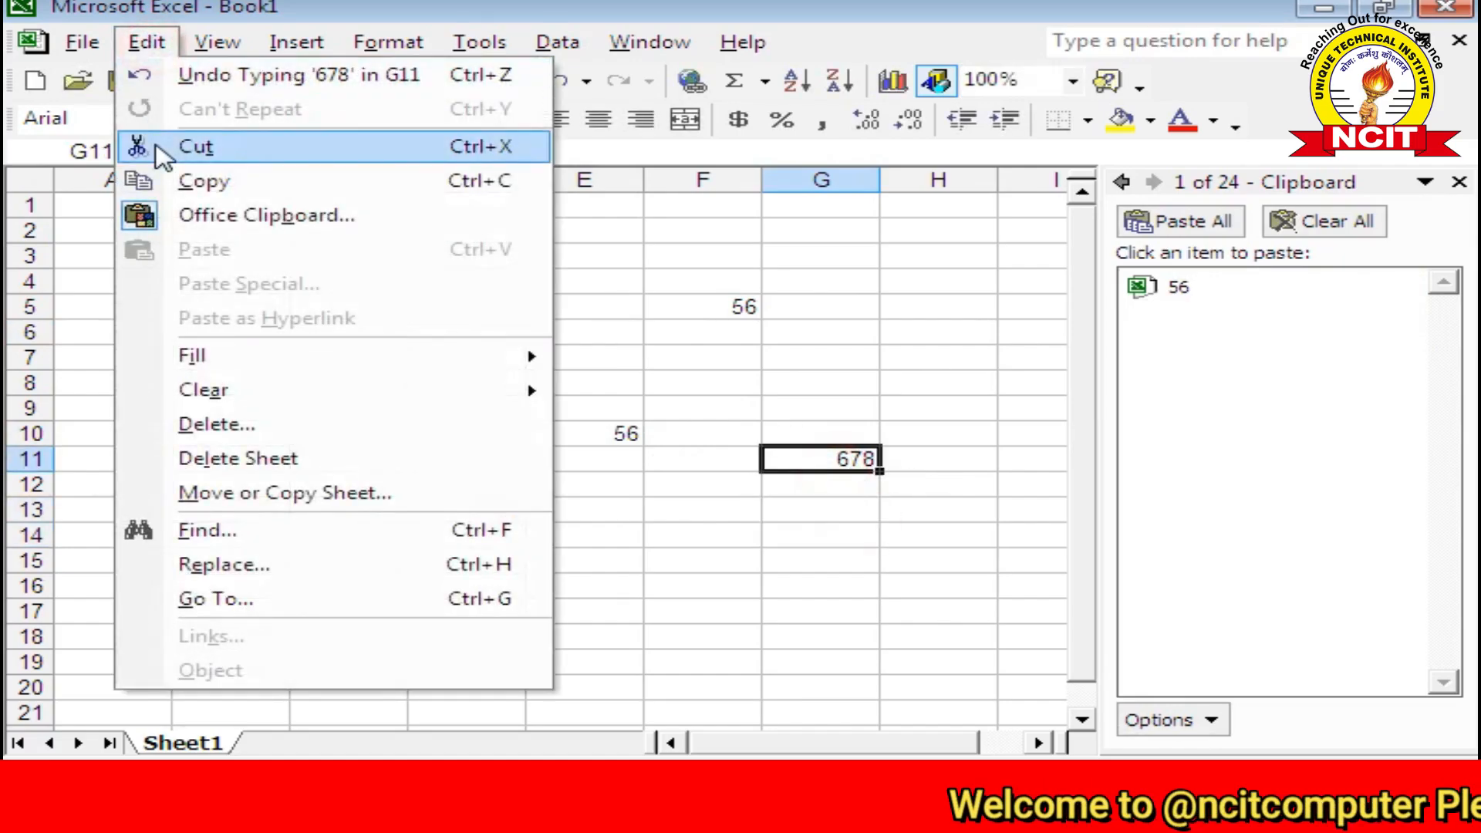
click(202, 183)
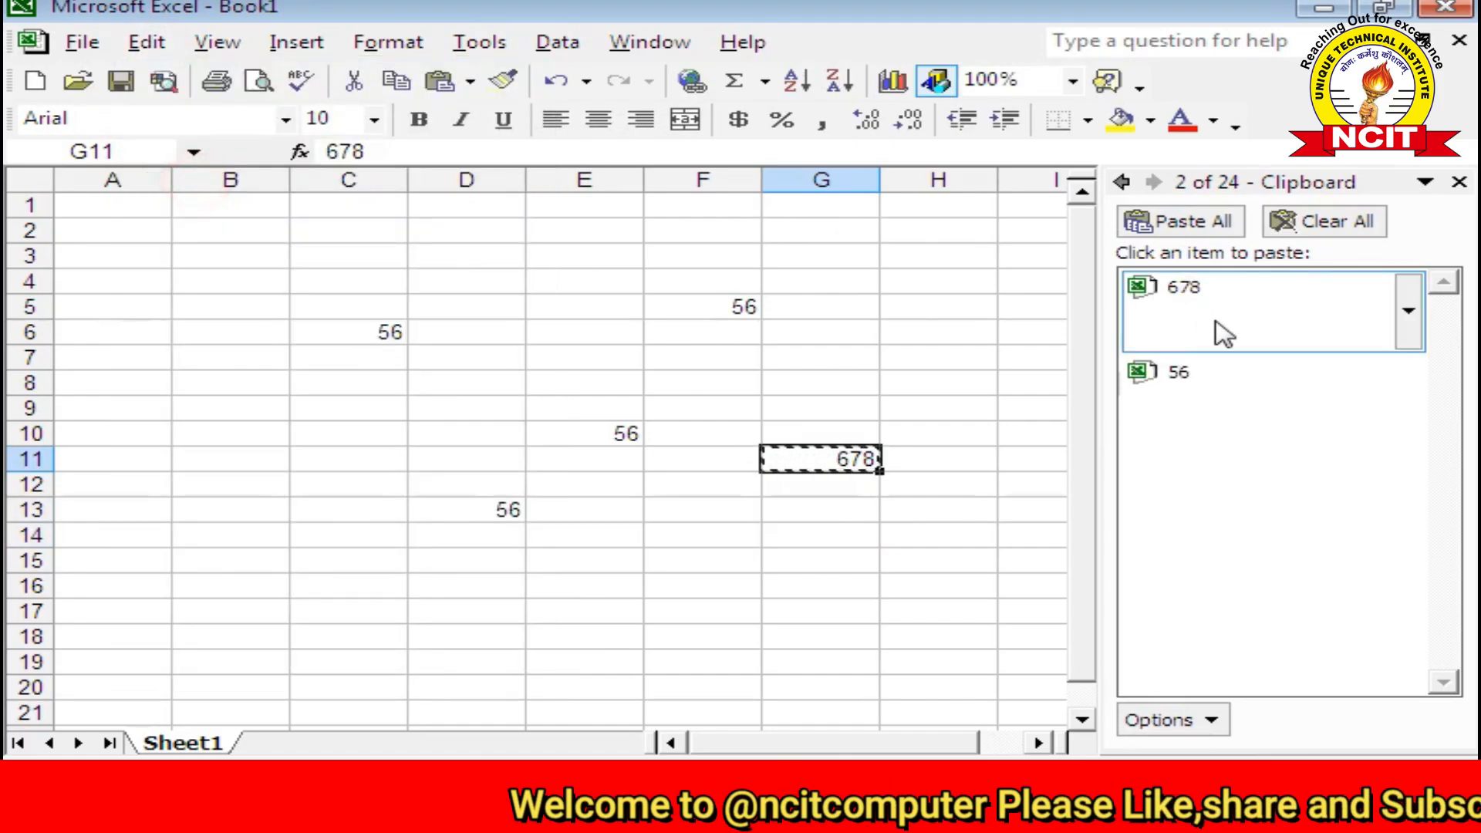
key(Escape)
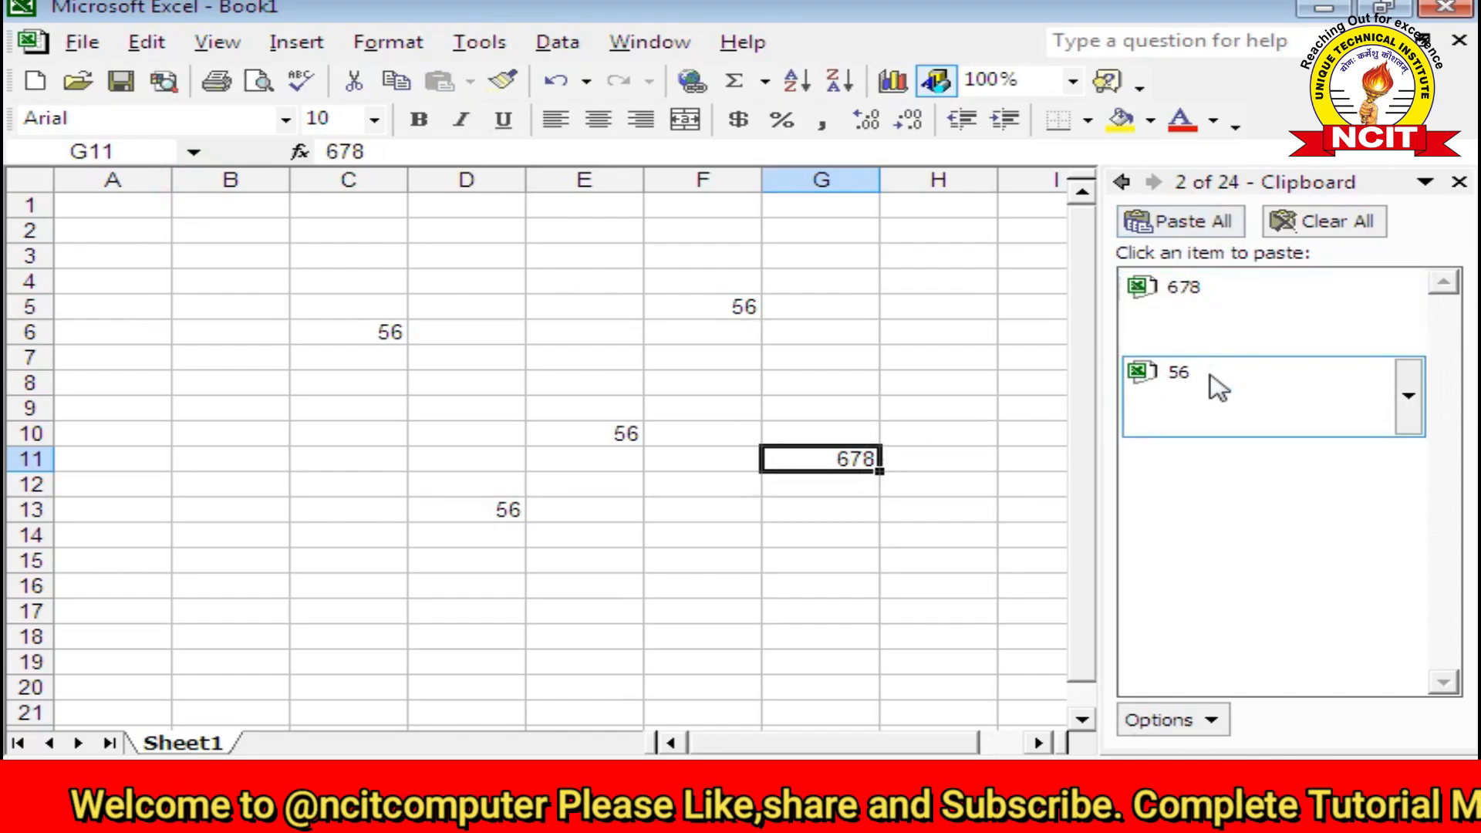
click(750, 550)
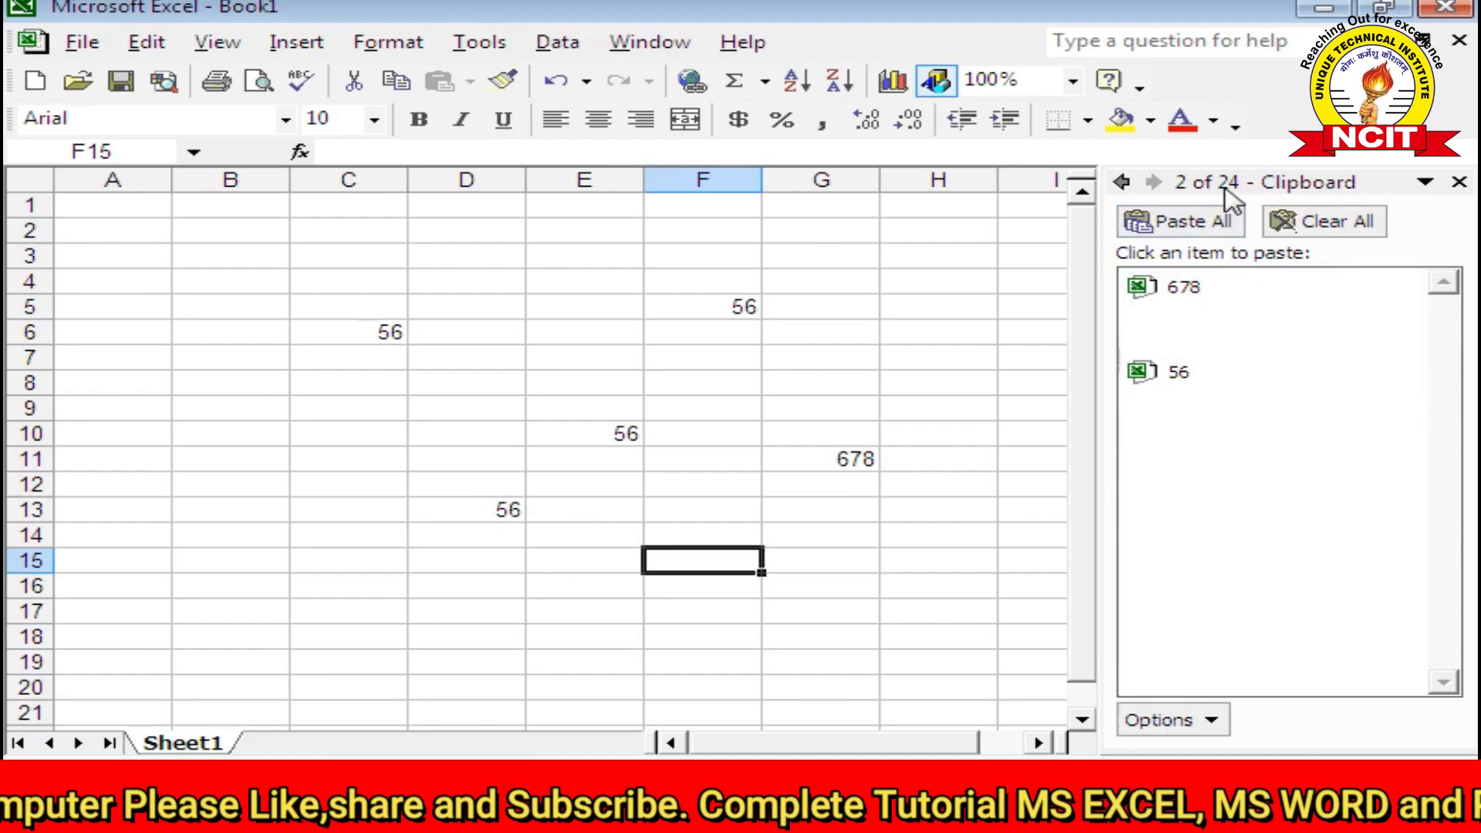
Step: Paste 678 into B14 and 56 into E15 from the Office Clipboard items
click(231, 536)
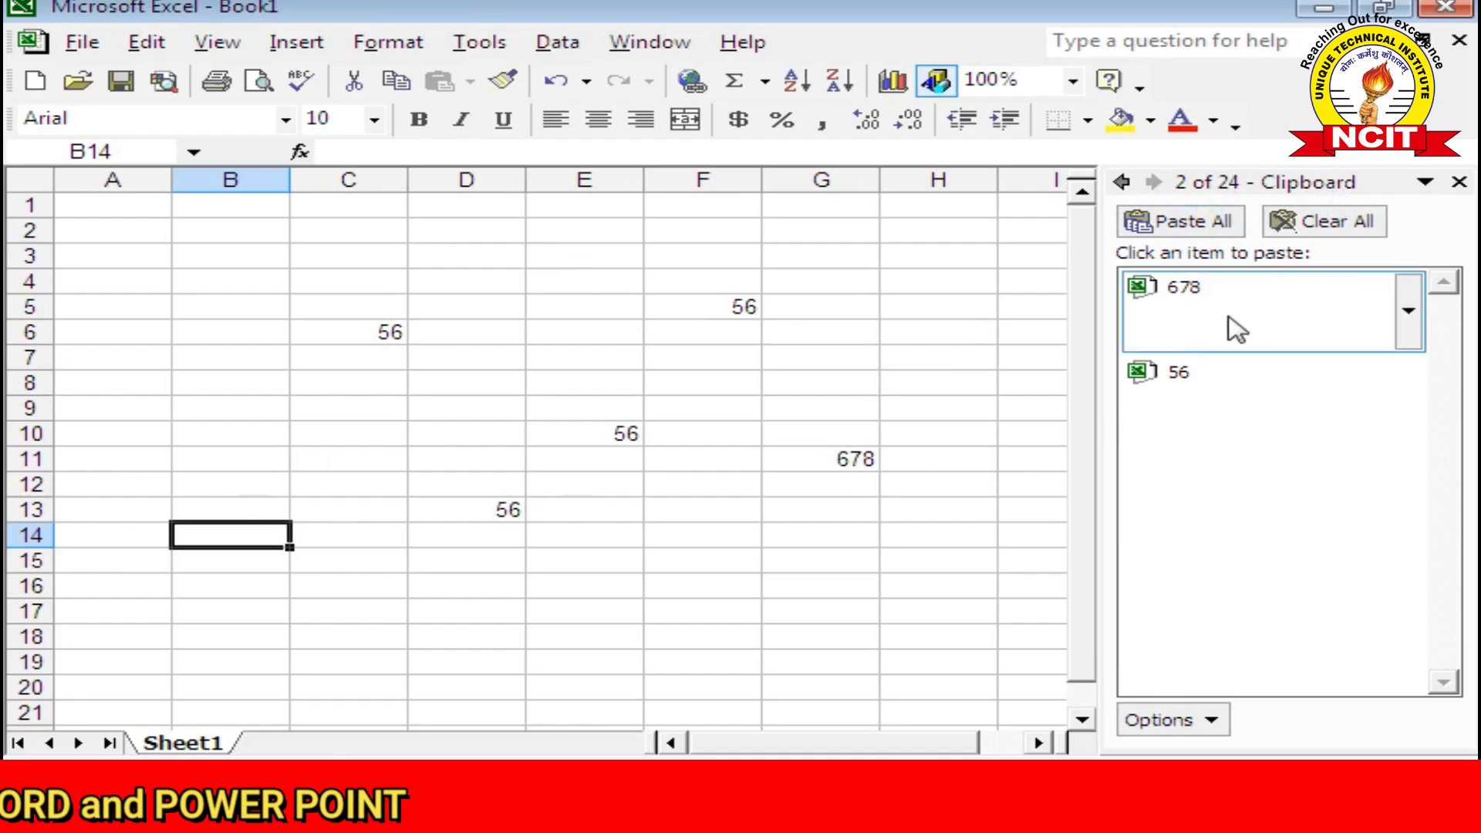
click(1181, 301)
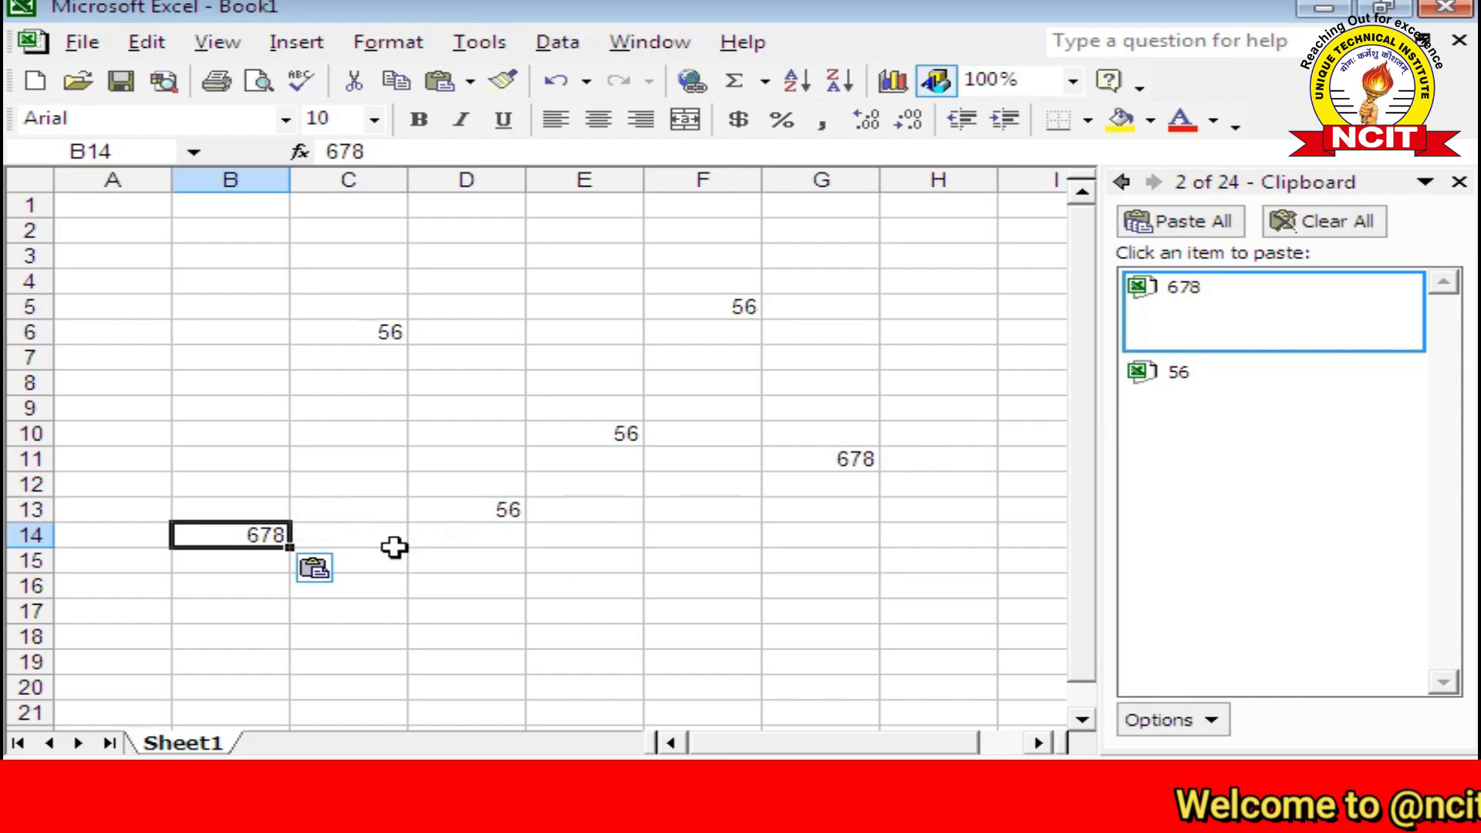
click(569, 569)
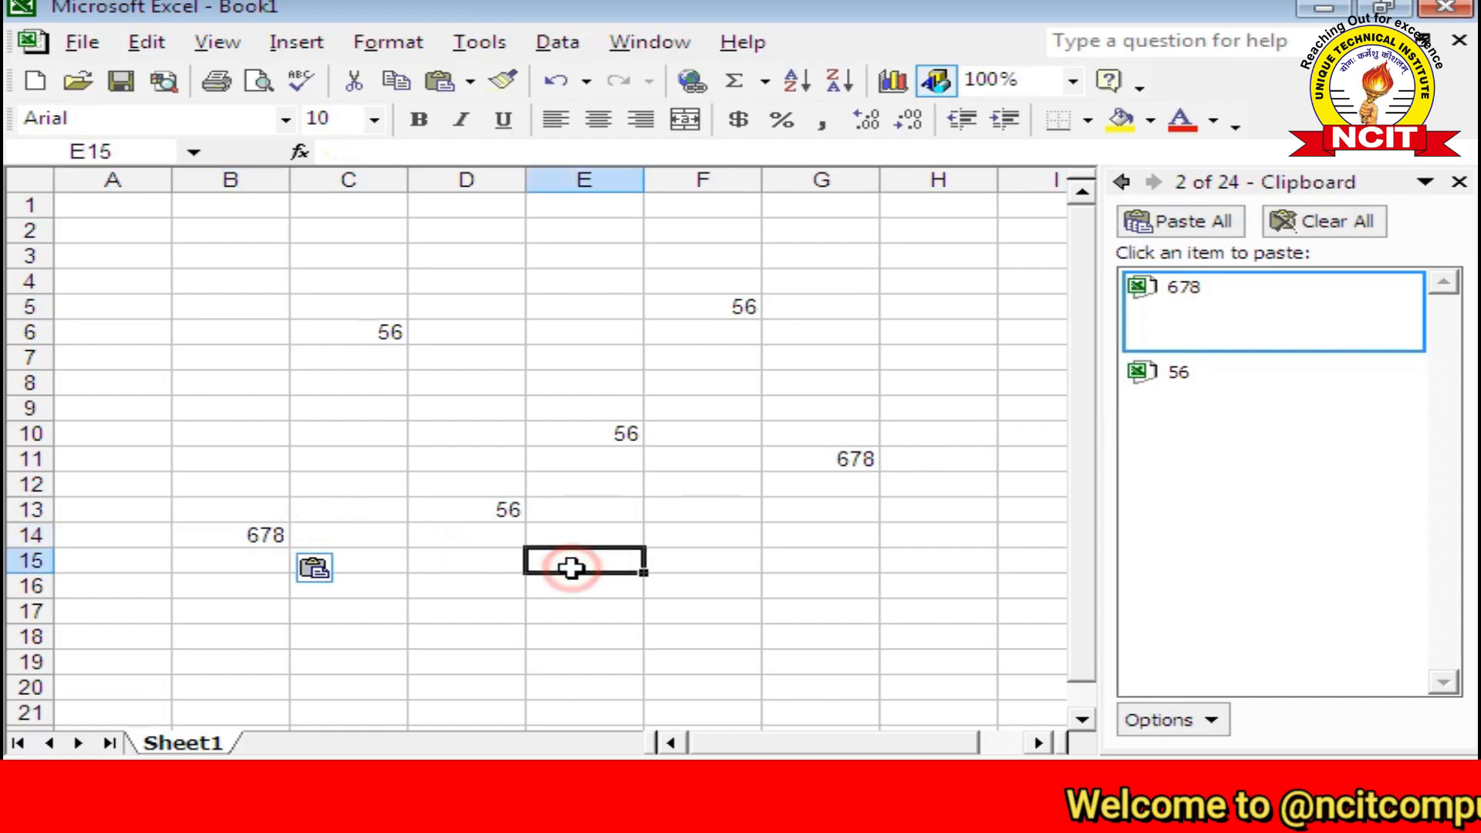
click(1165, 385)
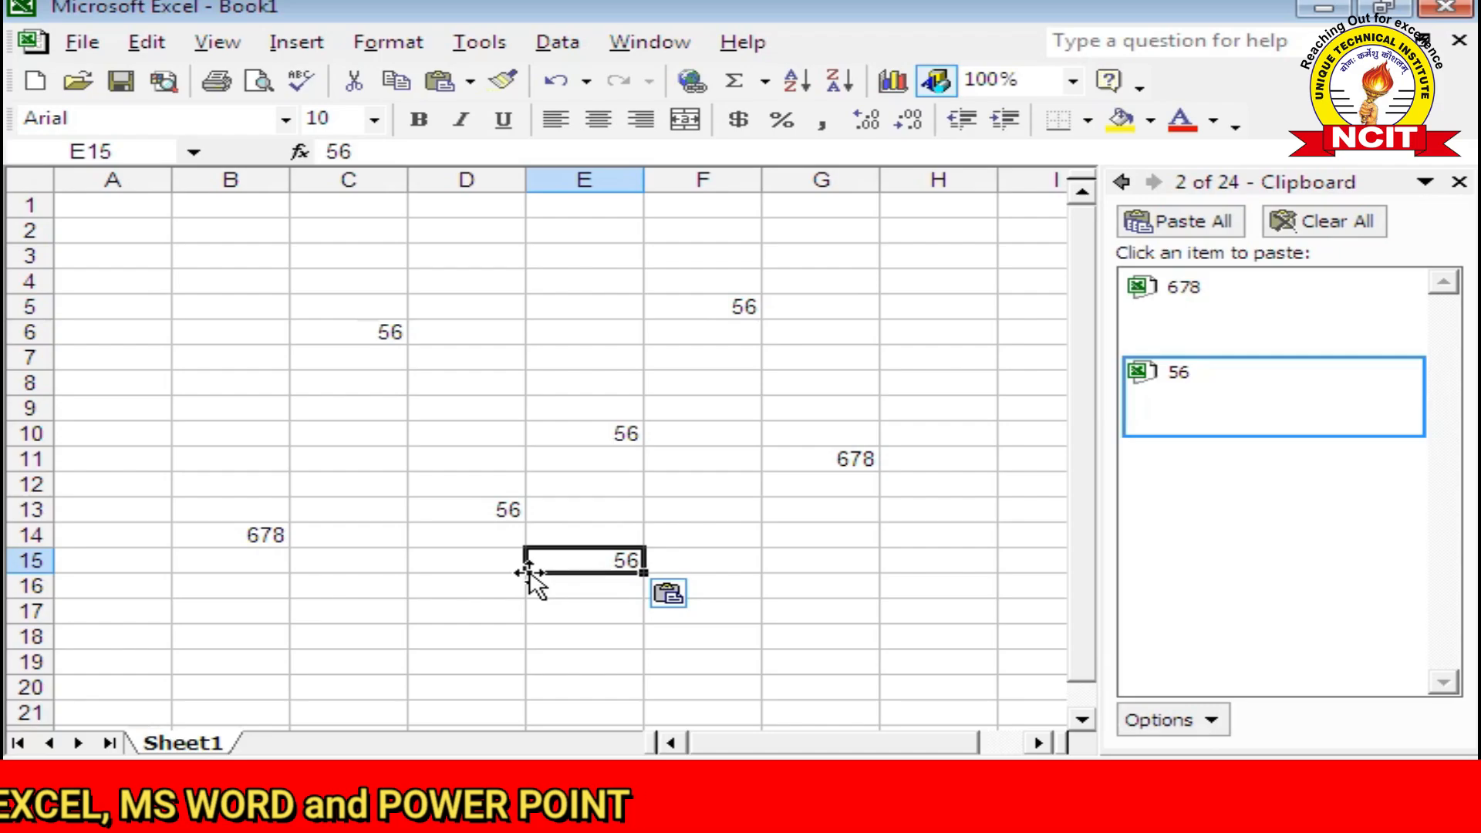
click(493, 590)
click(141, 43)
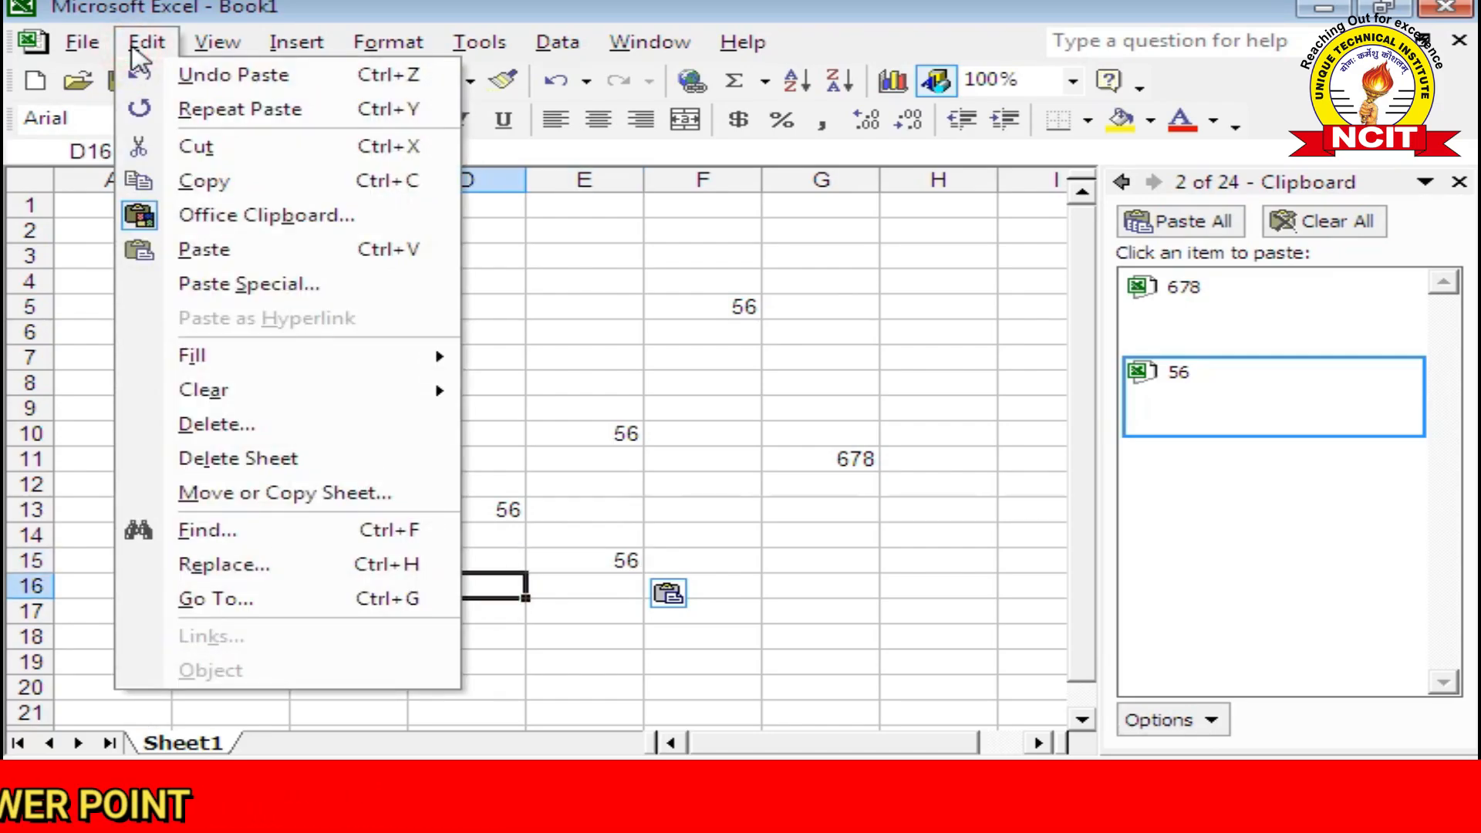
Step: Copy C6's 56 into the clipboard collection, cancelling Paste Special without pasting anything
click(245, 284)
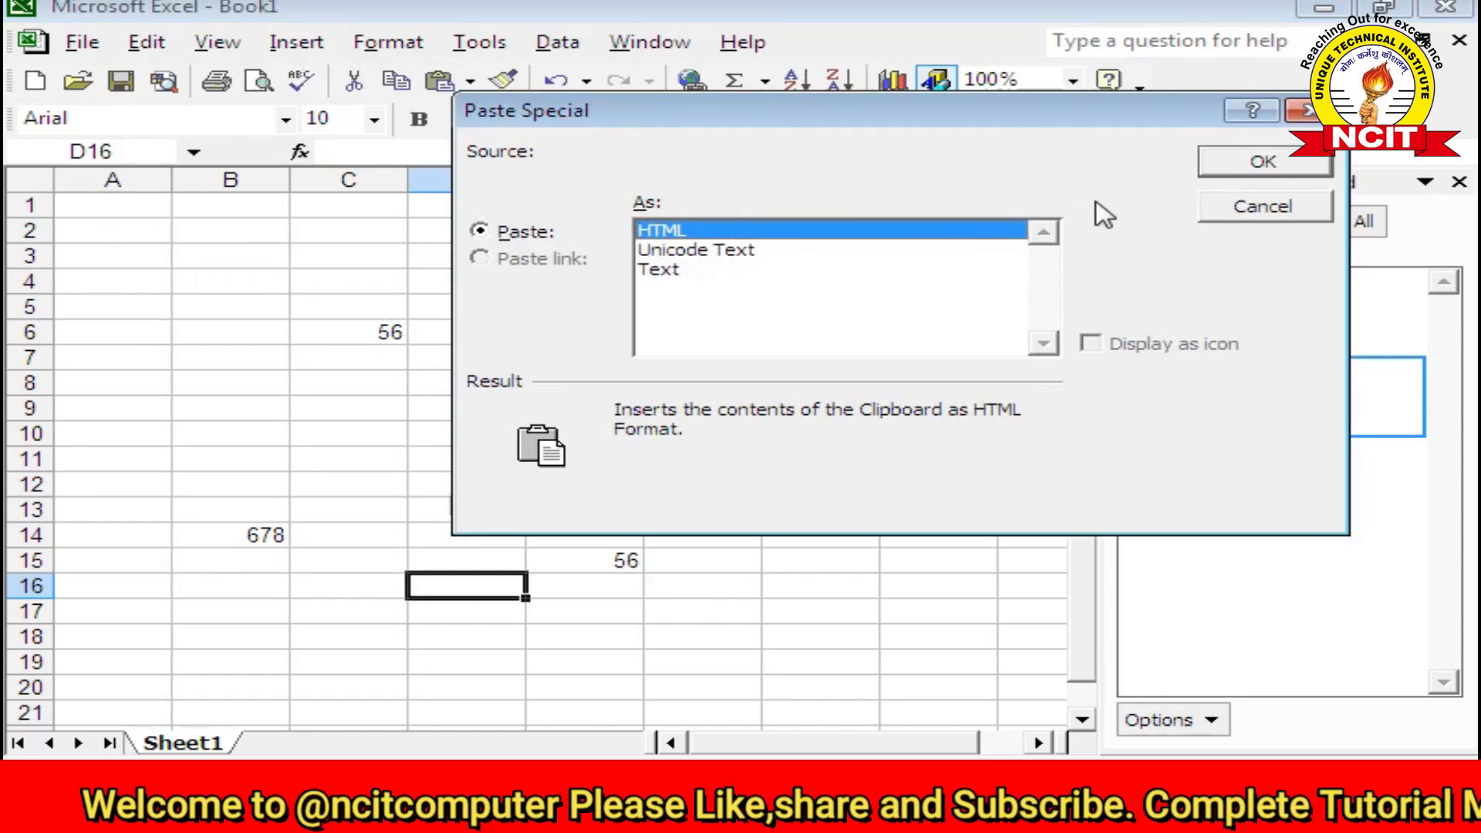
click(1243, 213)
click(372, 324)
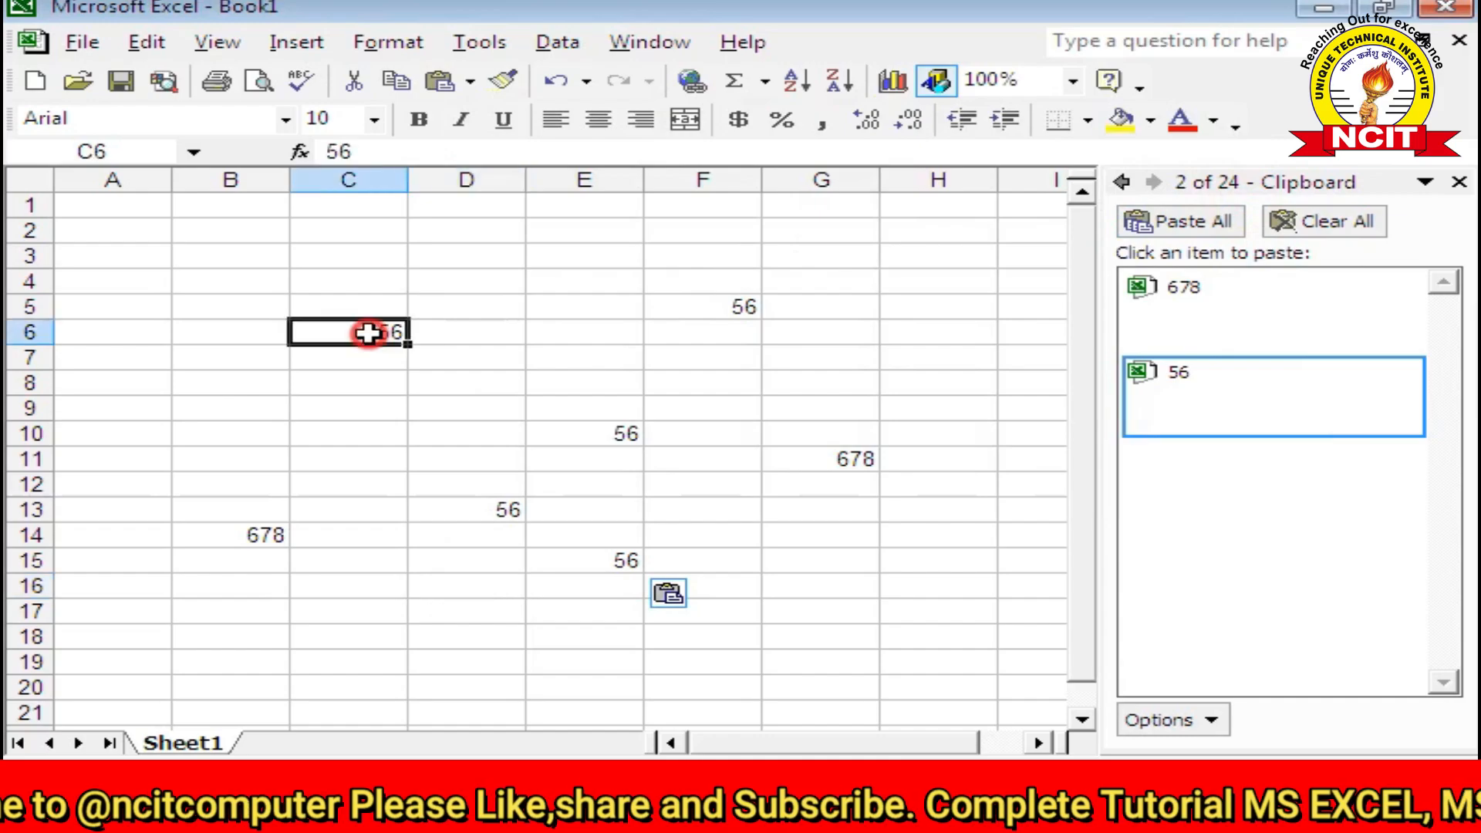
click(147, 43)
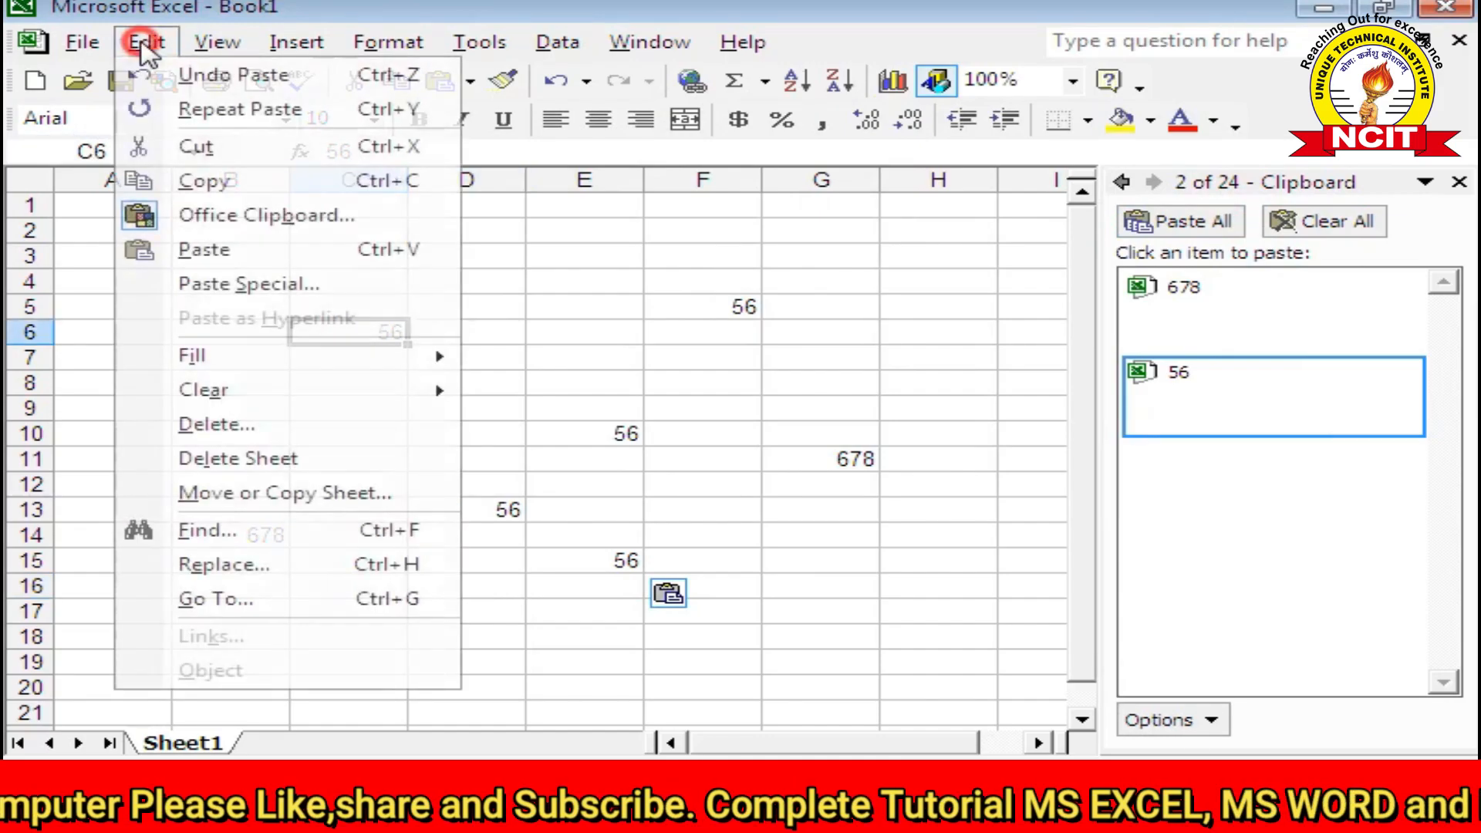
click(191, 185)
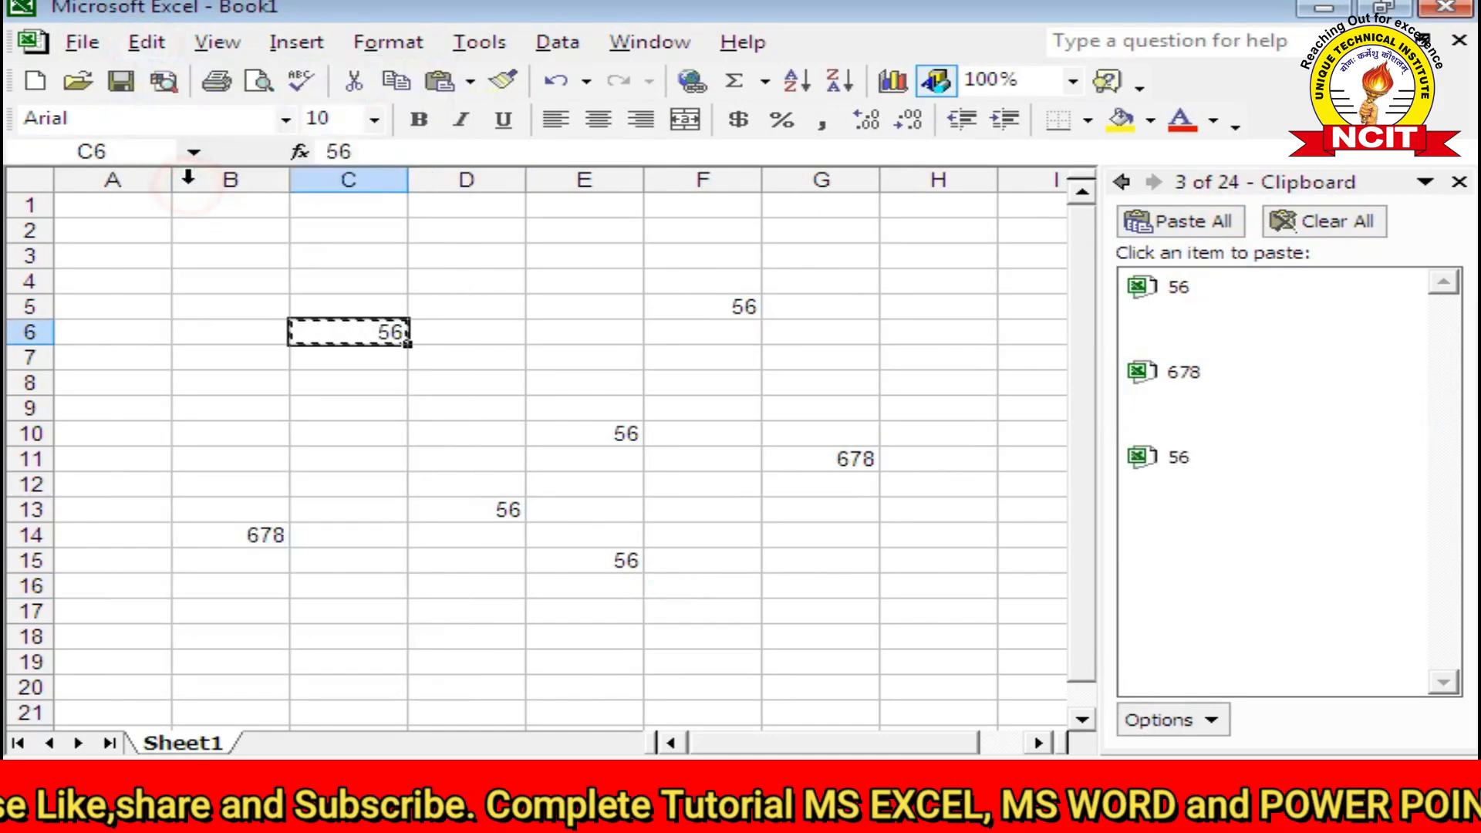
click(158, 46)
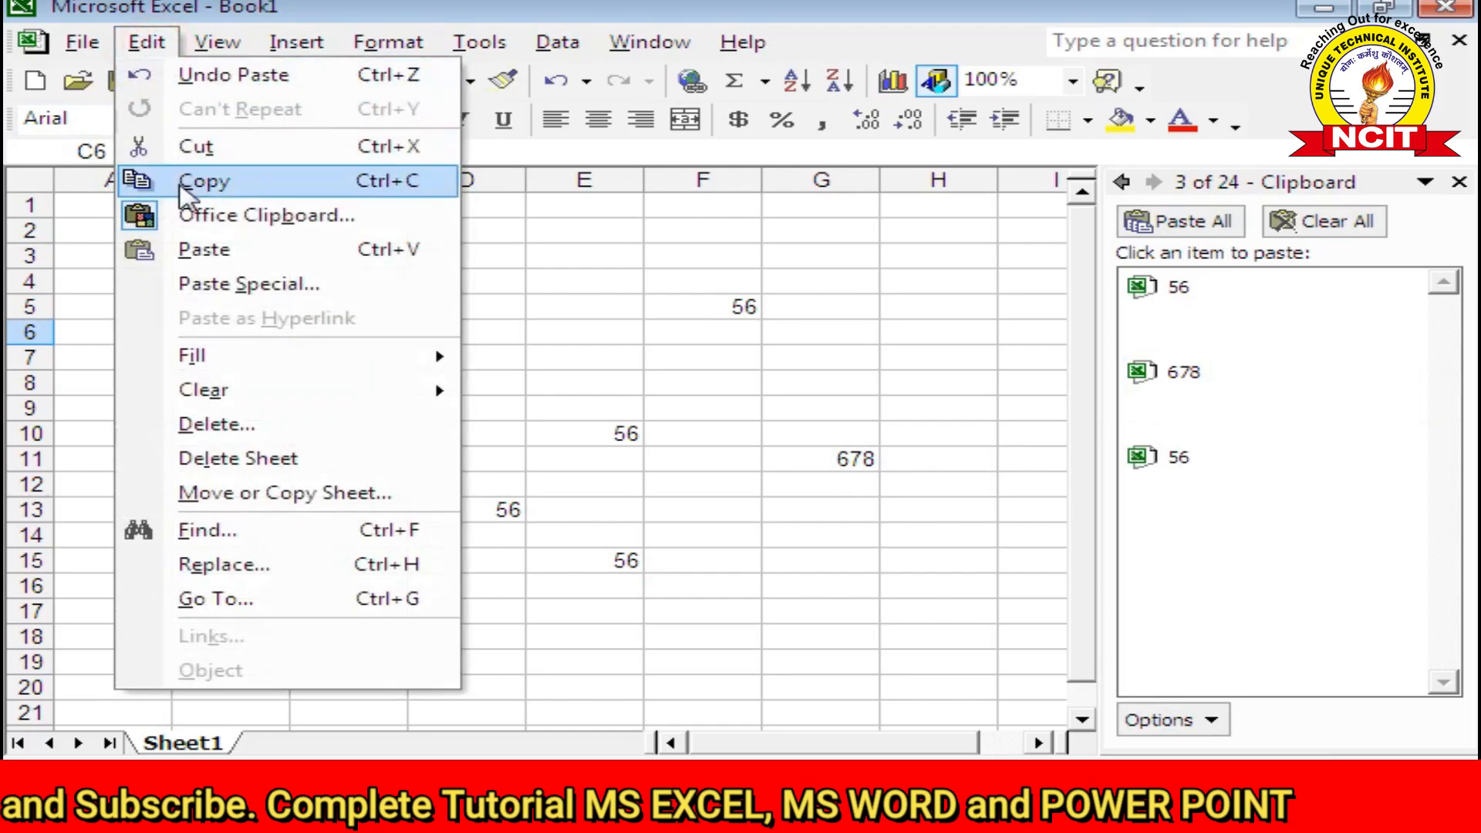
click(210, 283)
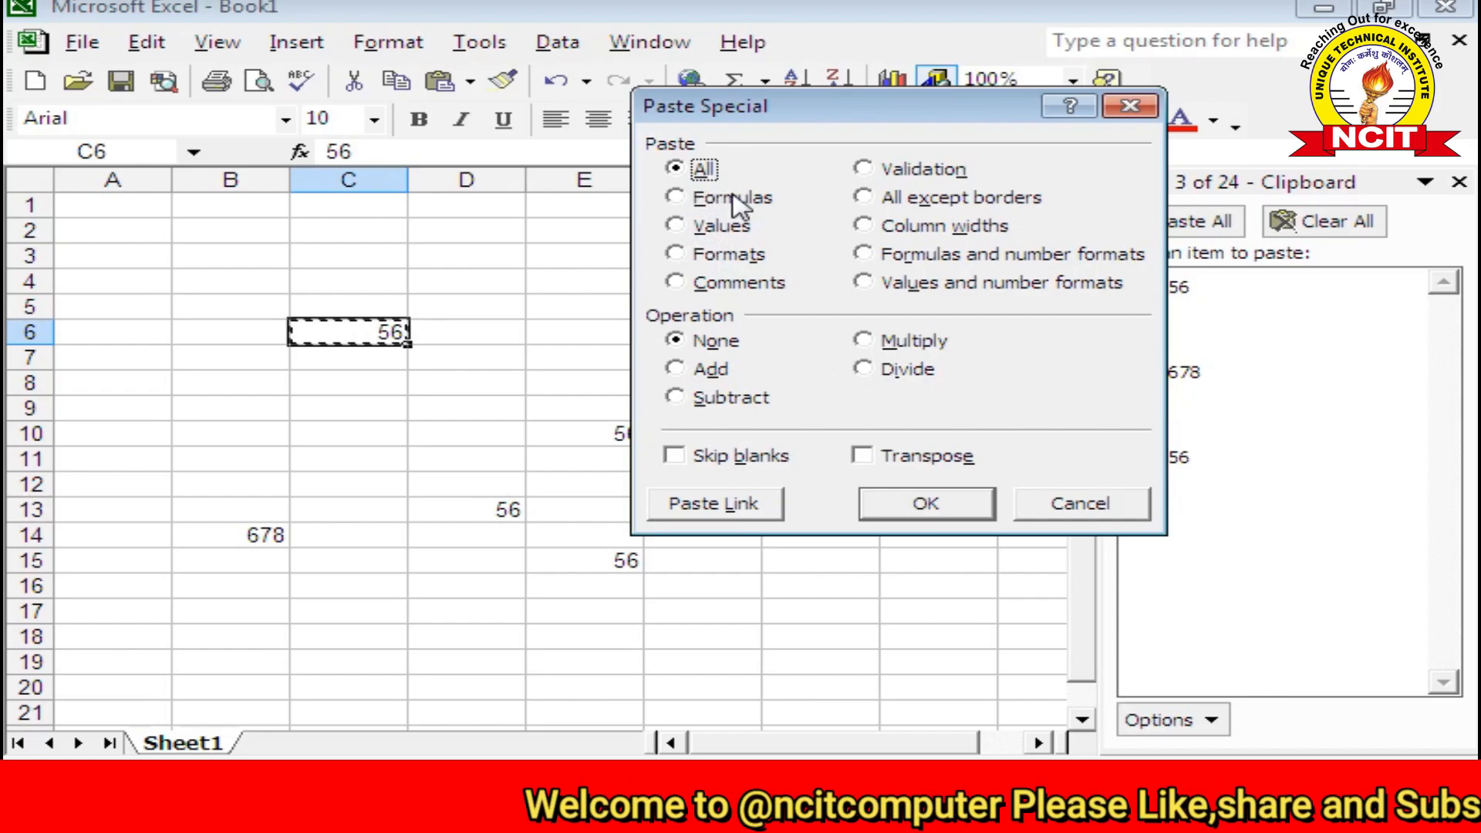
click(1058, 507)
scroll(609, 555, down, 3)
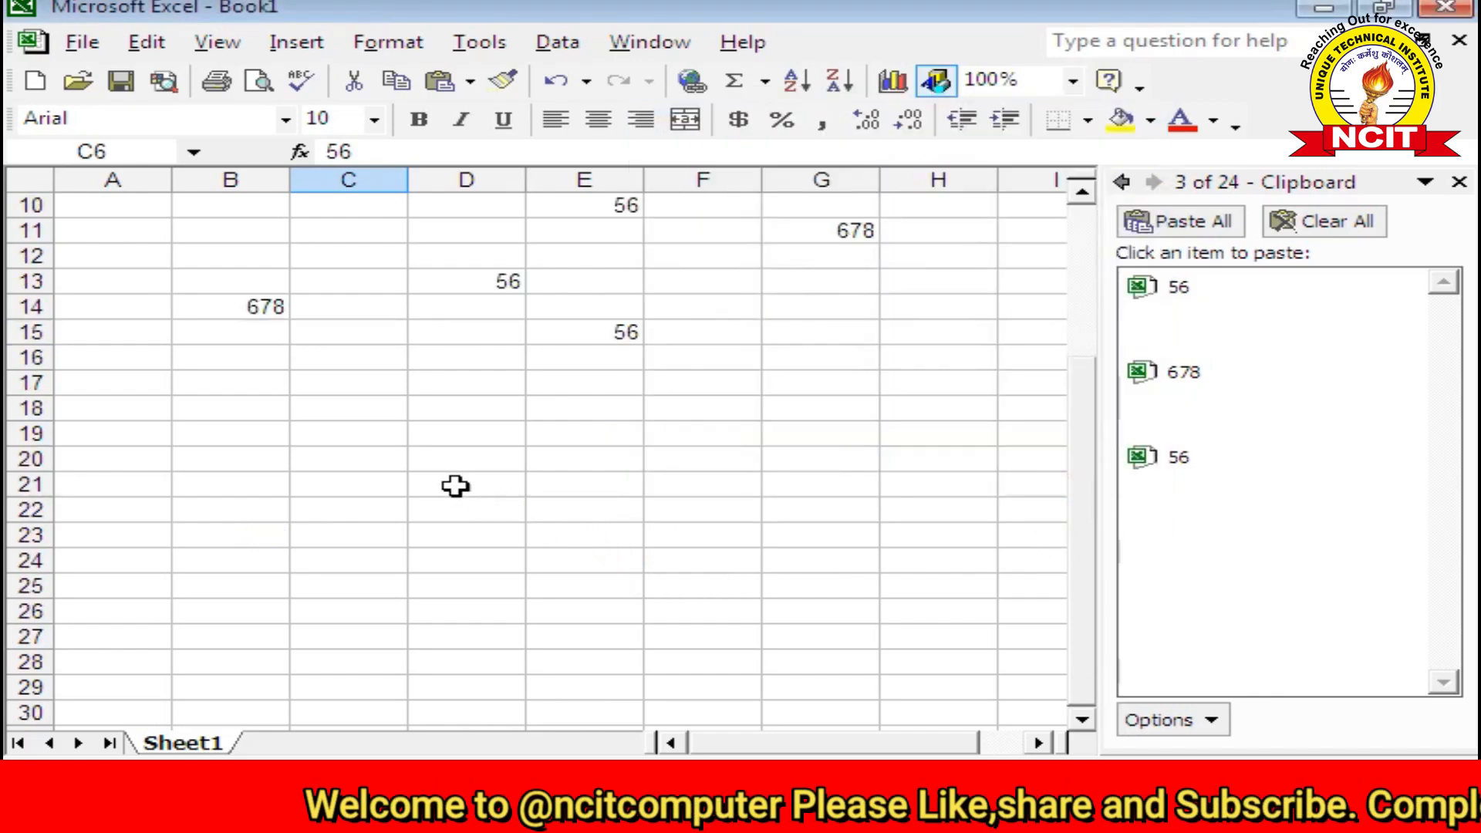
Step: Type 4, 5, 6, 7 and 9 down column D from D20 to D24
double_click(436, 463)
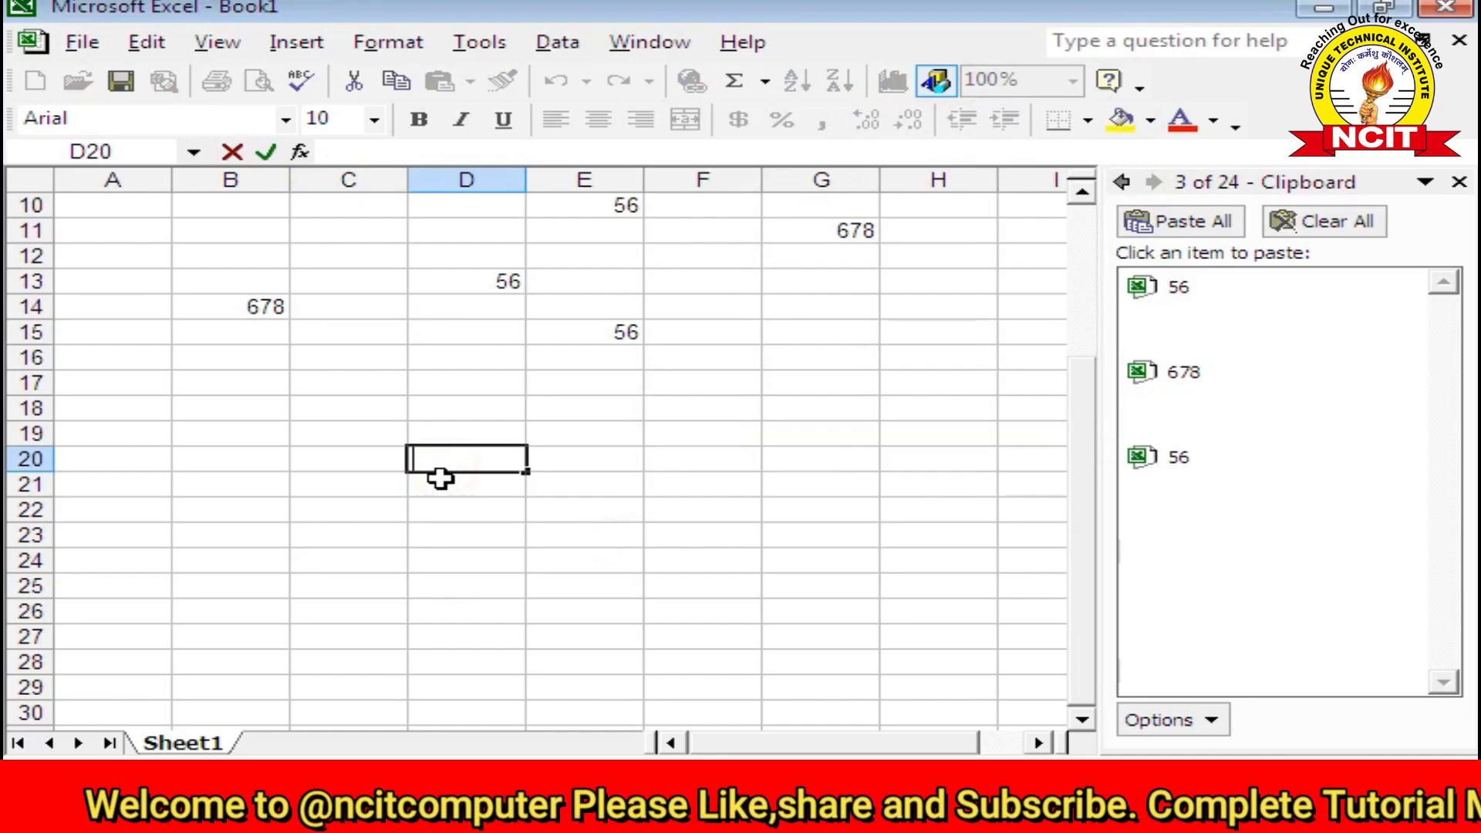
text(4)
key(Return)
text(5)
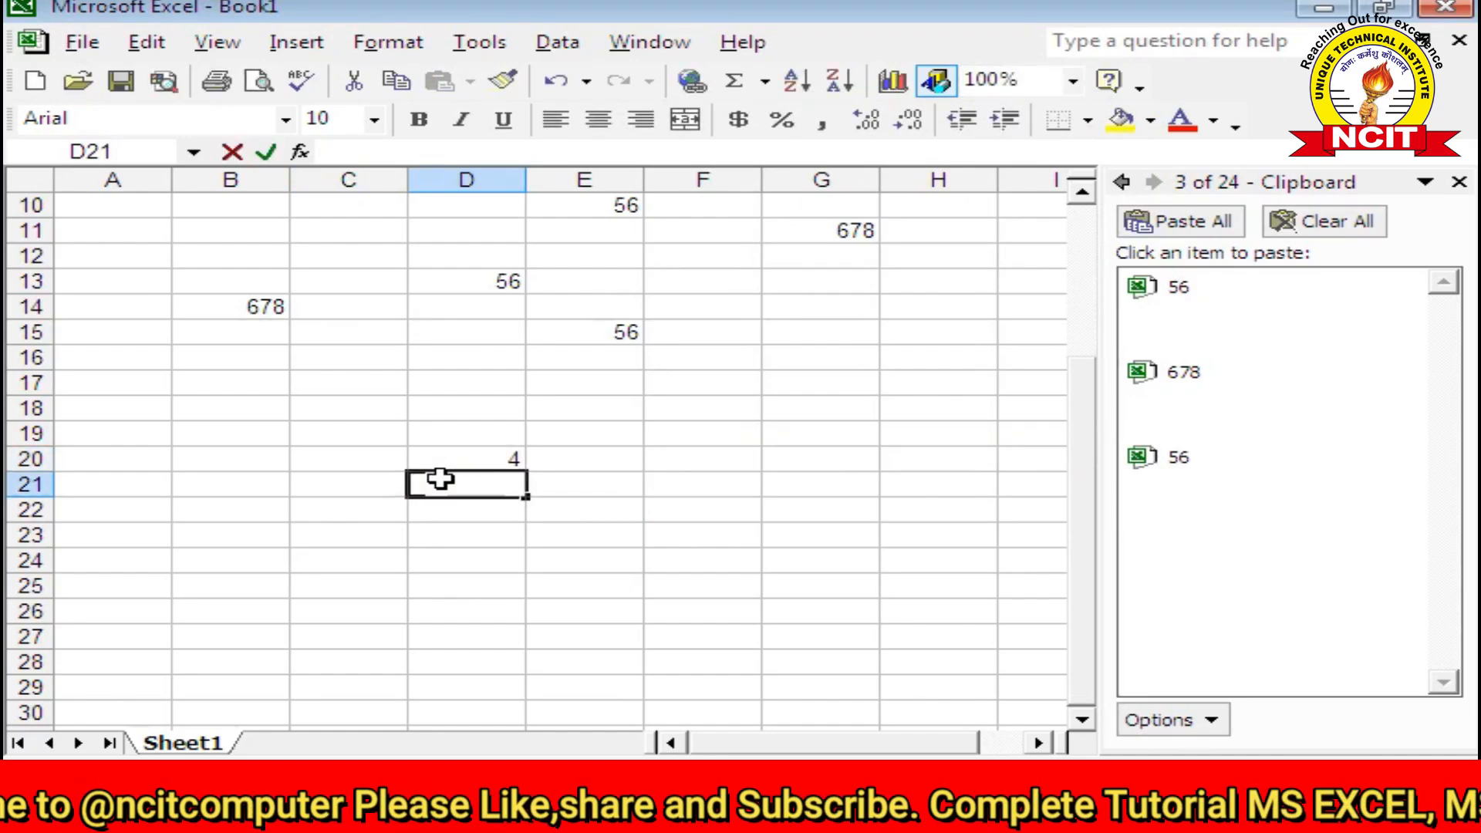
key(Return)
text(6)
key(ctrl+Return)
key(Return)
text(7)
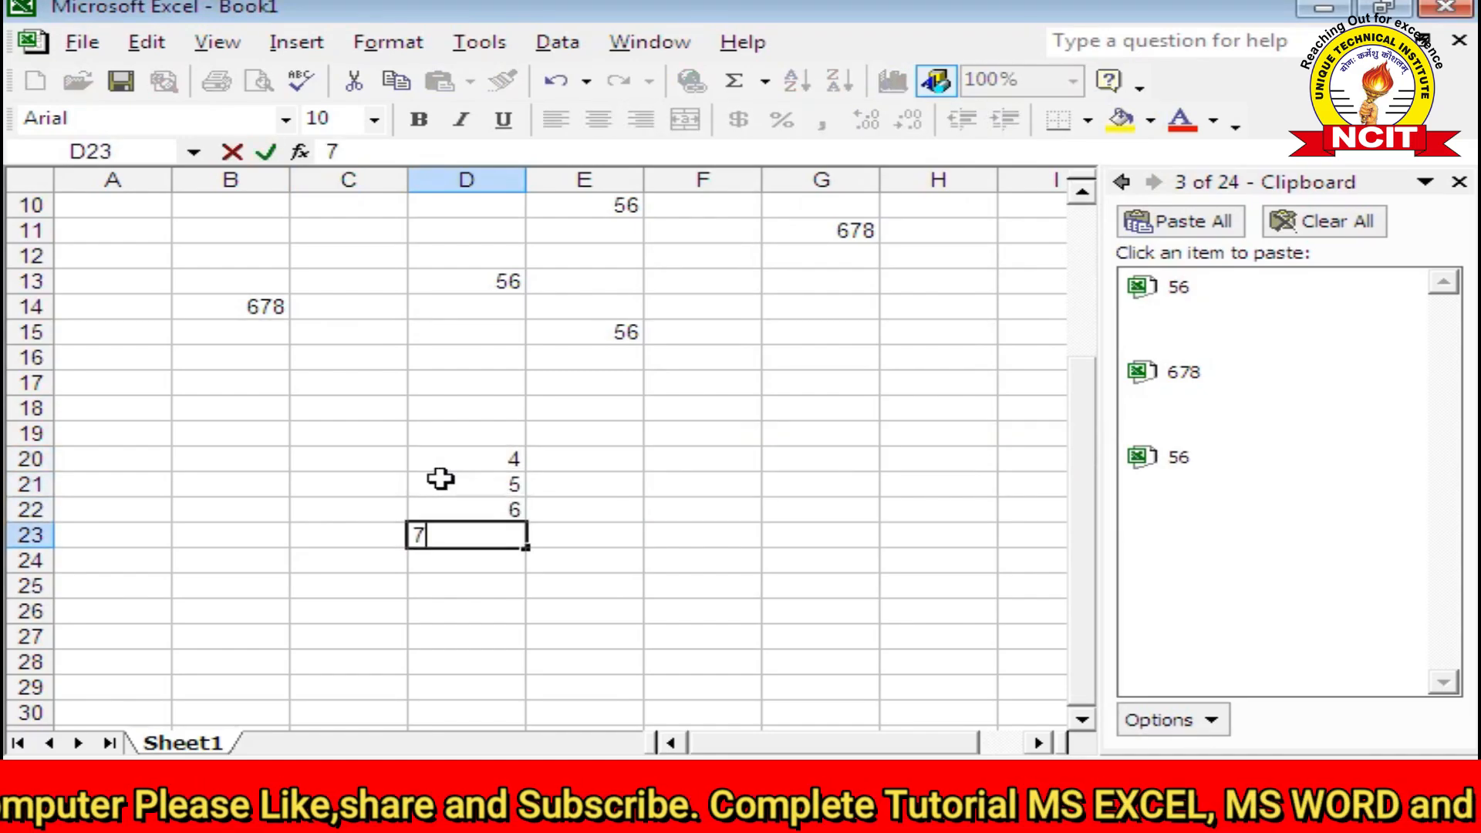
key(Return)
text(9)
key(Return)
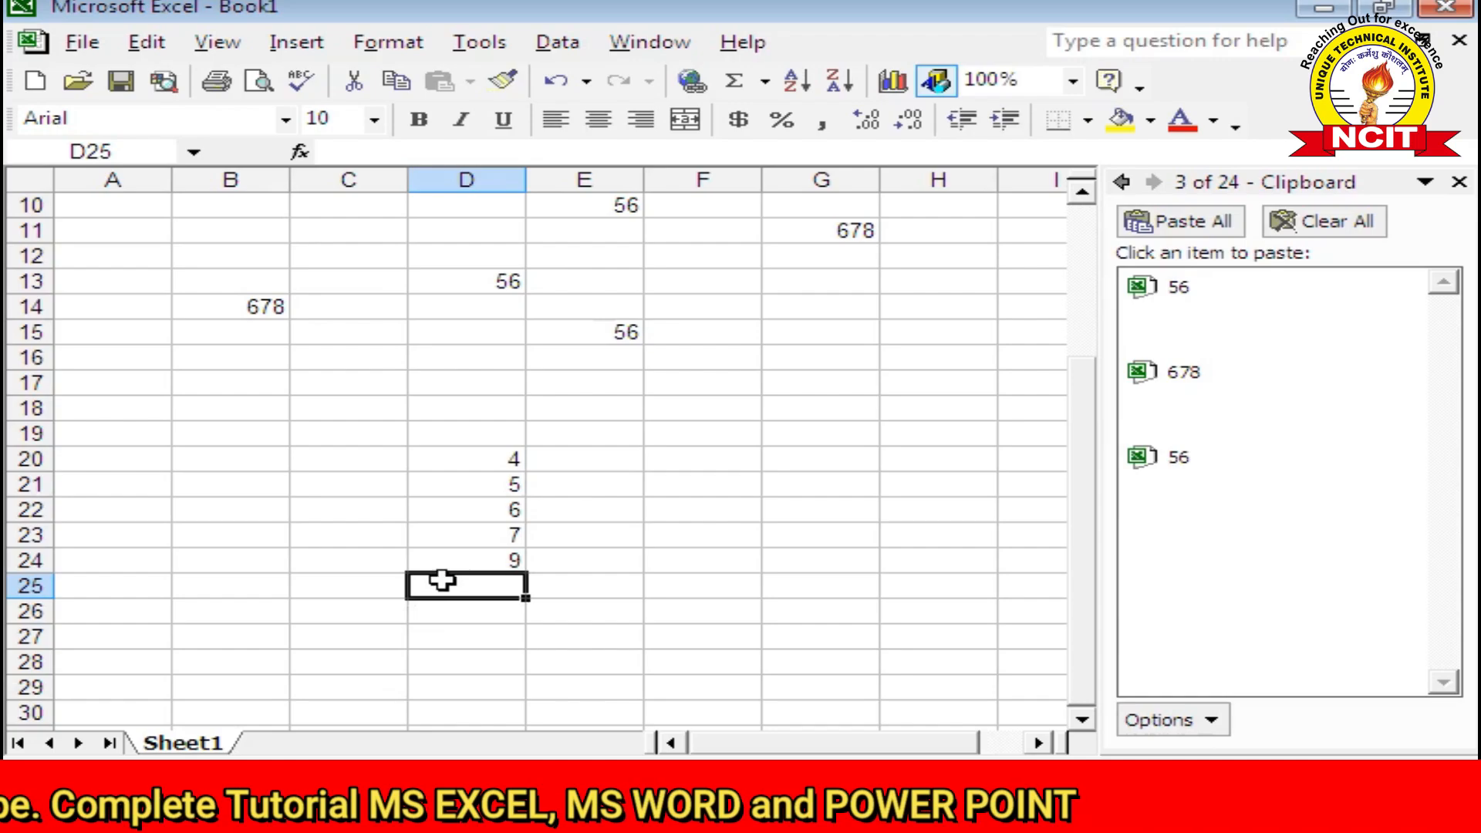
Step: AutoSum D20:D24 into D25 as =SUM(D20:D24), showing 31
click(735, 82)
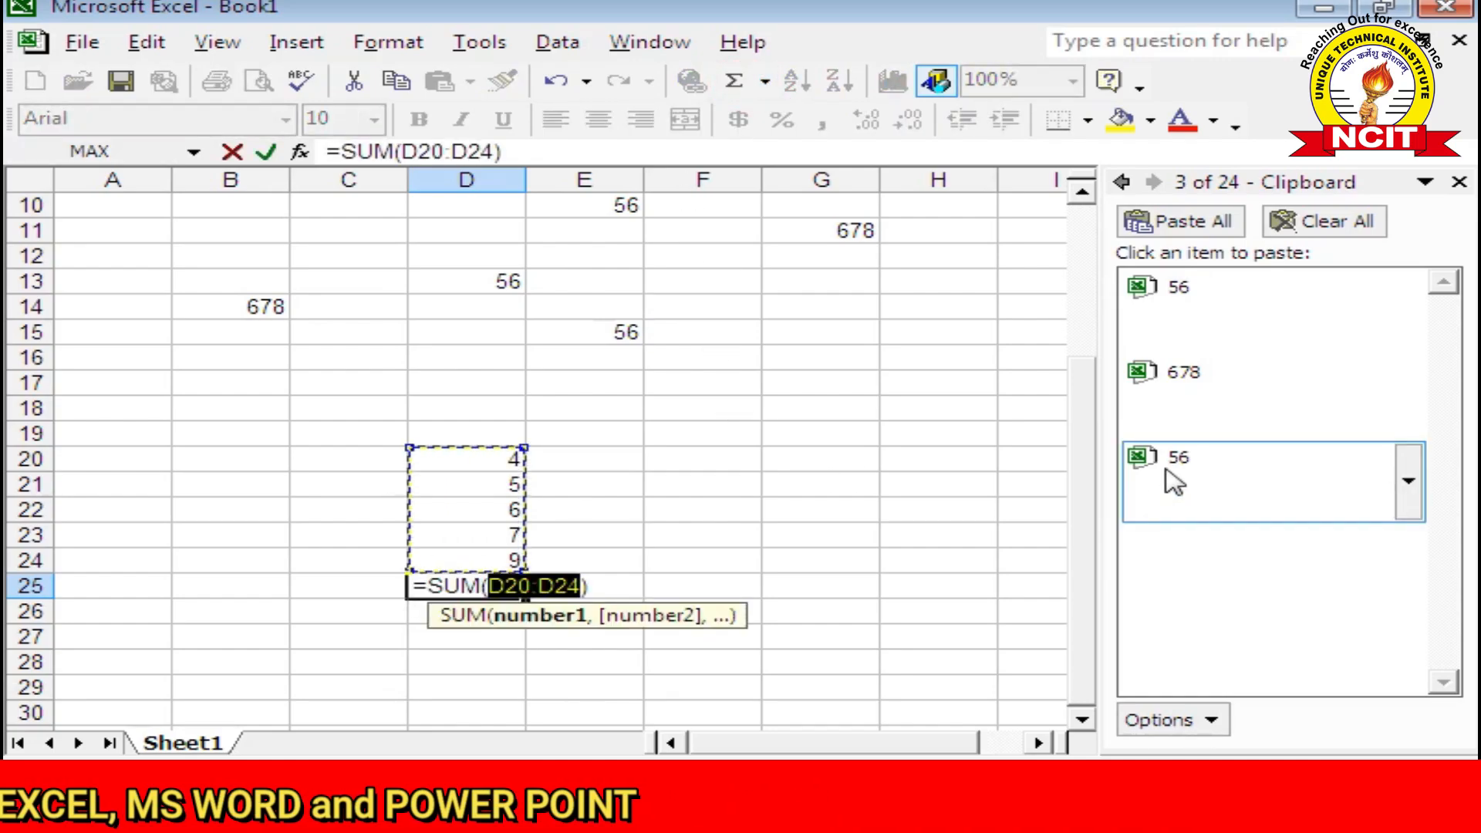
key(Return)
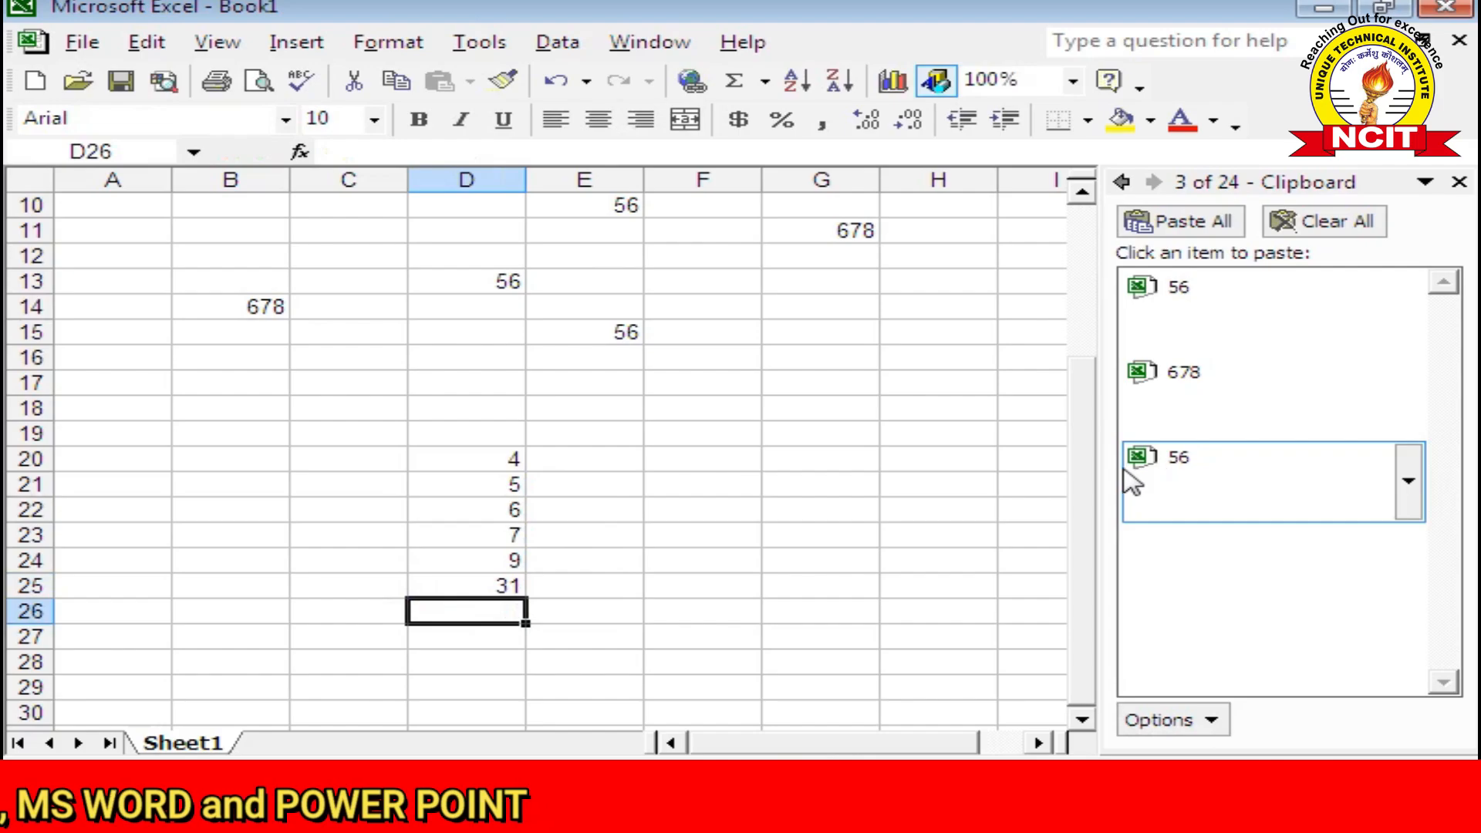
click(478, 590)
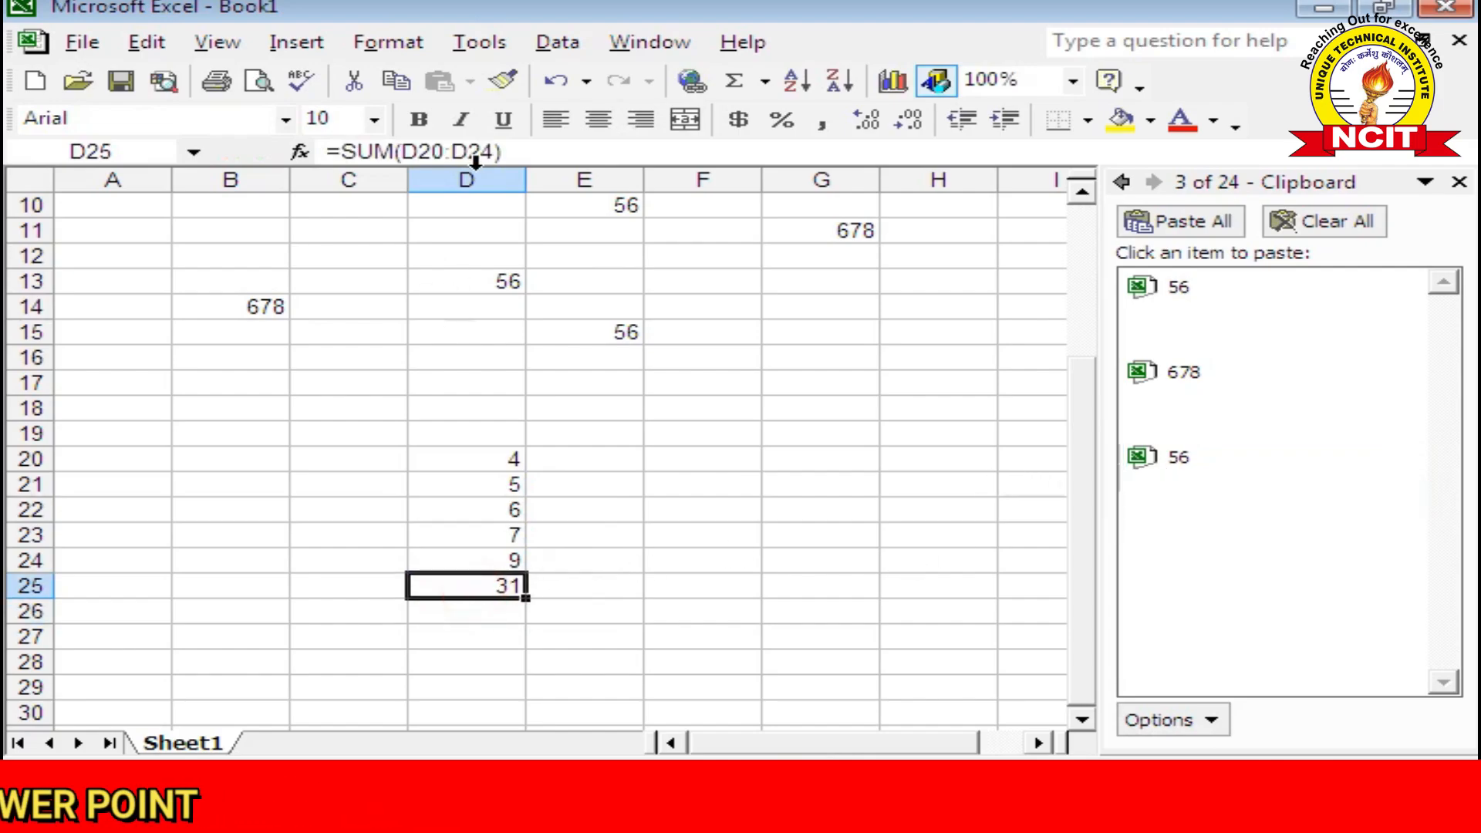
click(525, 154)
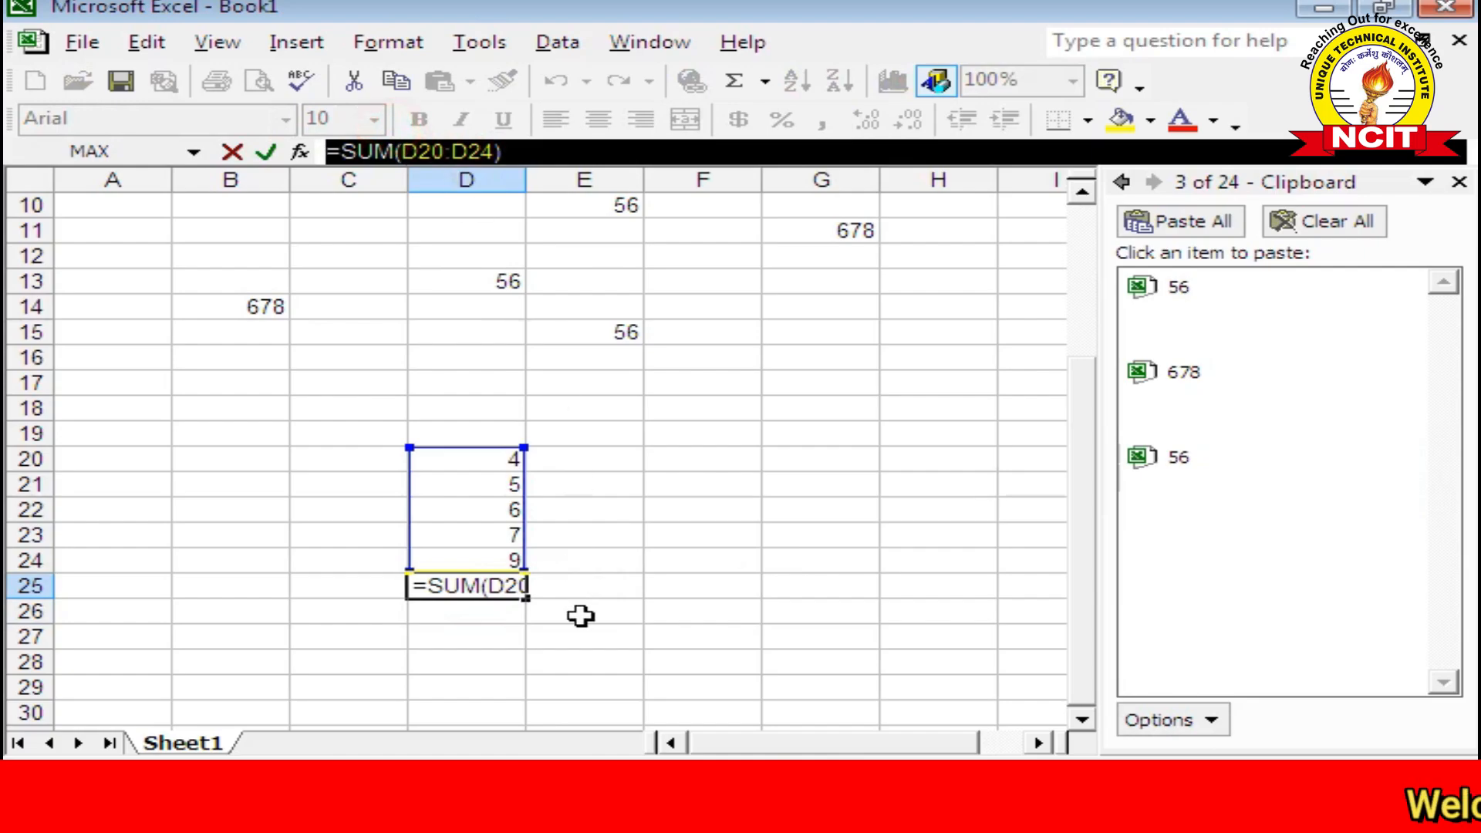
key(Return)
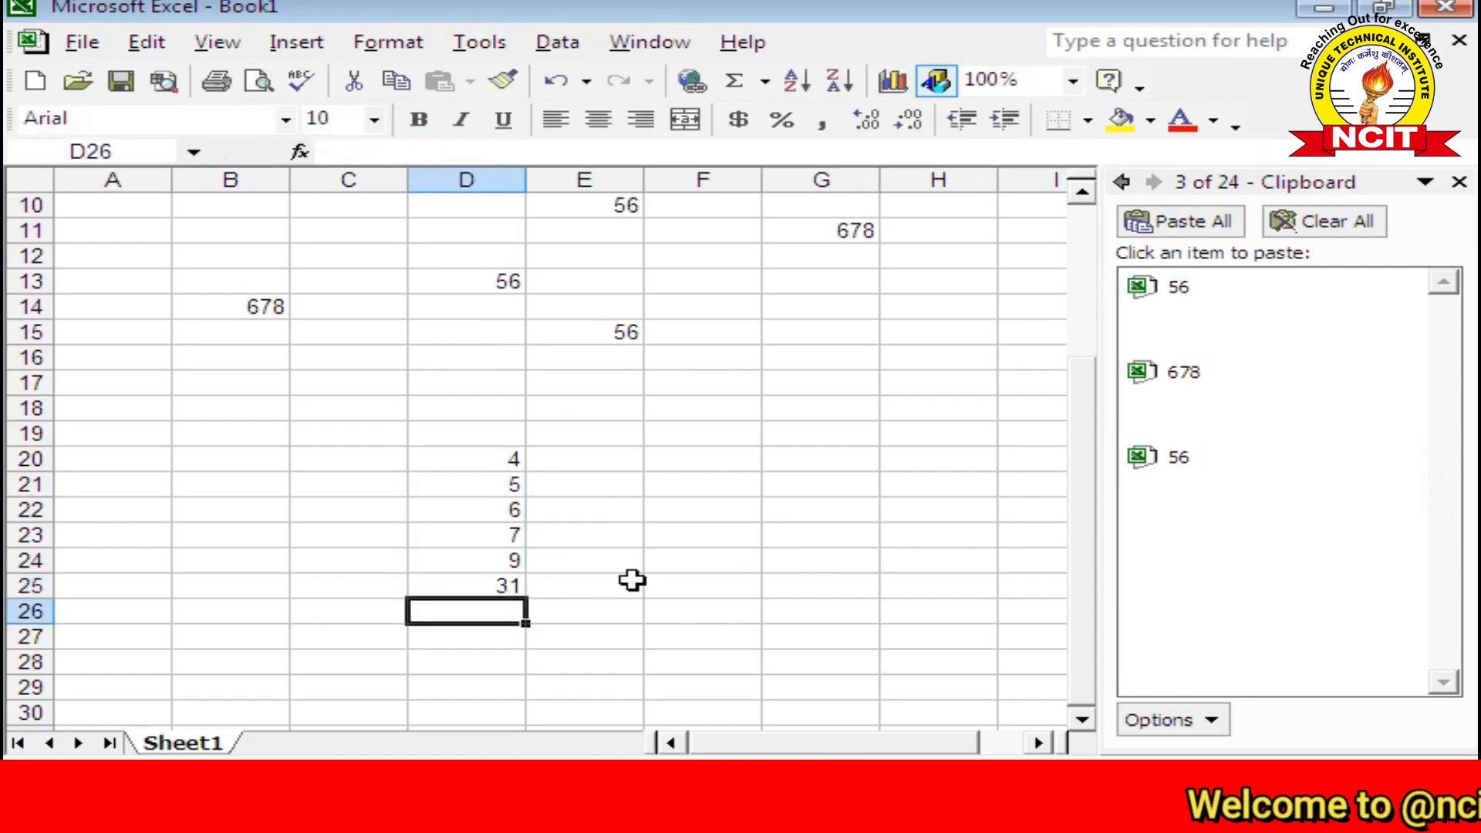
click(478, 580)
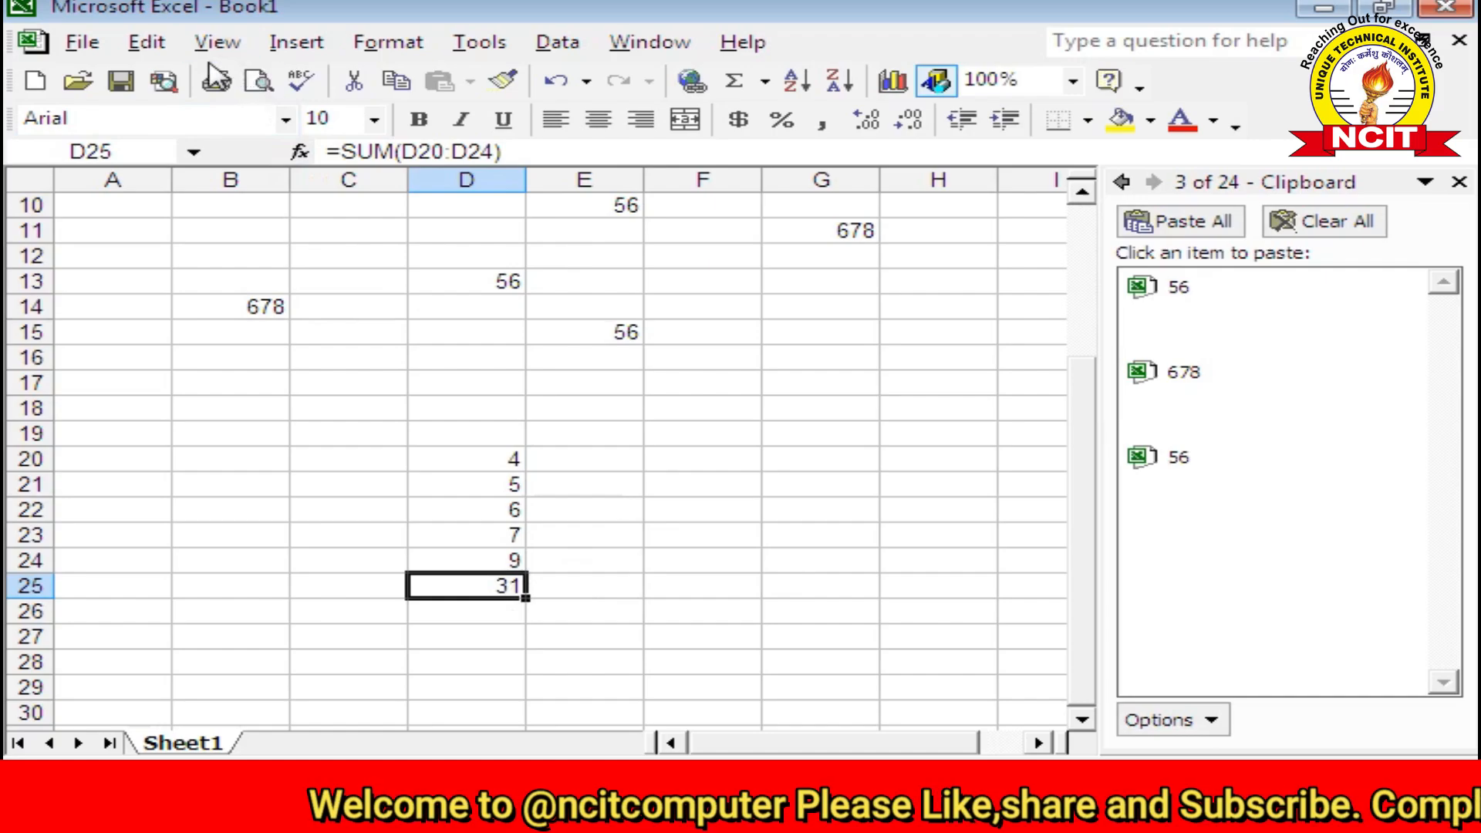
Step: Copy the D25 sum formula and close the Office Clipboard panel
click(147, 42)
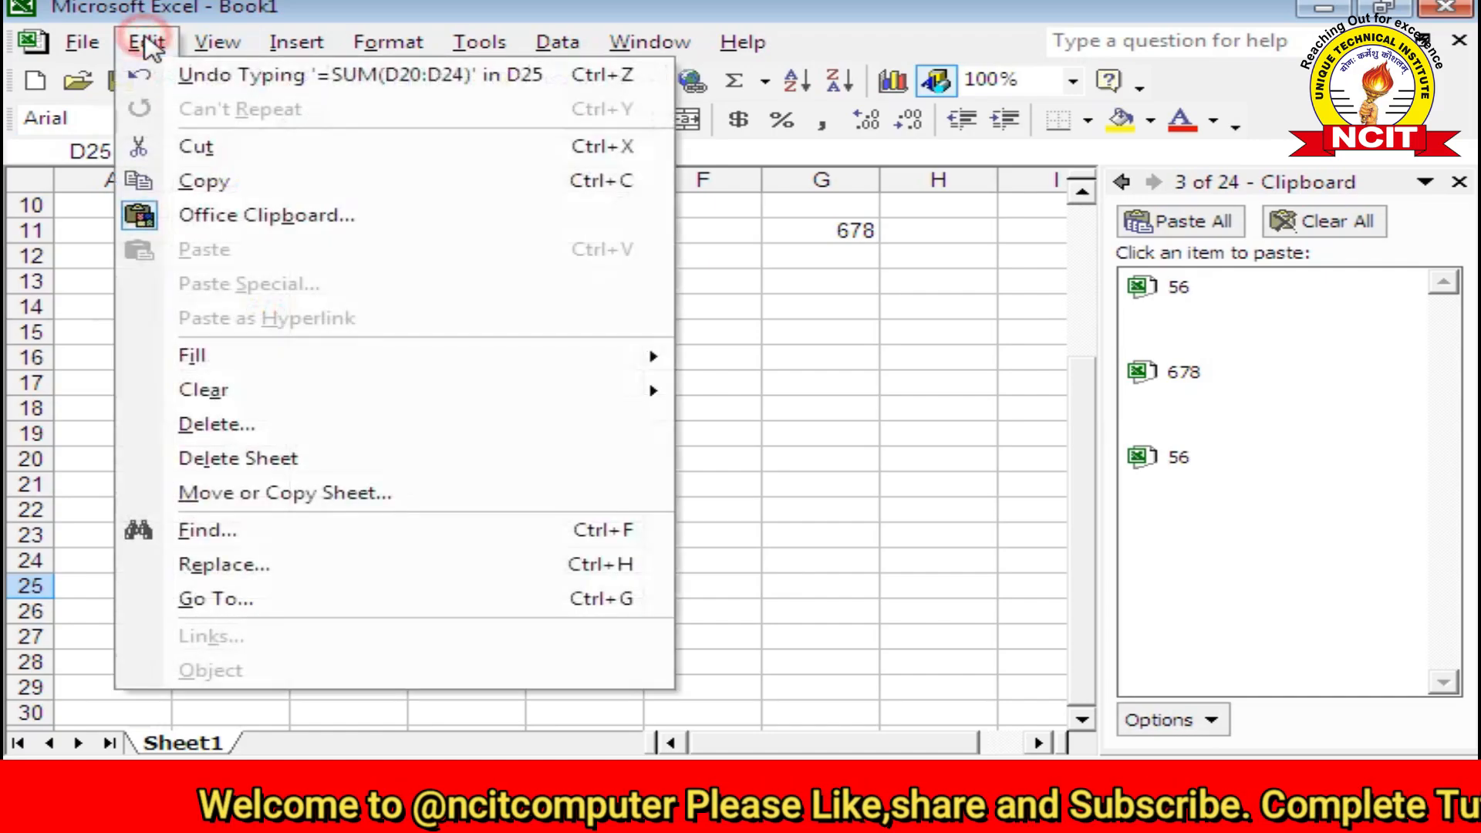
click(205, 179)
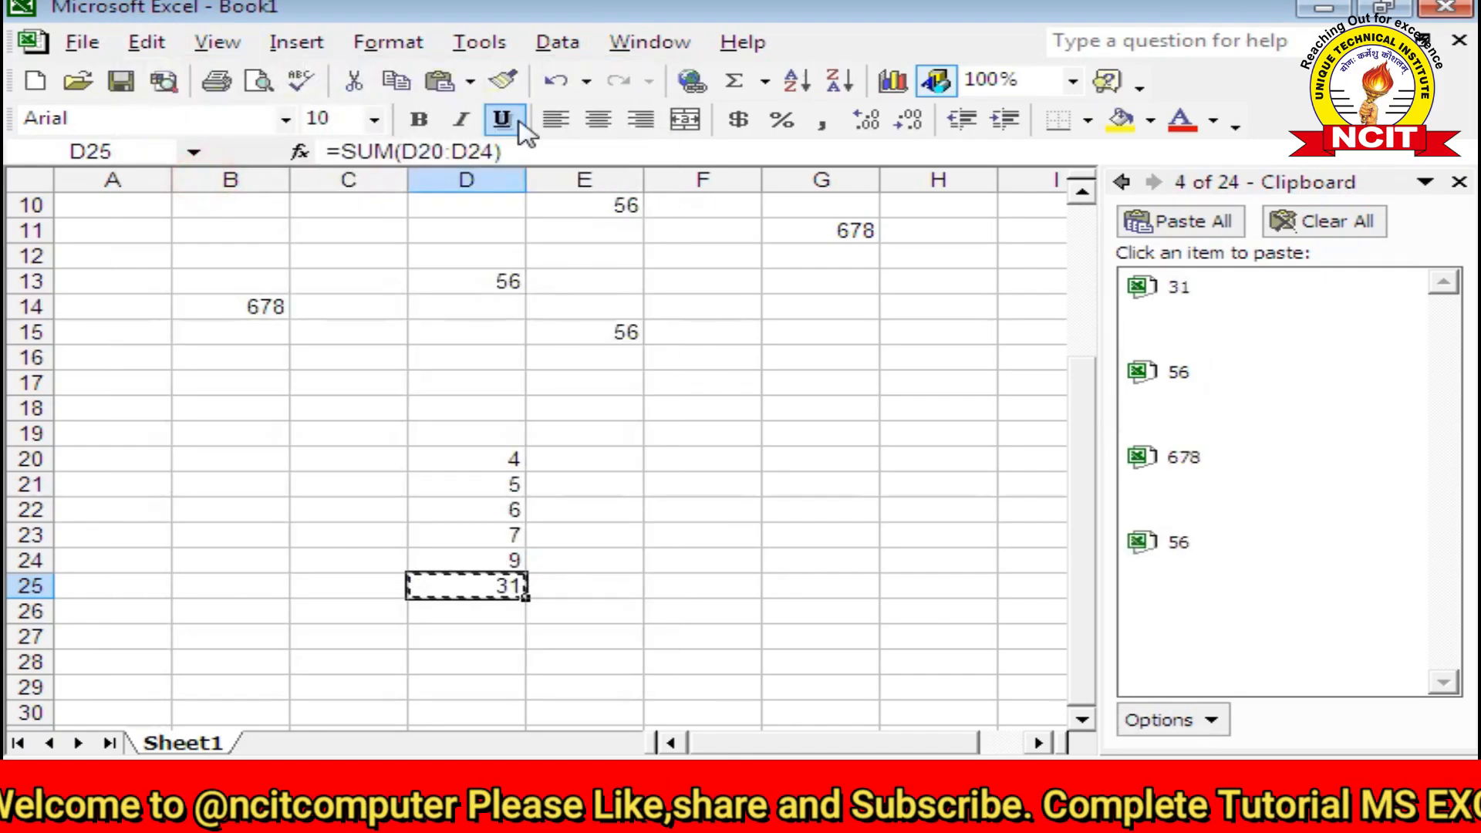
click(1459, 182)
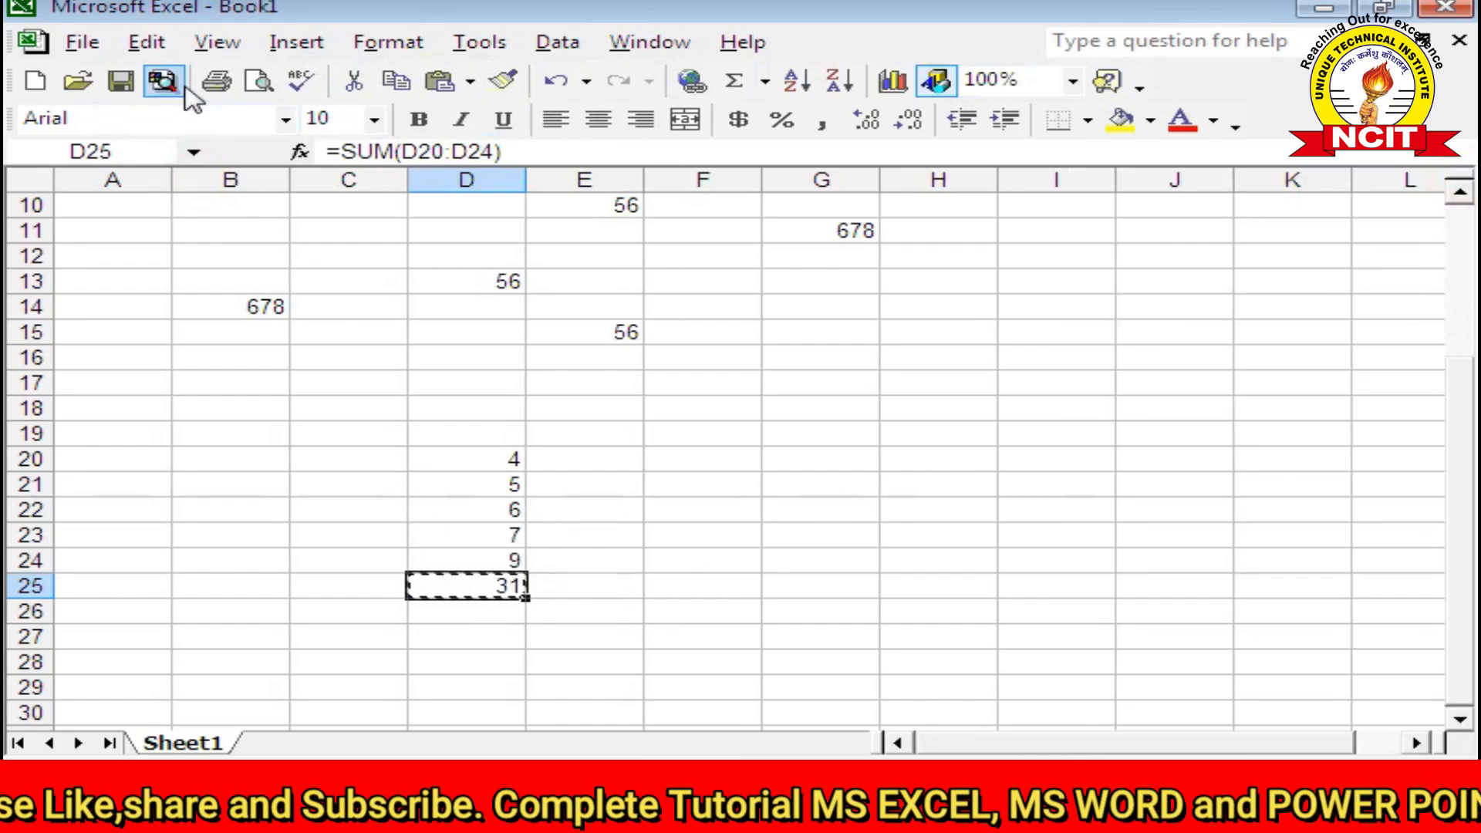
Step: Paste Special the formula into H25 with All, becoming =SUM(H20:H24) showing 0
click(165, 46)
click(928, 530)
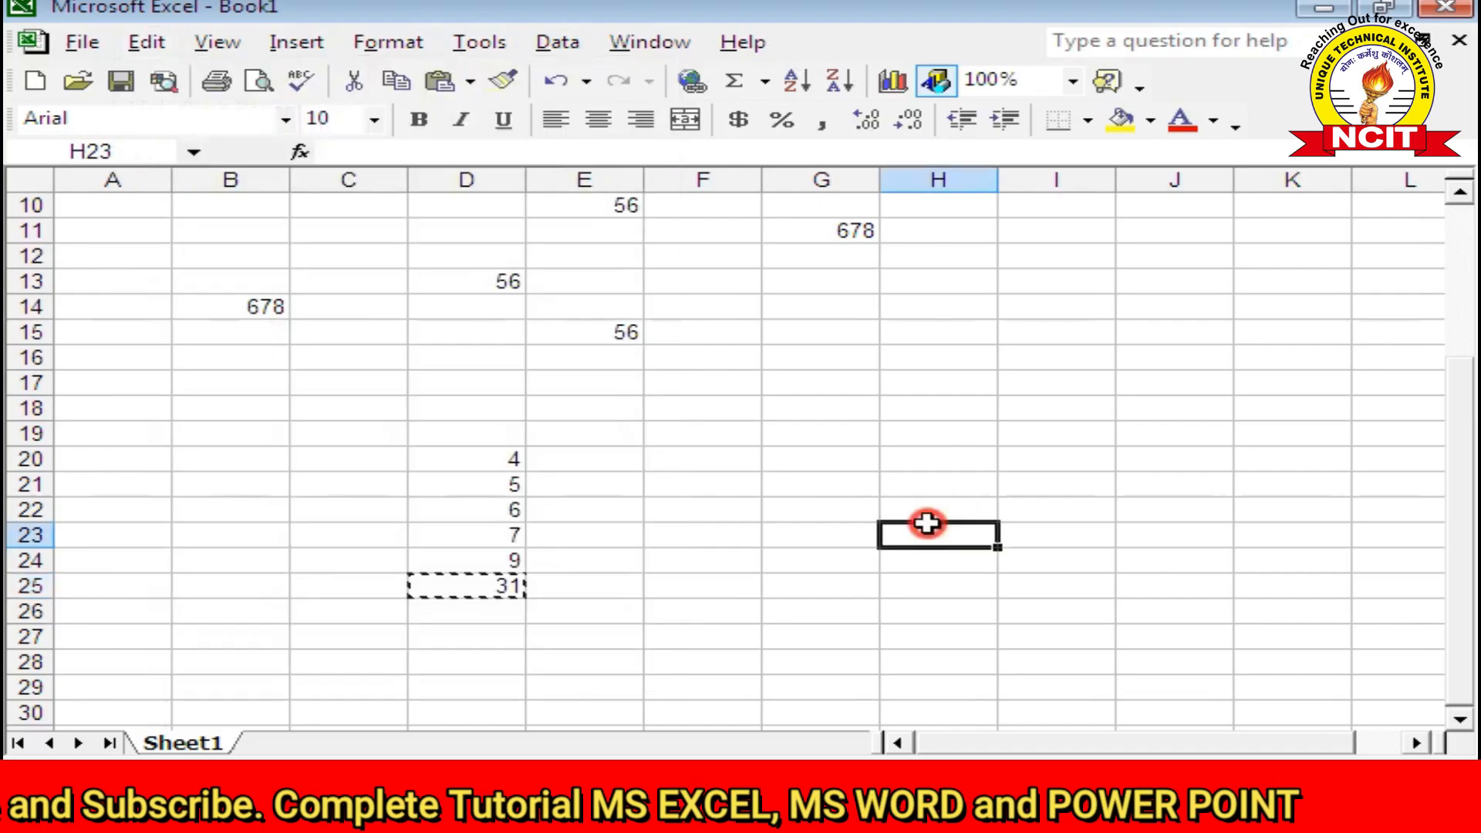
click(164, 52)
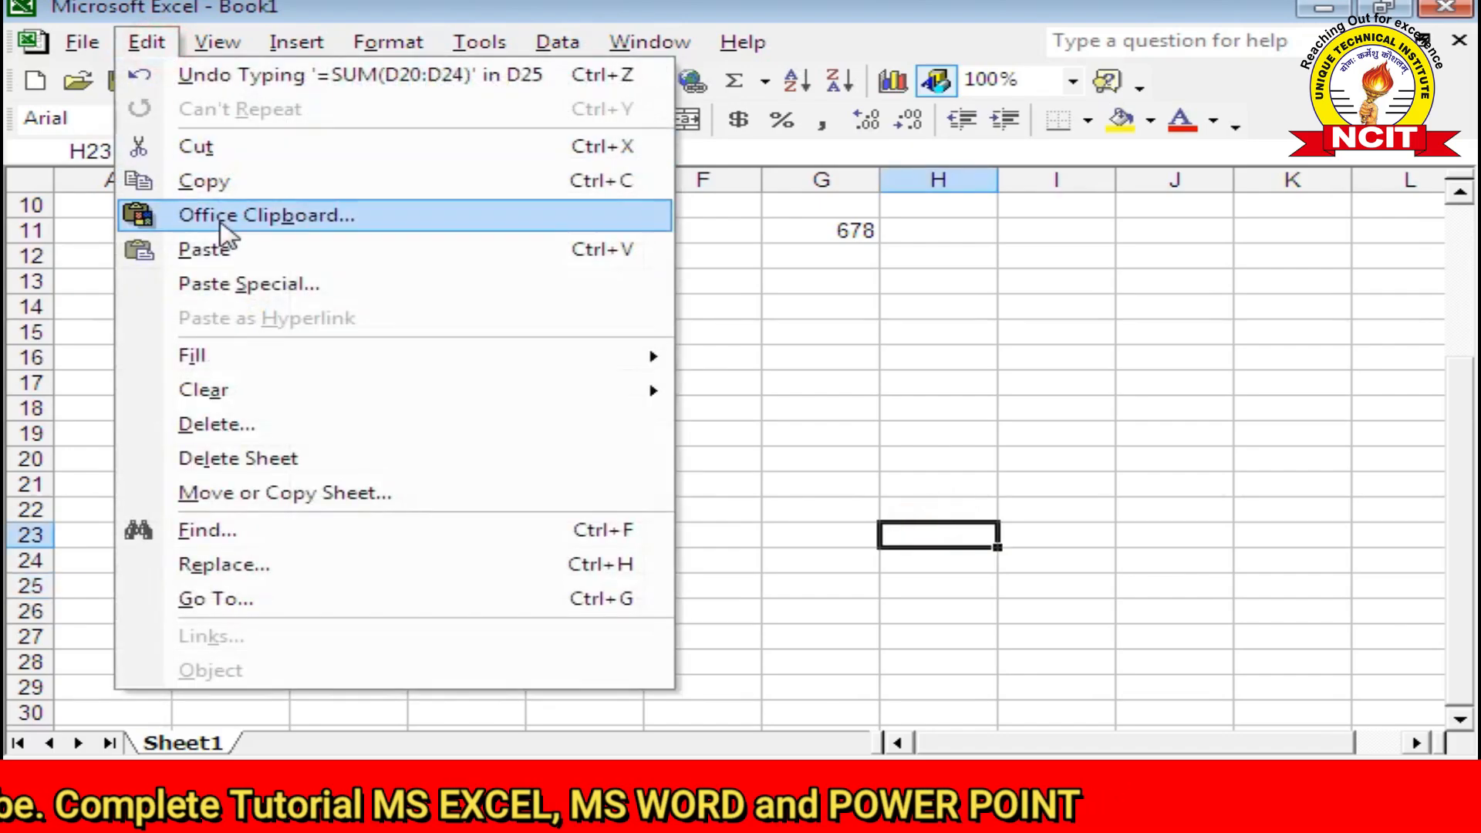
click(245, 287)
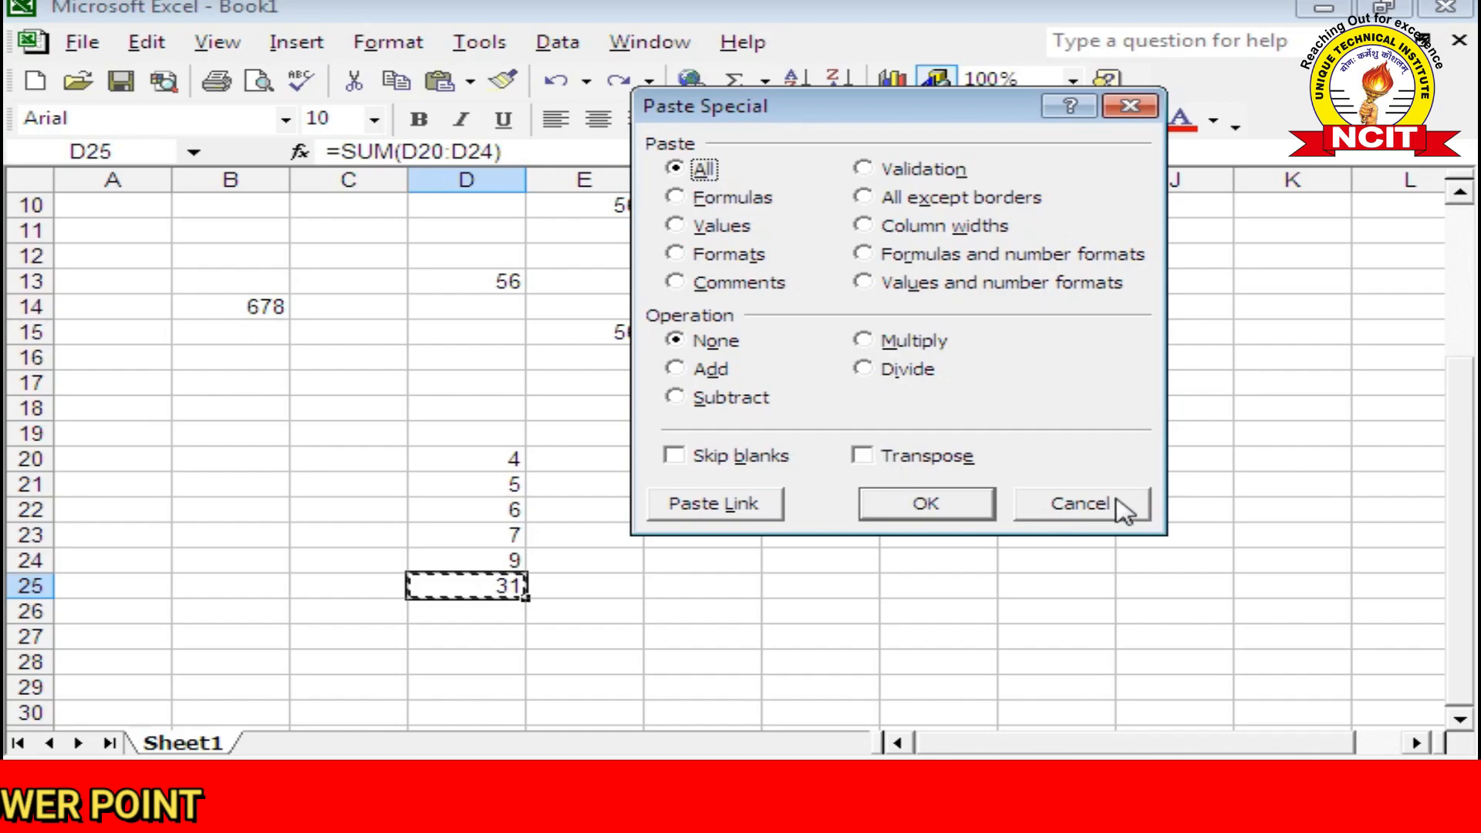
click(1122, 509)
click(910, 584)
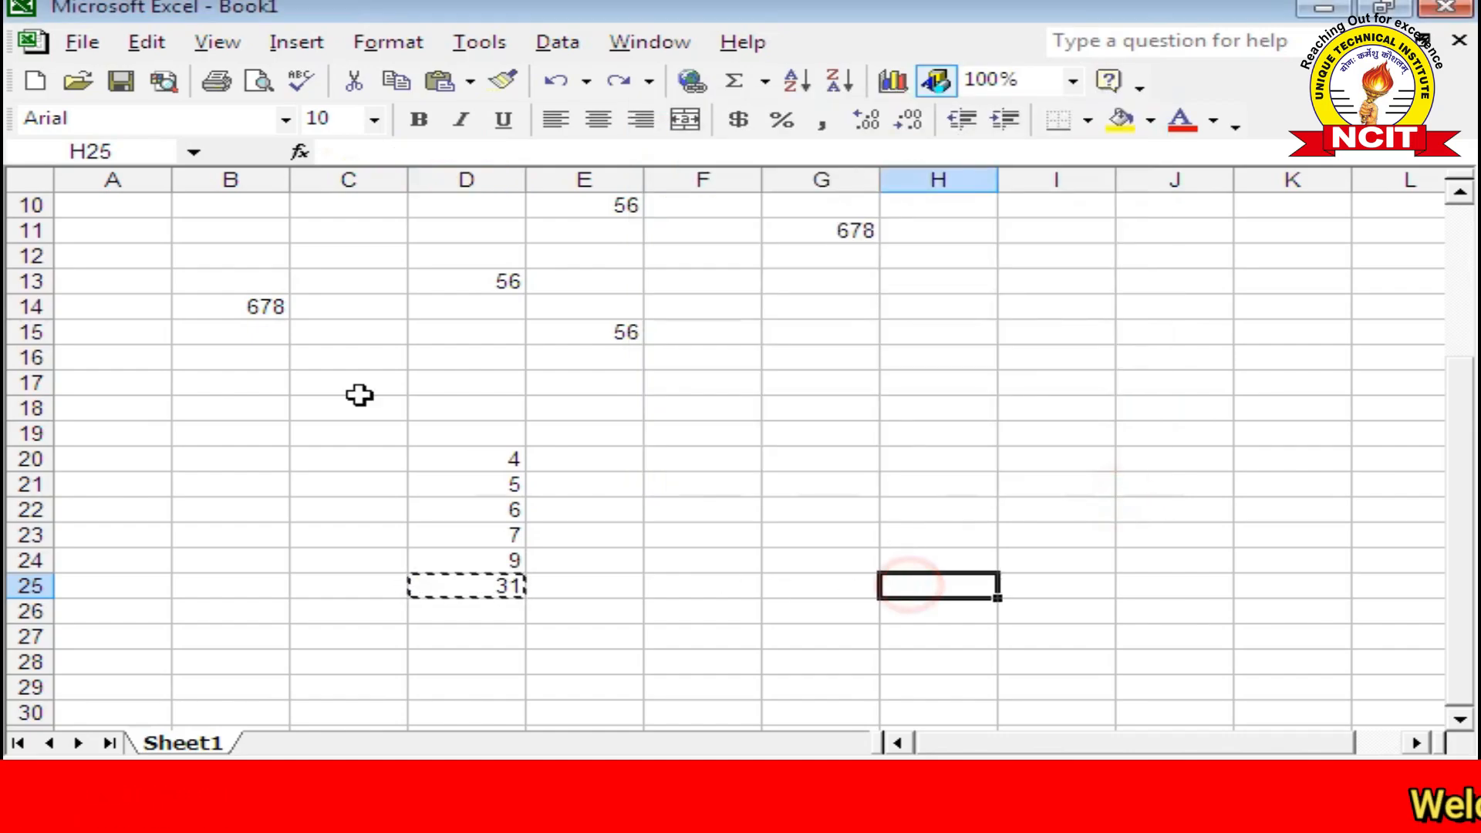
click(145, 43)
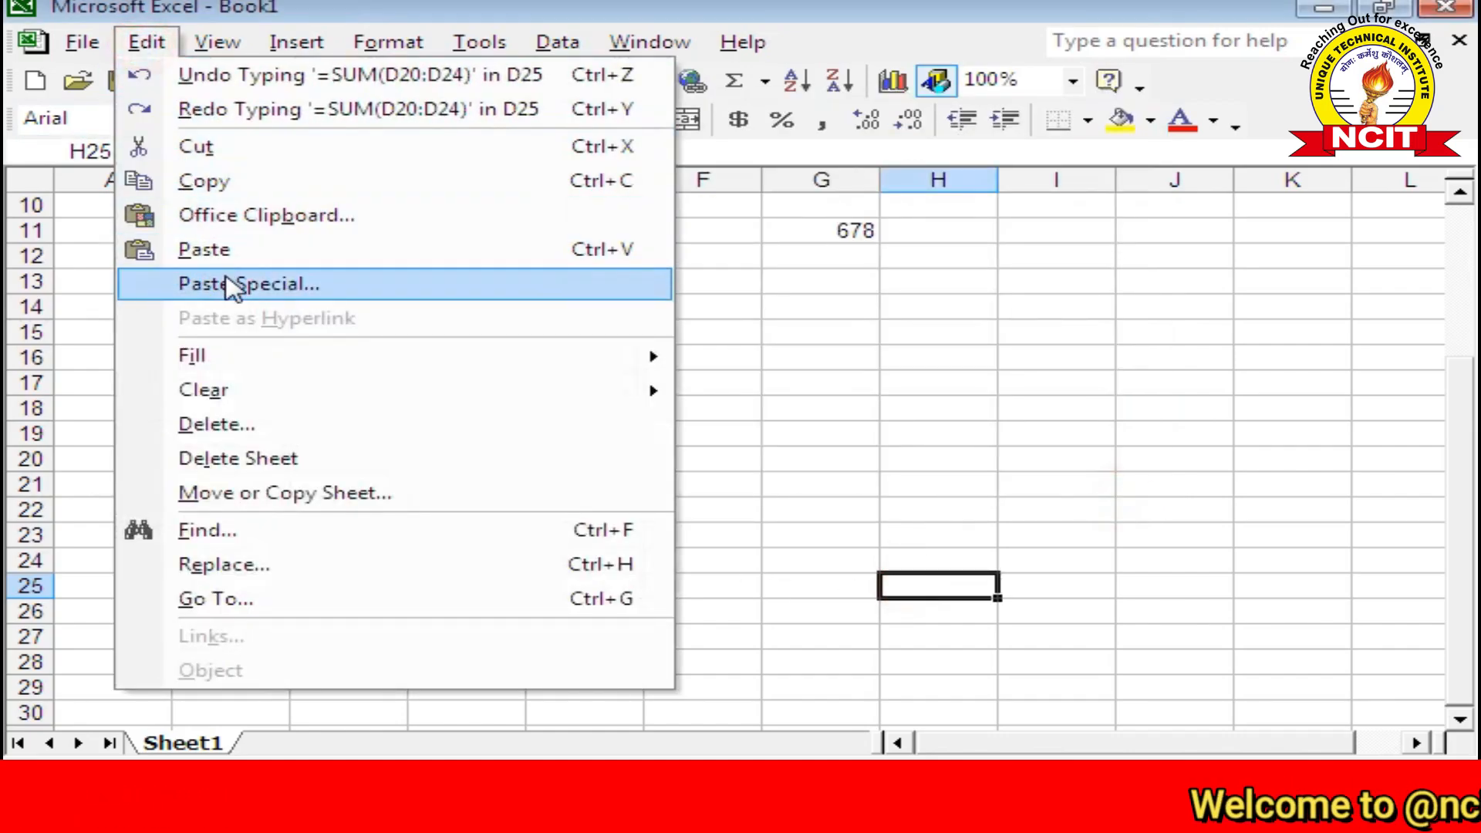
click(231, 286)
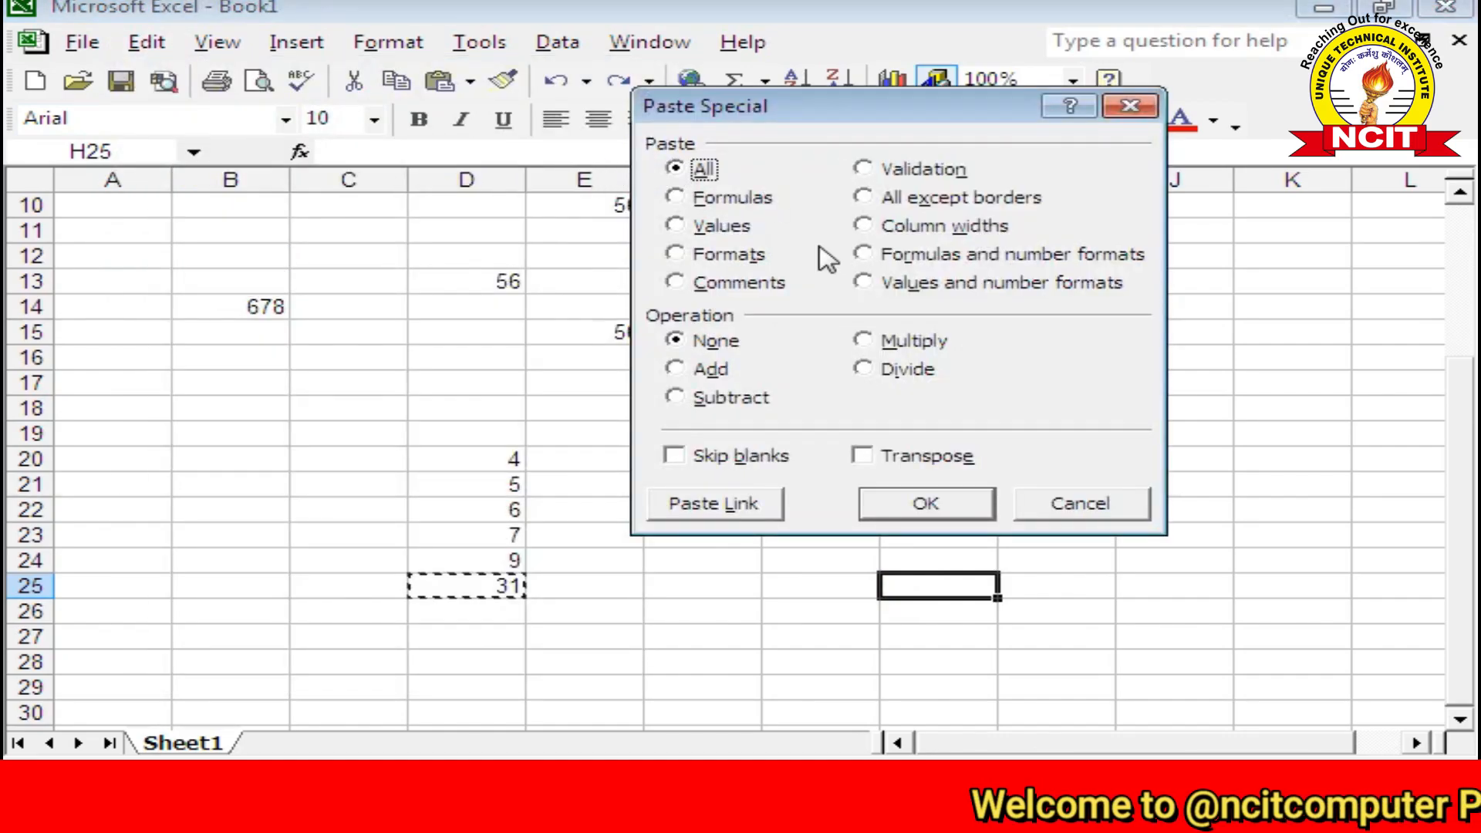
click(909, 501)
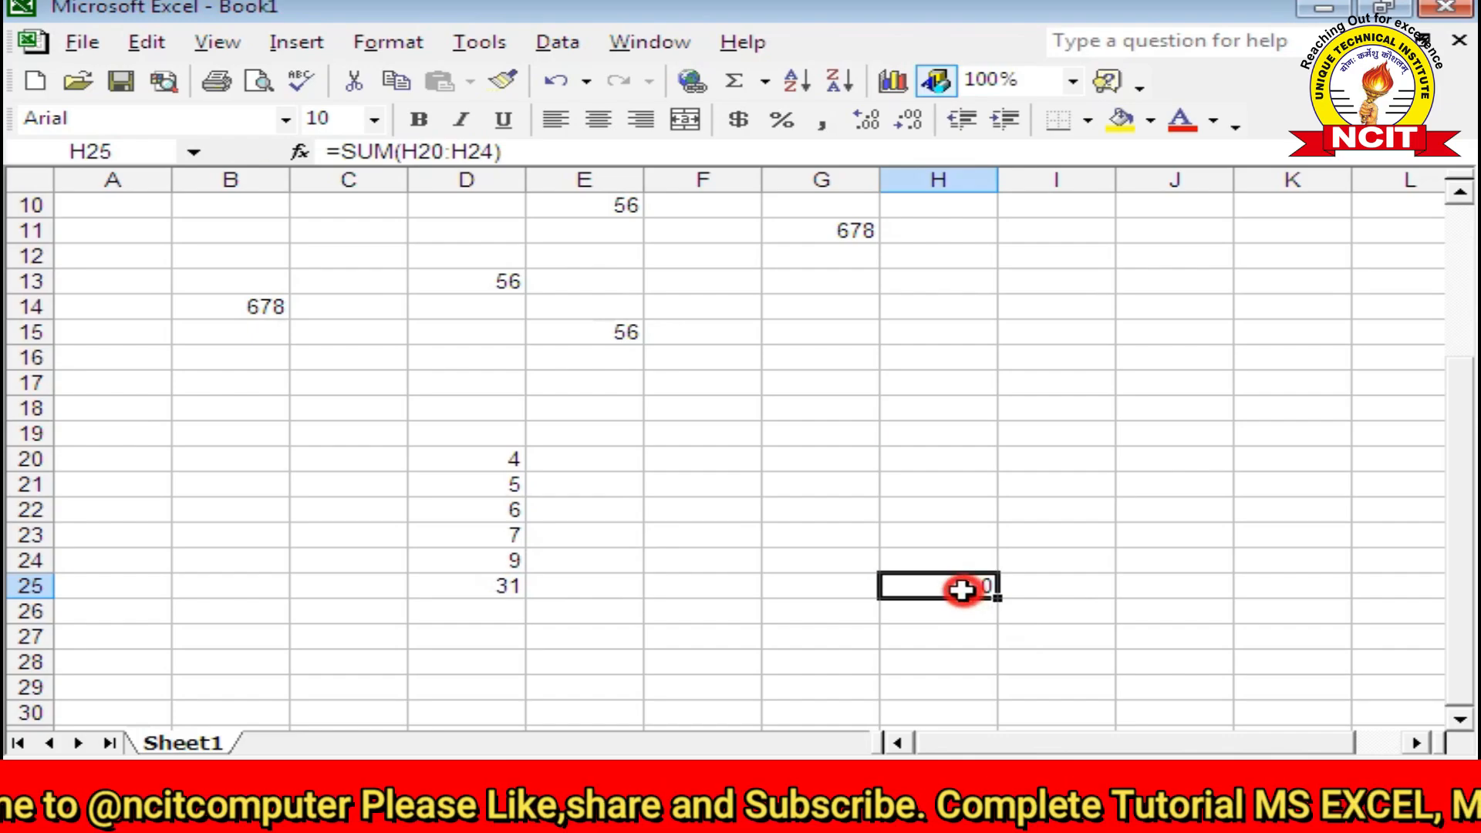
Step: Enter 5, 6, 7, 8 and 9 in H20 through H24 so H25's total shows 35
double_click(964, 589)
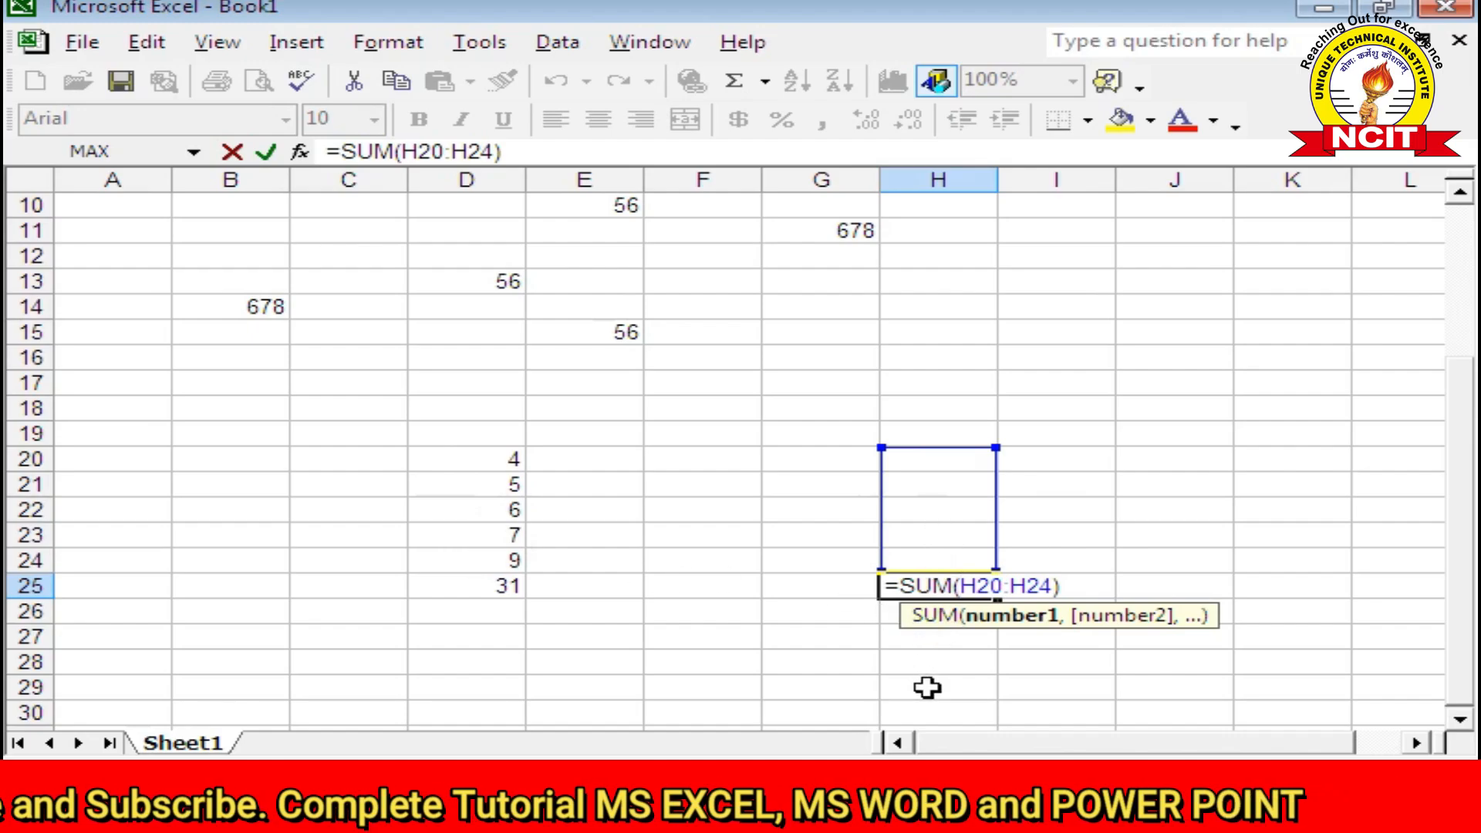
key(Return)
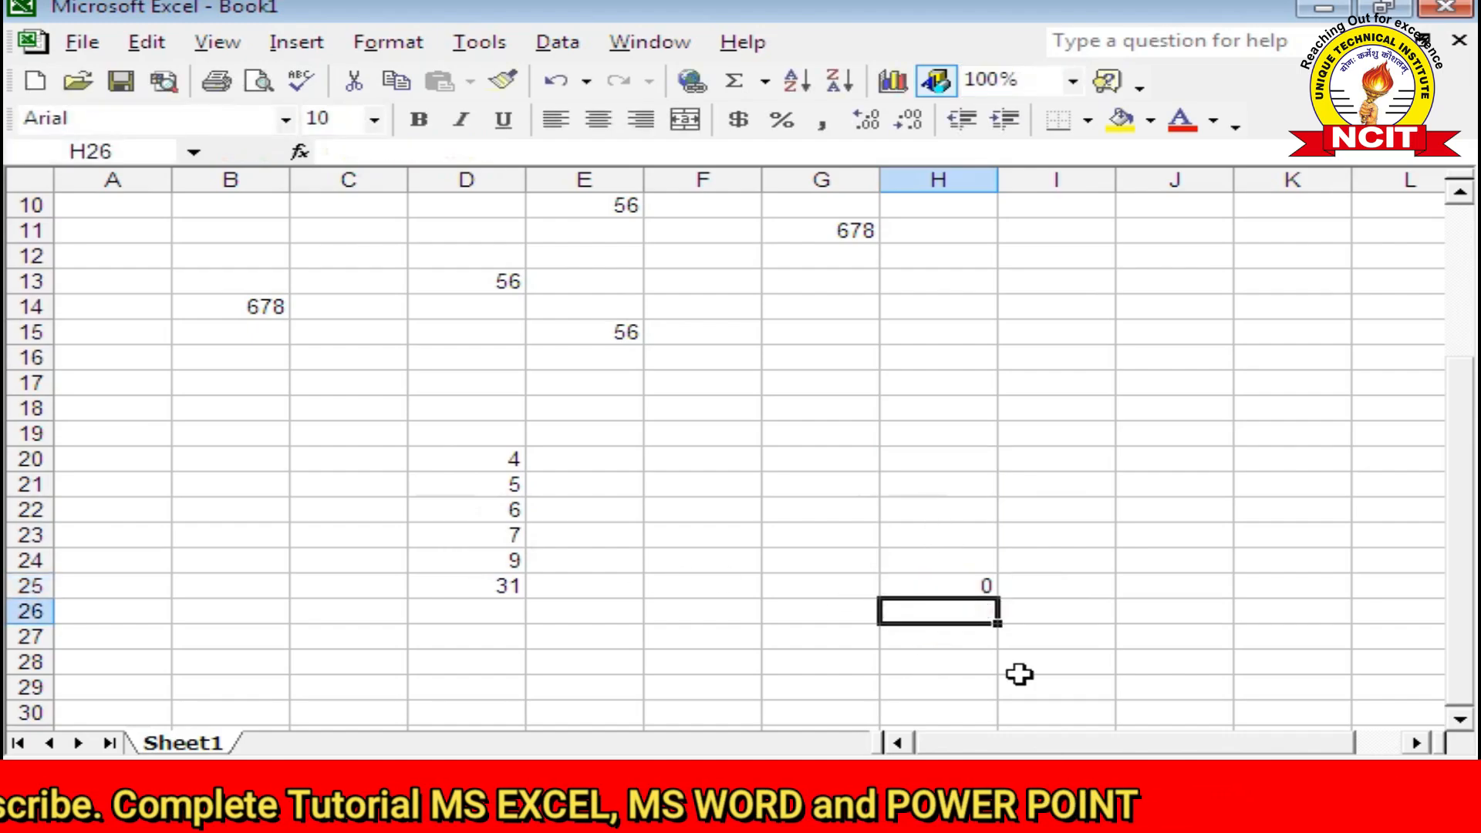
click(956, 460)
text(5)
key(Return)
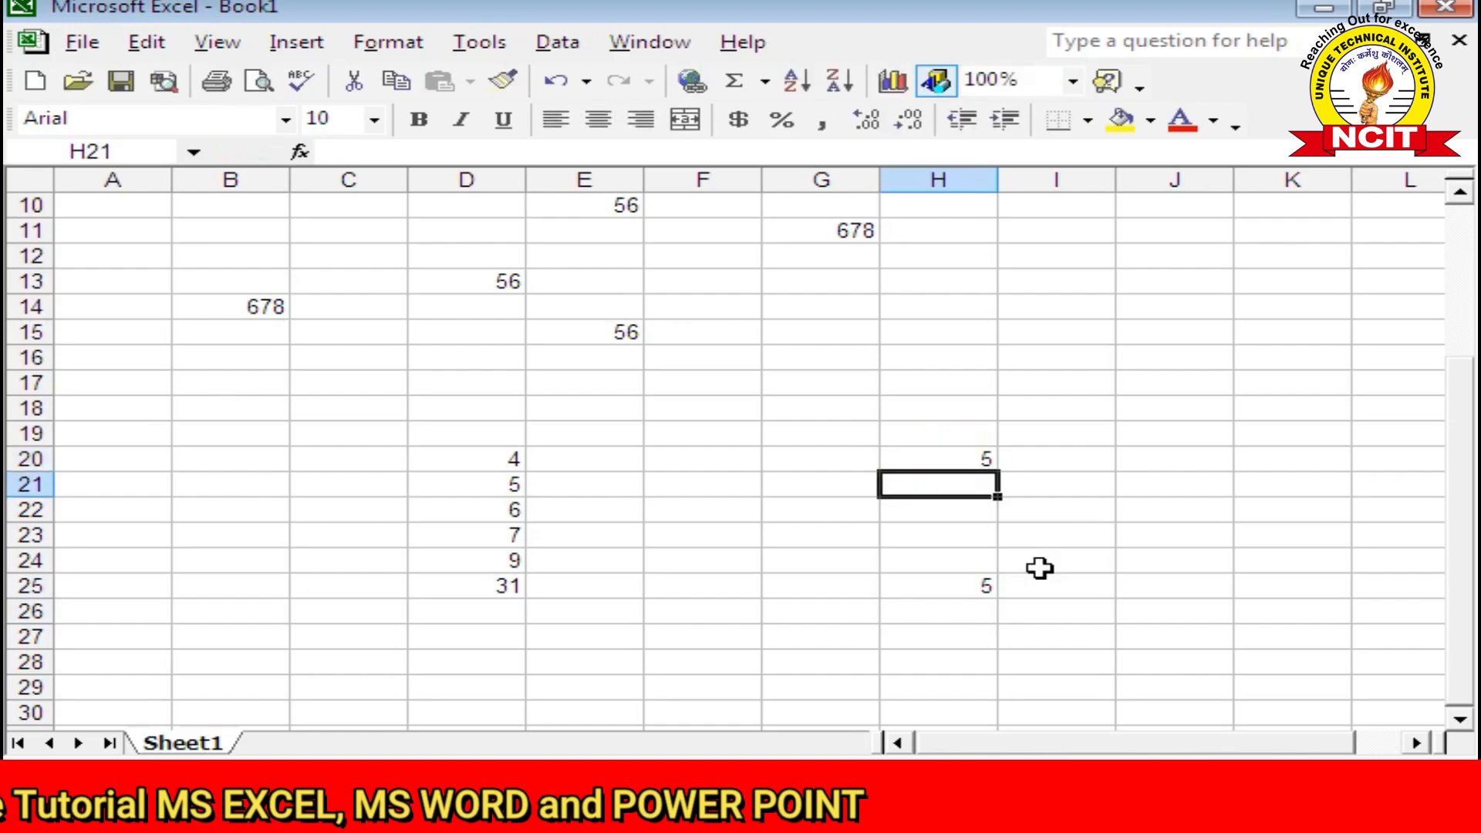
text(6)
key(Return)
text(7)
key(Return)
text(8)
key(Return)
text(9)
key(Return)
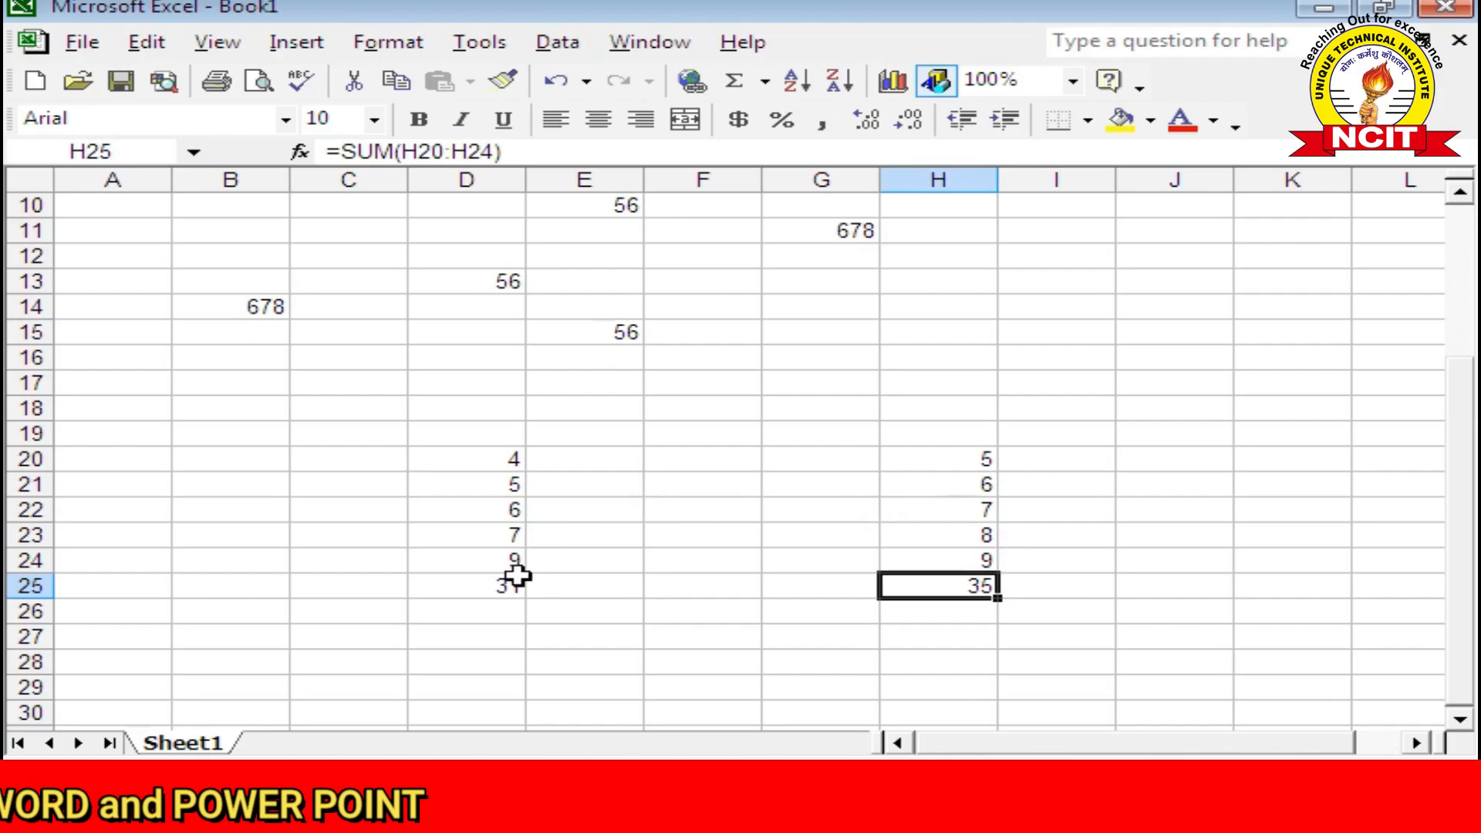
click(497, 587)
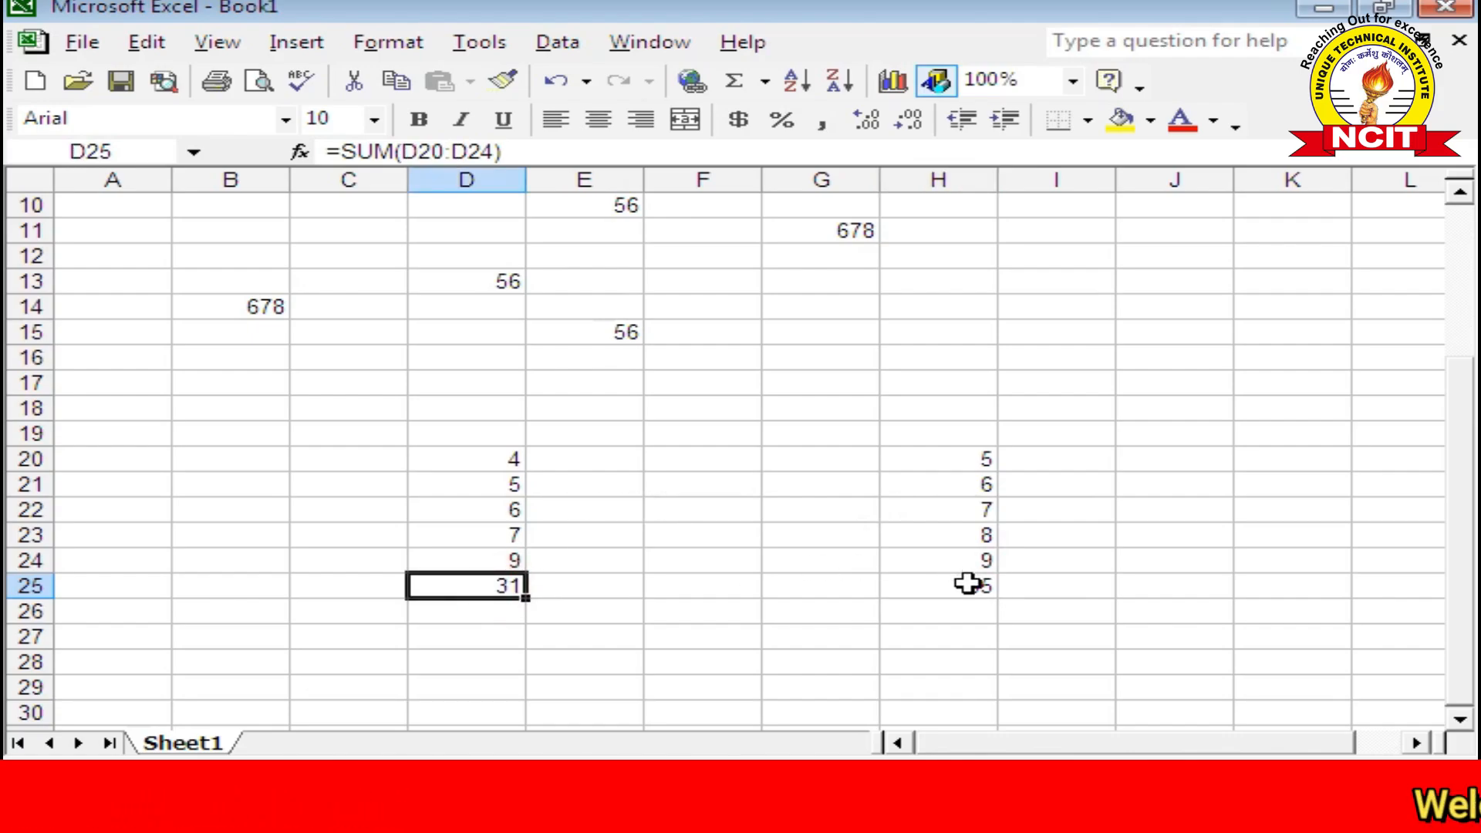
click(974, 592)
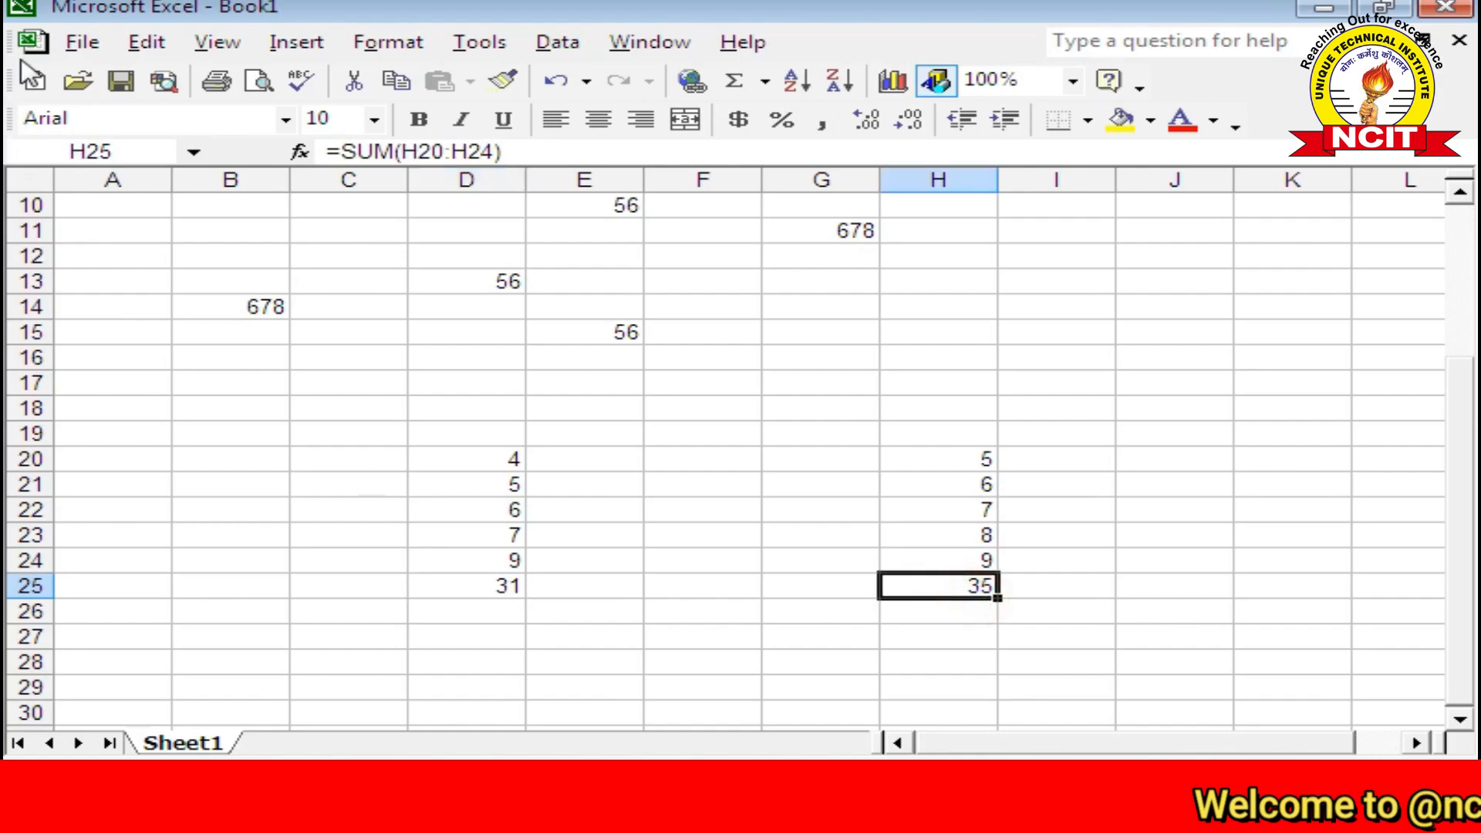
Step: Copy H25 and paste it into J22 with Paste Special Values, giving a plain 35
click(146, 42)
click(176, 188)
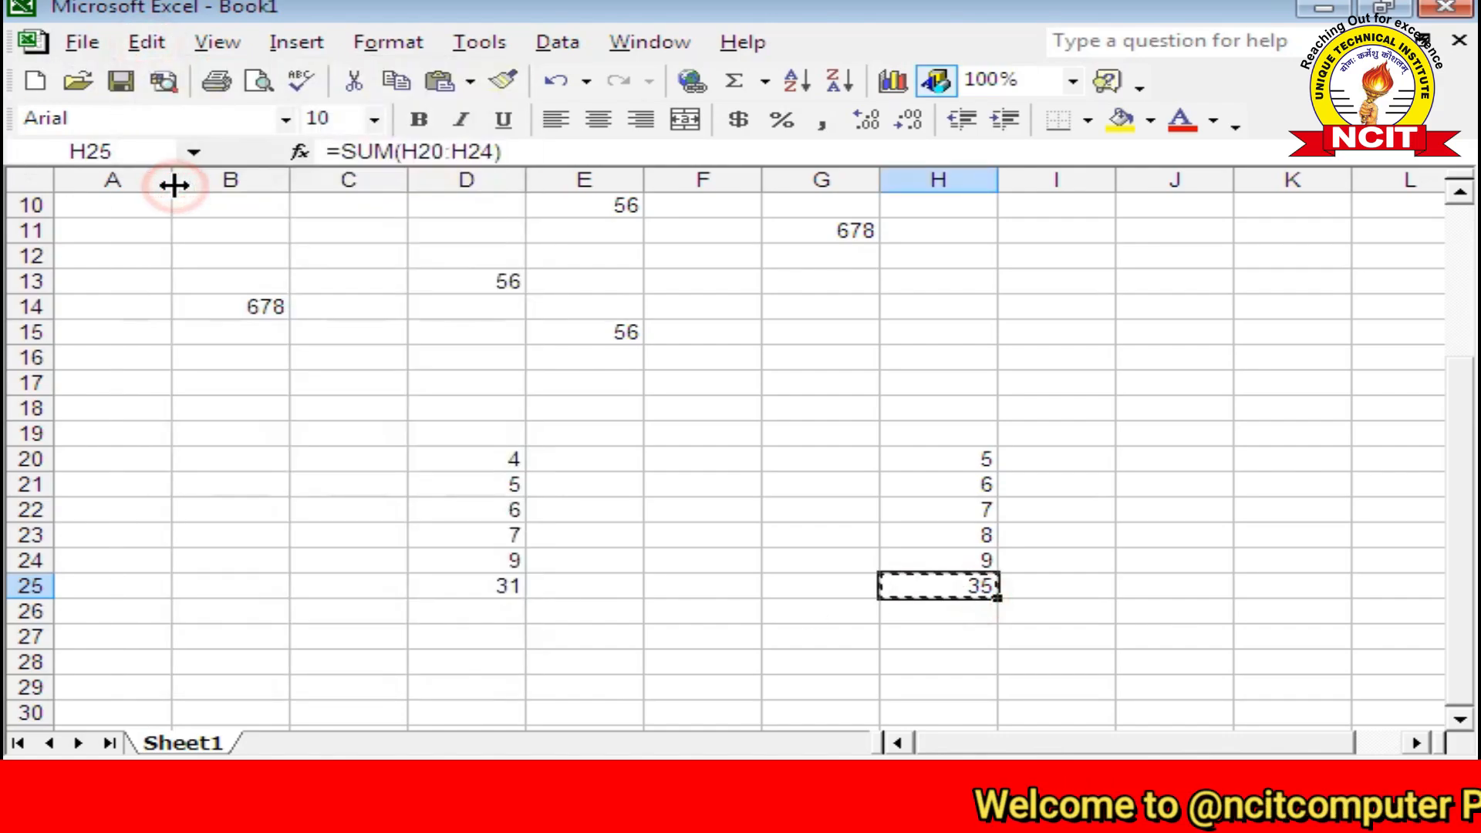
click(148, 42)
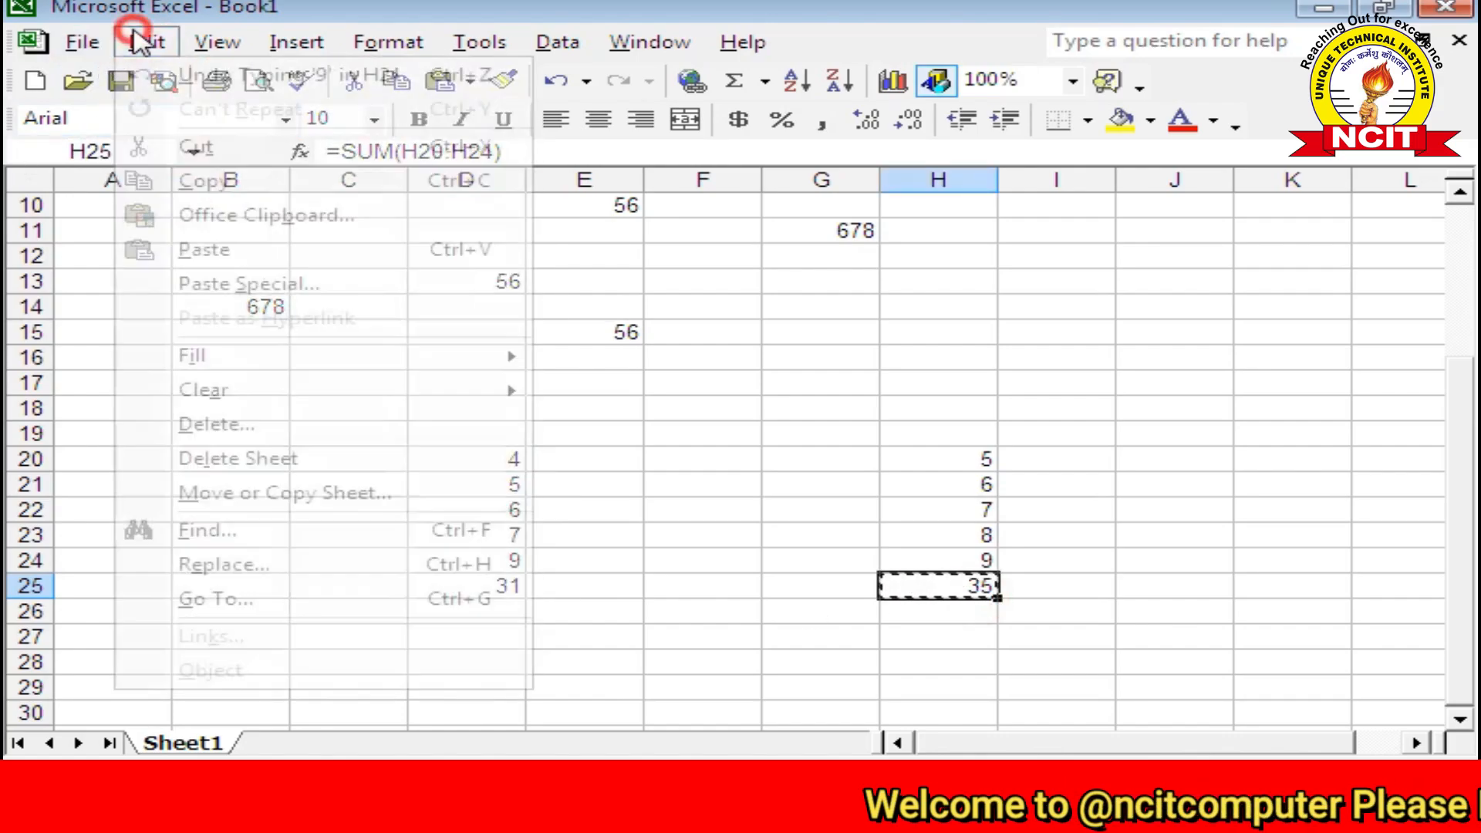
click(1180, 513)
click(147, 42)
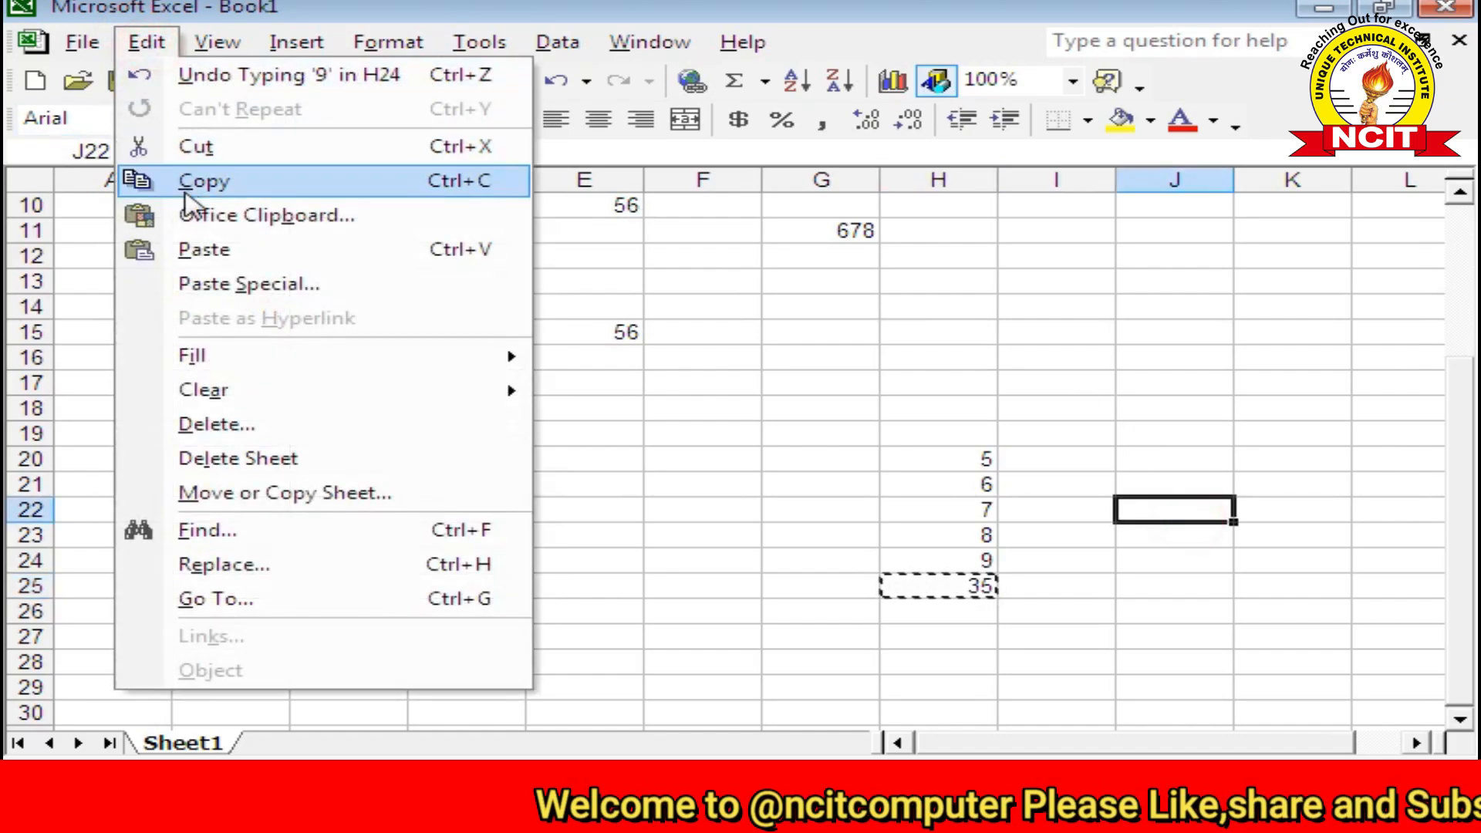
click(246, 285)
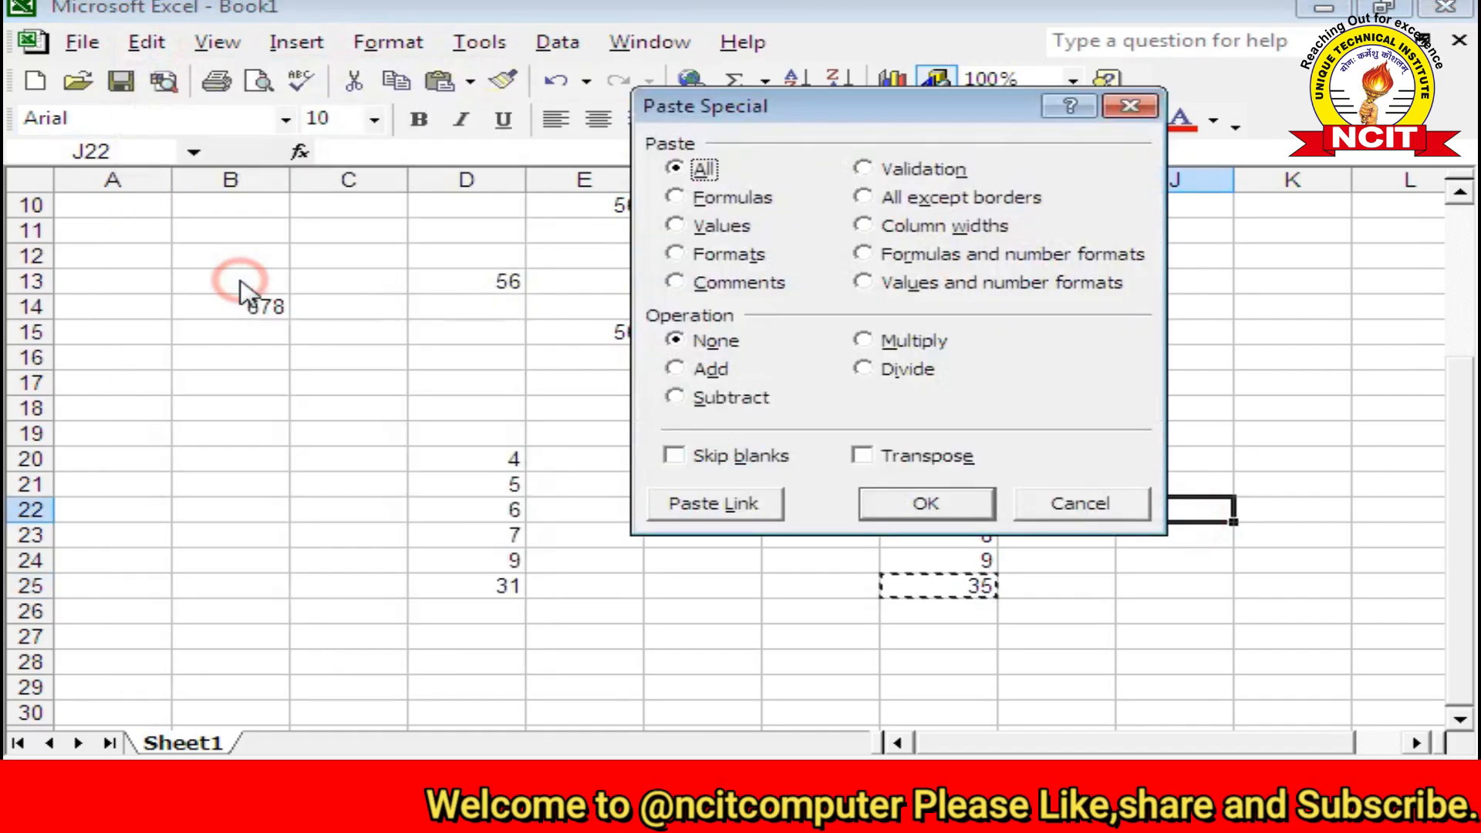
click(699, 226)
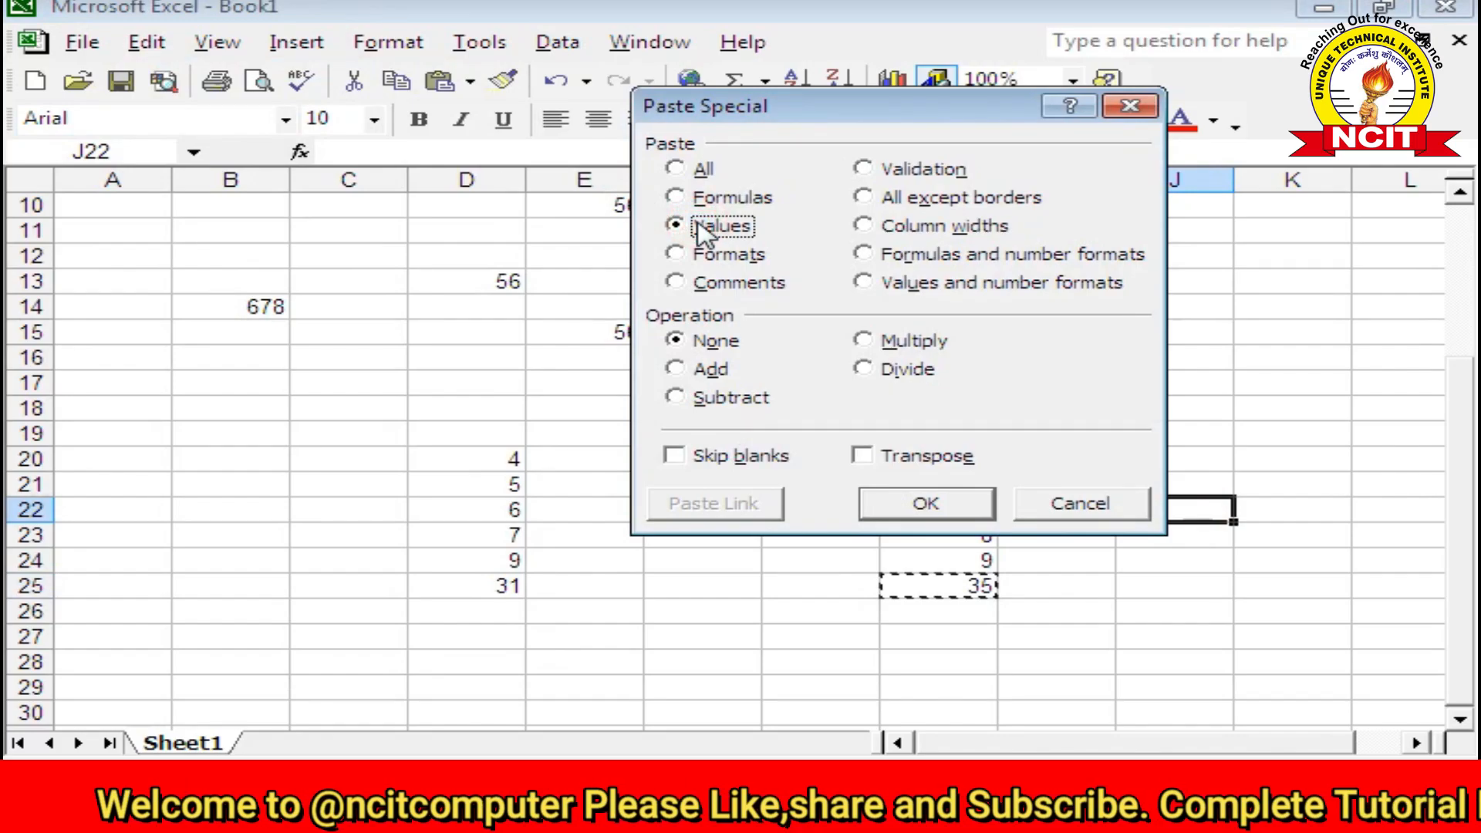
click(924, 507)
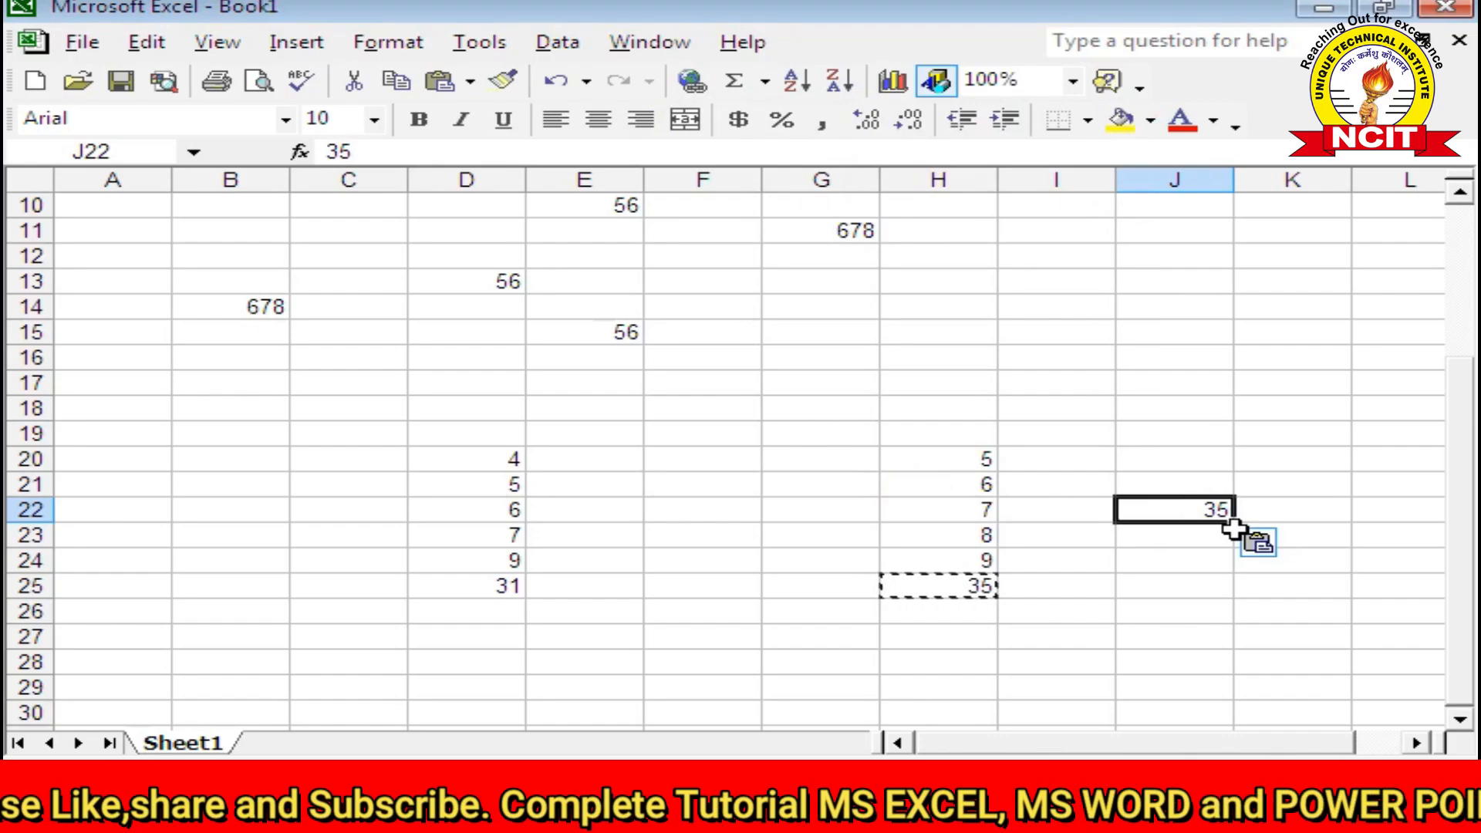
click(146, 42)
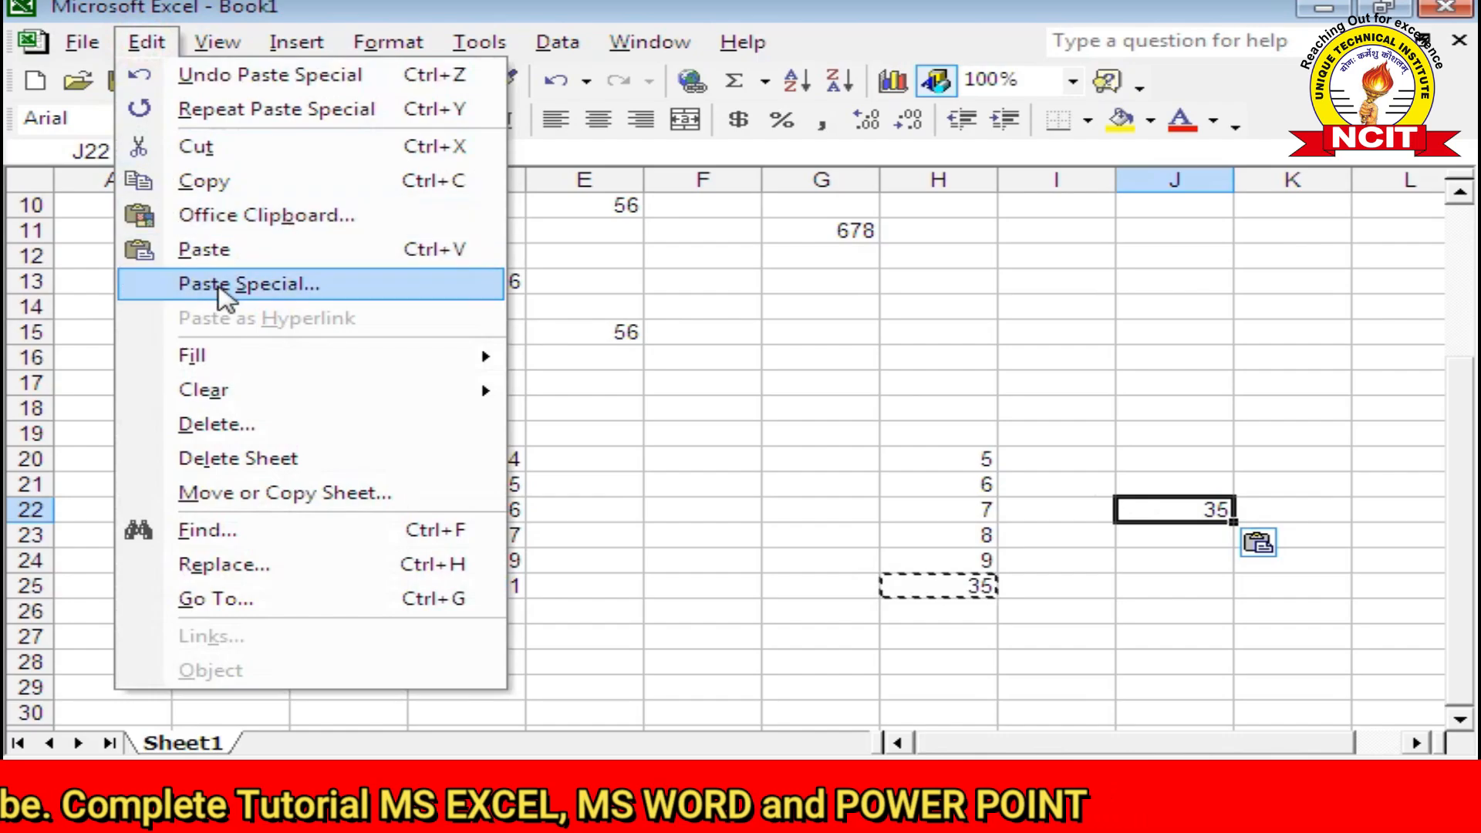
click(225, 287)
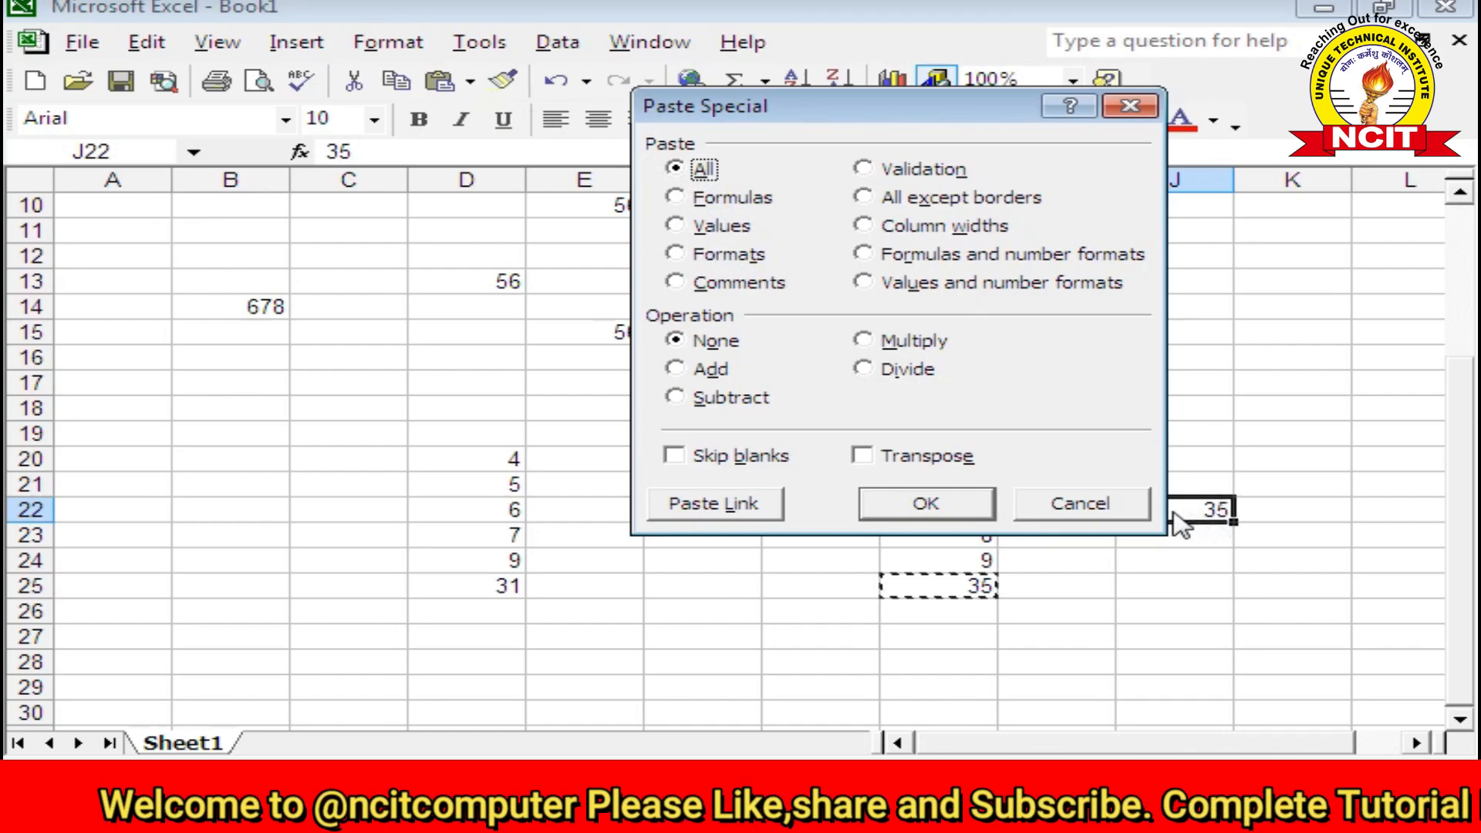
click(1114, 508)
Step: Make the 56 in E15 bold, underlined, red and size 16, then copy the cell
click(571, 328)
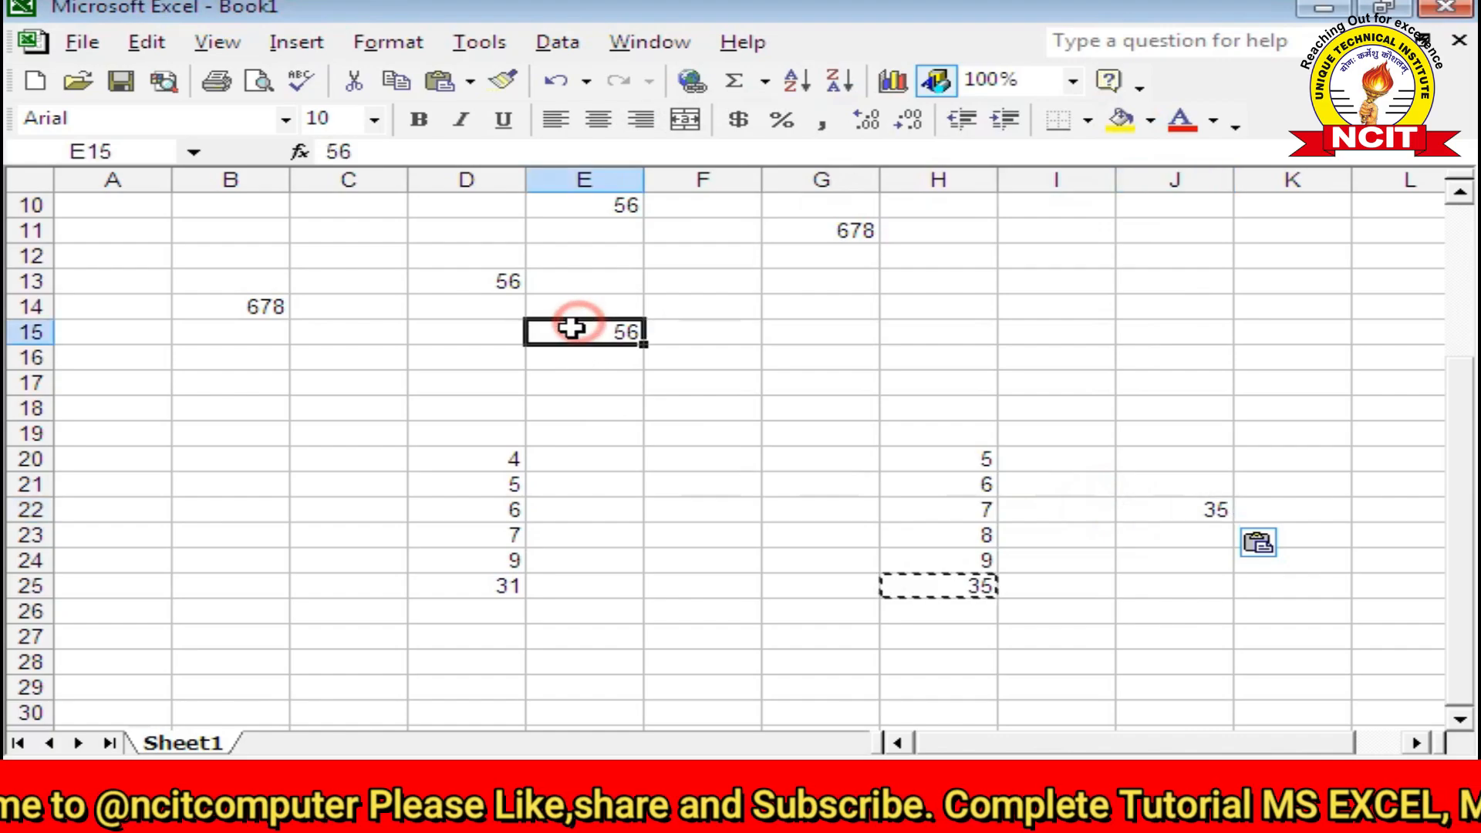
click(418, 119)
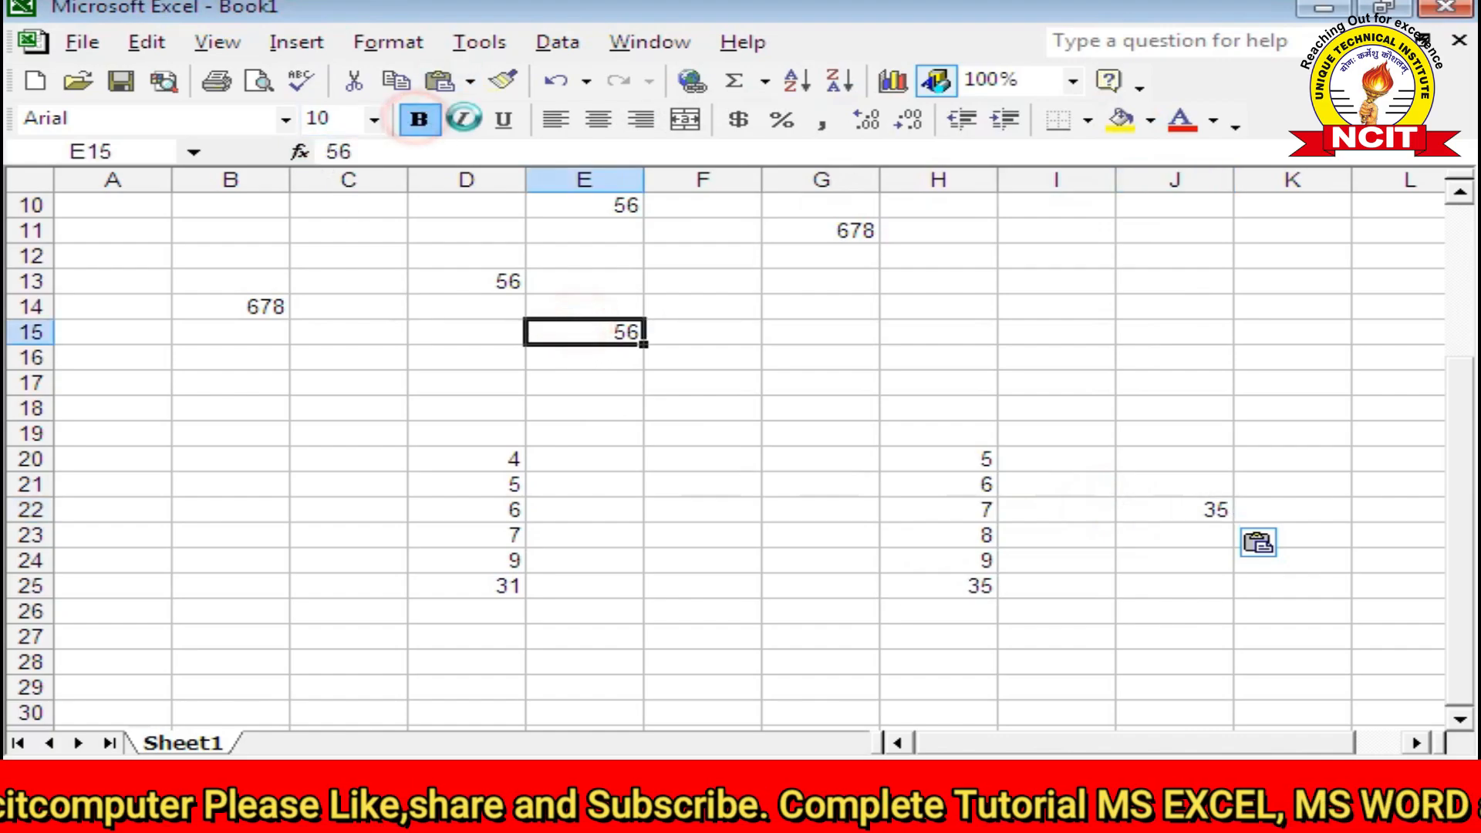
click(502, 121)
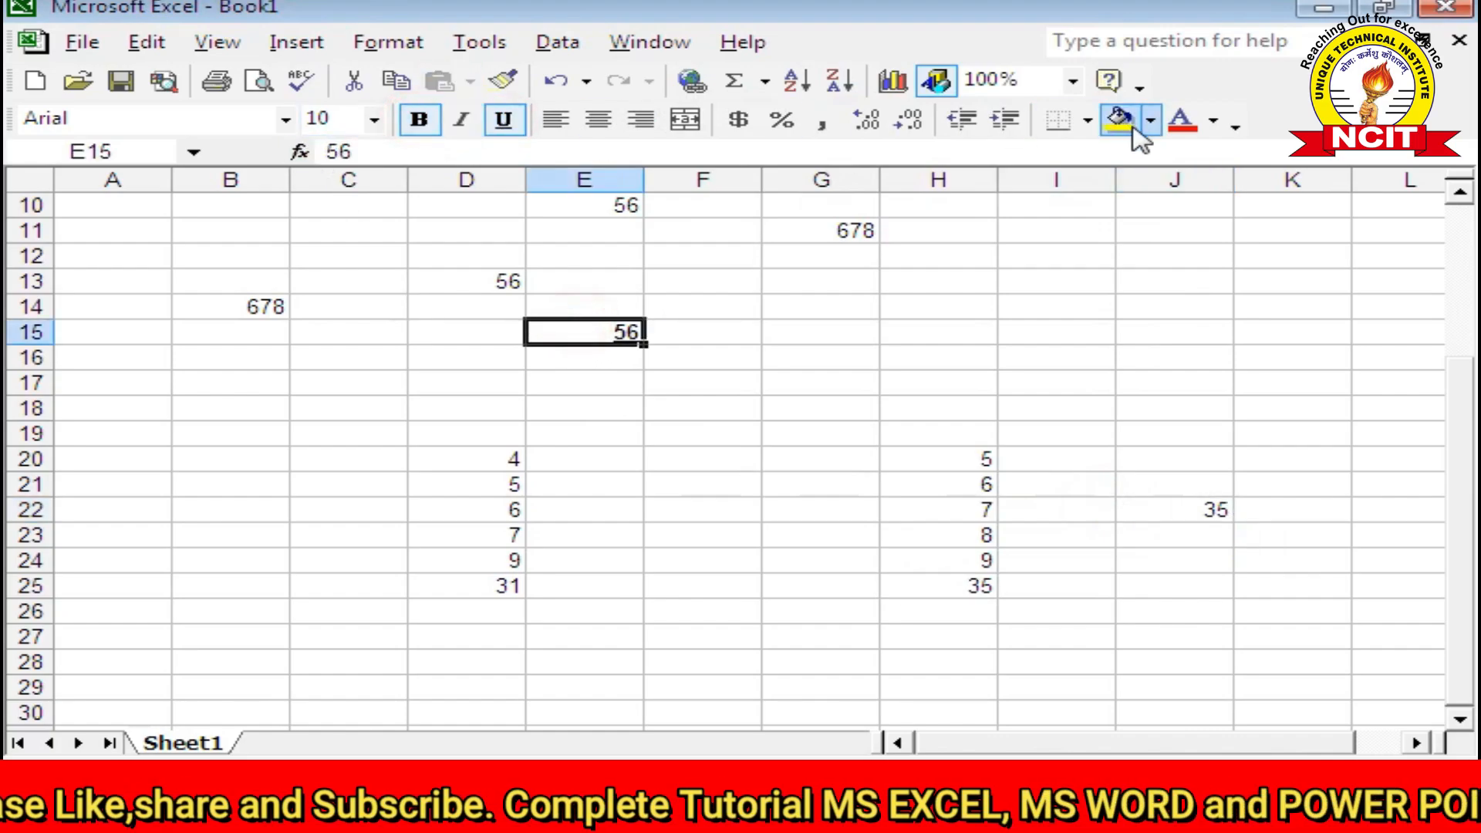
click(1182, 124)
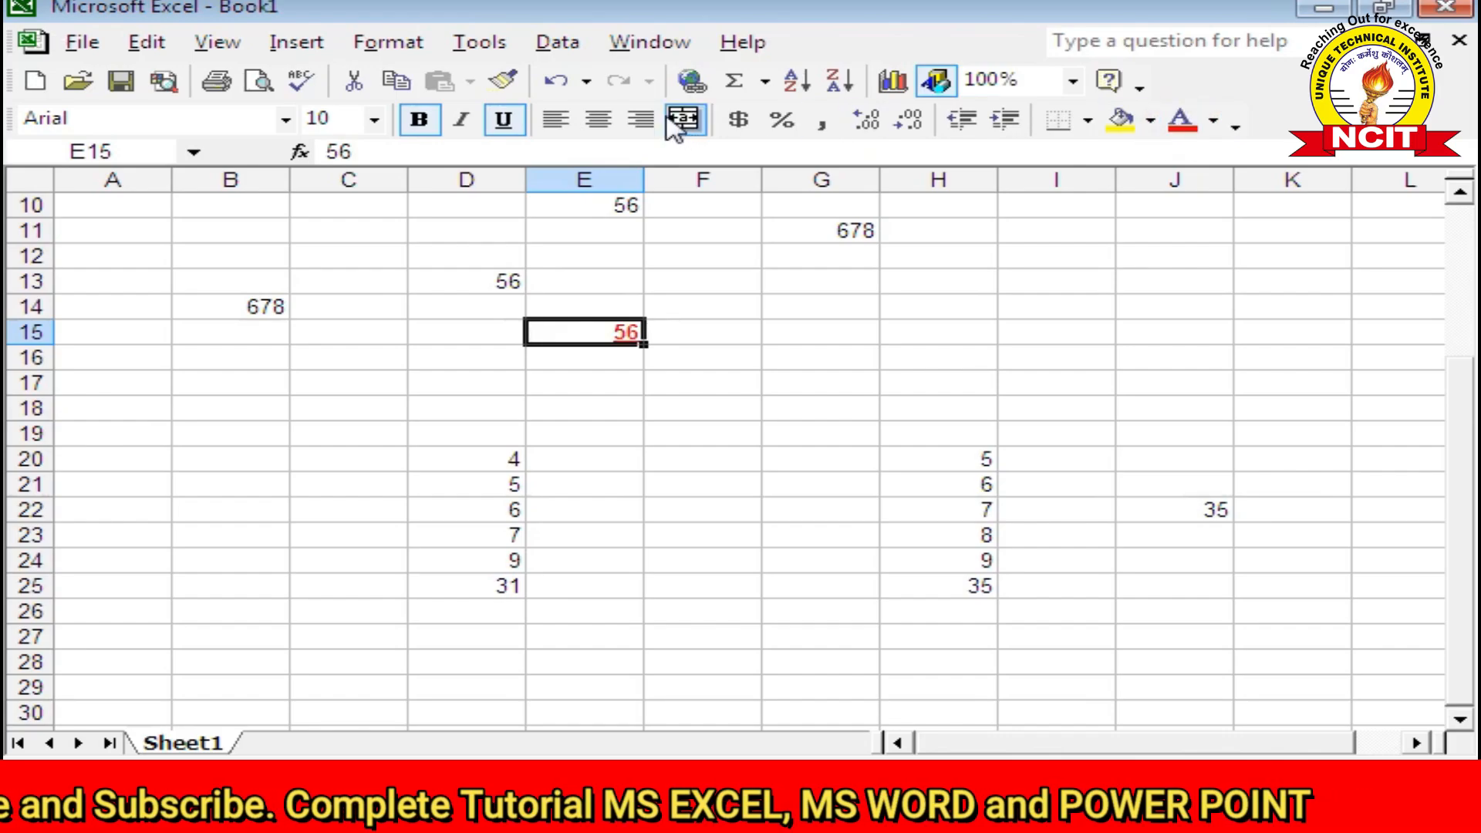
click(374, 118)
click(322, 284)
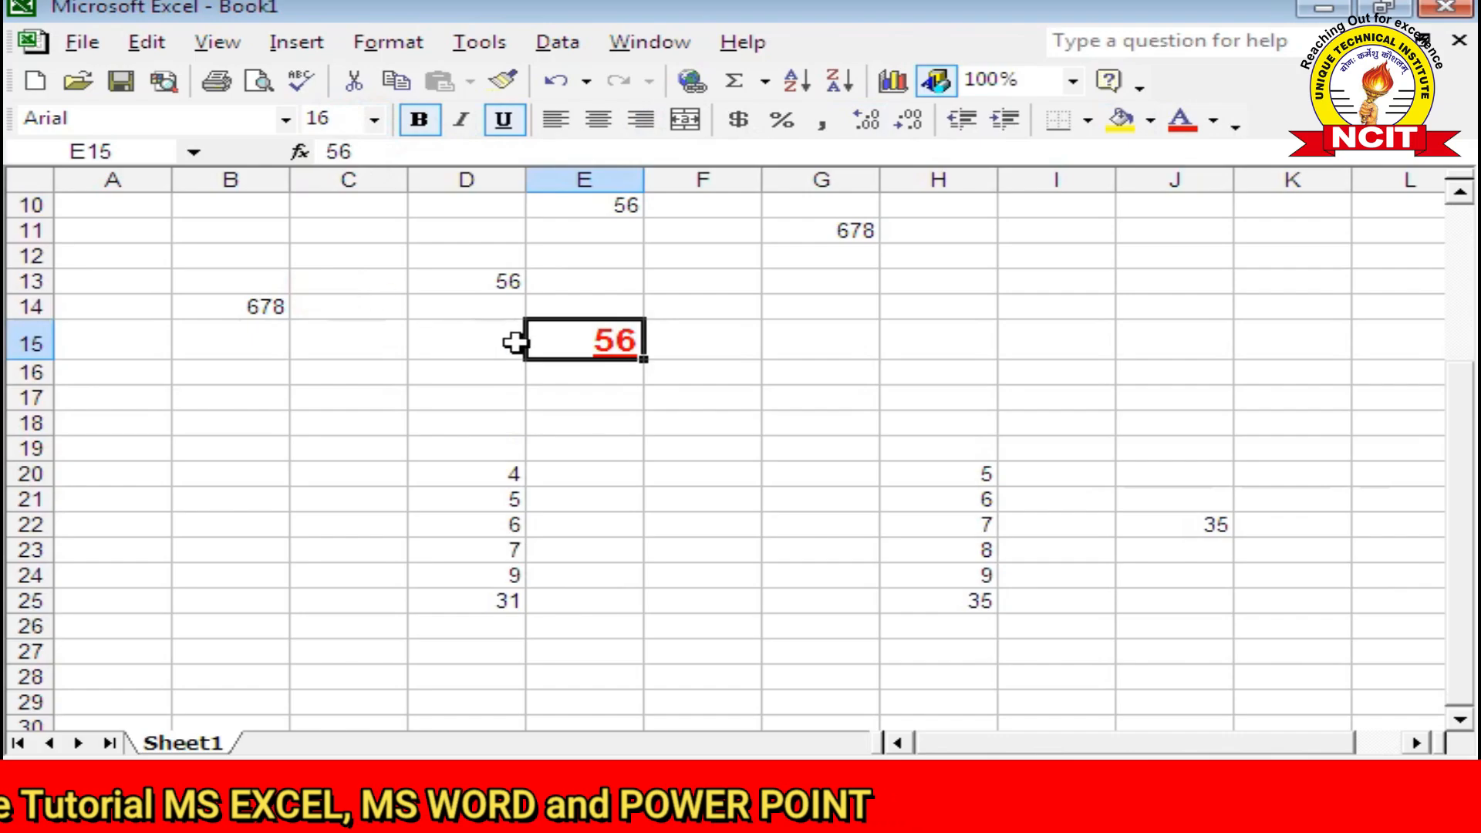
click(147, 41)
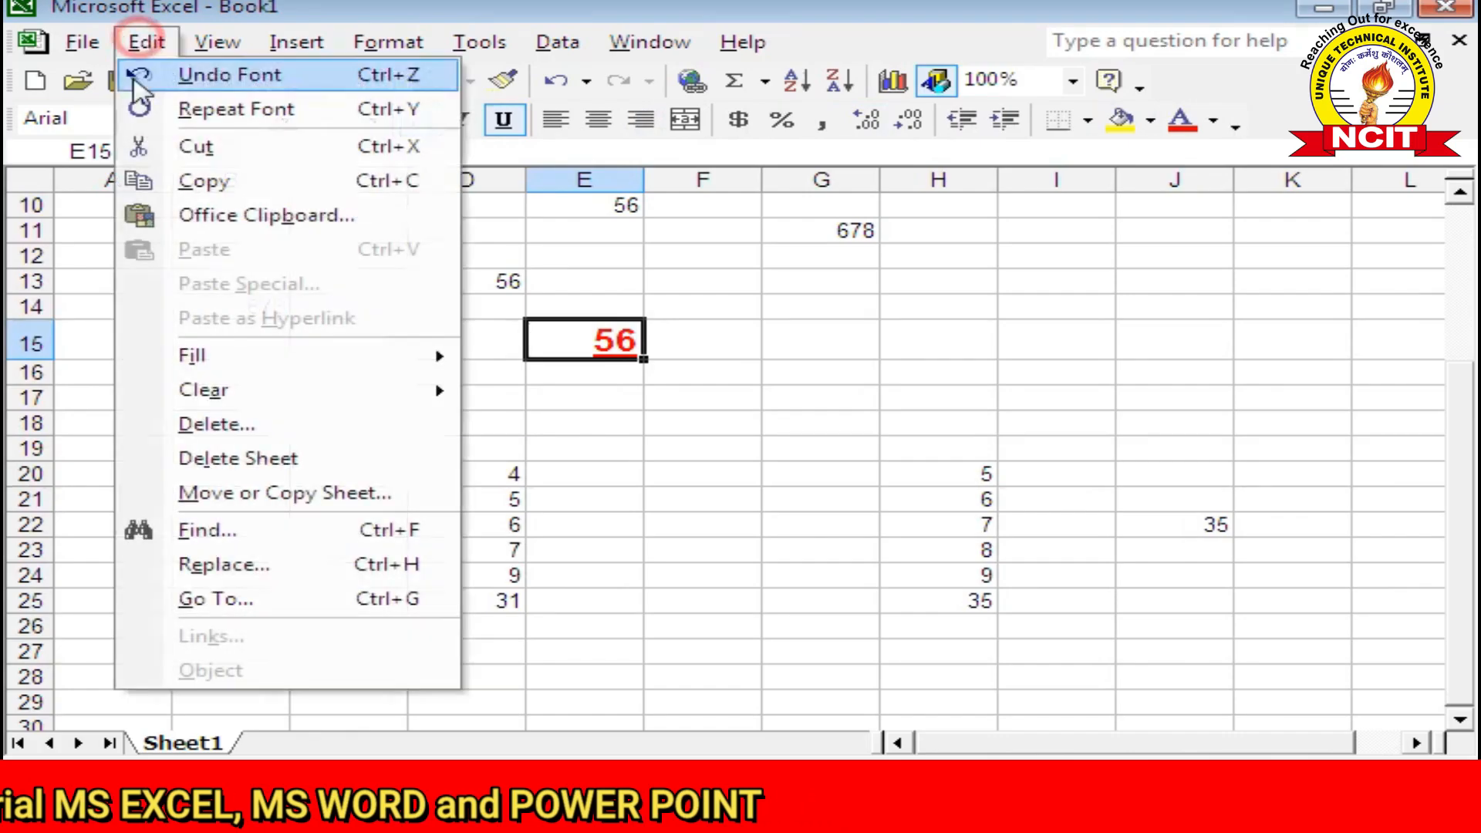
click(173, 181)
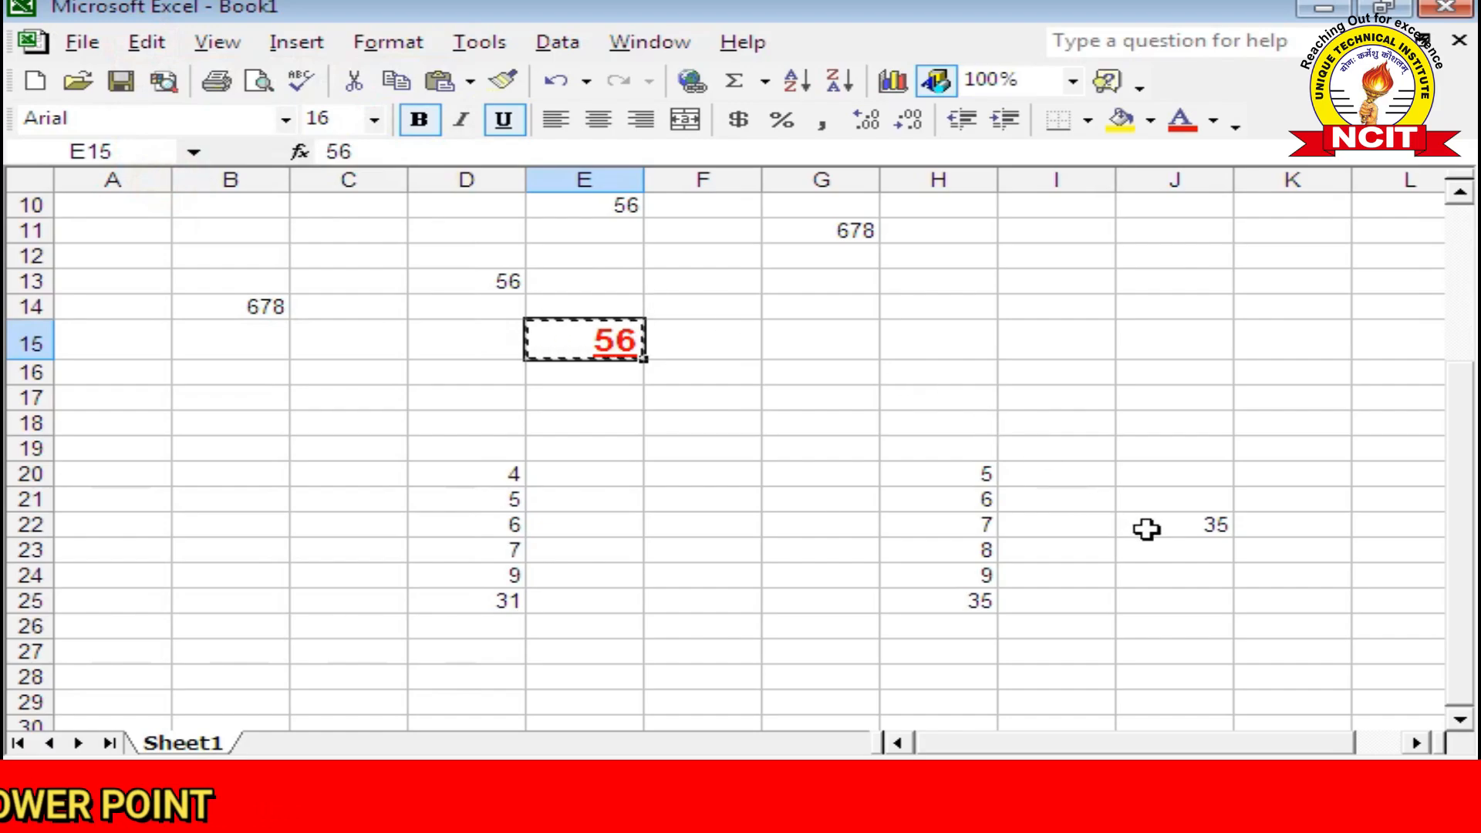
Step: Paste only E15's formatting onto the 35 in J22, then reopen Paste Special
click(1142, 526)
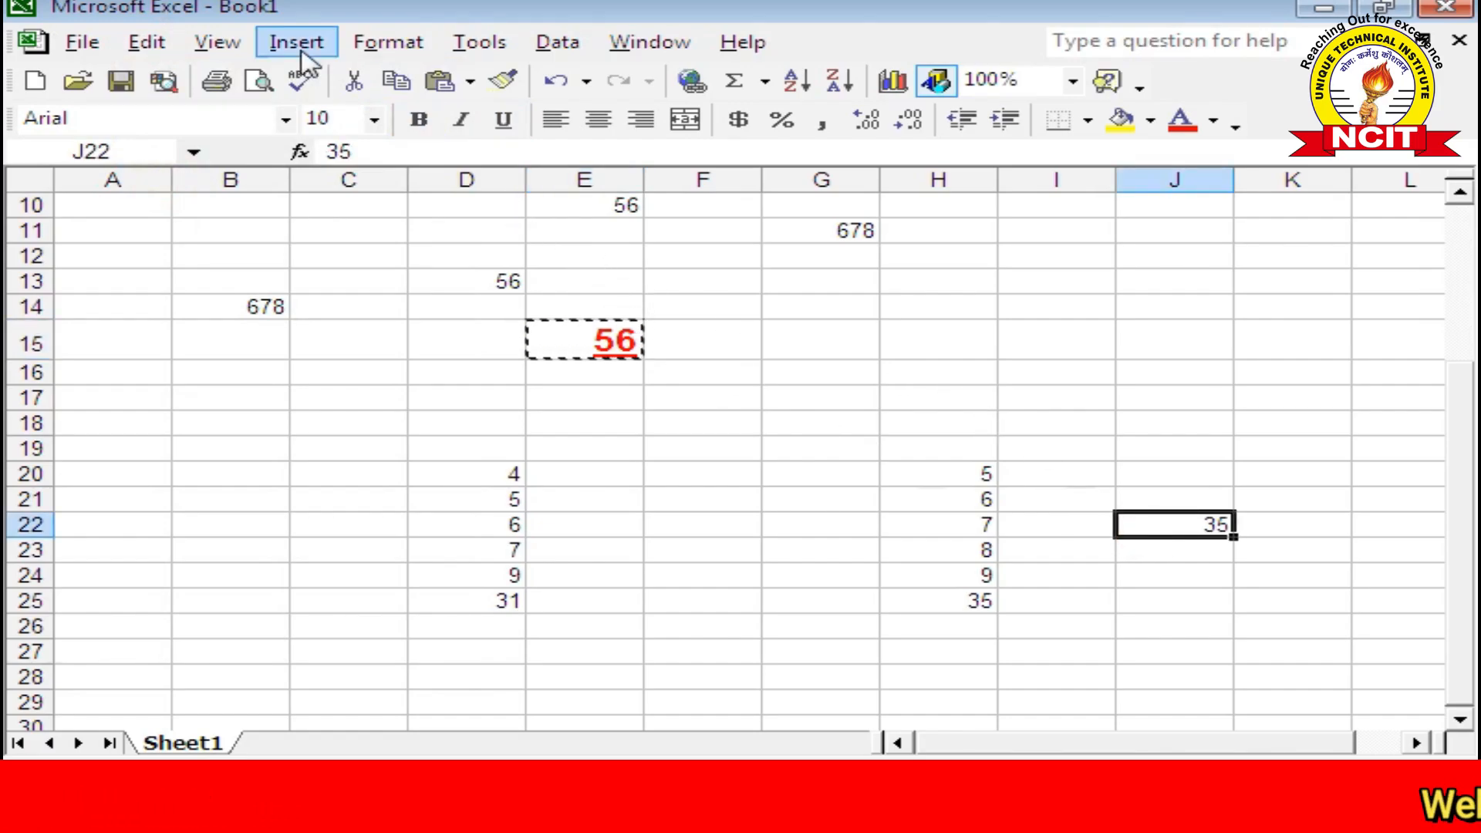
click(148, 43)
click(246, 286)
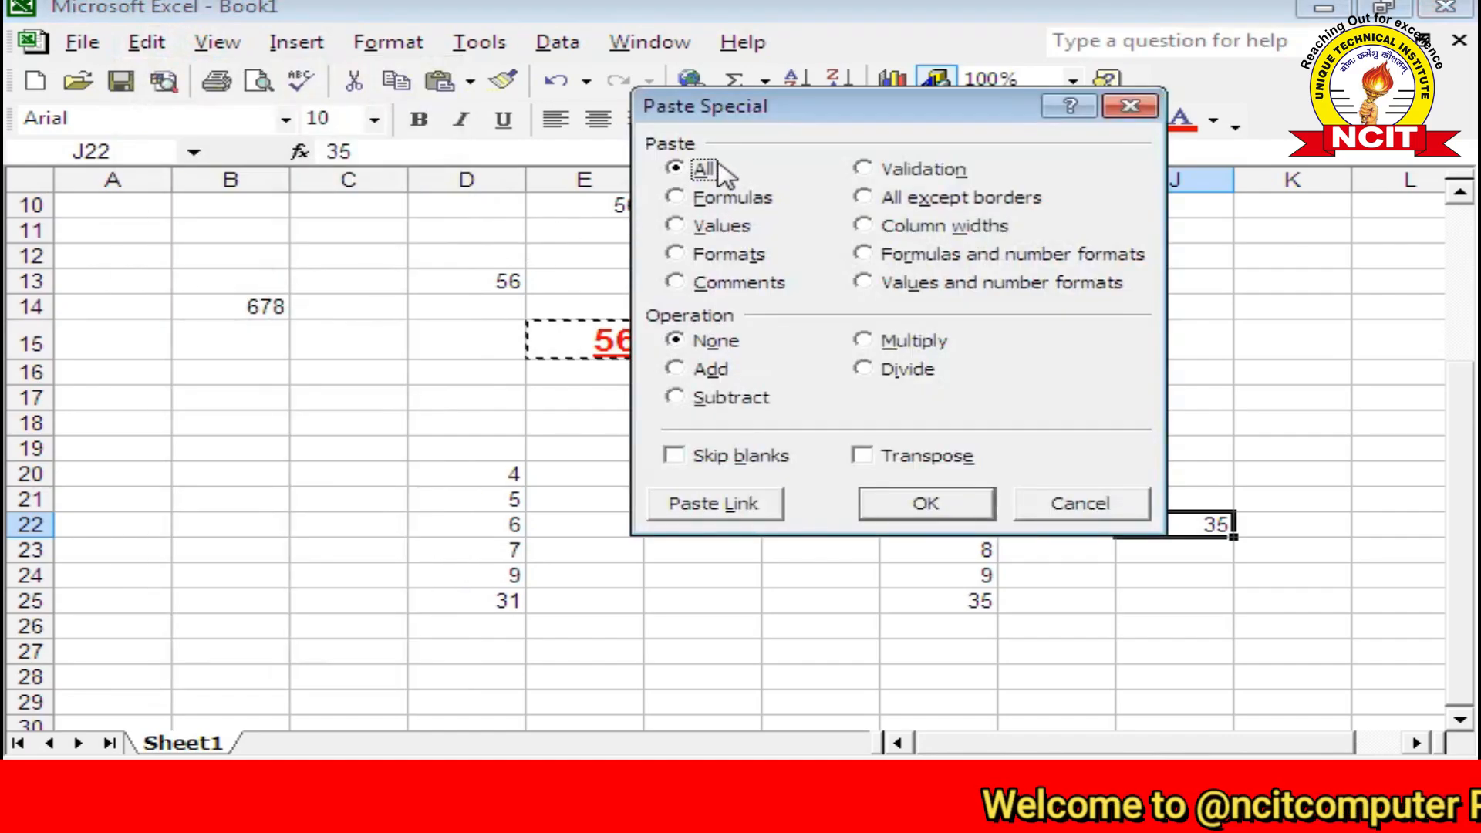
click(713, 267)
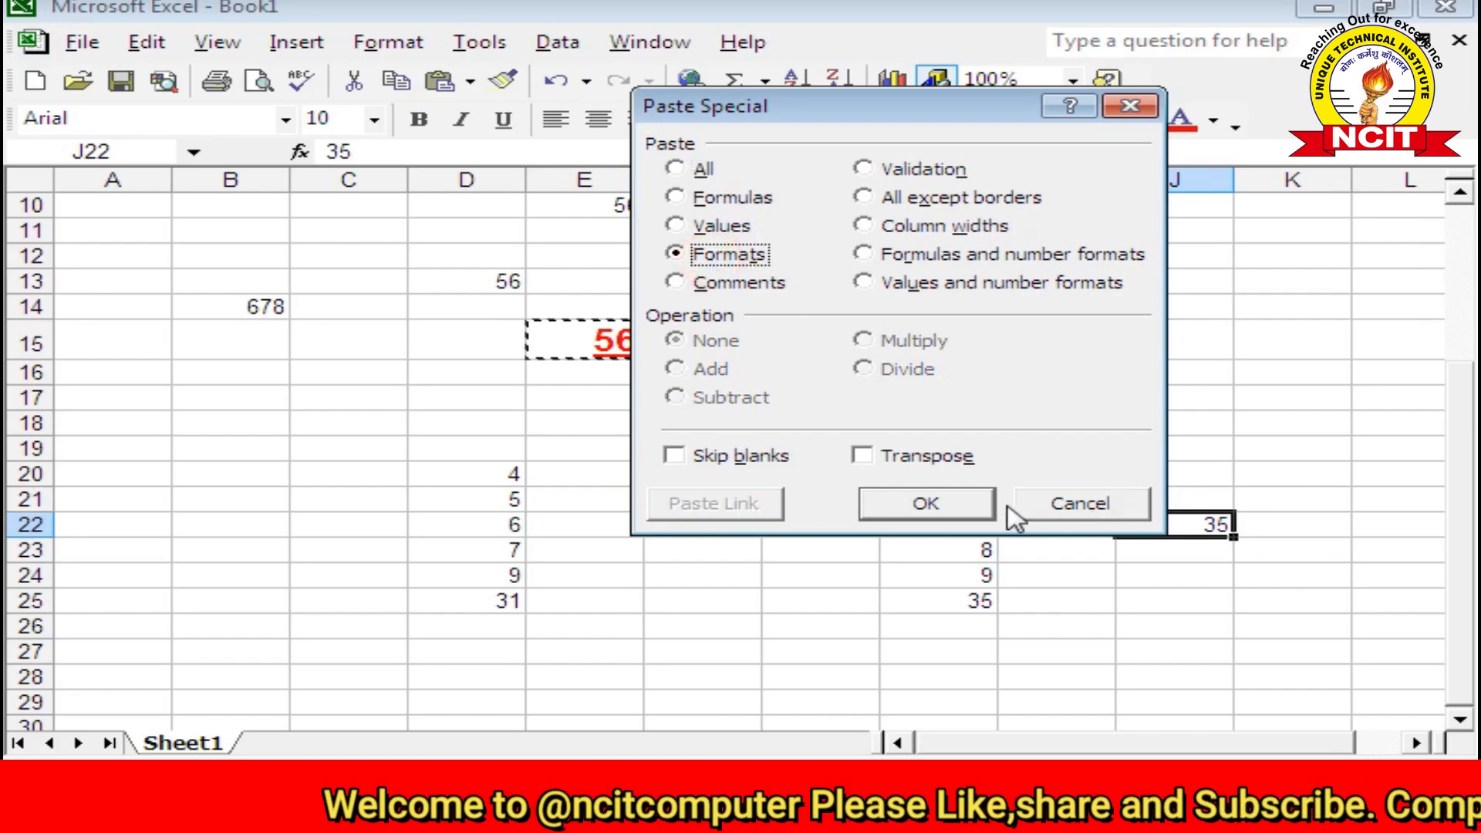
click(925, 504)
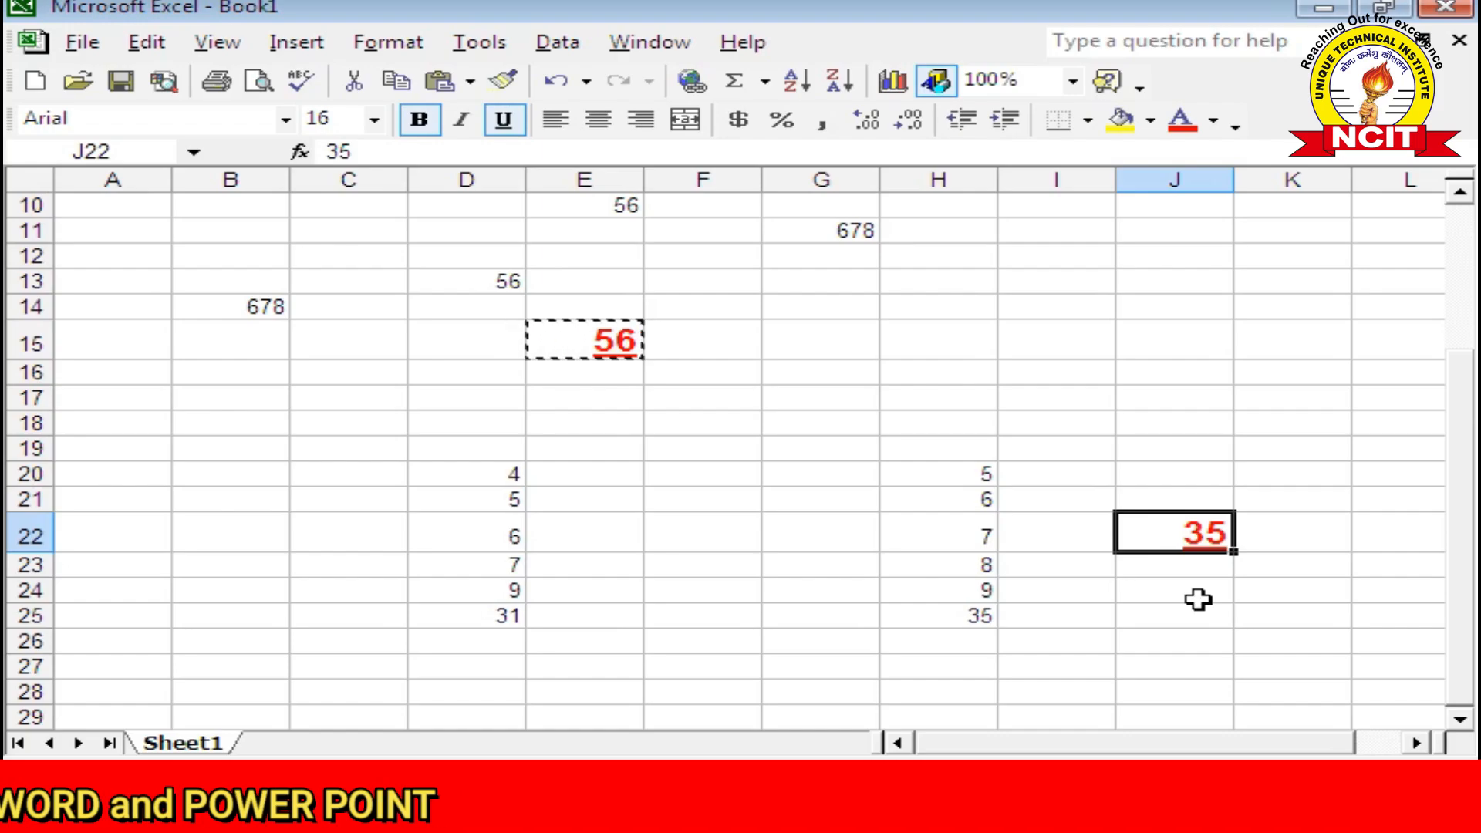
click(147, 42)
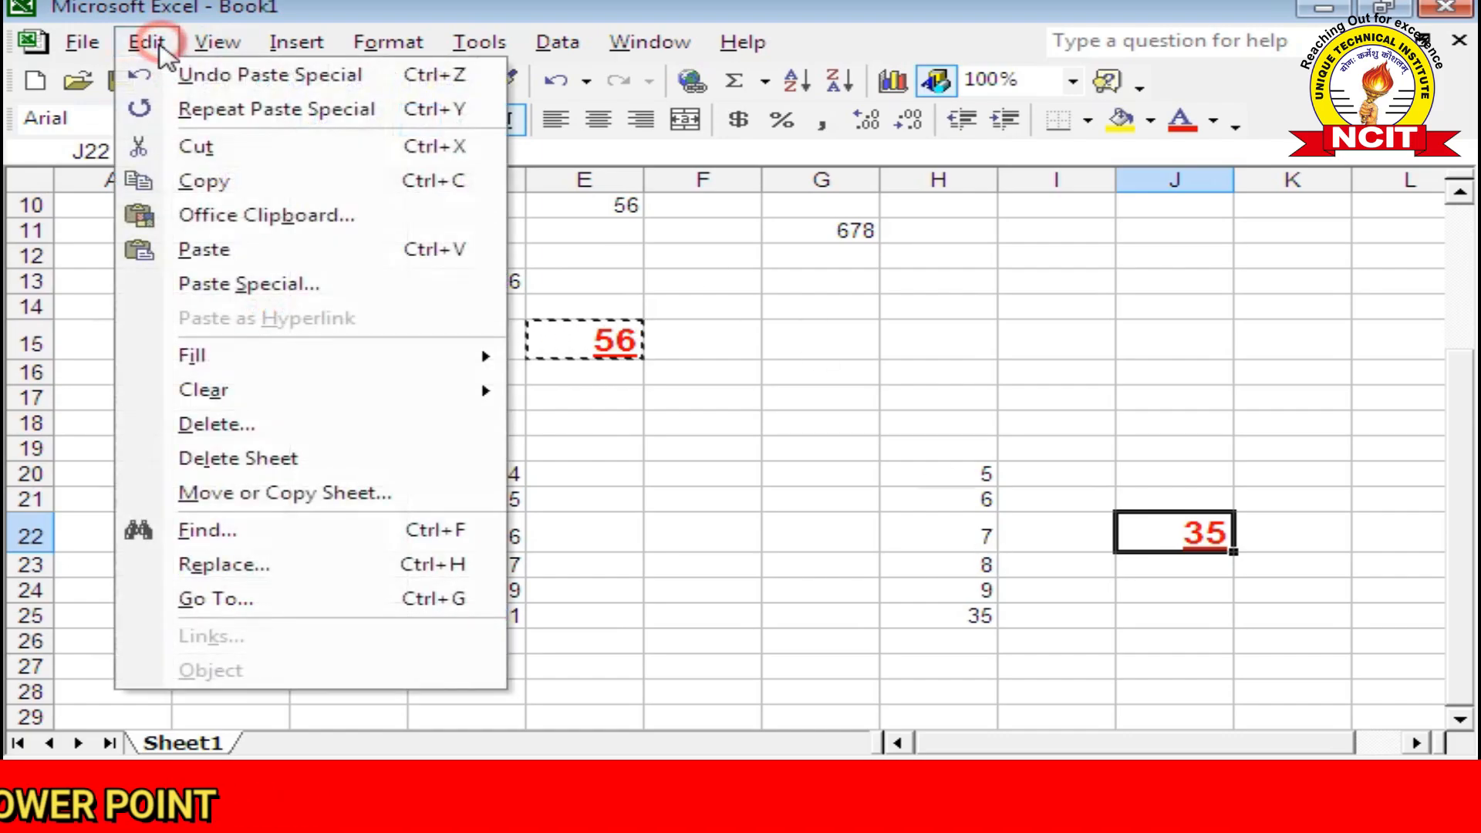
click(248, 290)
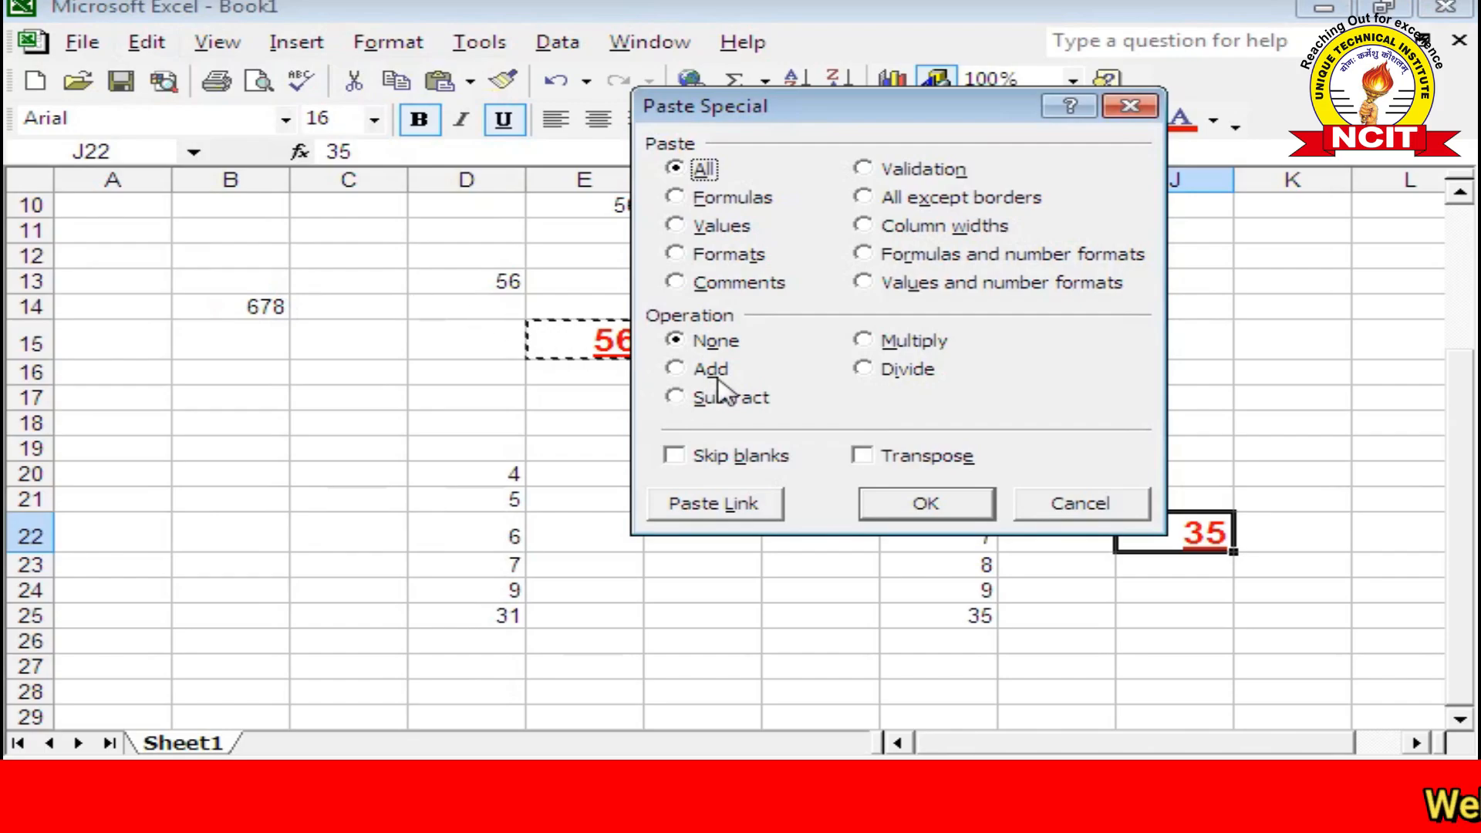
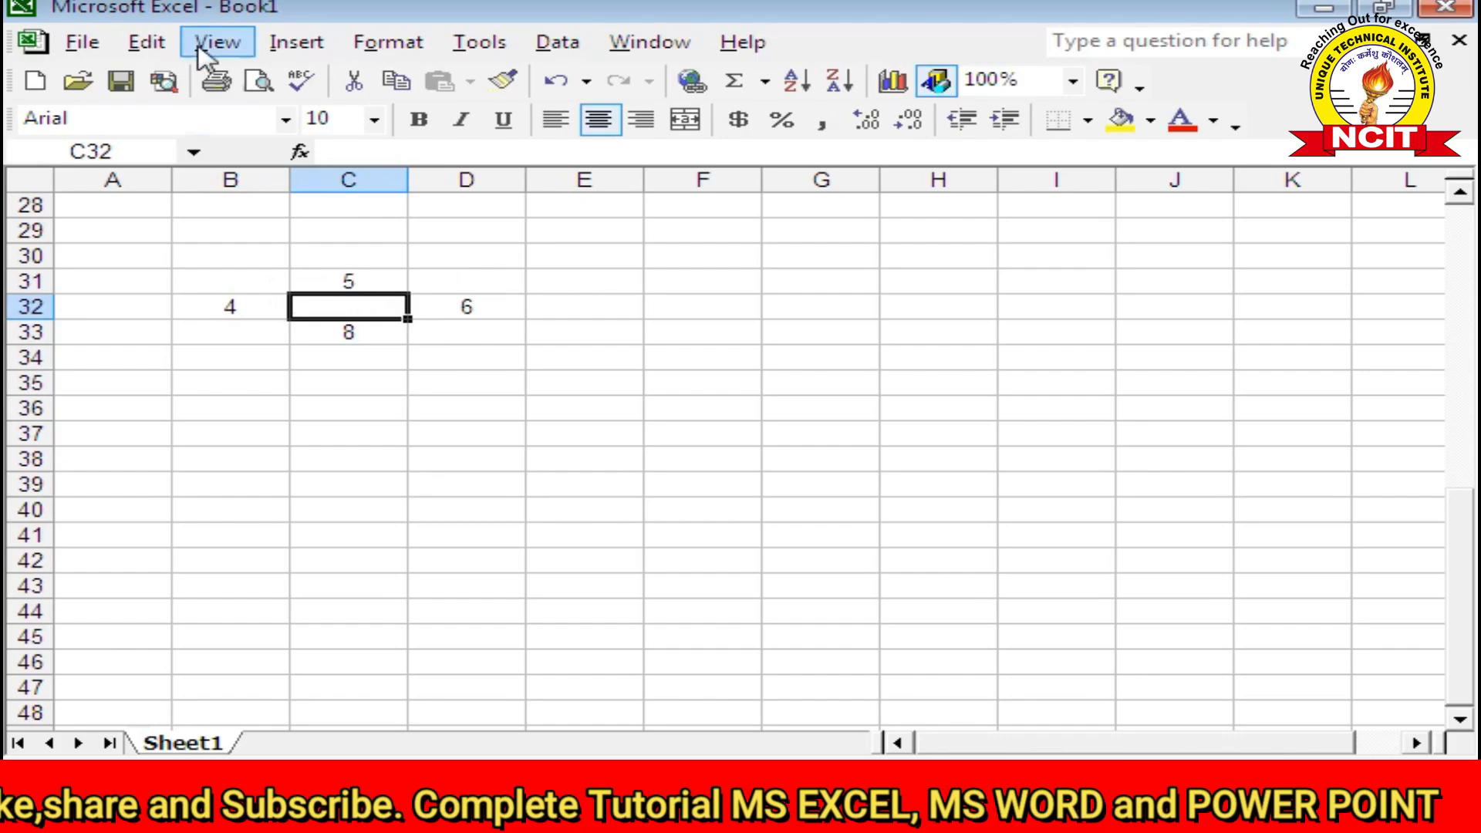
Step: Fill C32 downward with the 5 from C31 using Edit > Fill > Down
click(141, 42)
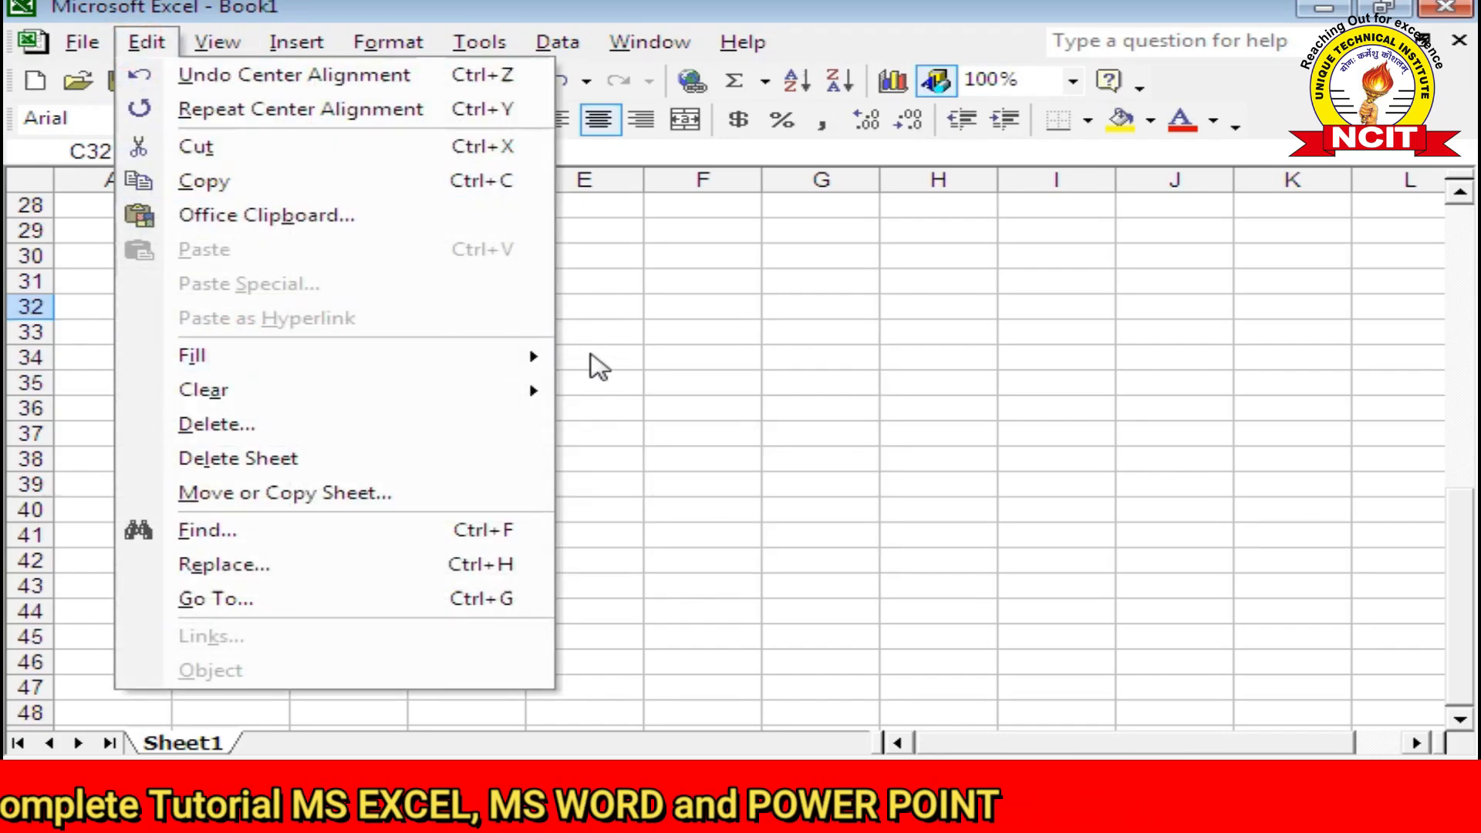
mouse_move(534, 356)
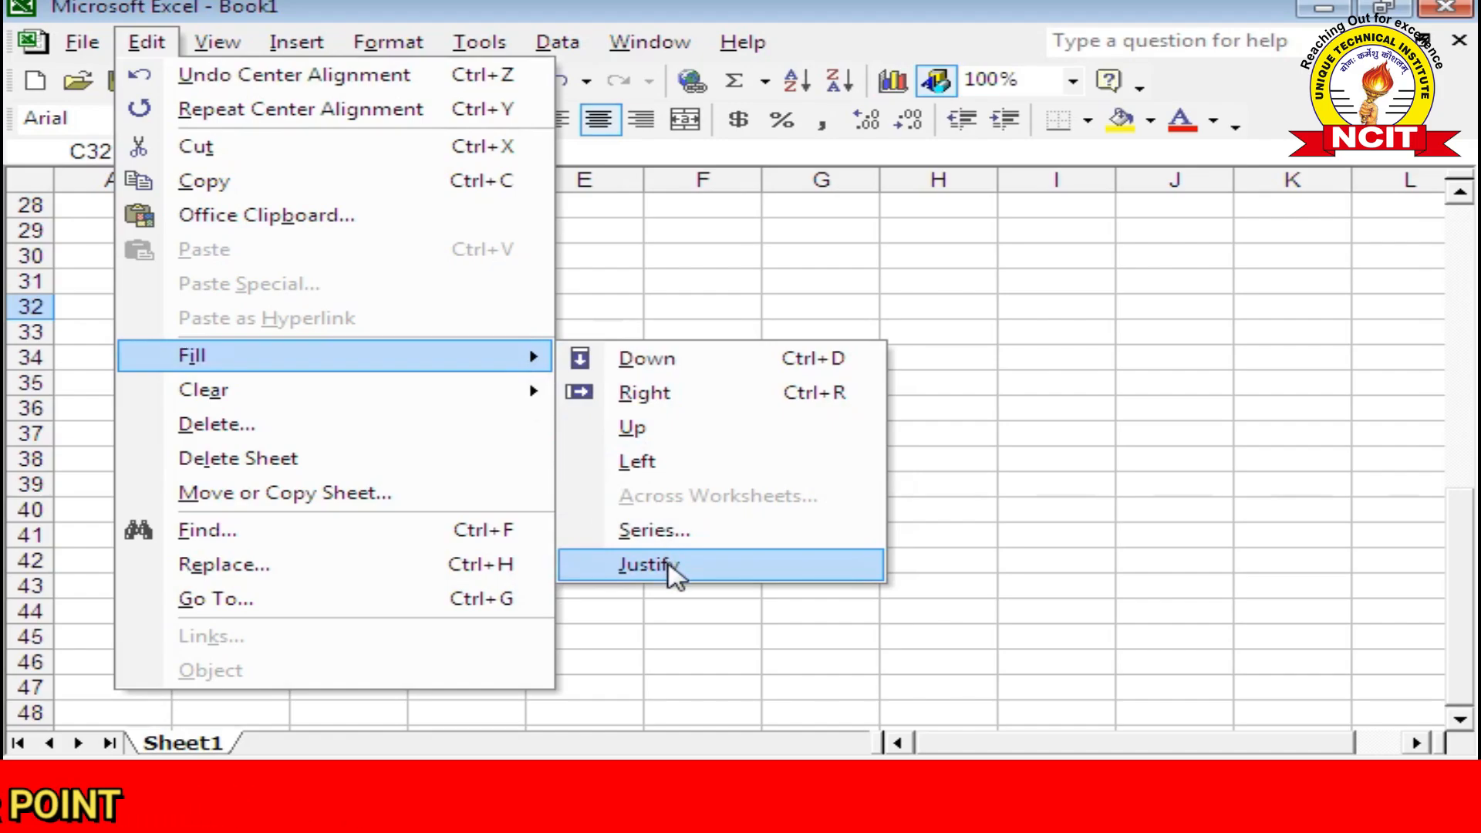
click(639, 363)
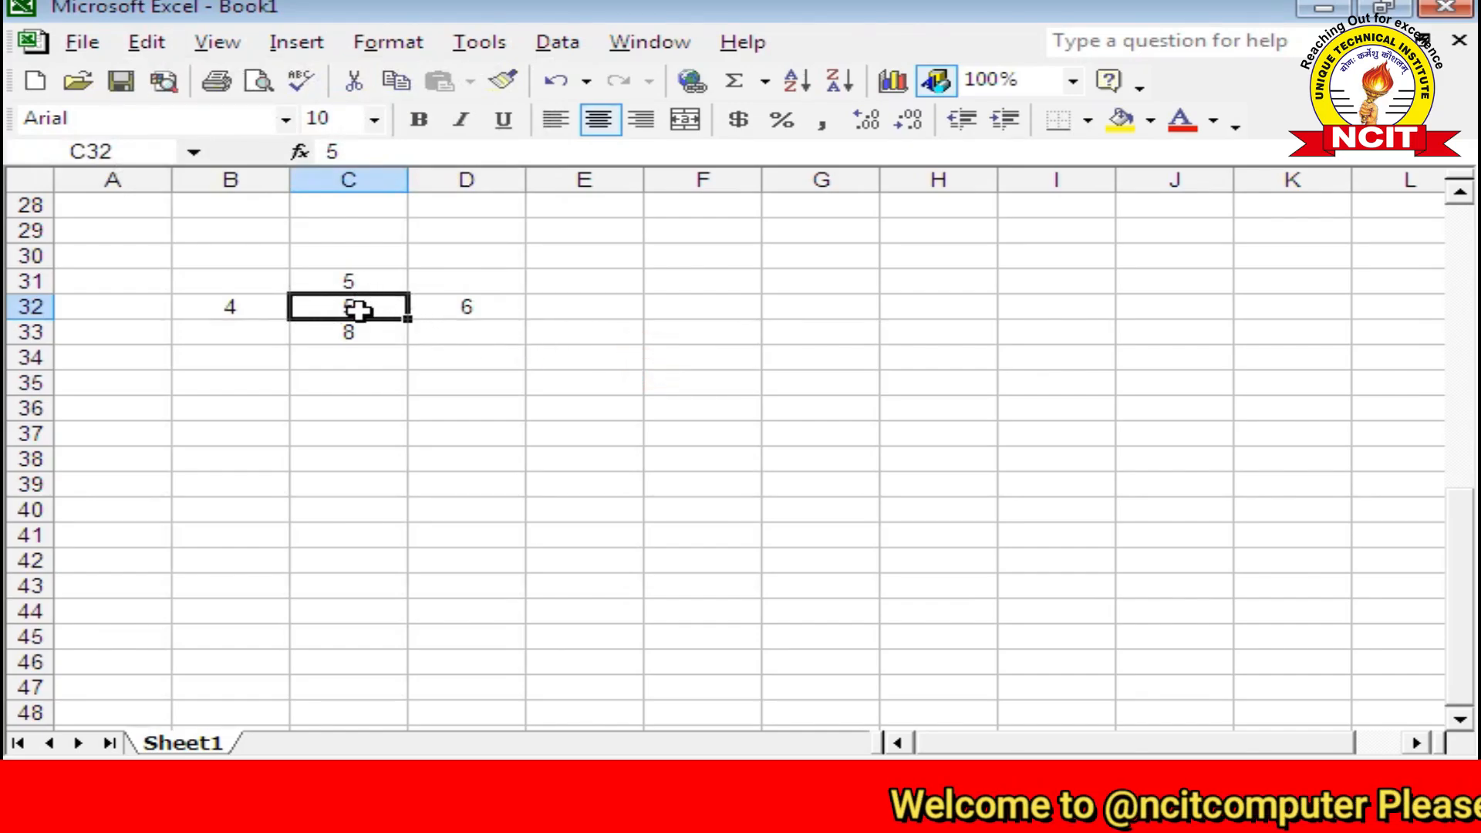
Step: Zoom the sheet to 200% and check the 4, 6, 5 and 8 surrounding empty C32
click(1072, 81)
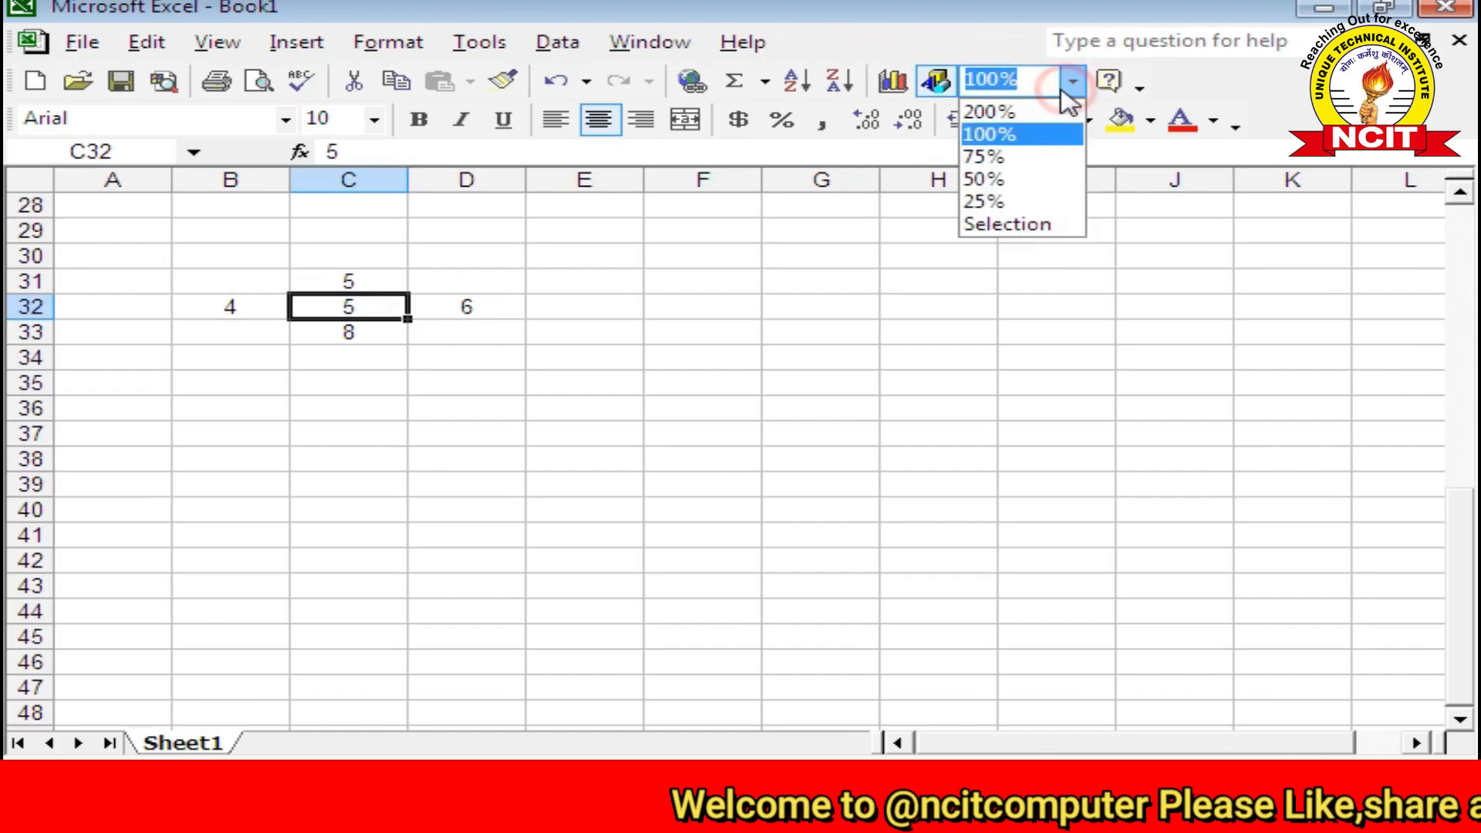
click(995, 108)
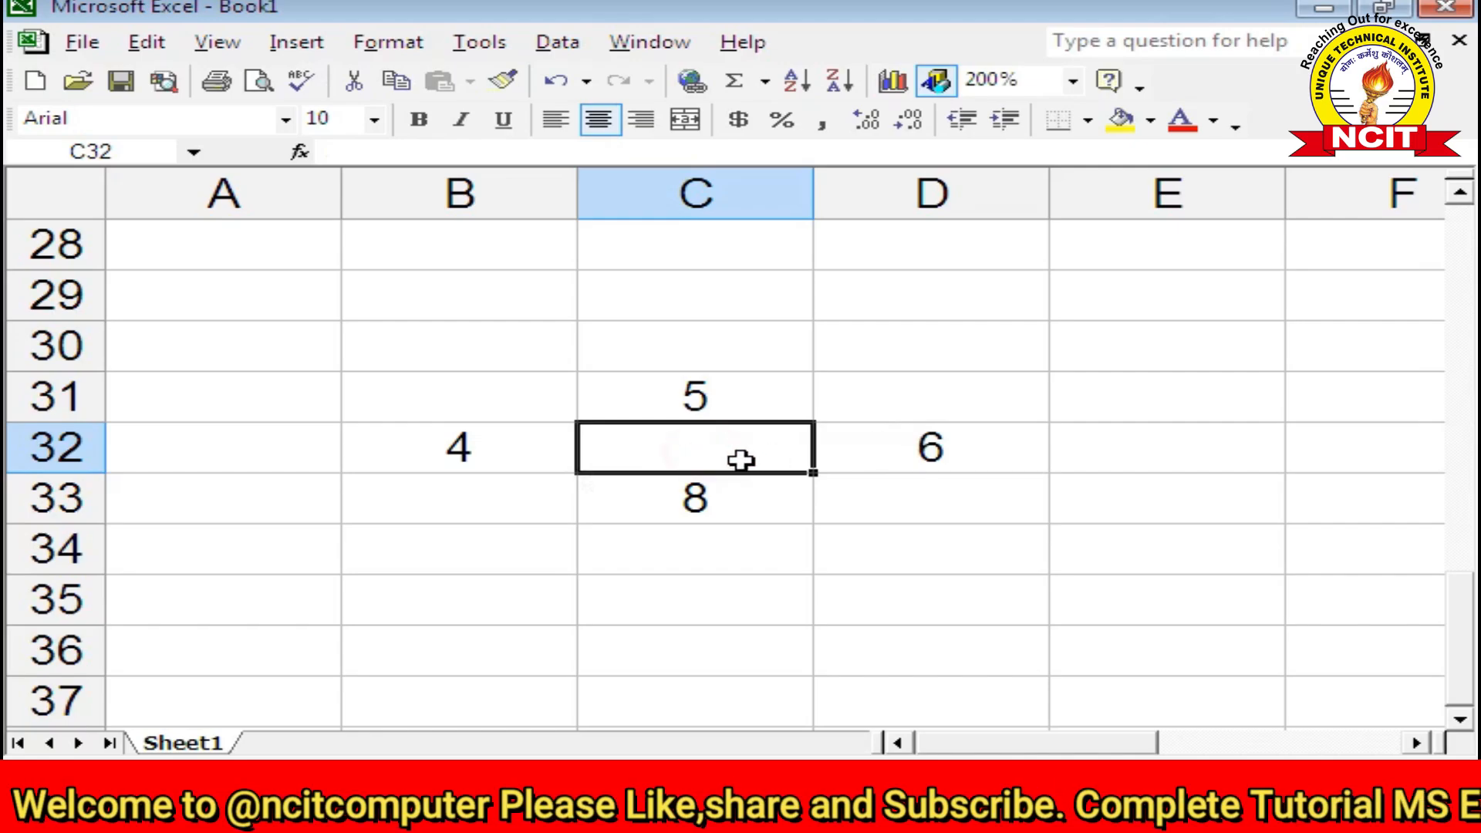
click(513, 448)
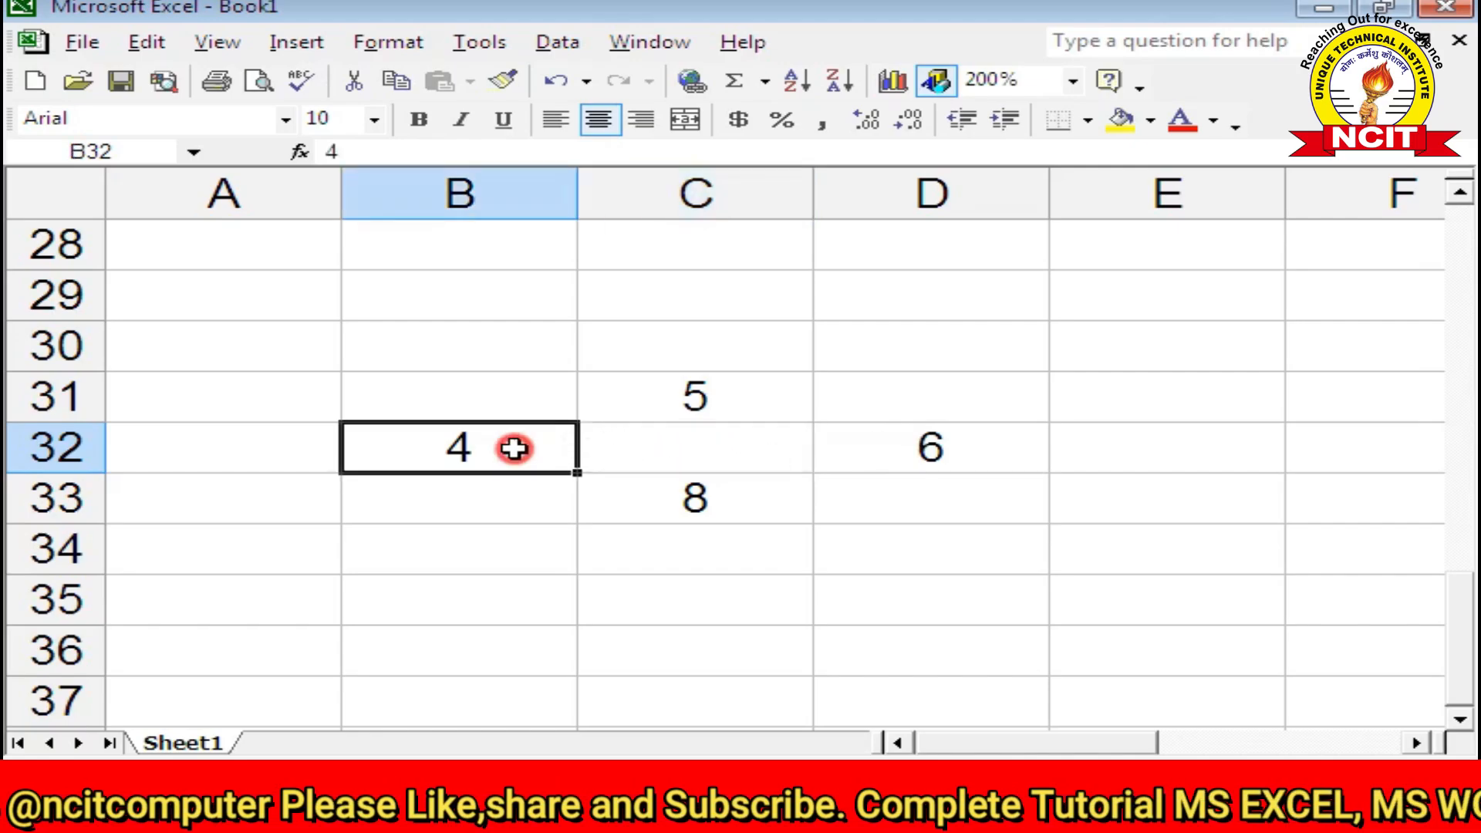
click(925, 443)
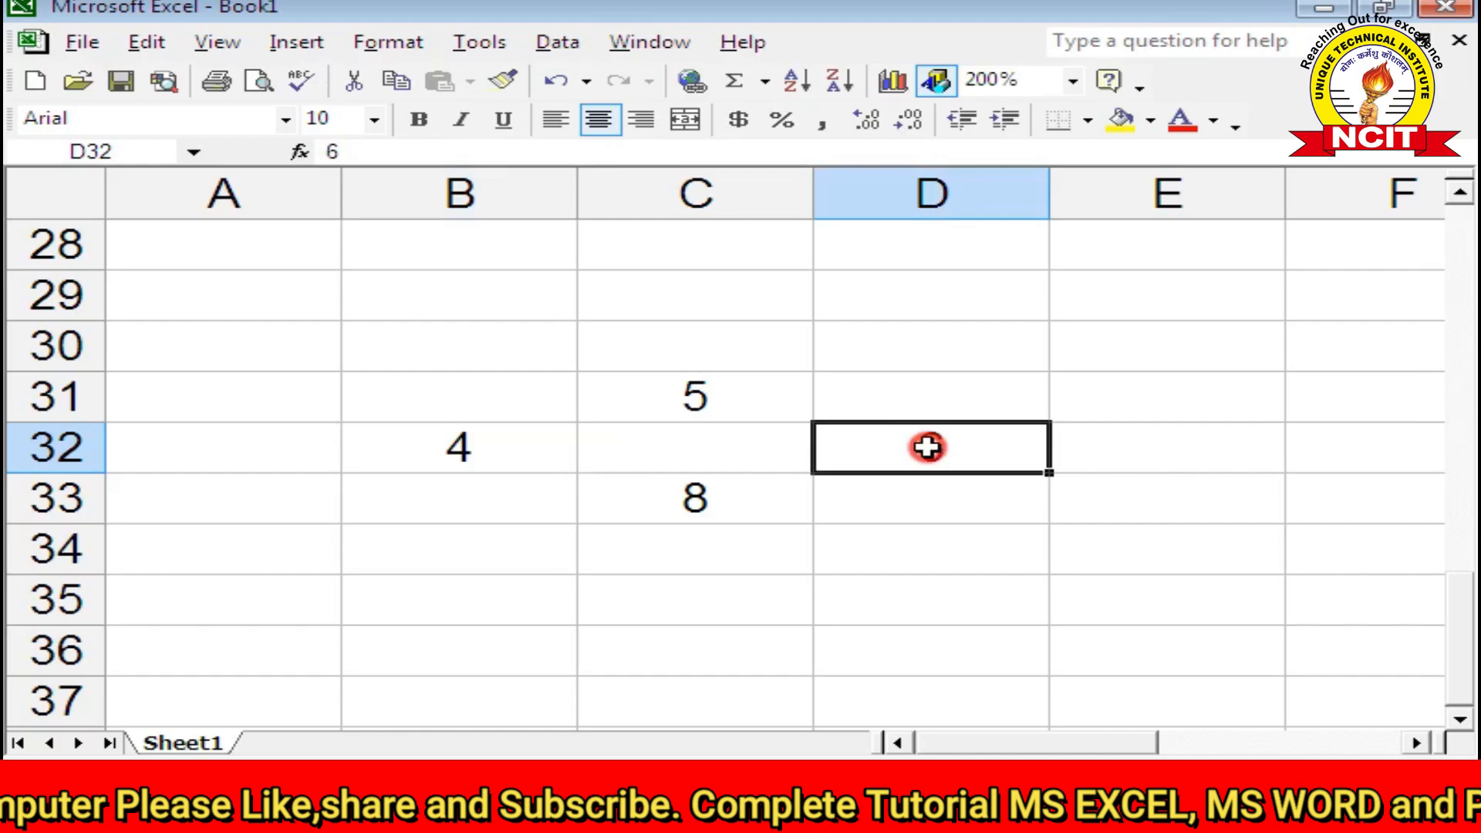
click(704, 445)
click(694, 395)
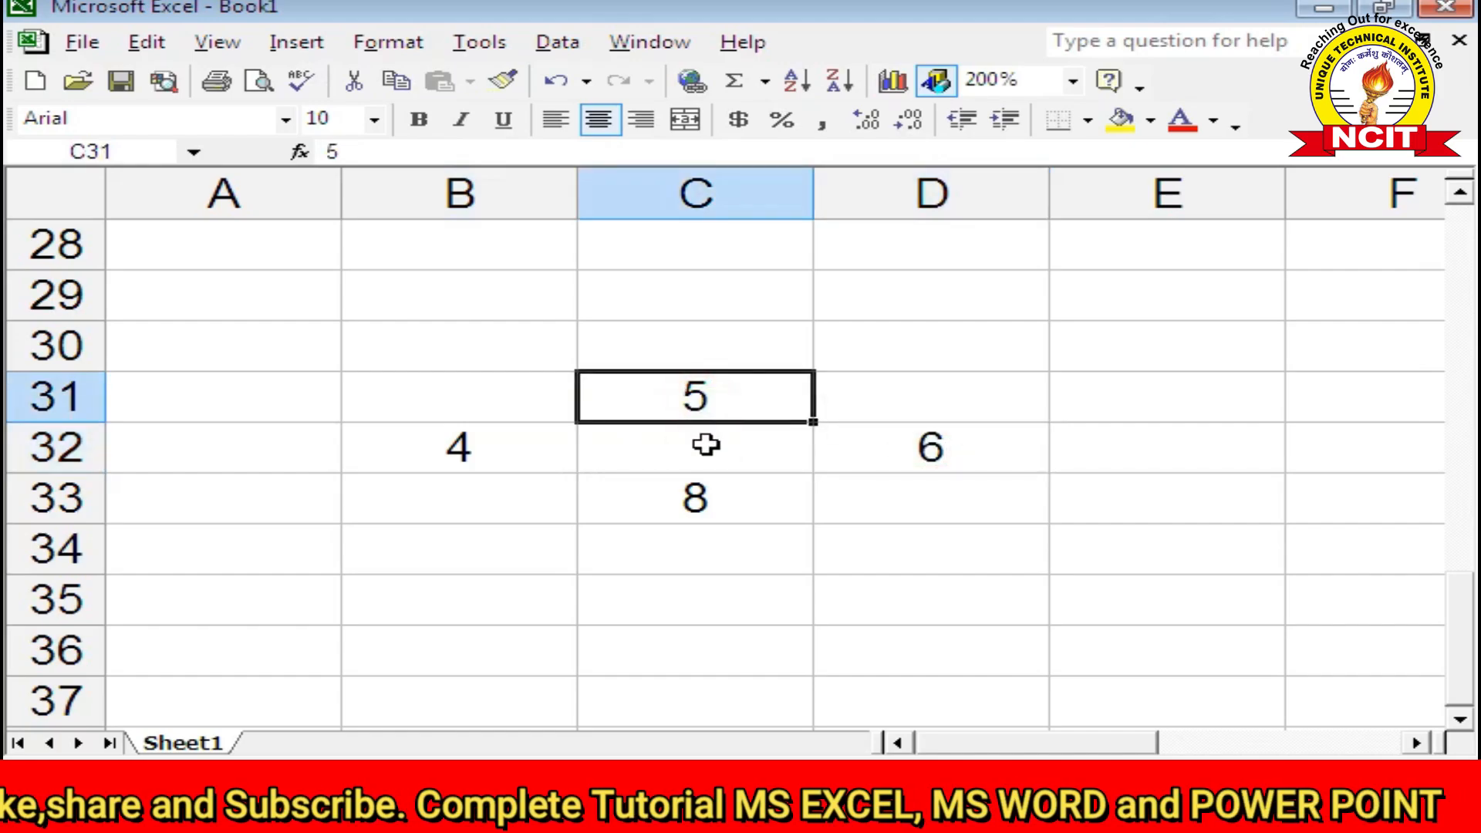
click(706, 447)
click(699, 499)
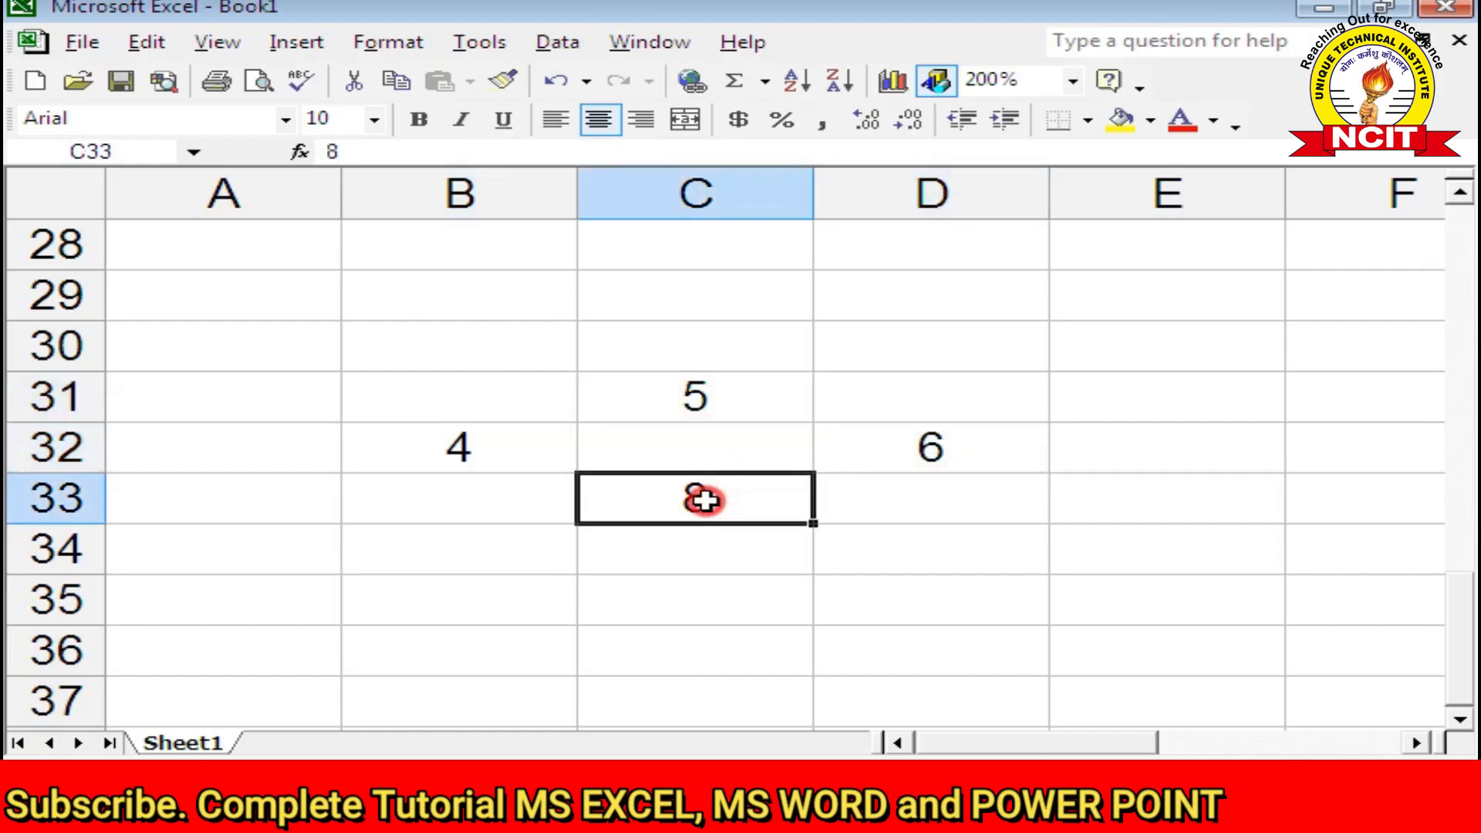
click(698, 445)
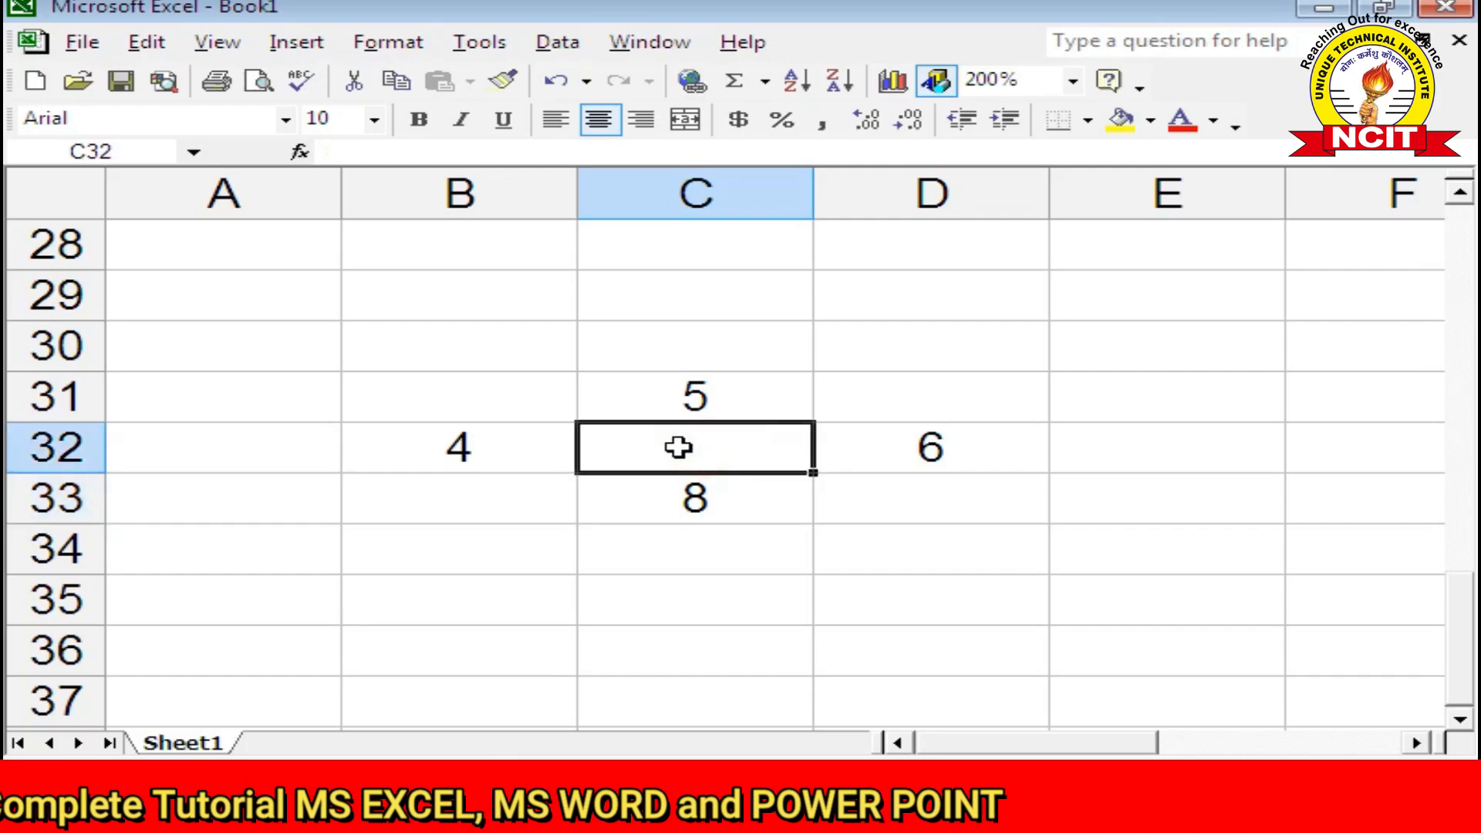
click(158, 44)
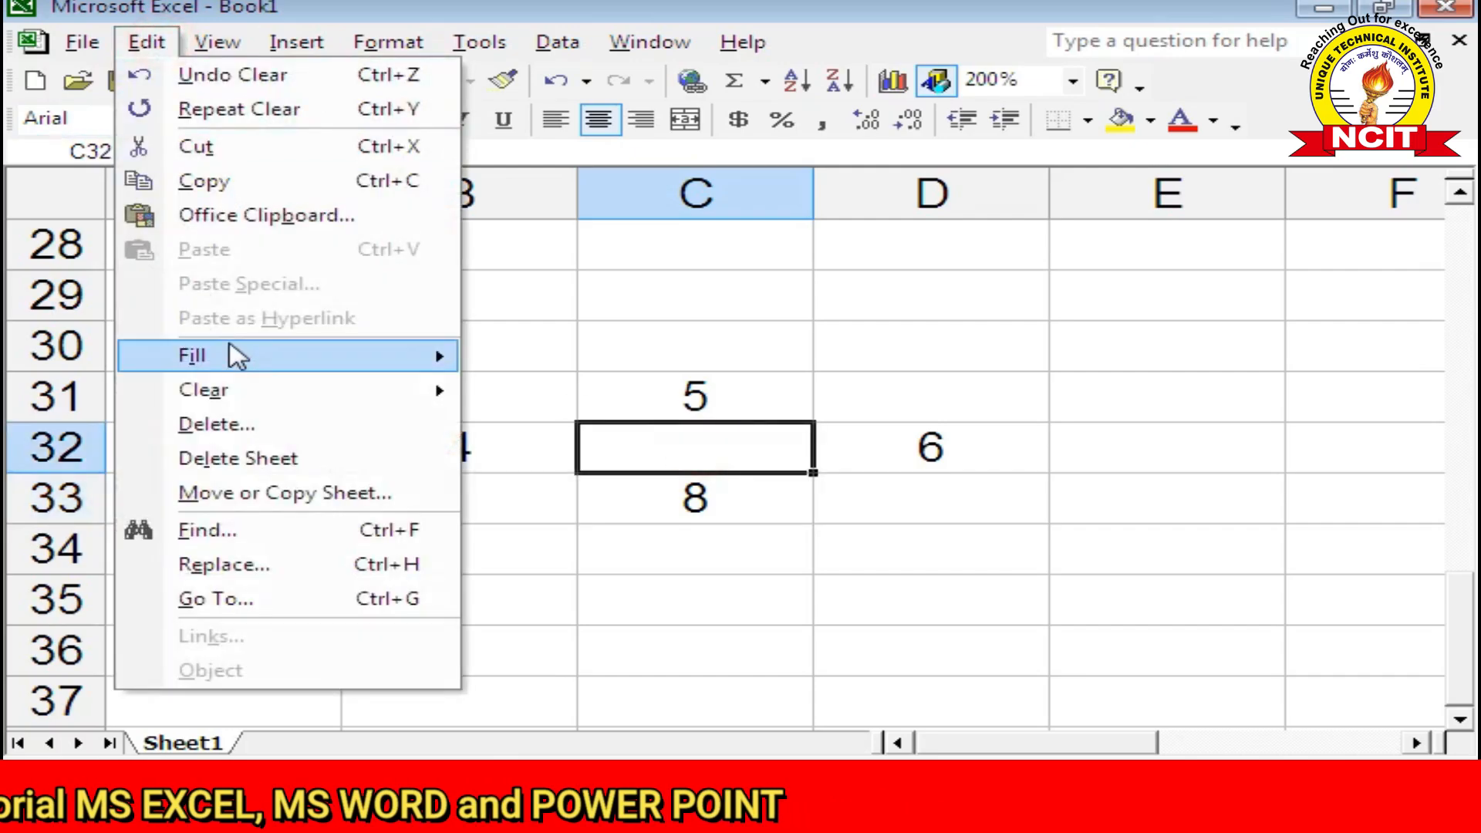
Step: Fill C32 upward with the 8 from C33
mouse_move(235, 356)
click(528, 354)
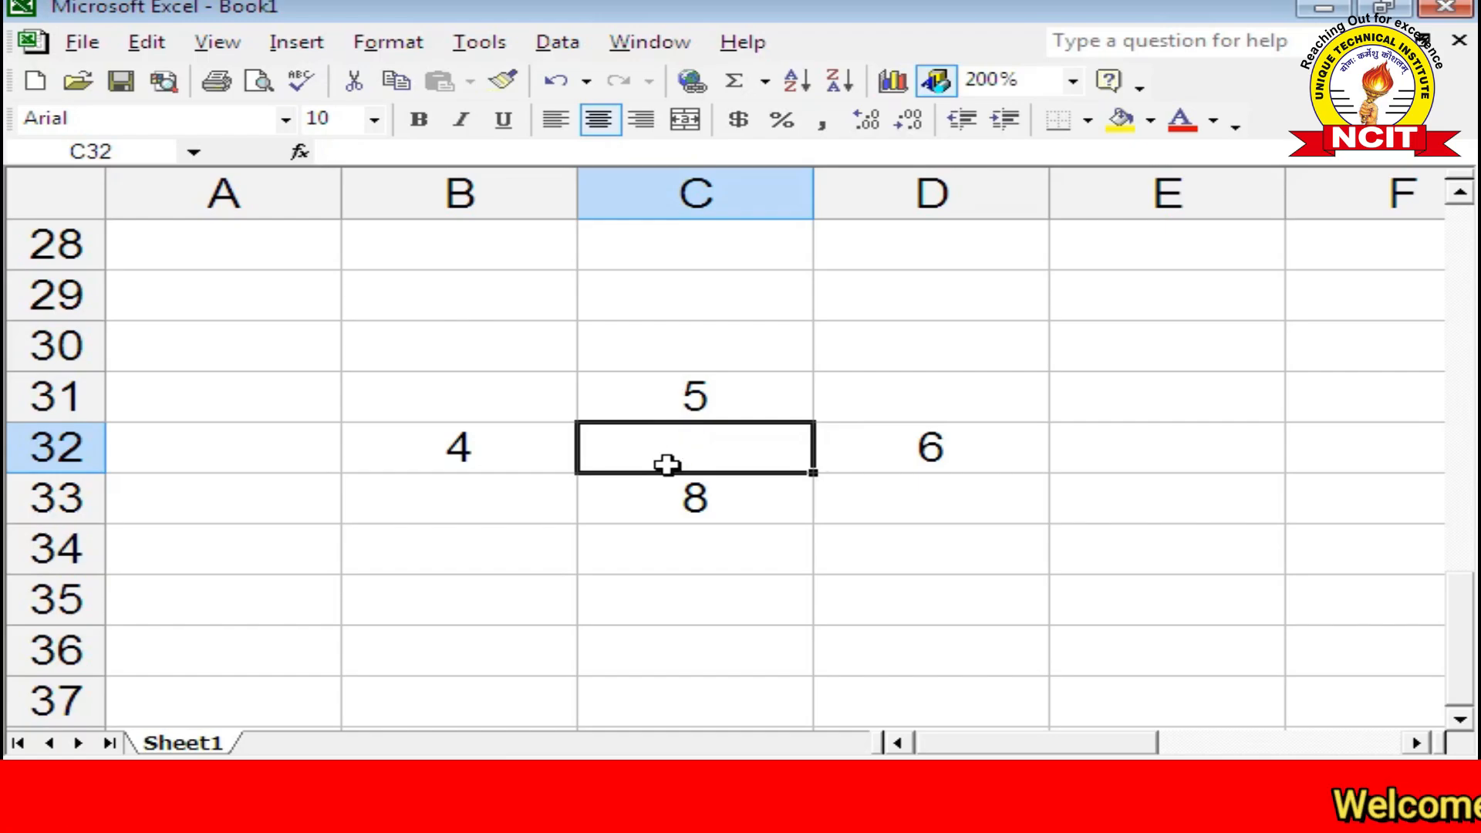
click(150, 43)
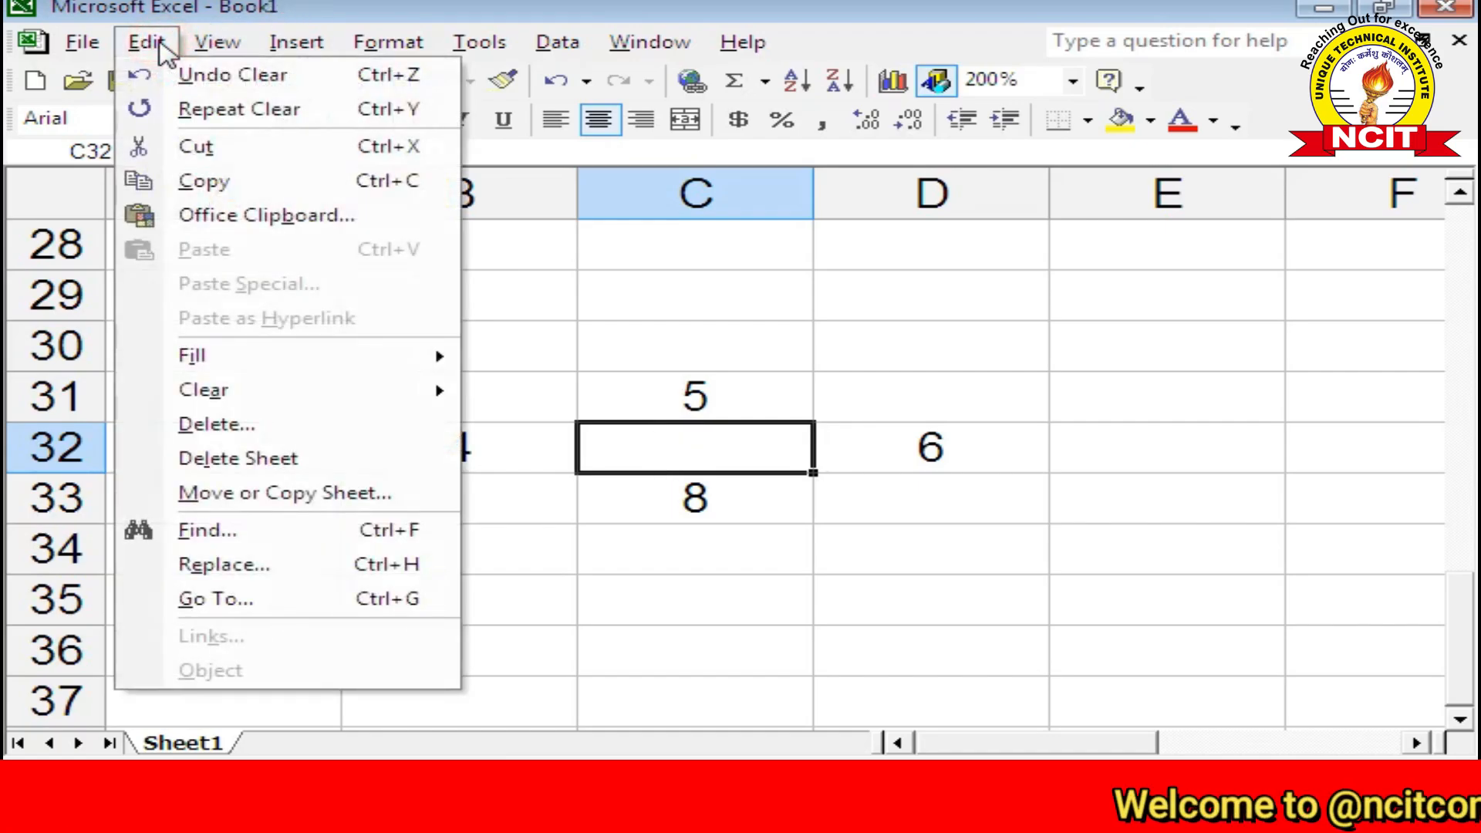
mouse_move(215, 354)
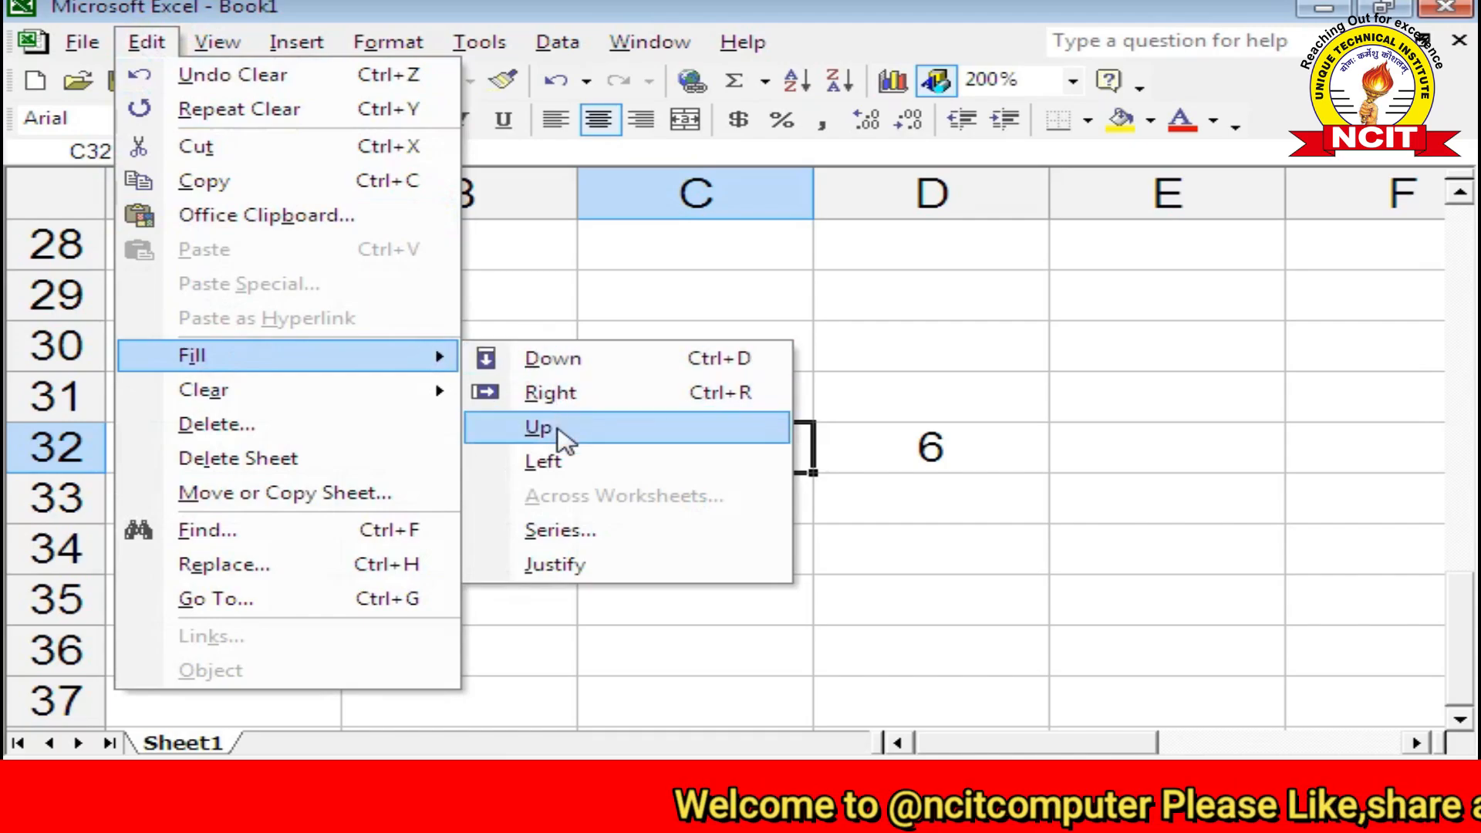
click(557, 430)
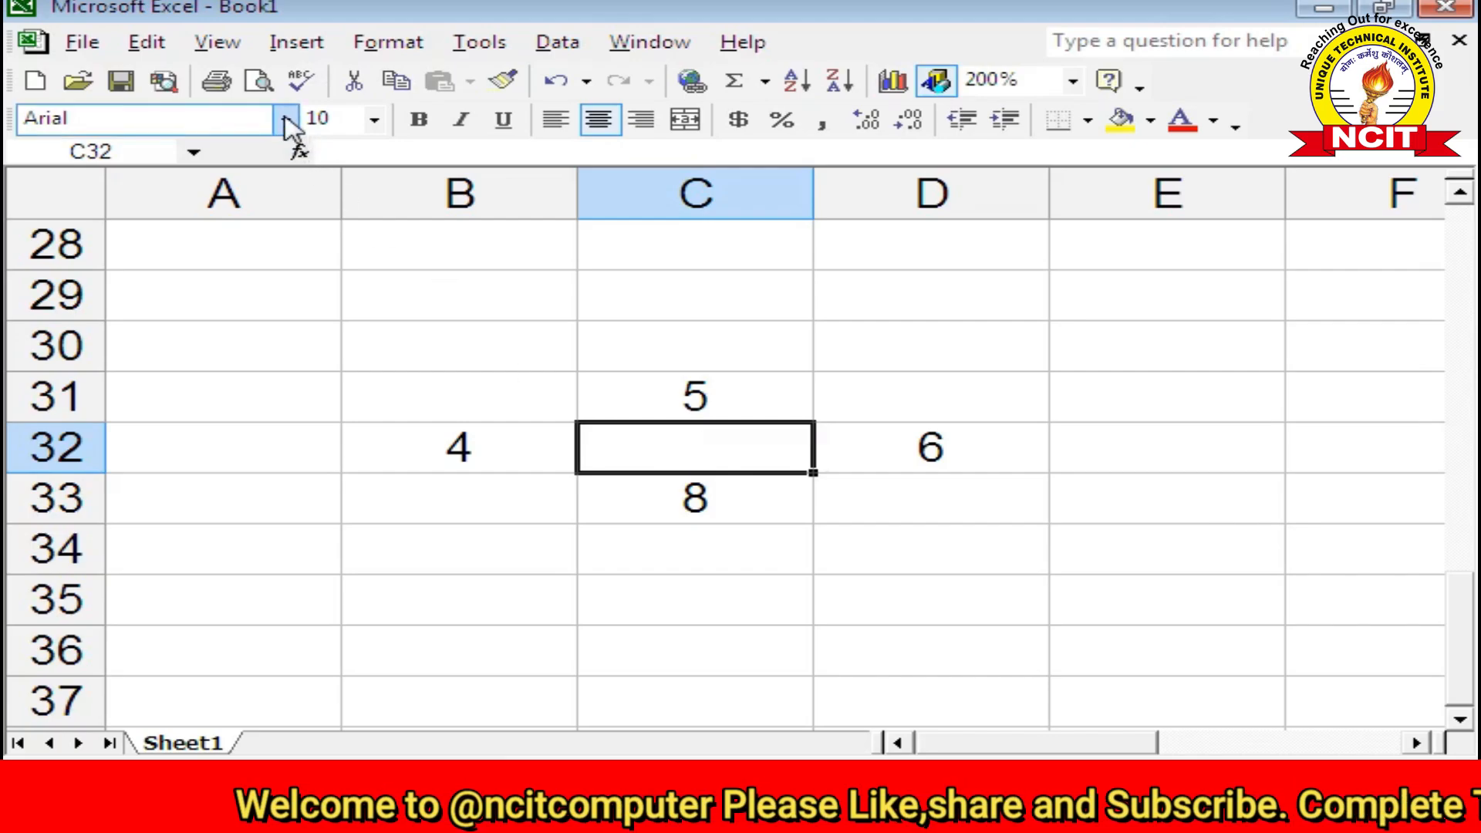
Step: Fill C32 rightward with the 4 from B32, then delete it
click(146, 43)
mouse_move(270, 370)
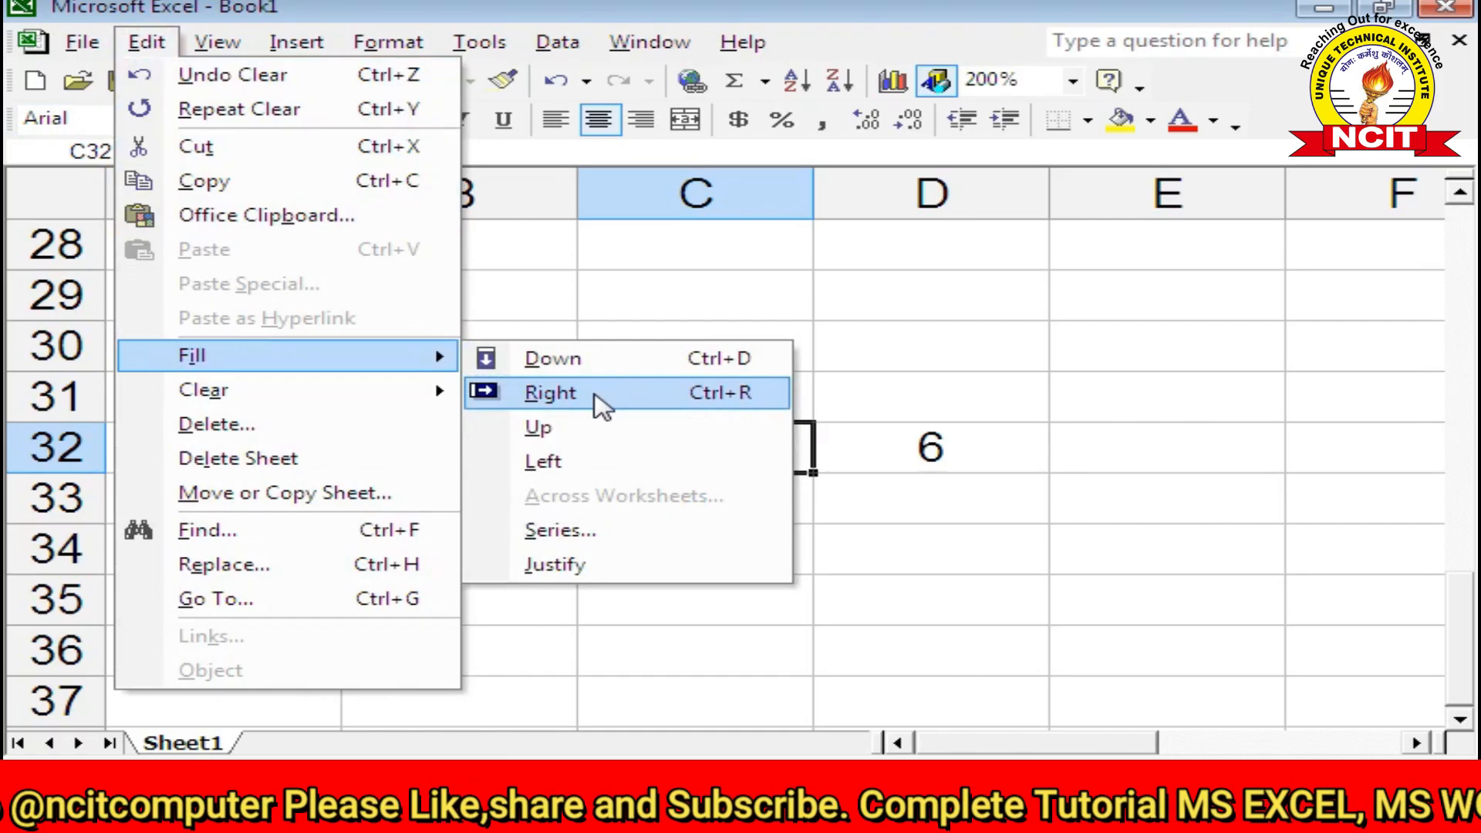
click(600, 401)
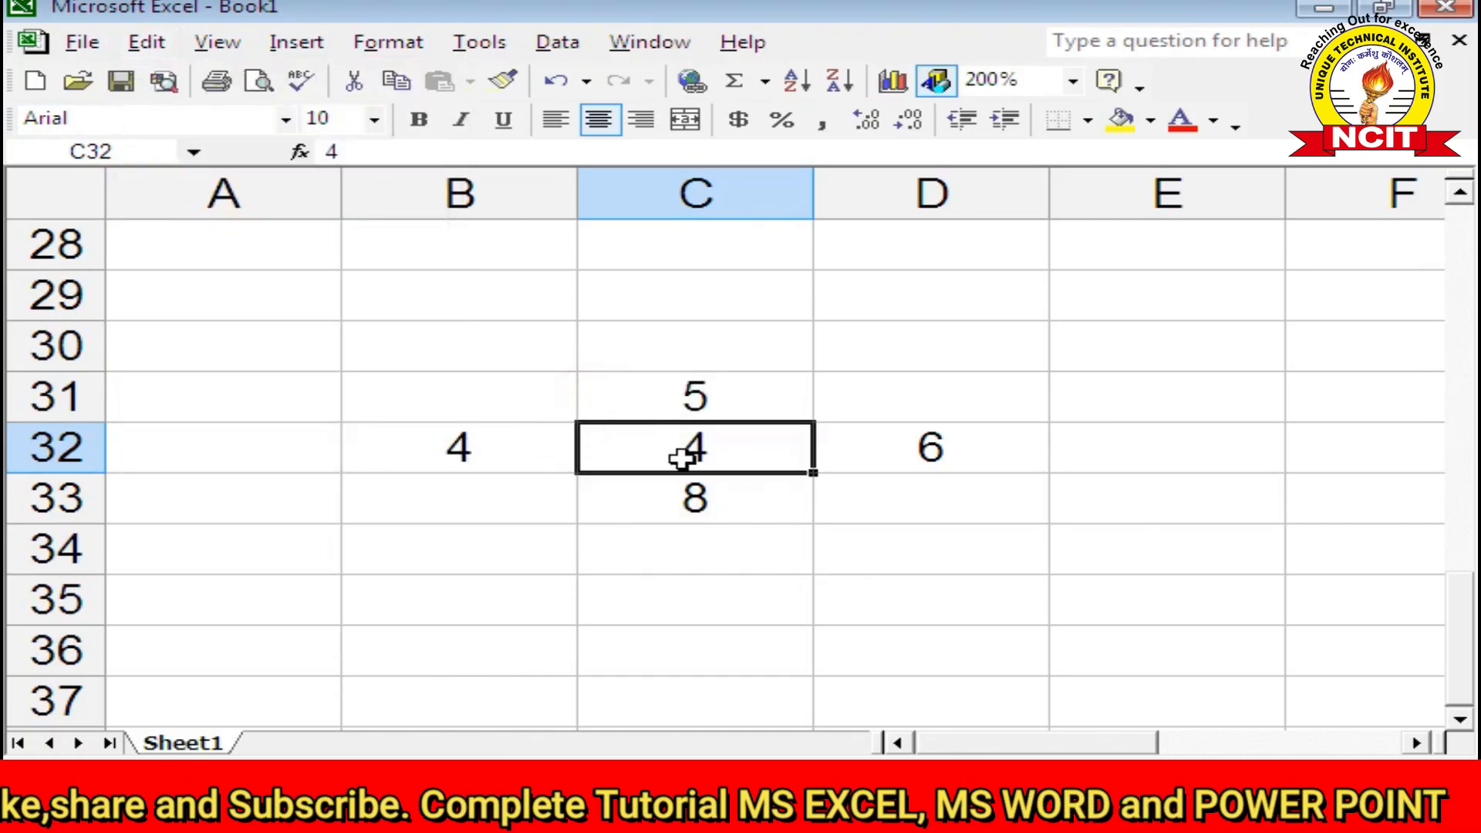
key(Delete)
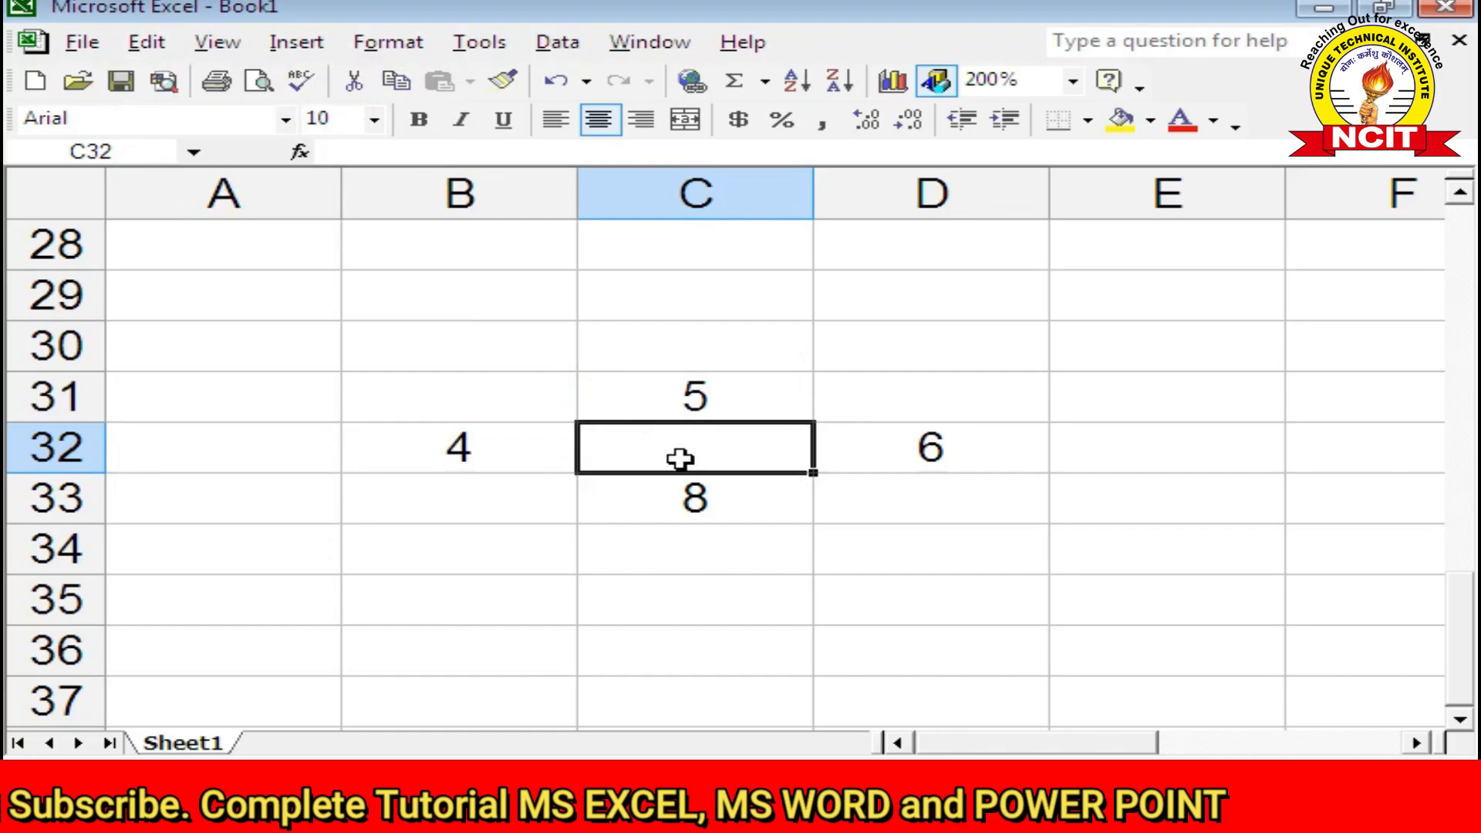
Step: Fill C32 leftward with the 6 from D32
click(146, 41)
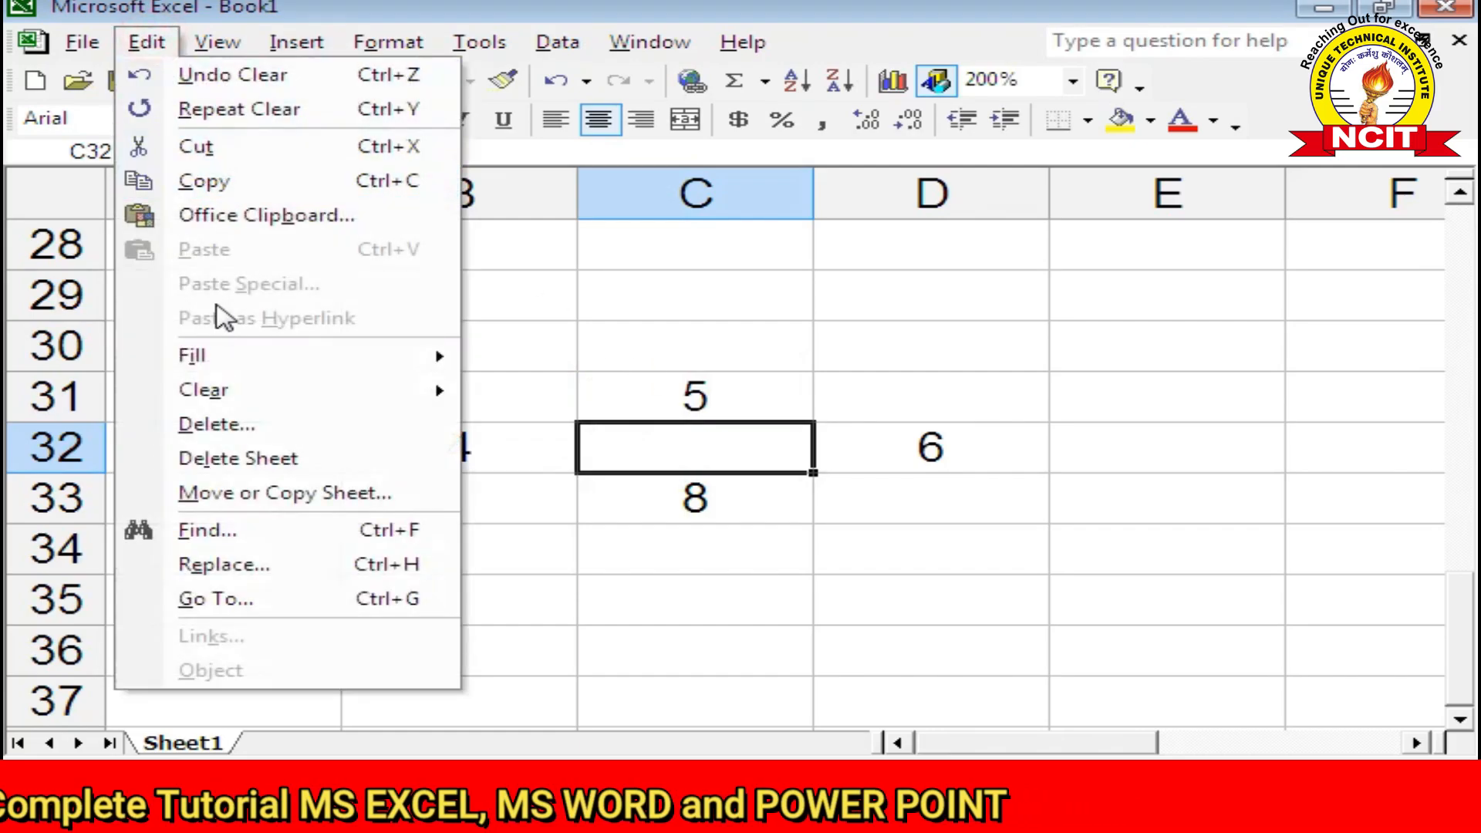
click(231, 355)
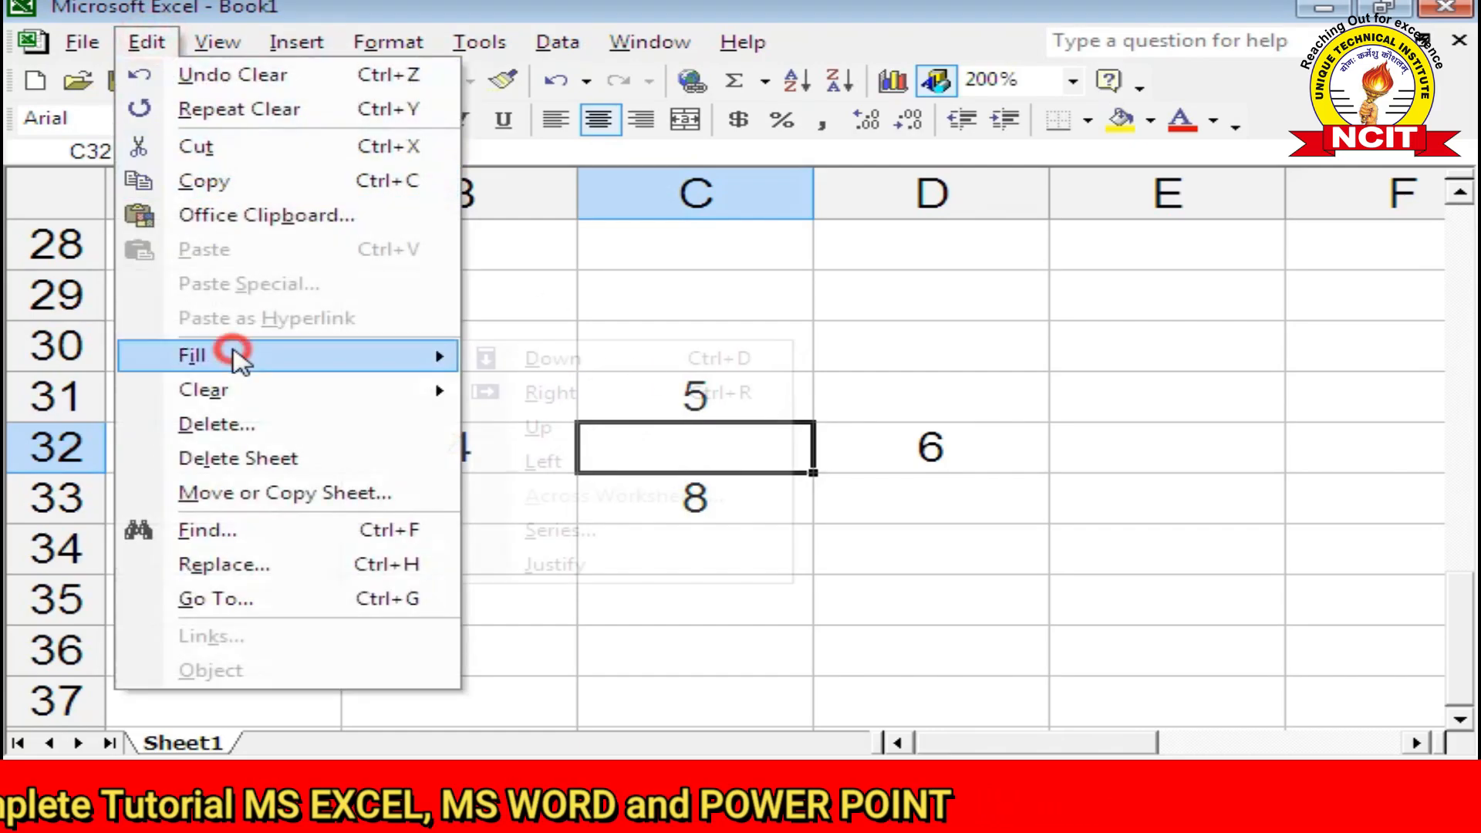
click(581, 466)
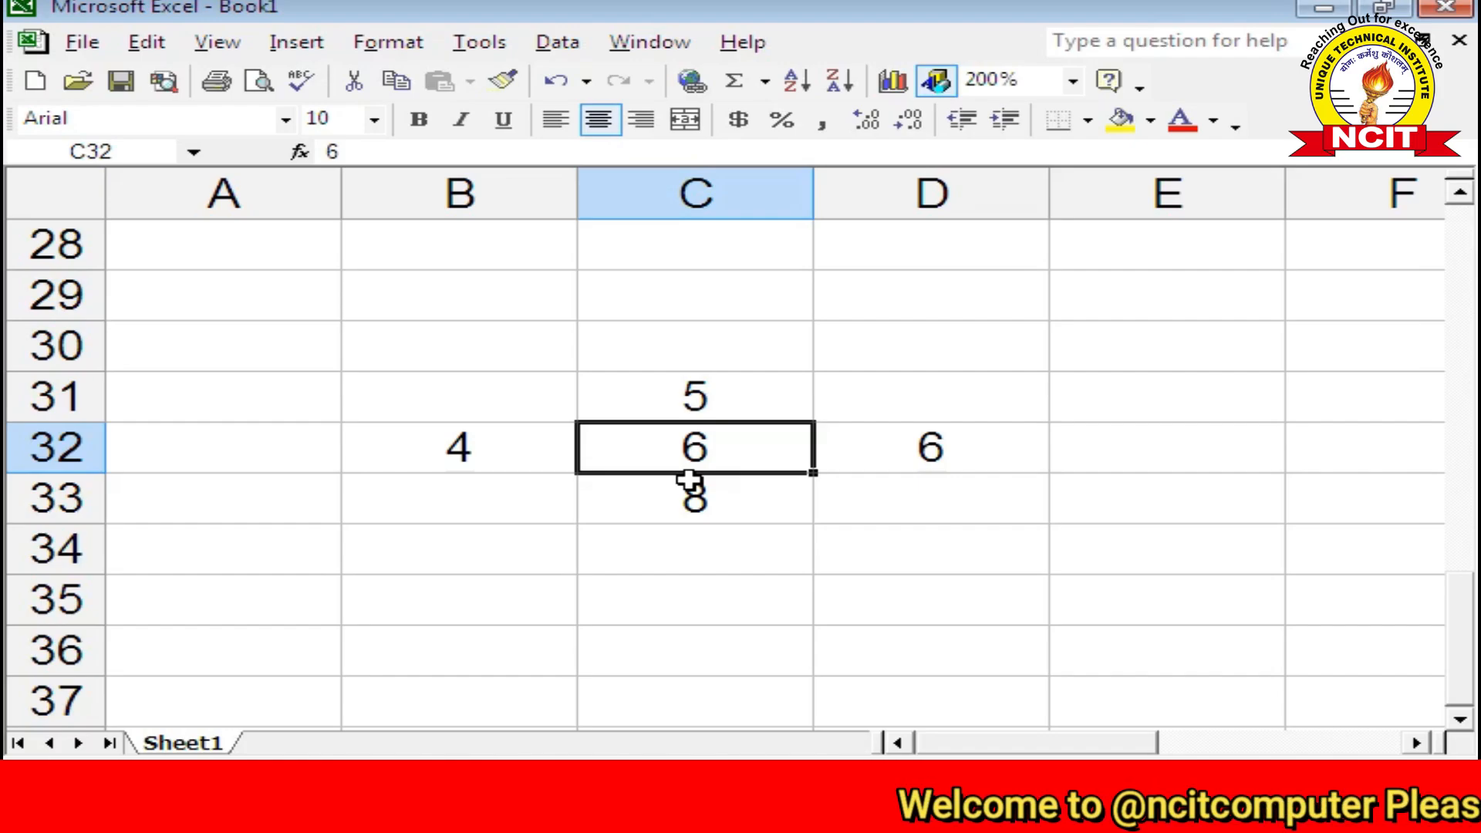
click(145, 43)
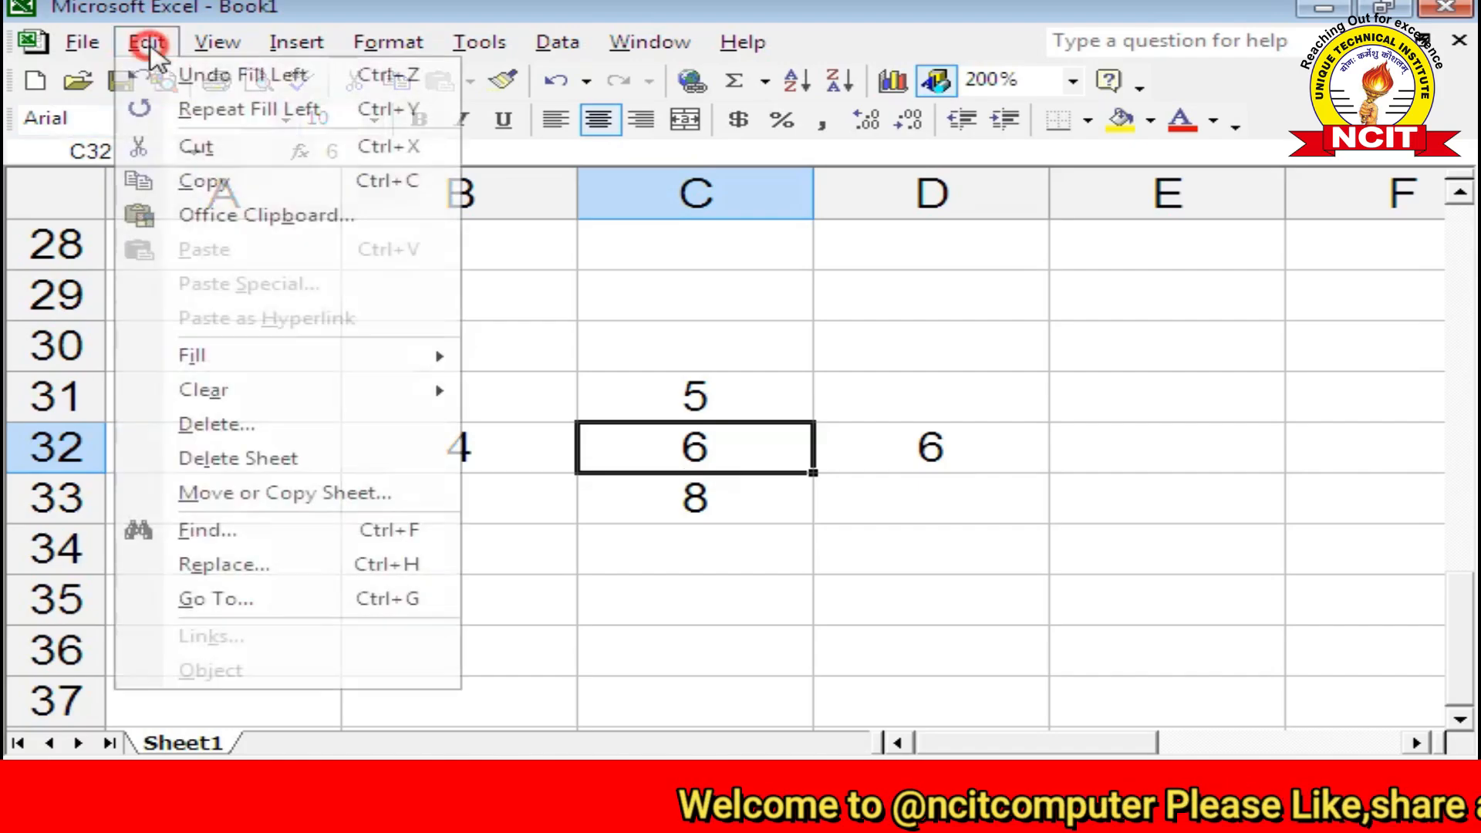
mouse_move(216, 351)
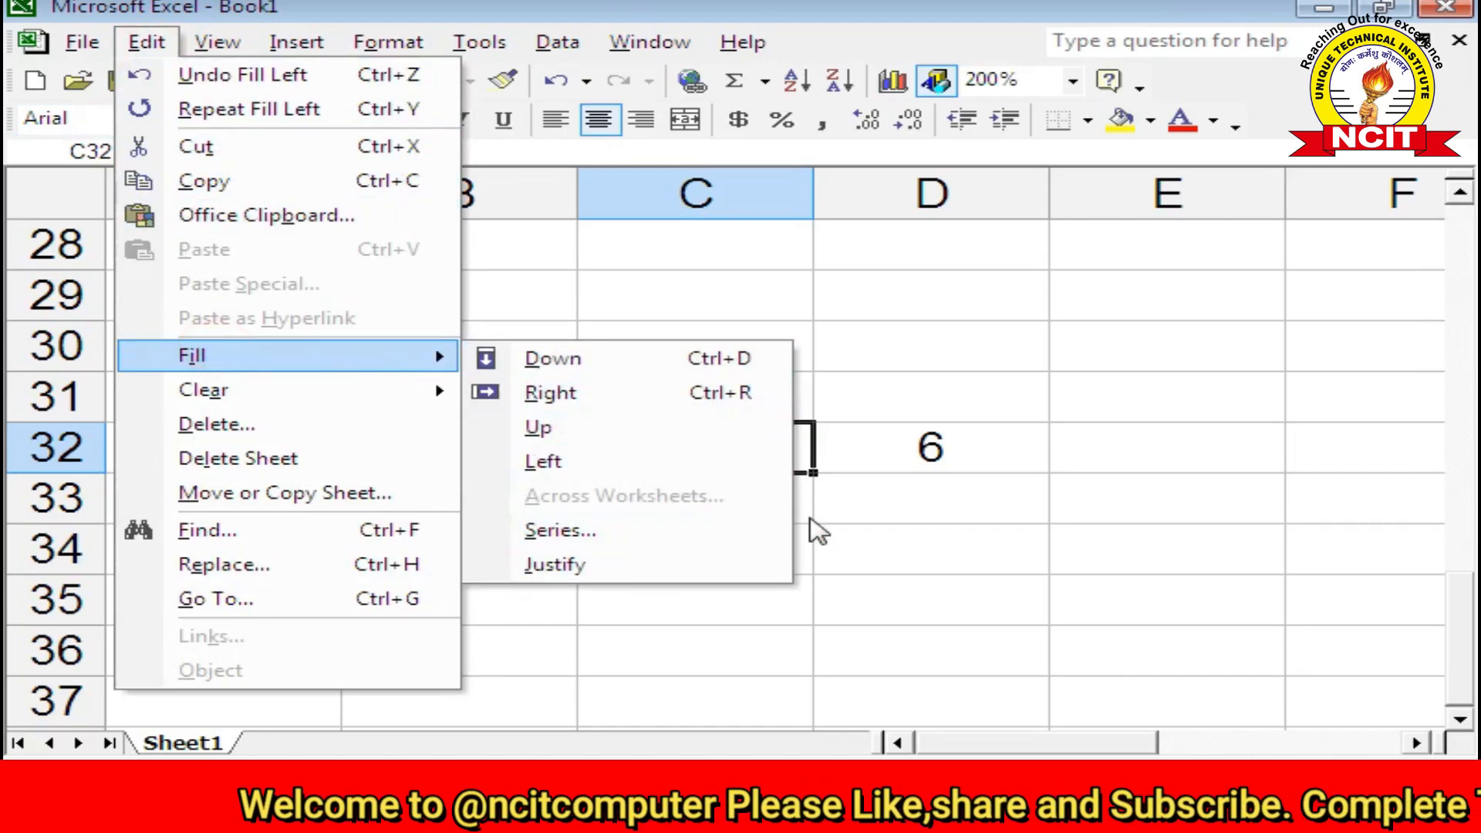
click(892, 540)
Step: Enter 1 and 2 in A40:A41 and select them as a series start
scroll(509, 471, down, 4)
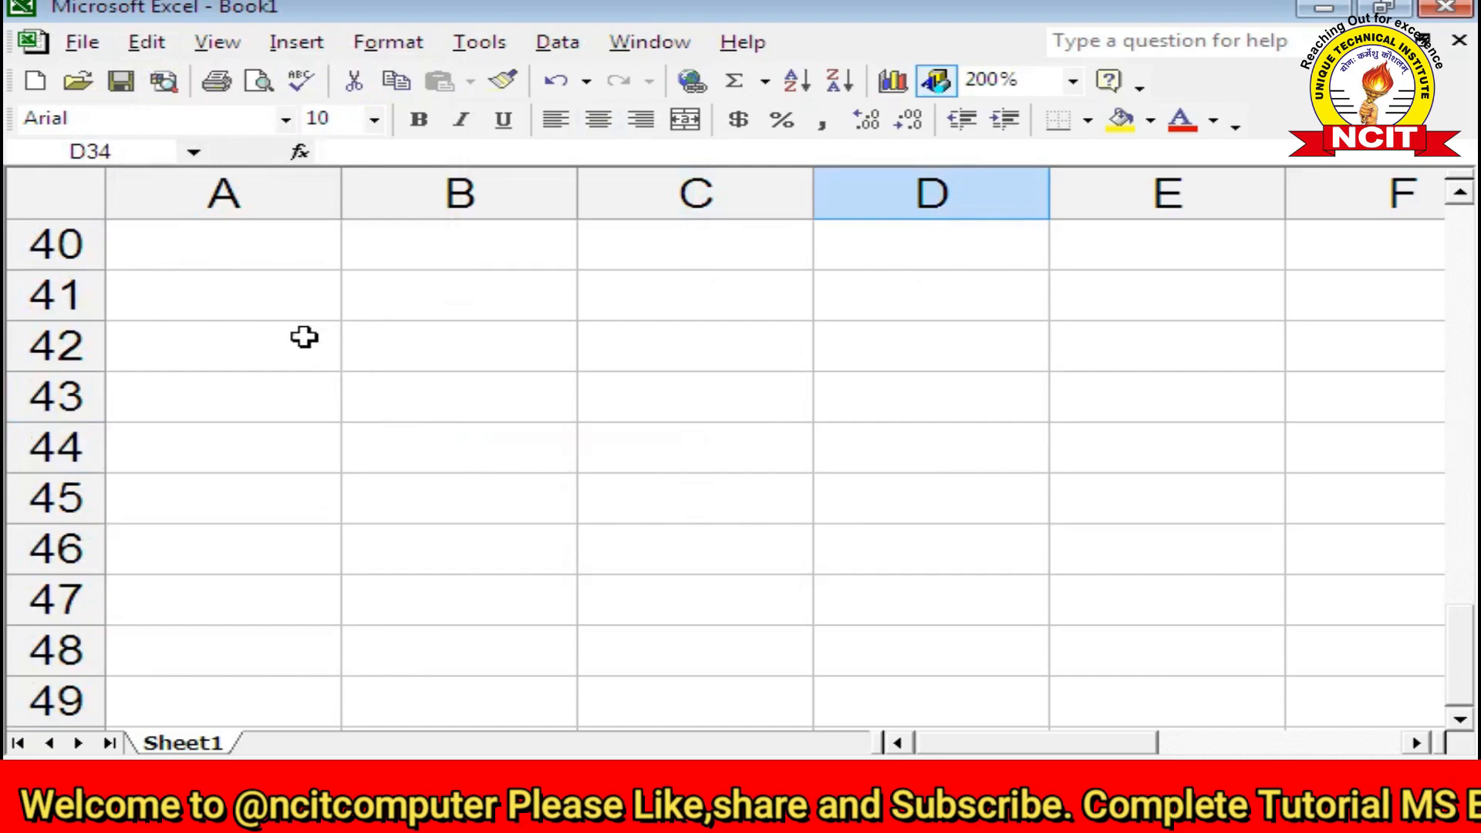
click(263, 258)
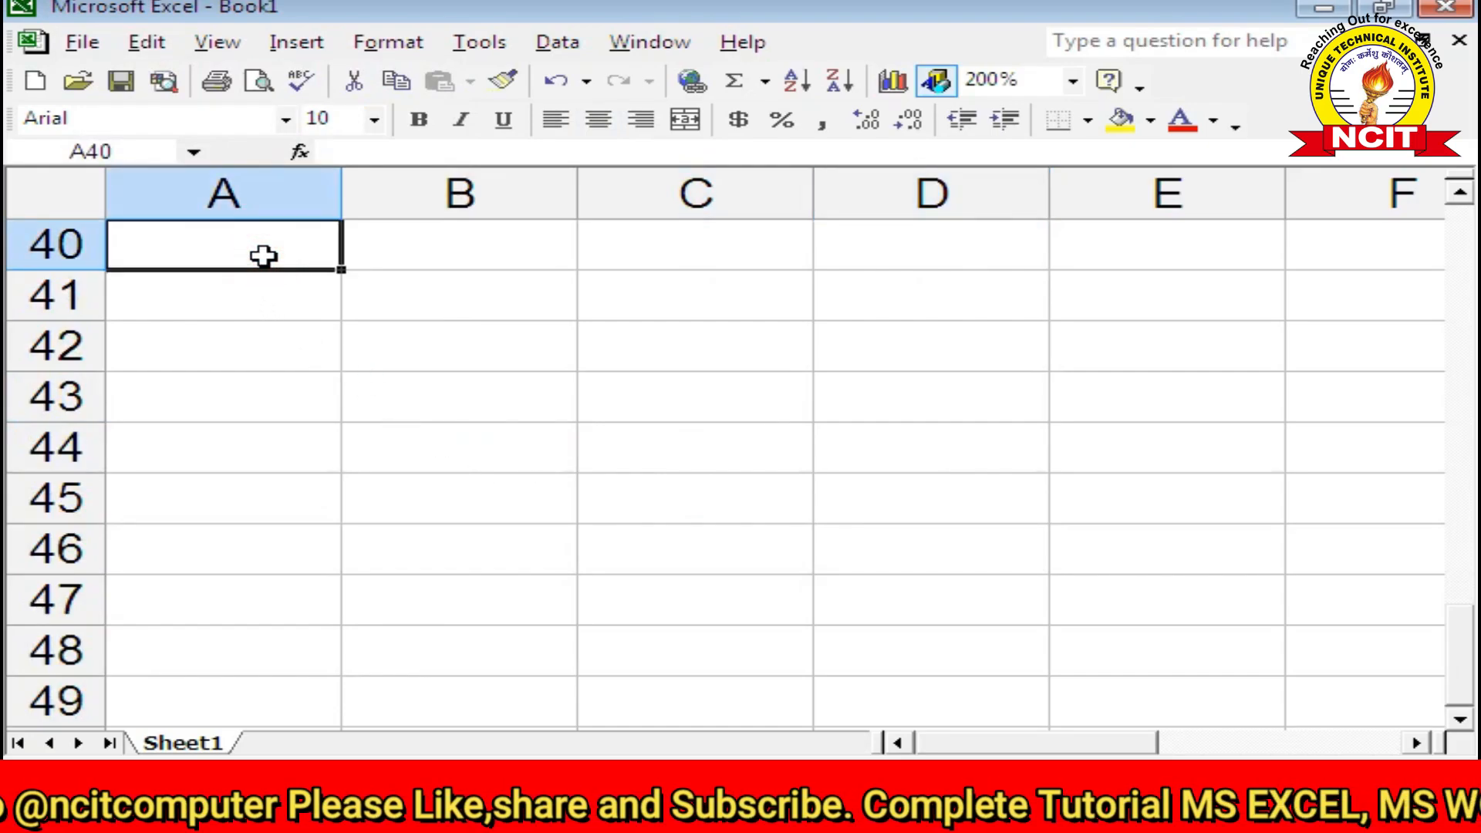
text(1)
key(Return)
text(2)
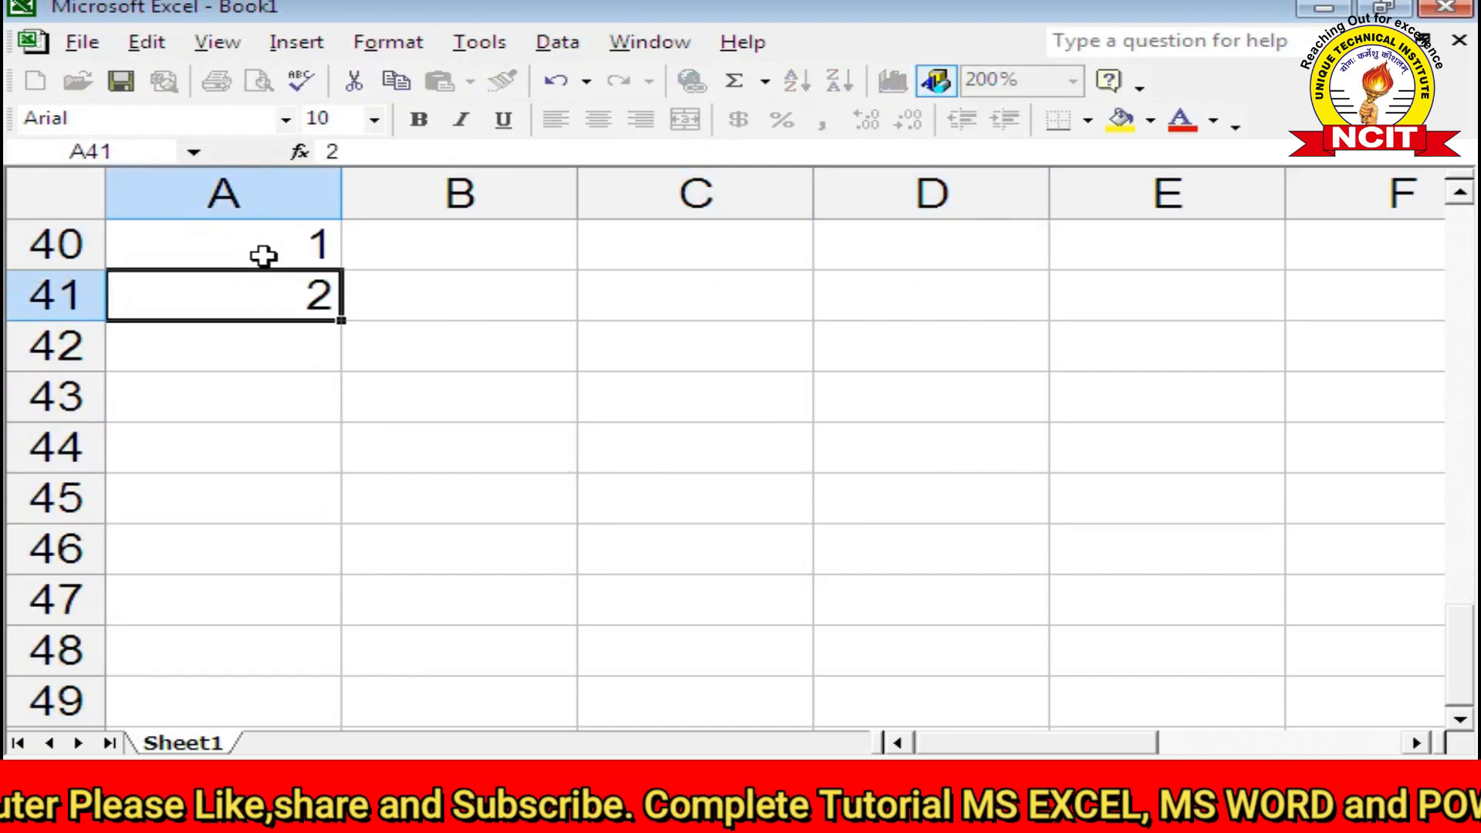
key(Return)
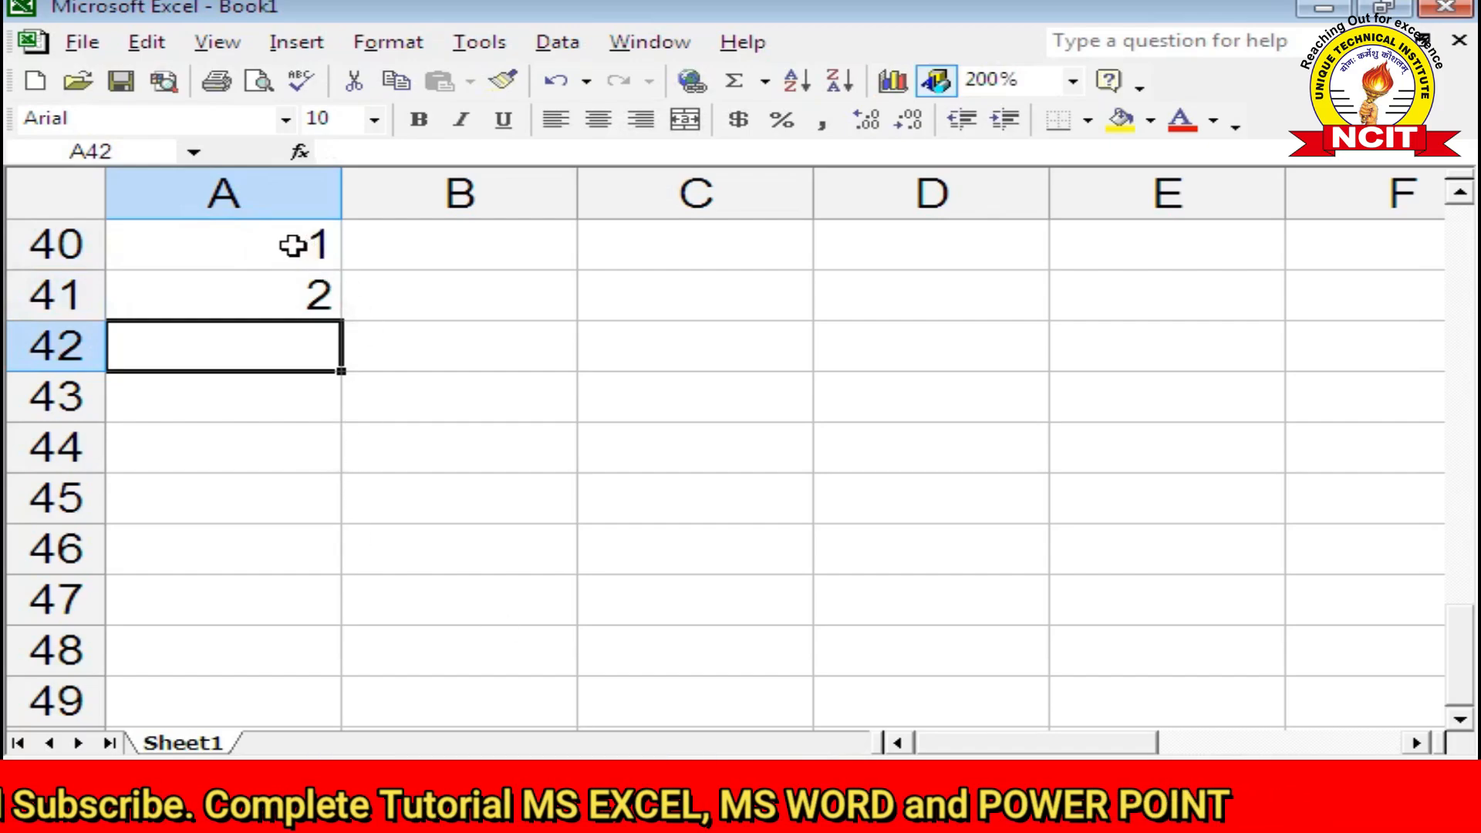
click(293, 246)
drag(293, 245, 384, 596)
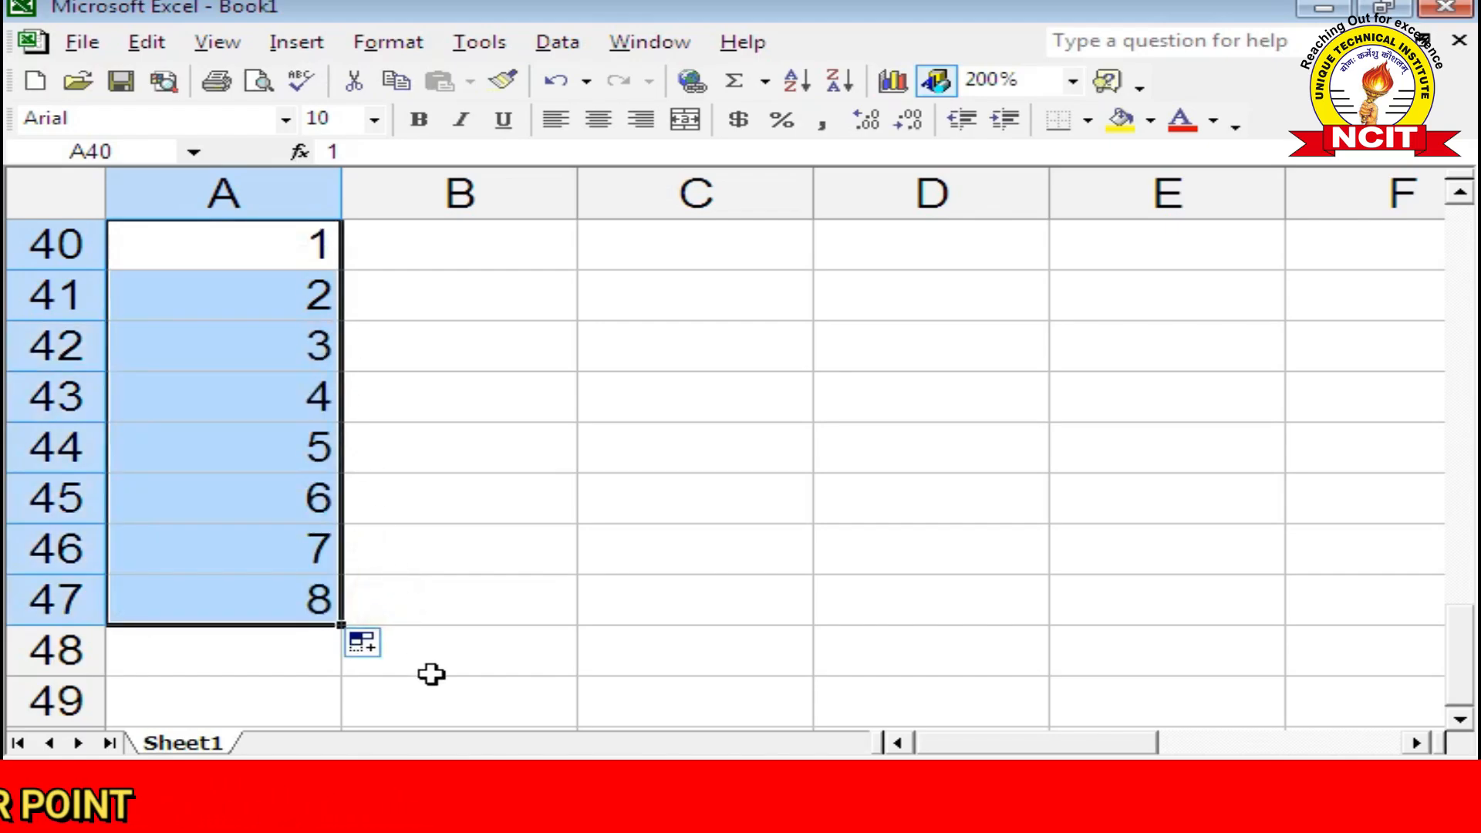
Step: Enter 2 and 4 in B40:B41, drag the even series to B47, then clear A42:B47
click(436, 247)
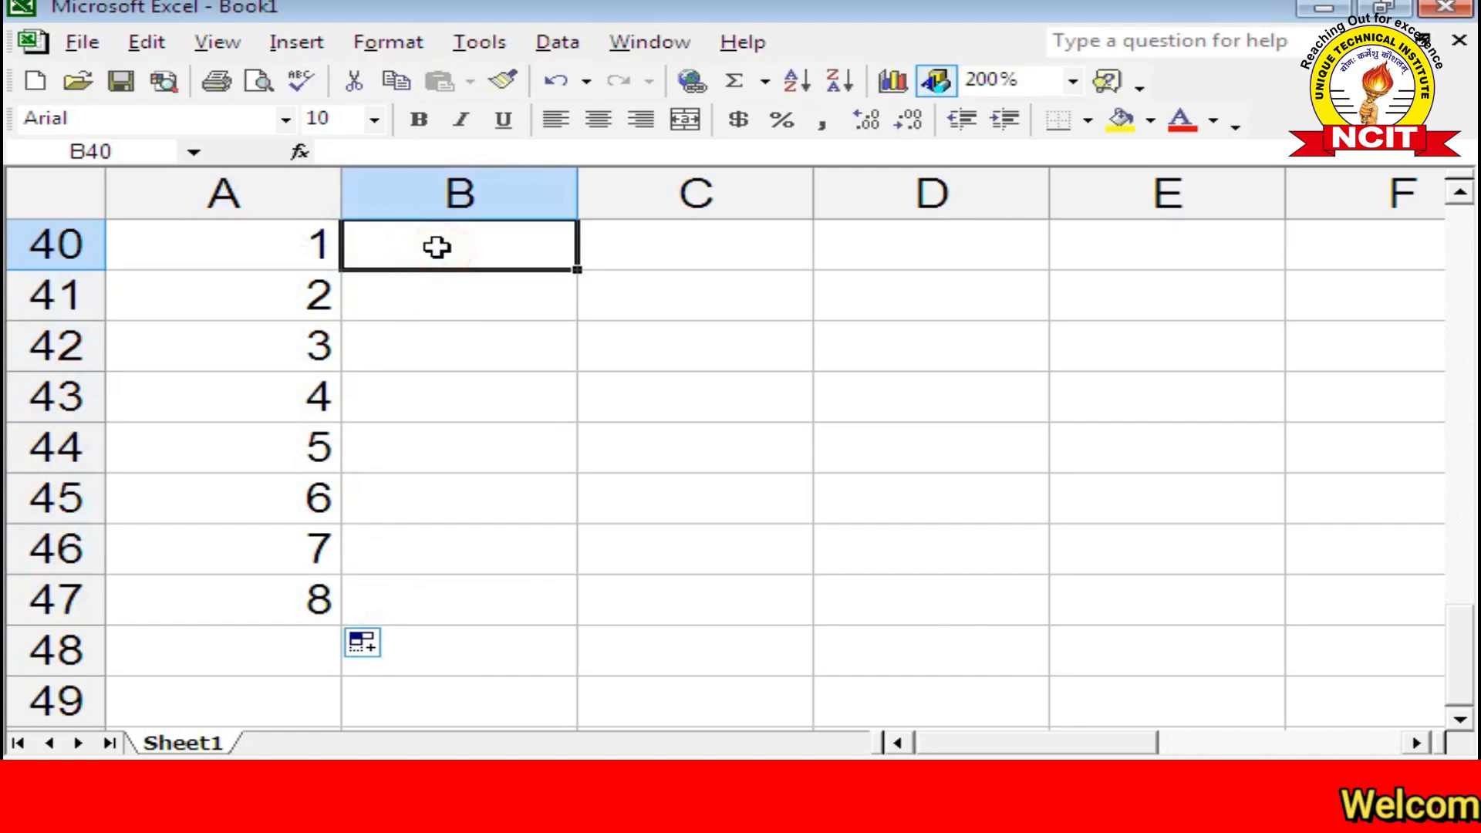
text(2)
key(Return)
text(4)
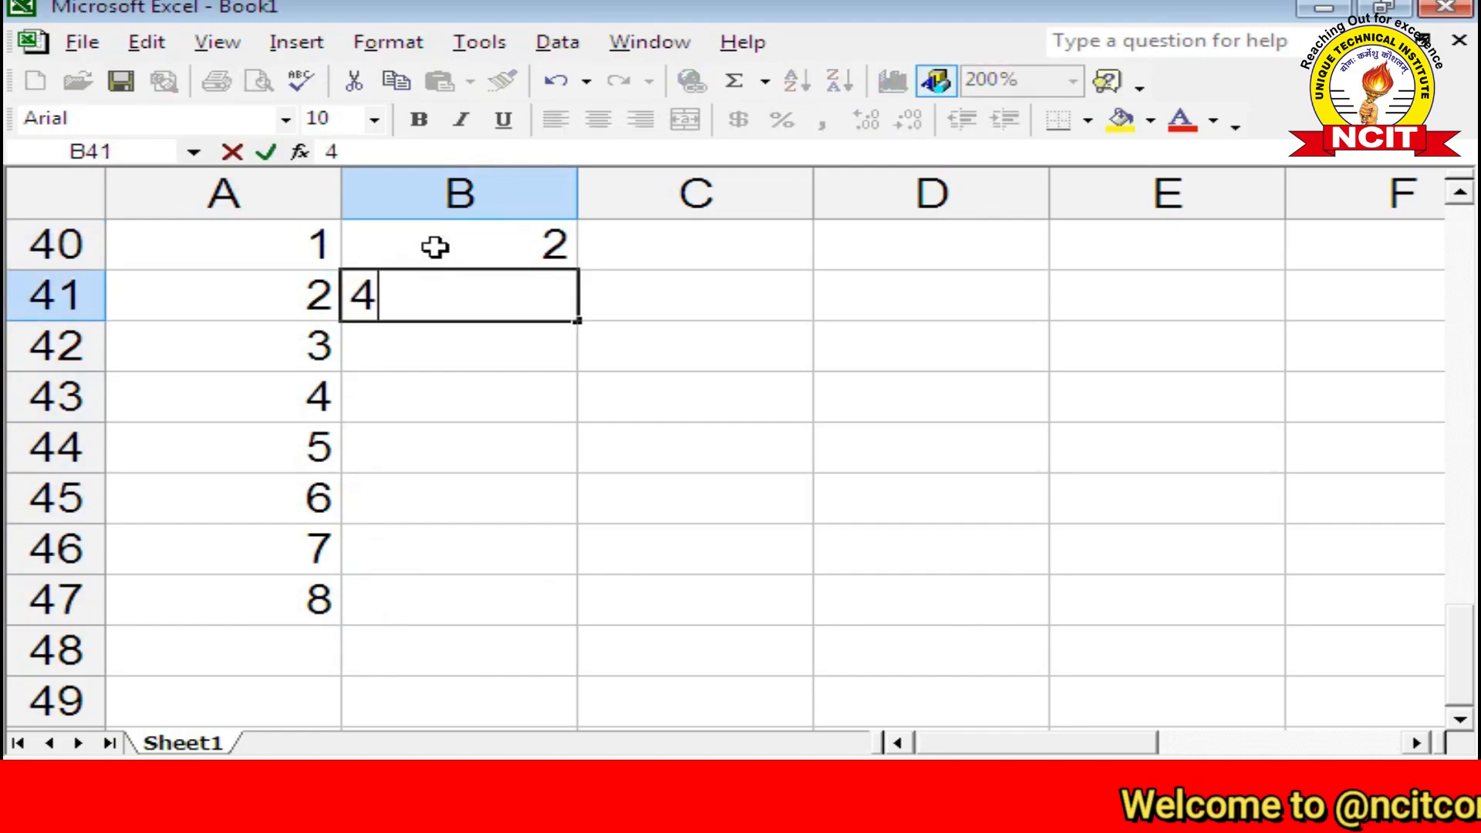
key(Return)
drag(436, 247, 432, 279)
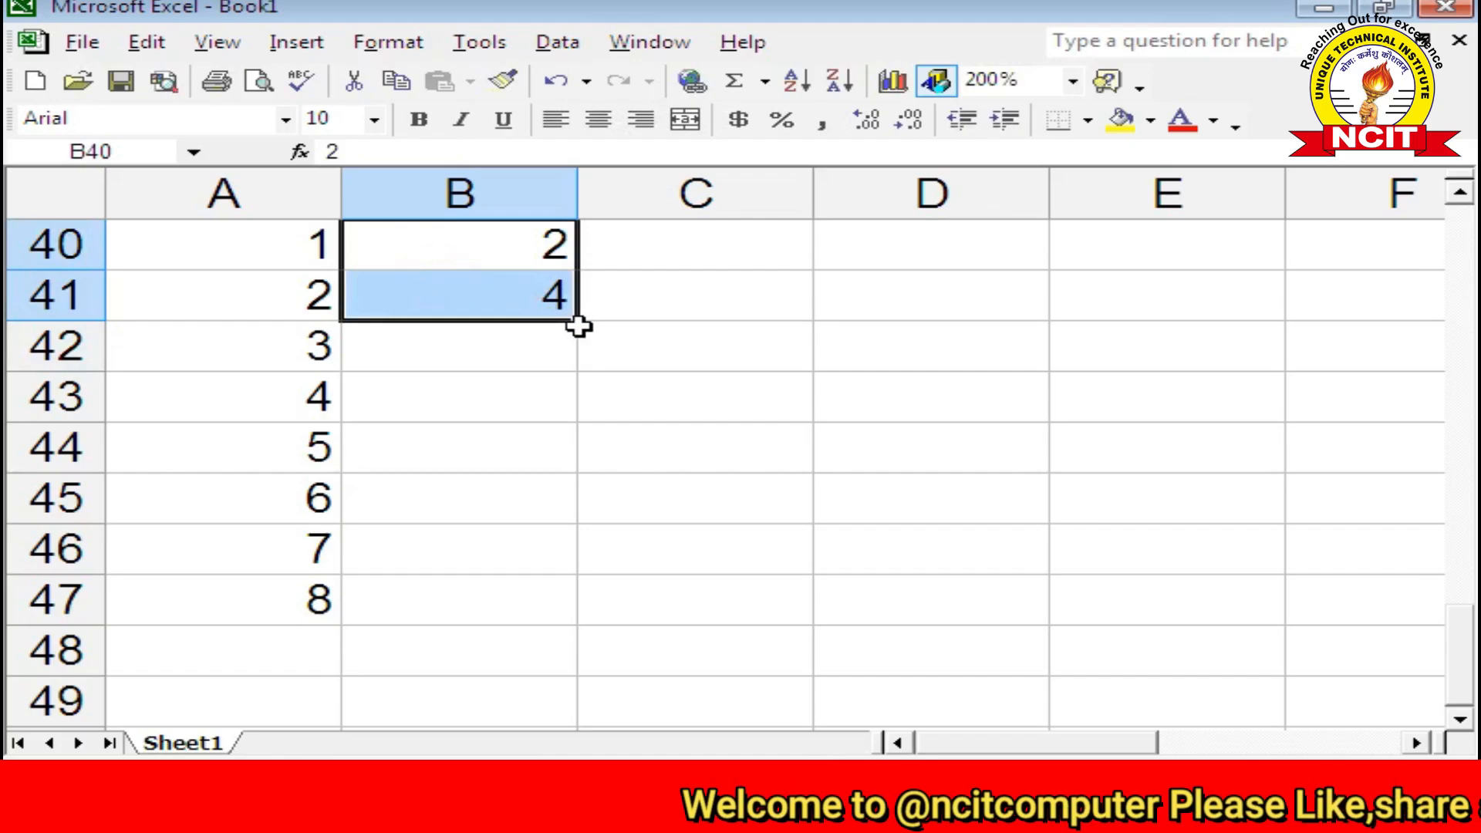
drag(580, 322, 632, 606)
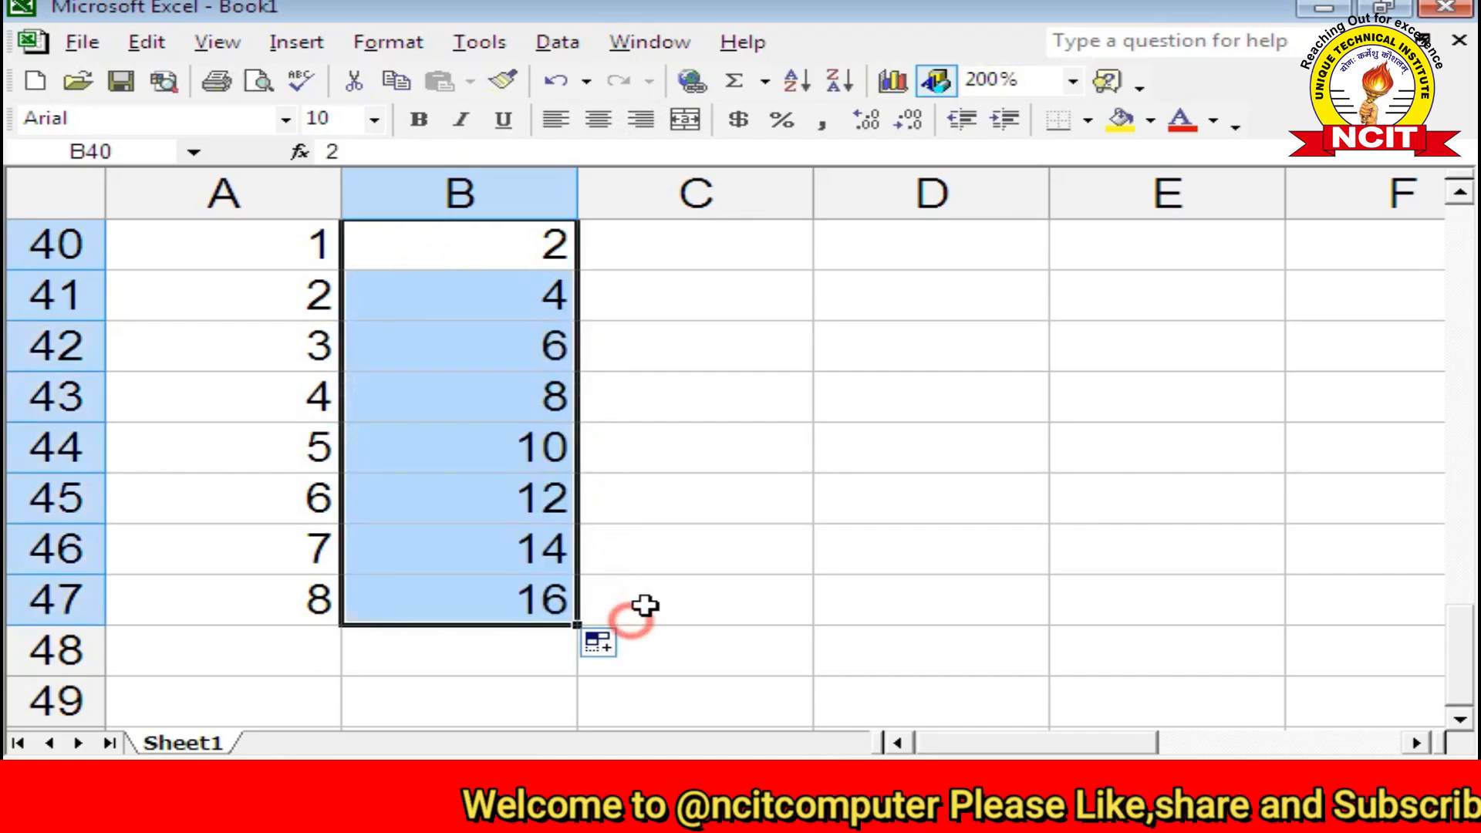
click(717, 450)
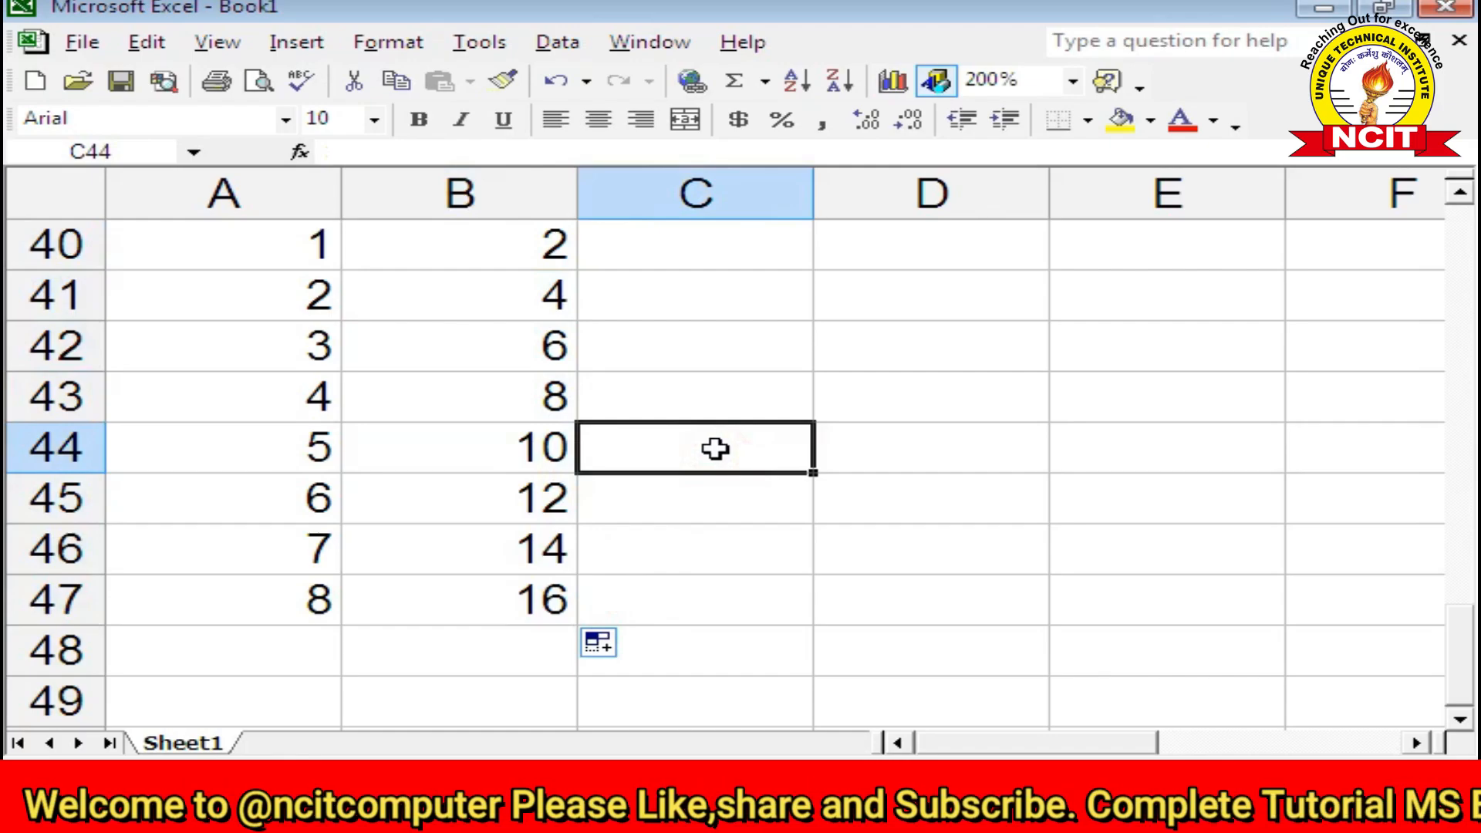
drag(274, 345, 503, 598)
key(Delete)
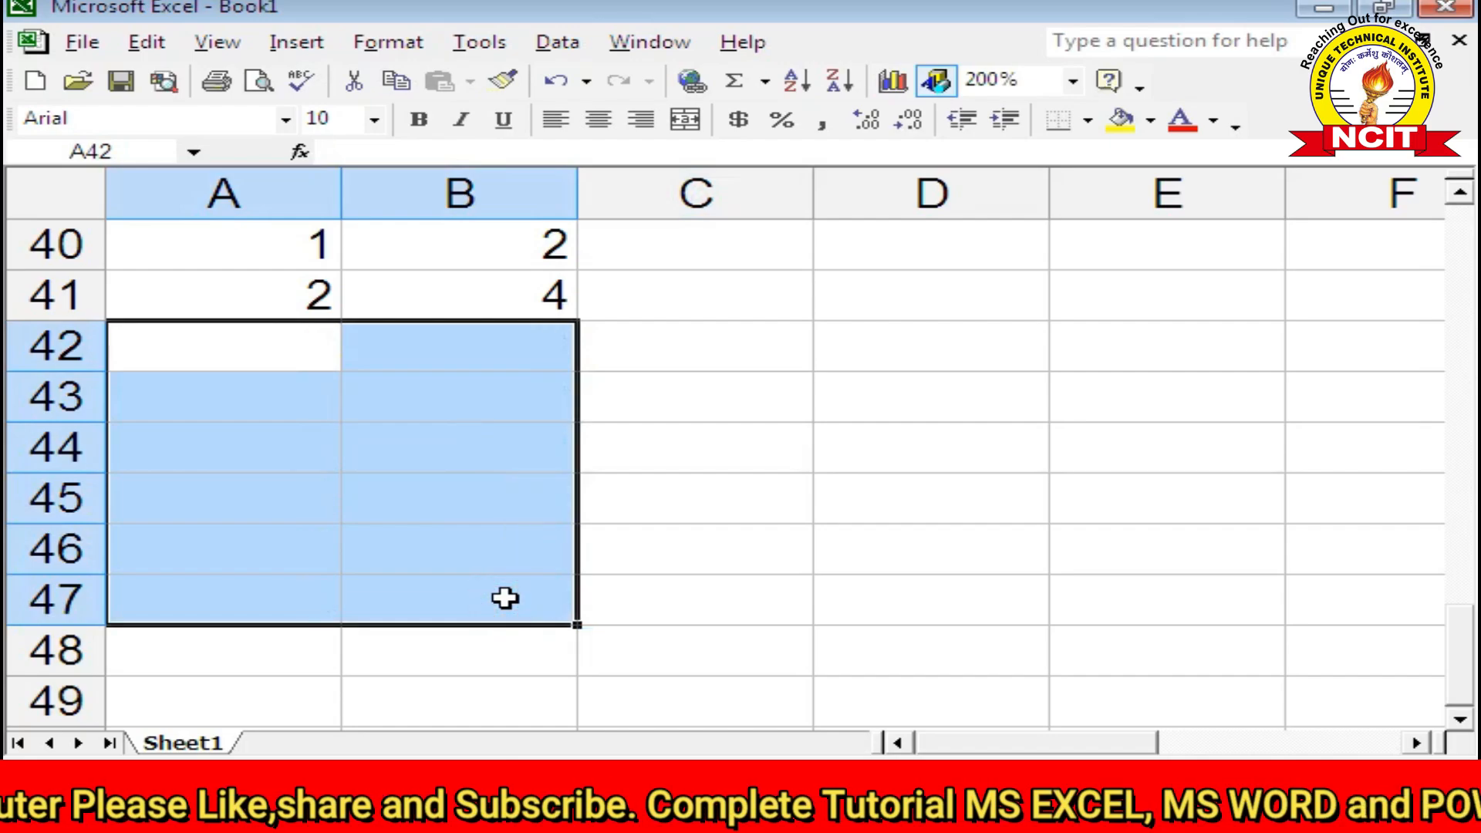
Step: Delete the 2 and 4 from A41:B41 and reselect A40
drag(293, 251, 318, 303)
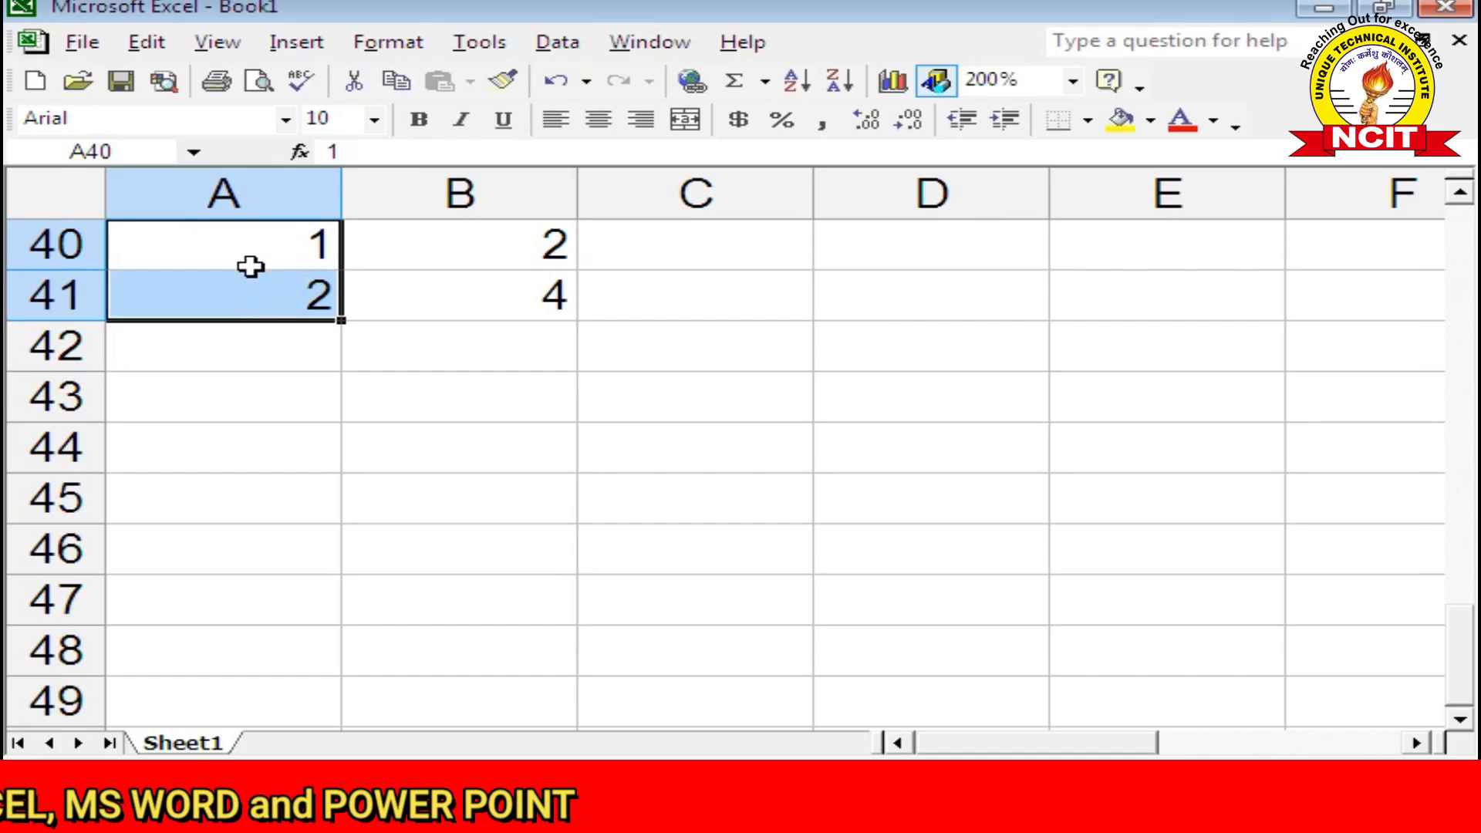
drag(248, 294, 447, 301)
key(Delete)
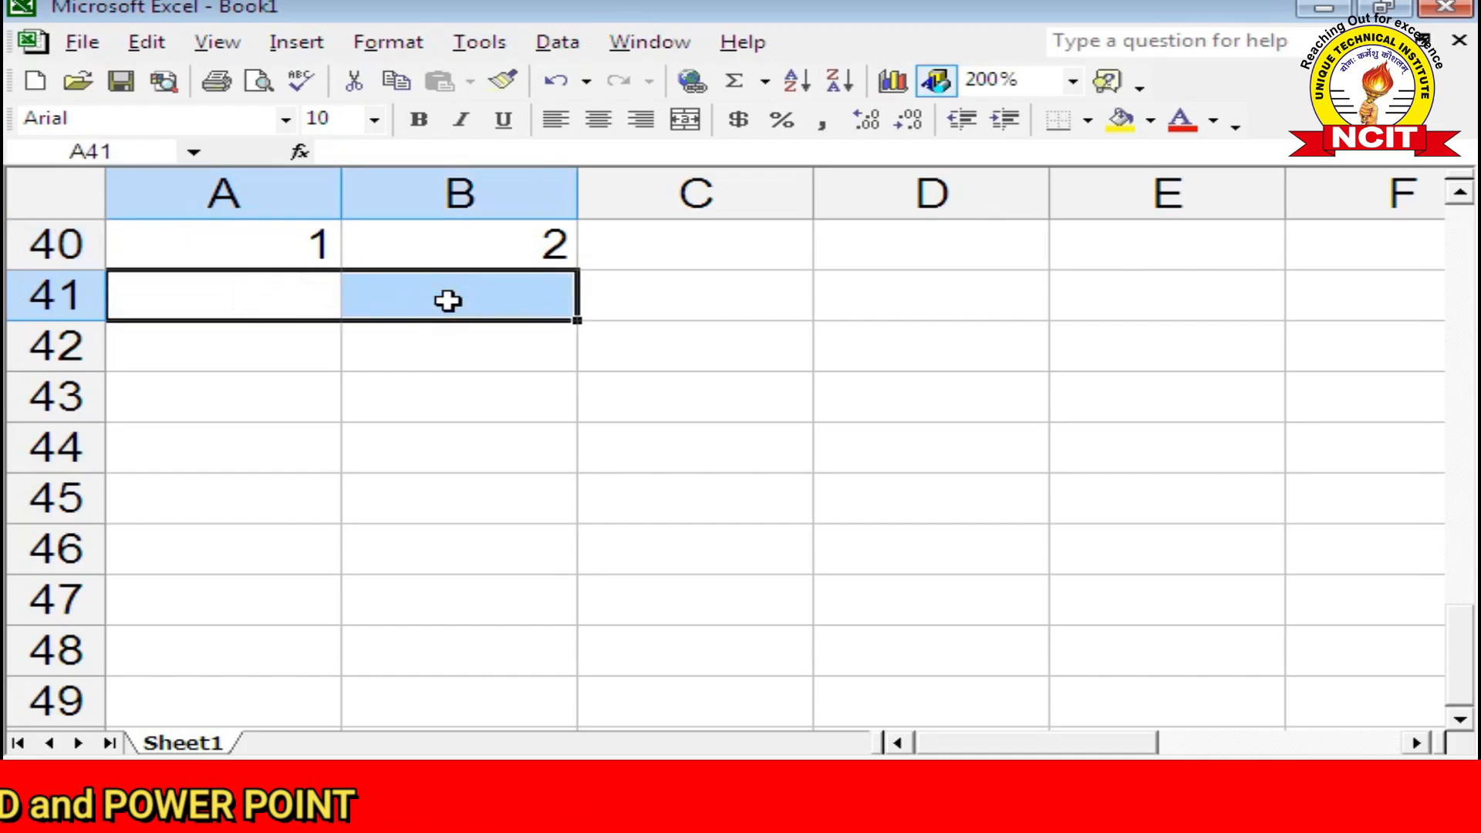
click(313, 243)
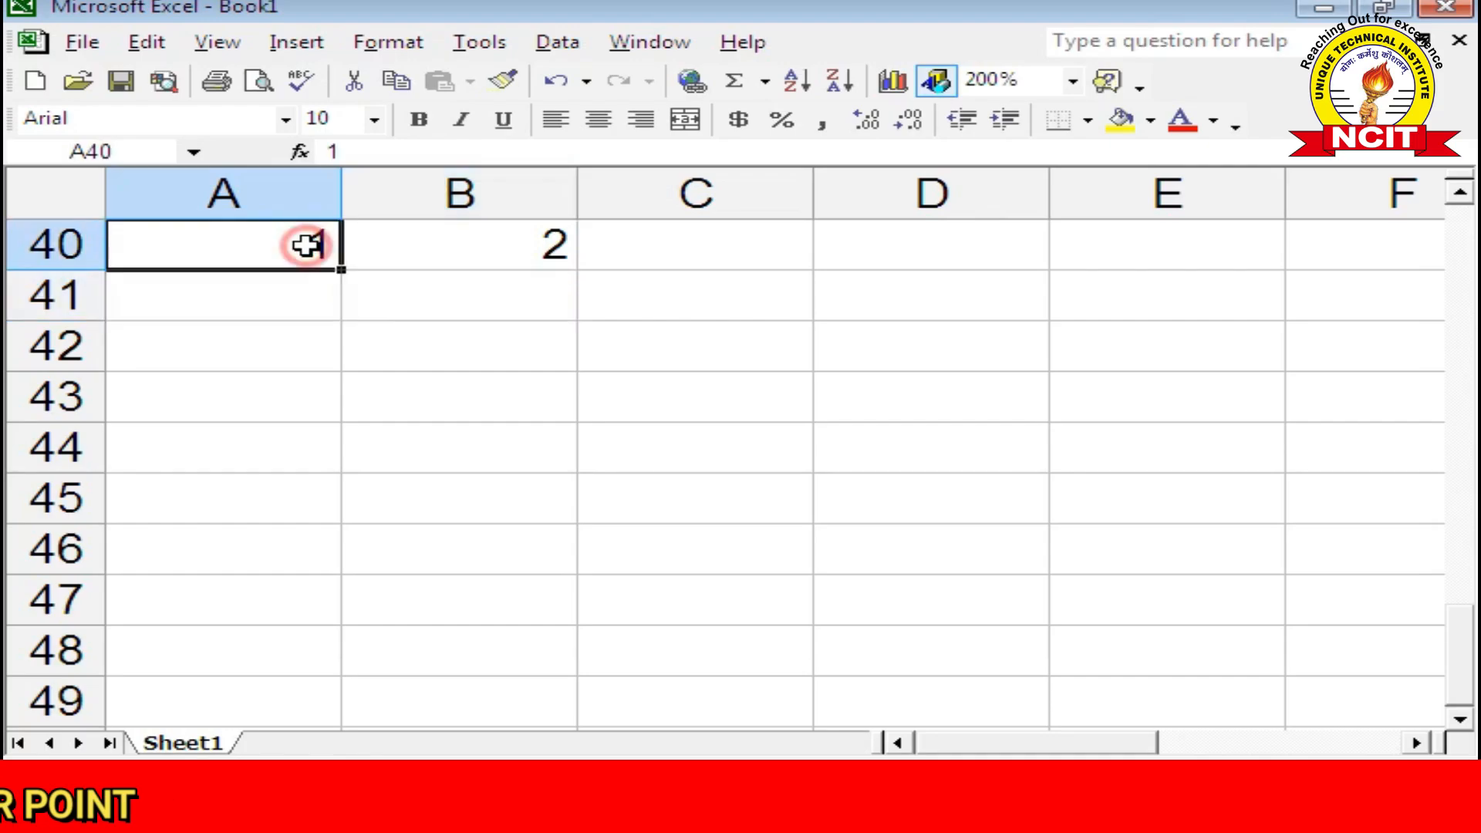
Step: Fill row 40 with a step-1 series in rows, stopping at 50
click(155, 44)
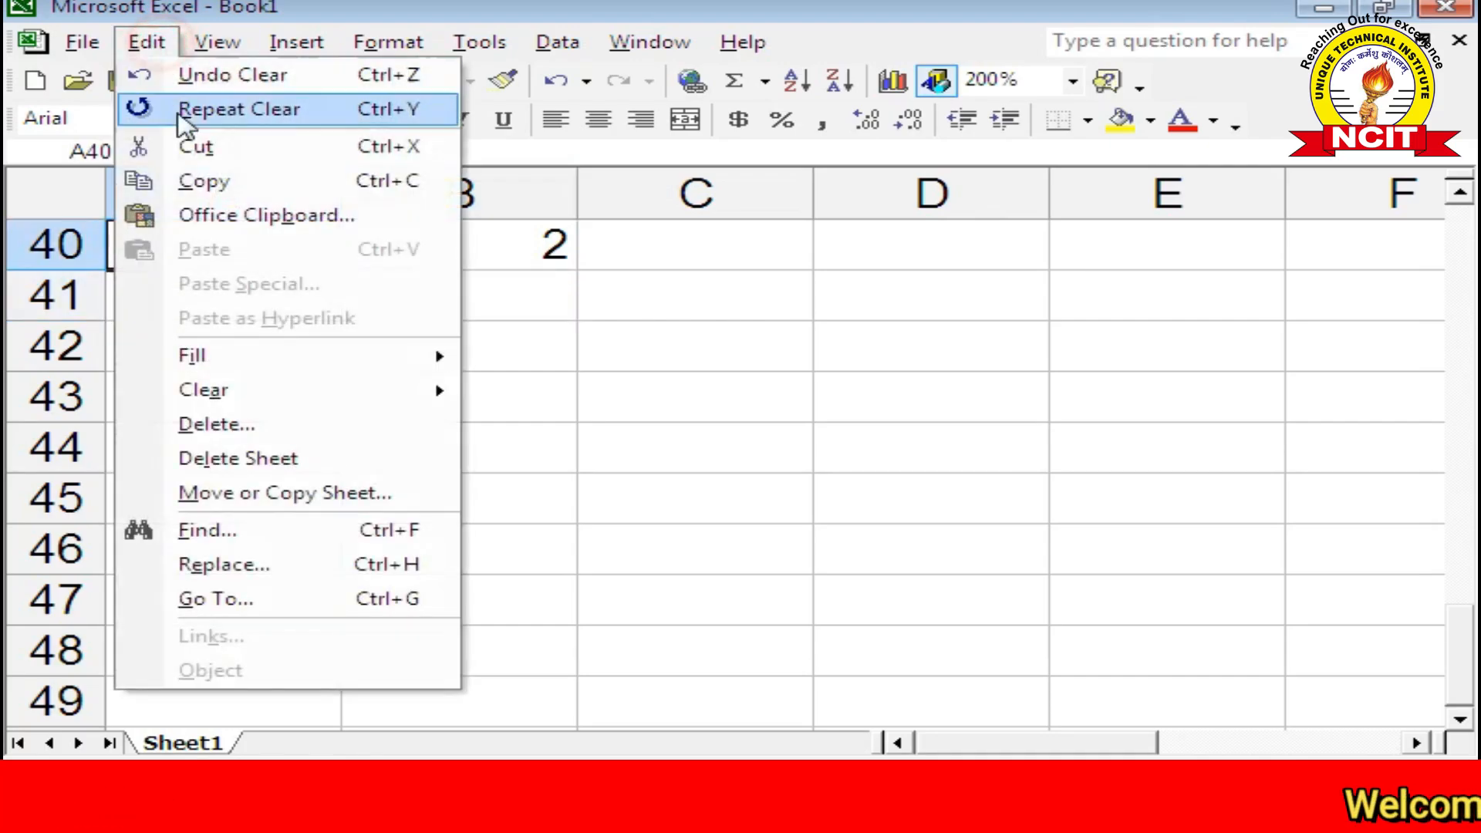
click(241, 354)
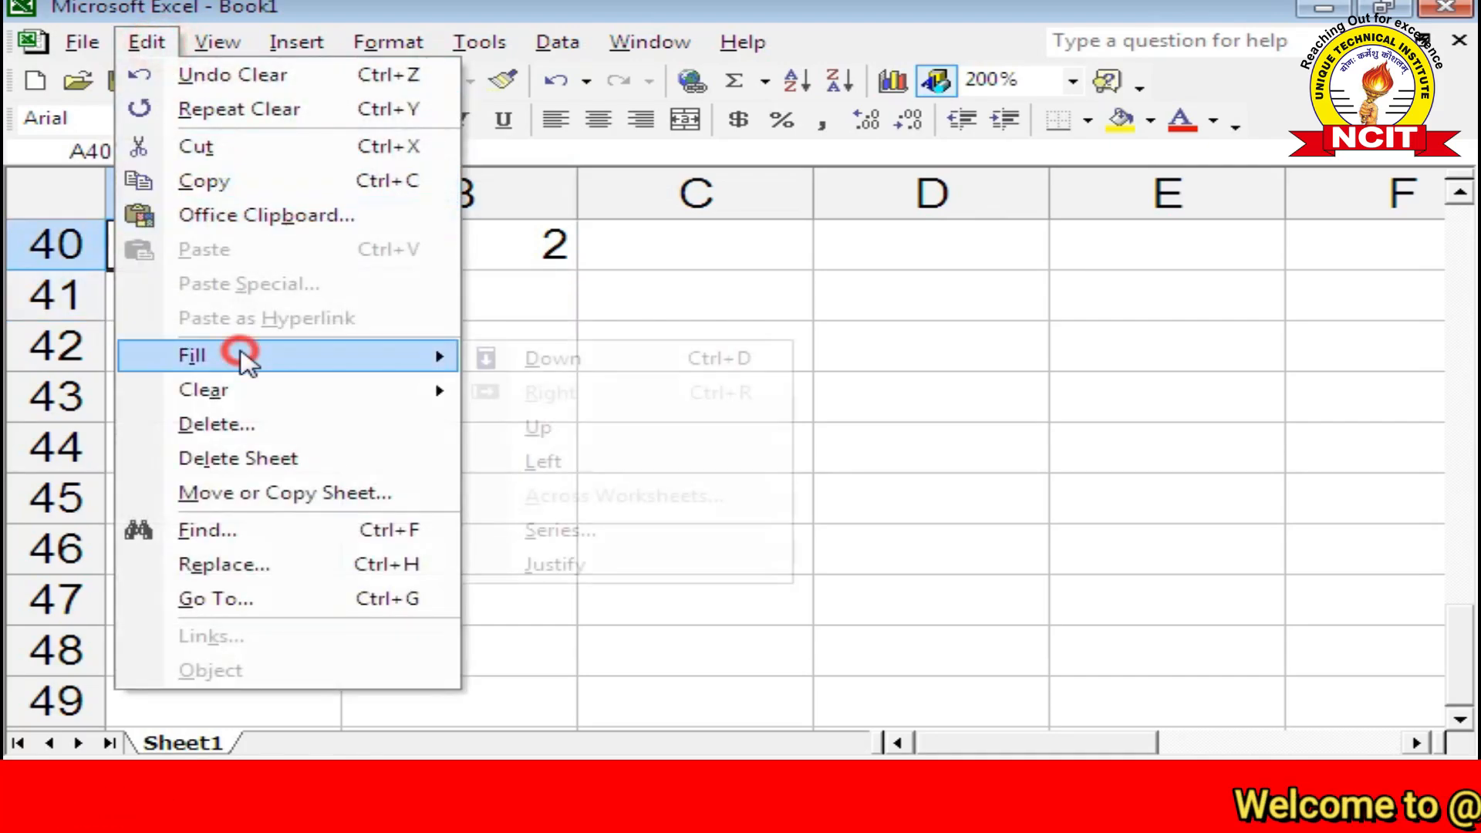
click(609, 532)
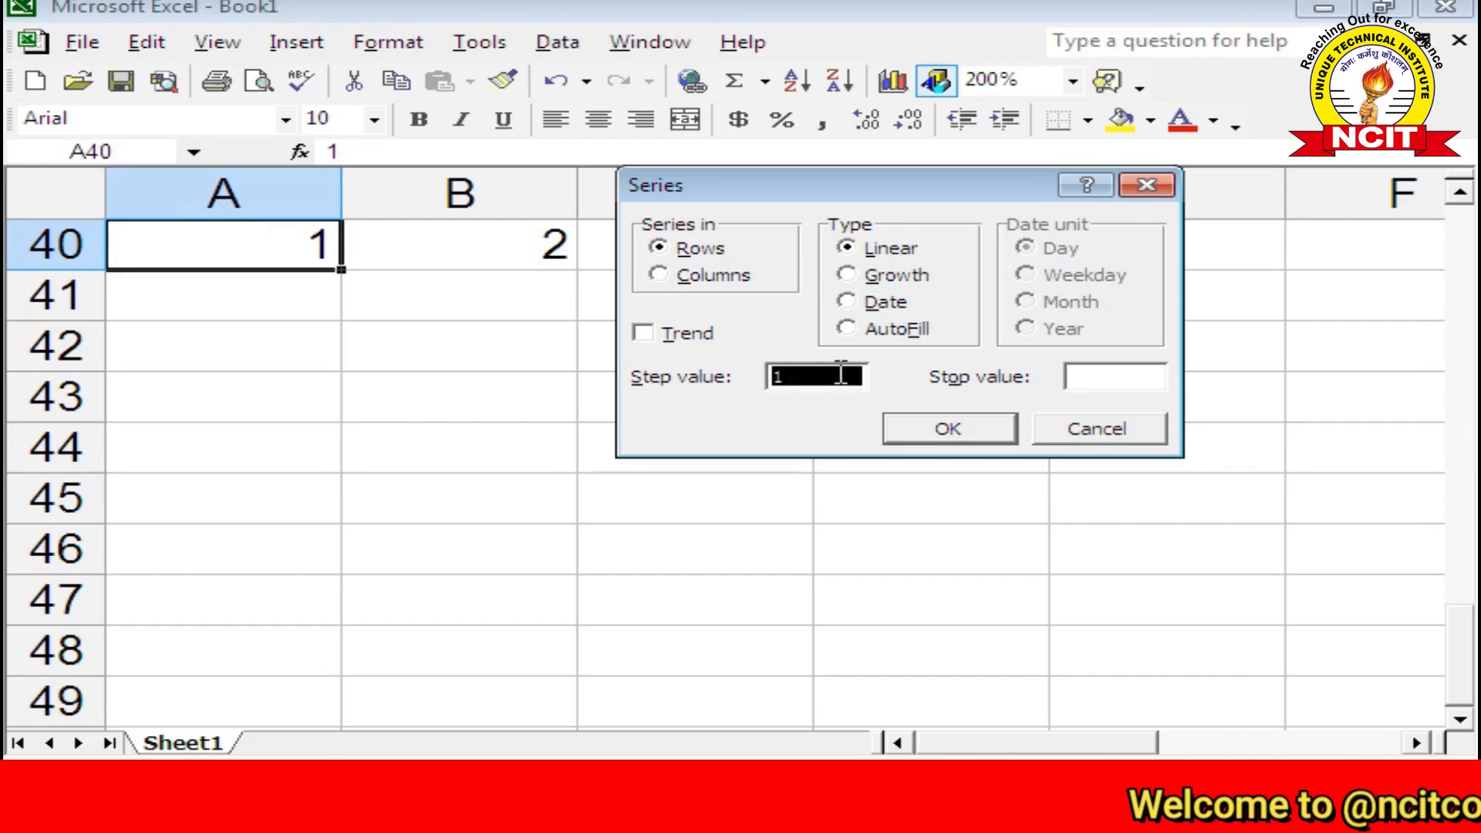
click(1078, 378)
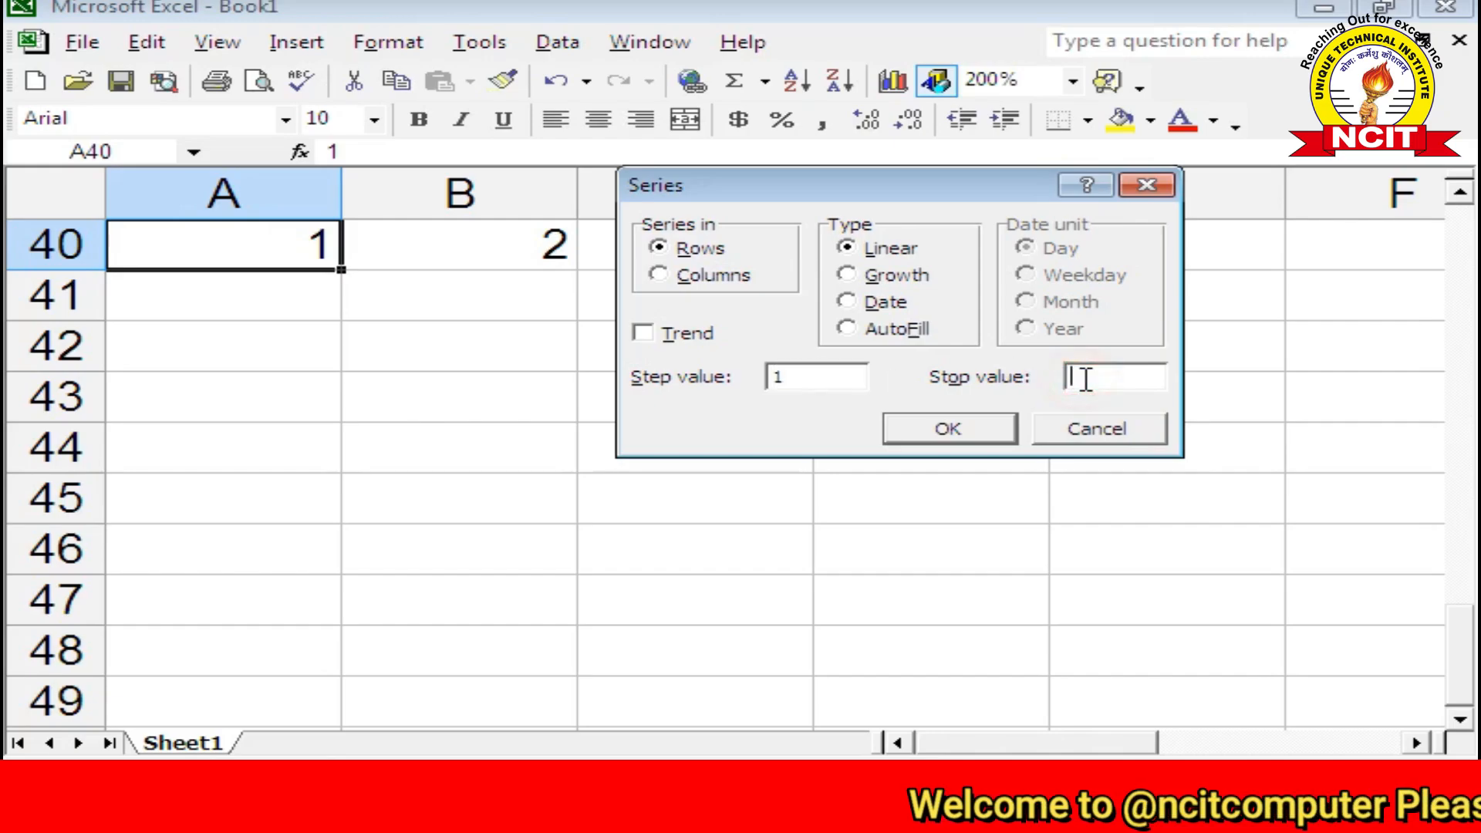
click(779, 375)
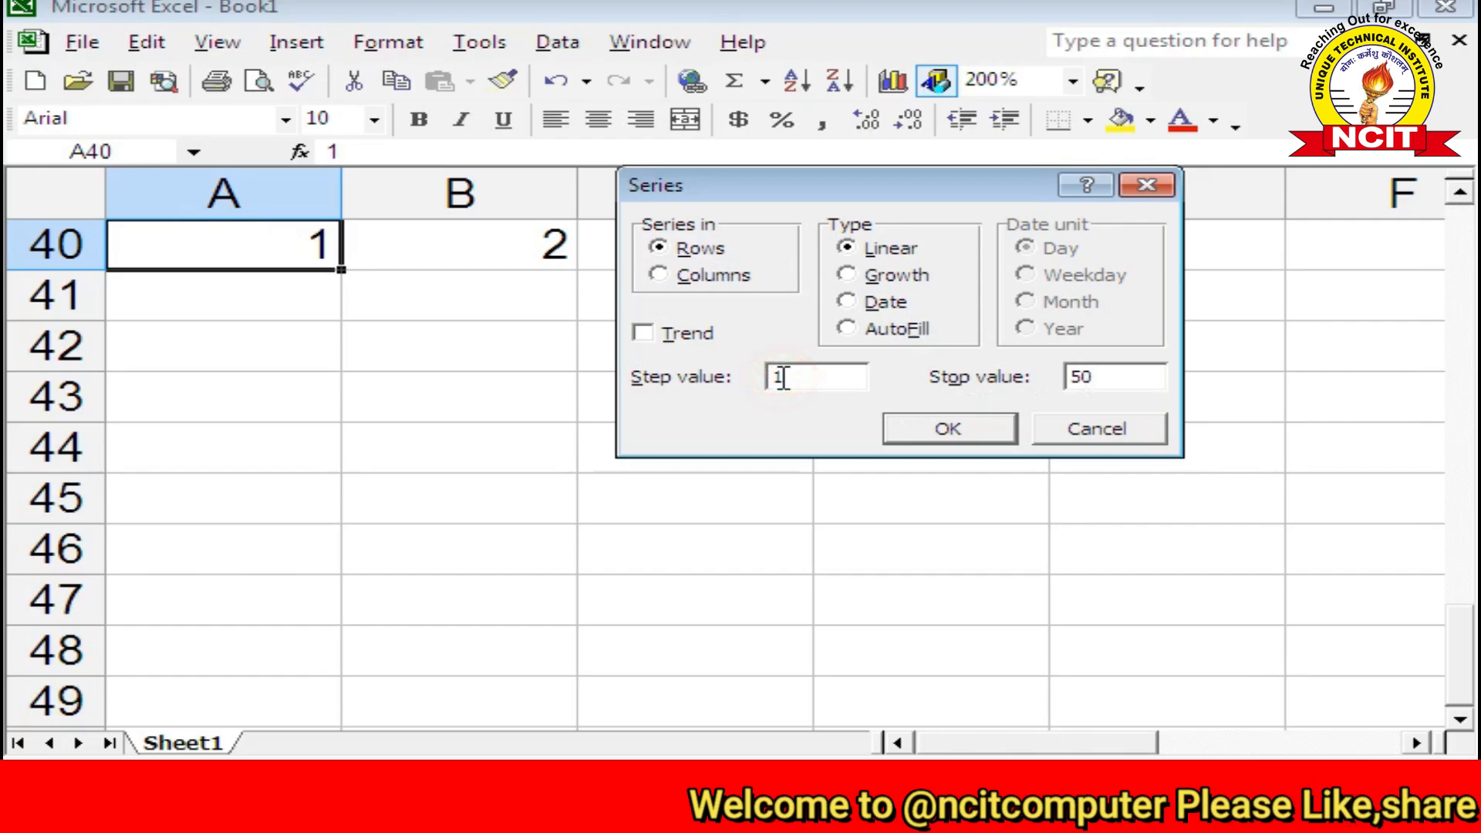
click(1091, 377)
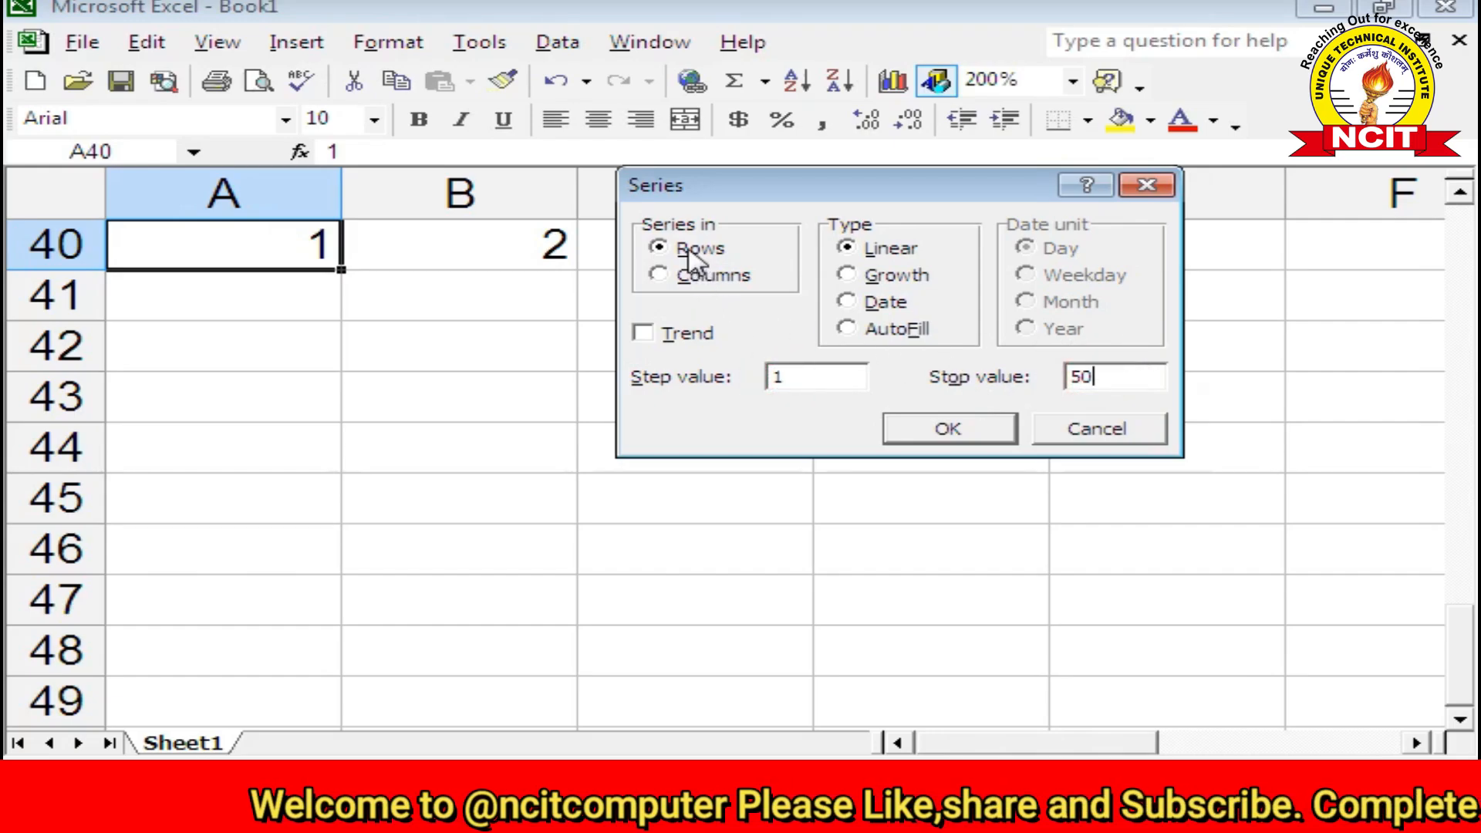
click(945, 426)
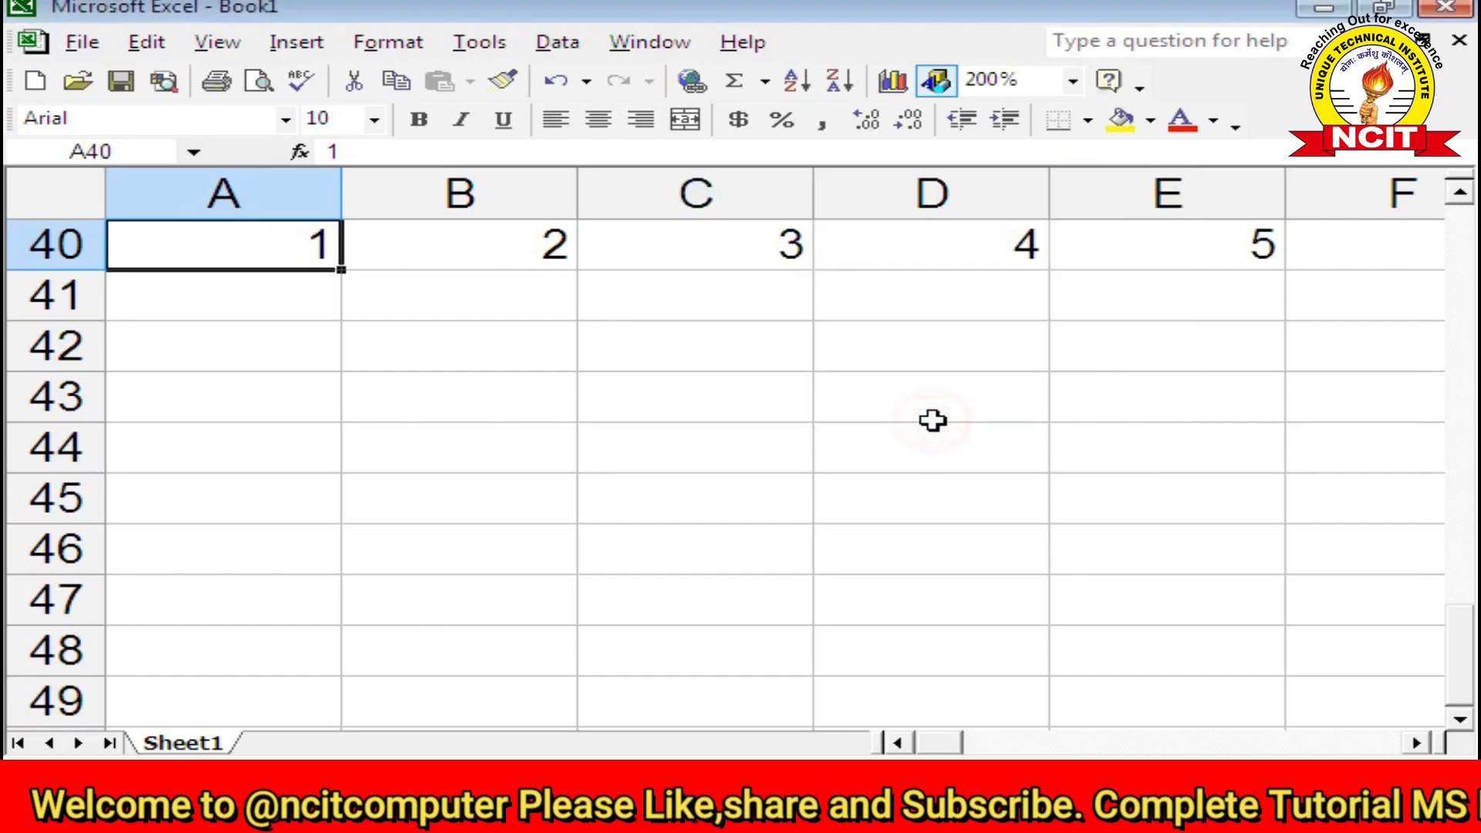
Step: Scroll right along row 40 to confirm the series reaches 50 in AX40, then back
click(1418, 743)
click(1418, 742)
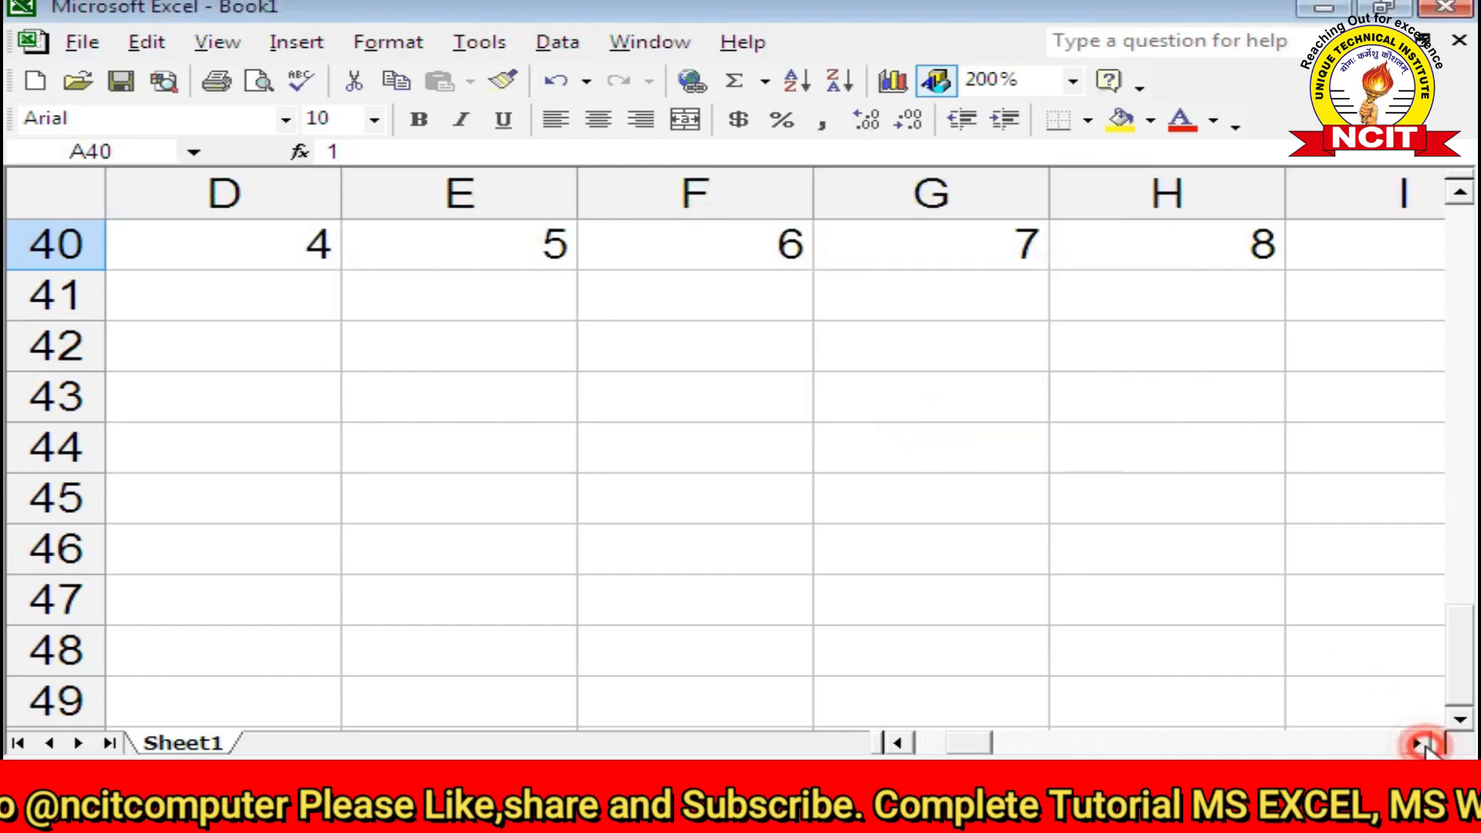
click(1418, 743)
click(1418, 742)
click(1418, 743)
click(1417, 743)
click(1422, 744)
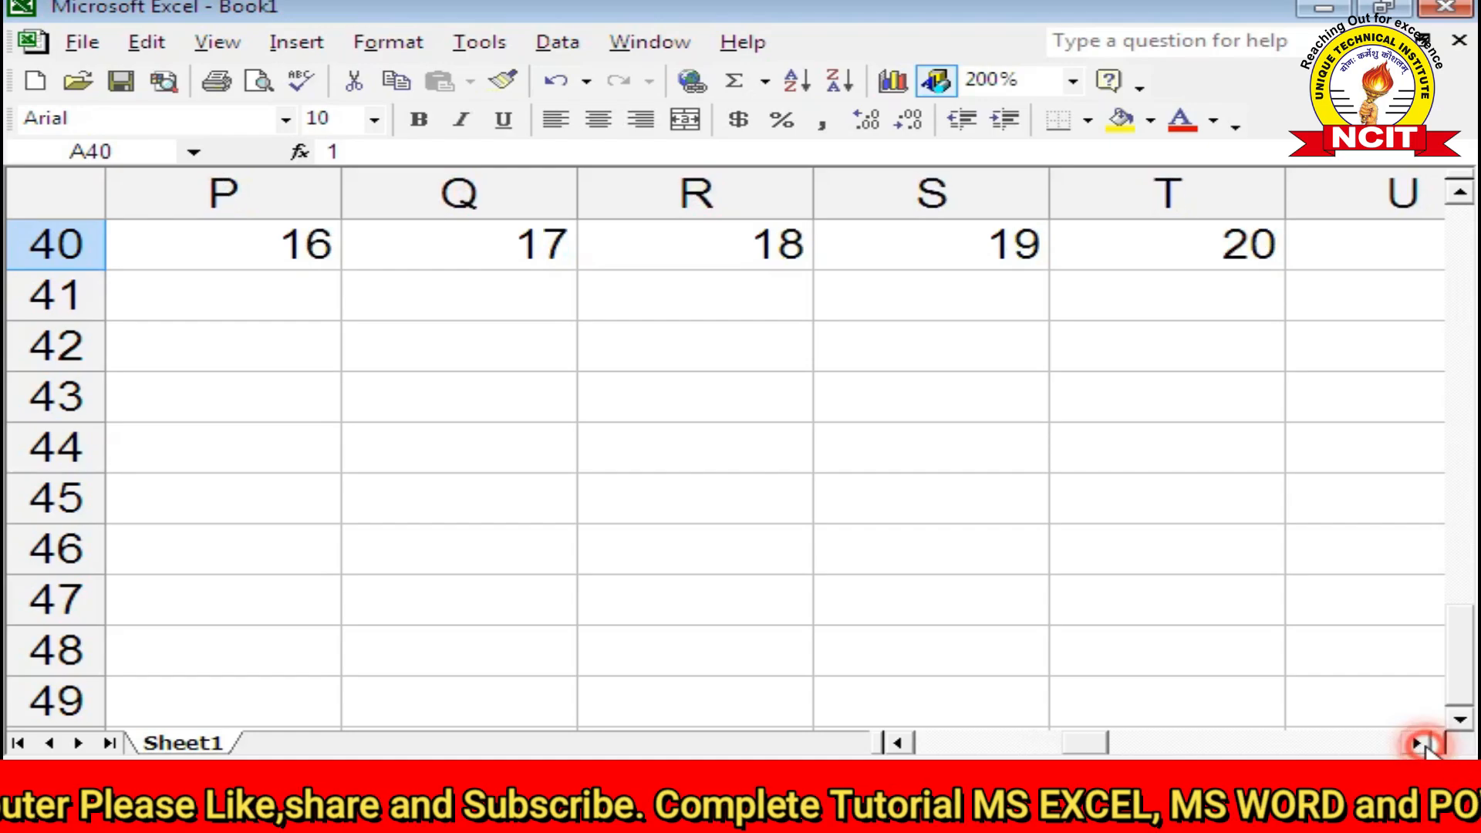
click(1421, 744)
click(1422, 744)
click(1421, 744)
click(1422, 744)
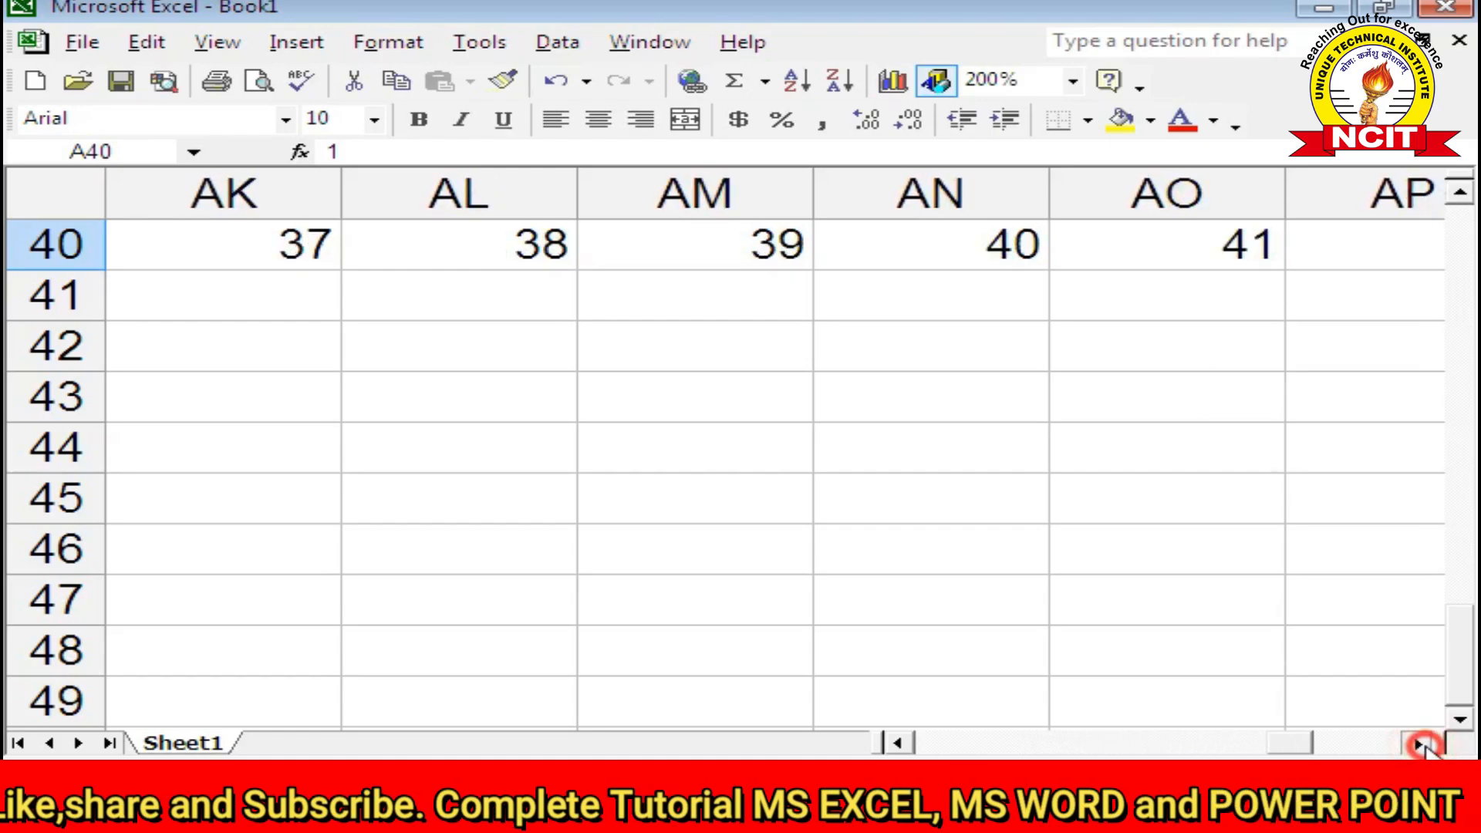
click(1421, 744)
click(1421, 744)
click(1421, 744)
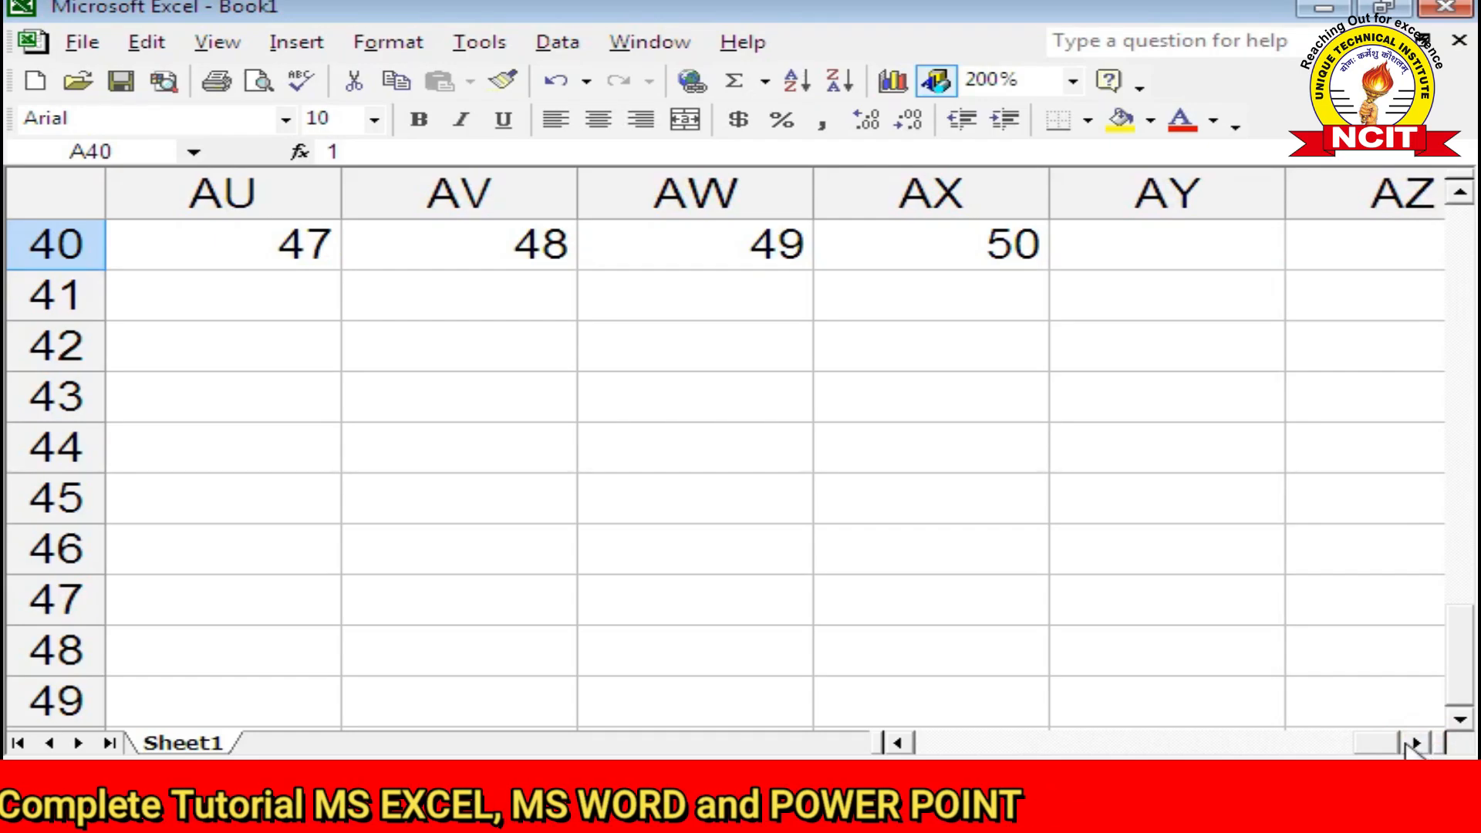
click(900, 744)
drag(901, 745, 901, 744)
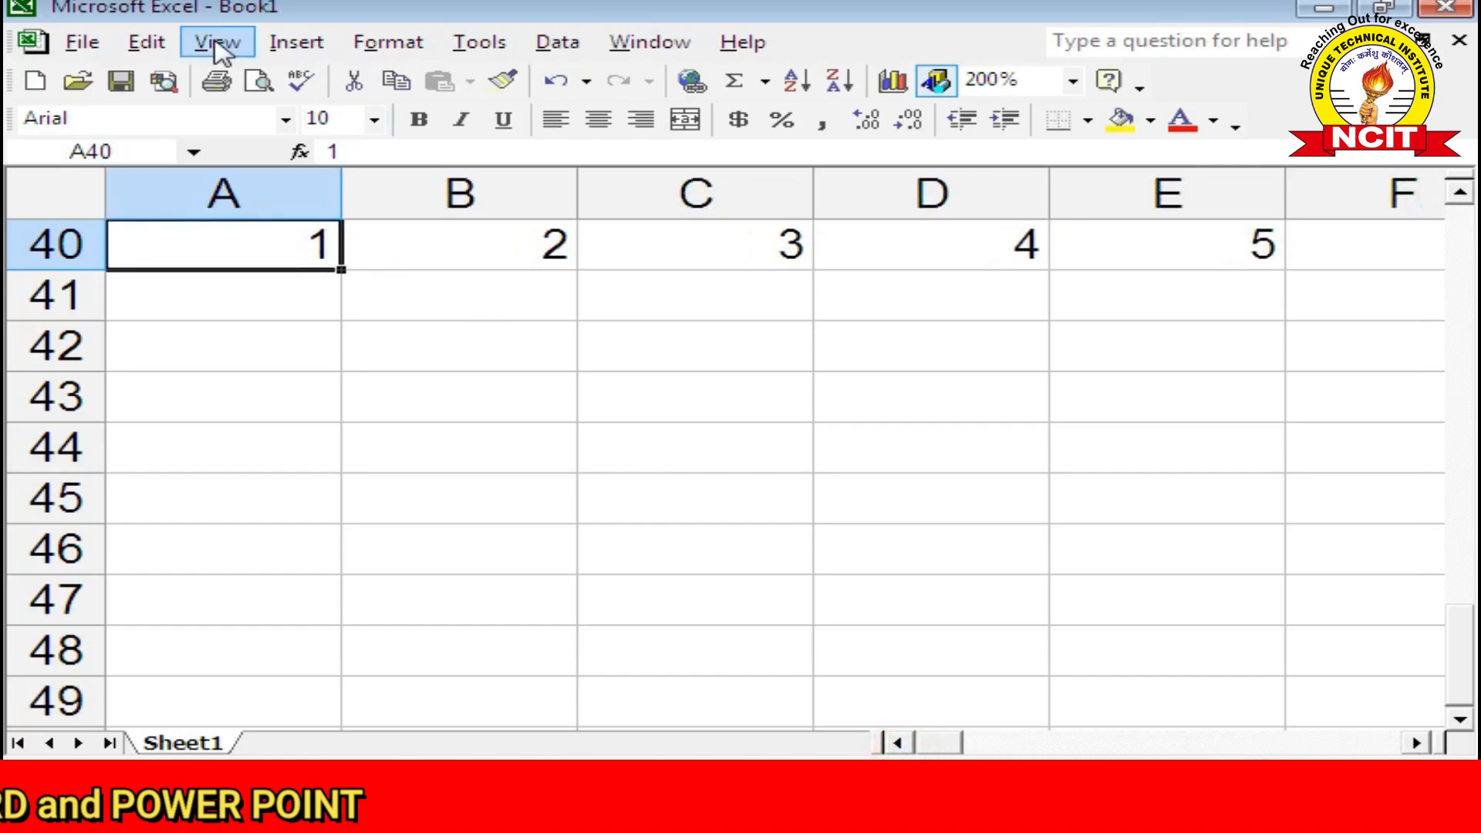
Step: Fill column A down from A40 with a step-1 series in columns, stopping at 50
click(151, 45)
mouse_move(224, 357)
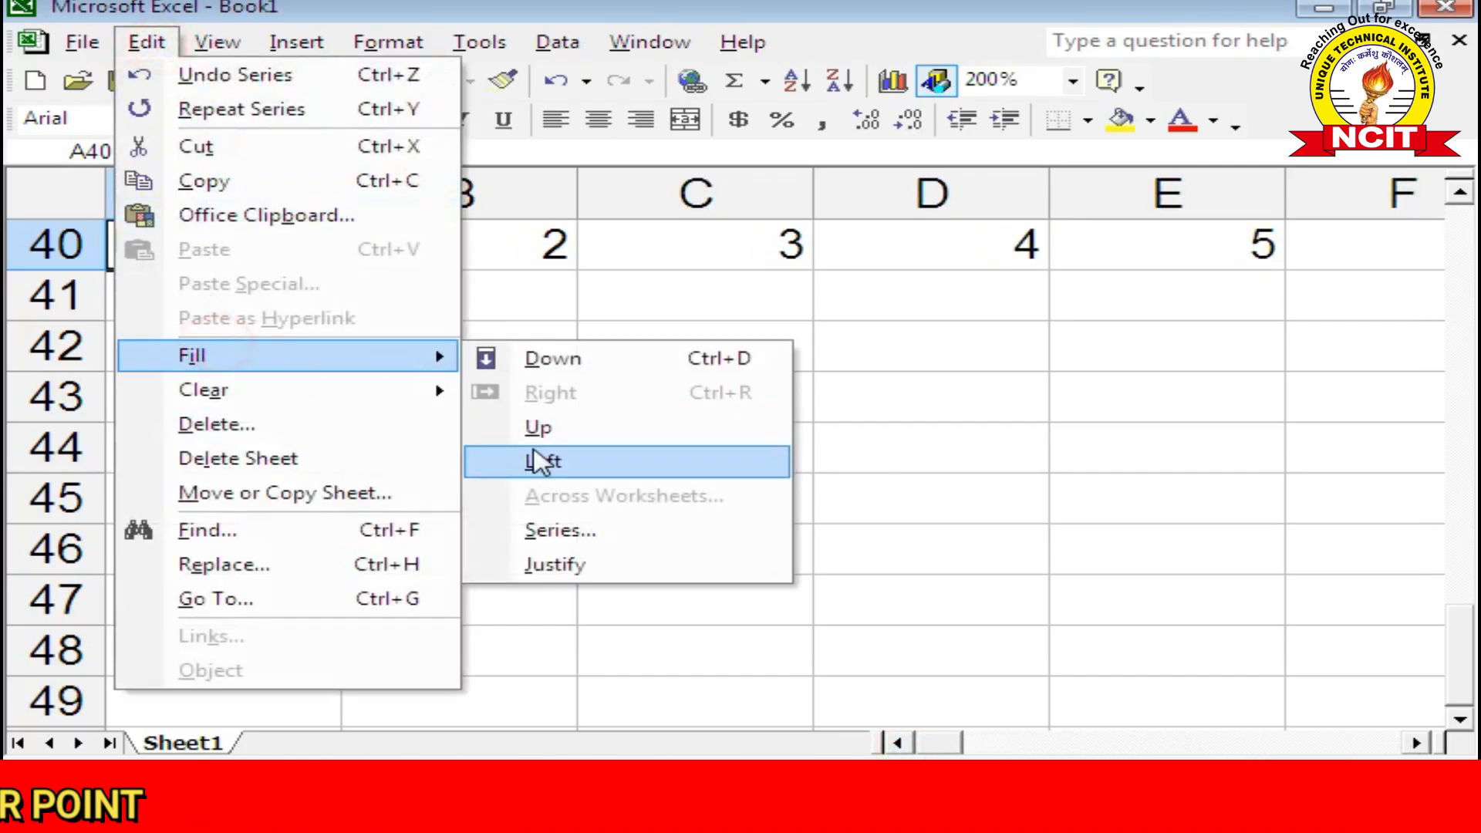
click(566, 532)
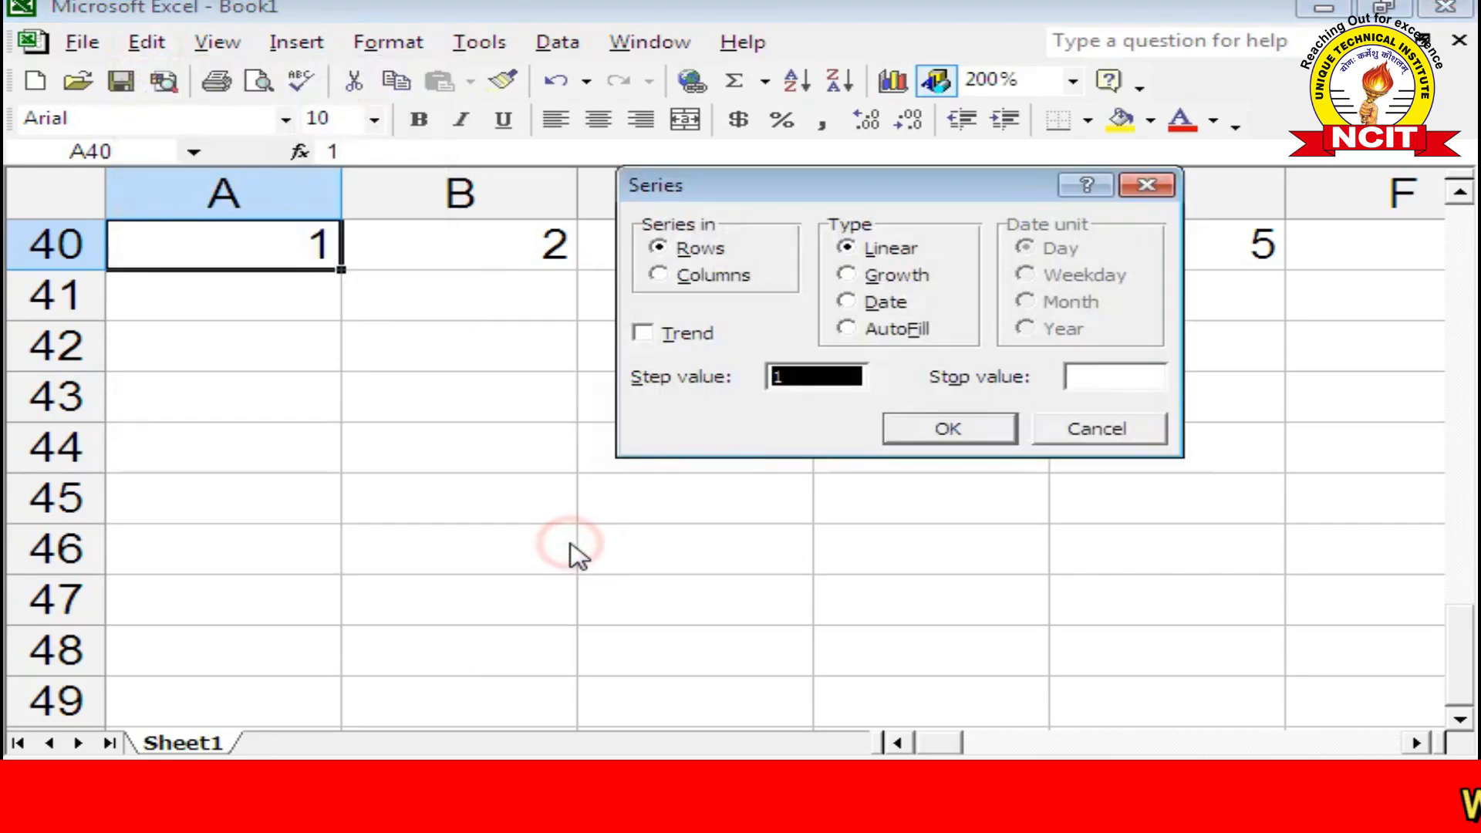
click(657, 275)
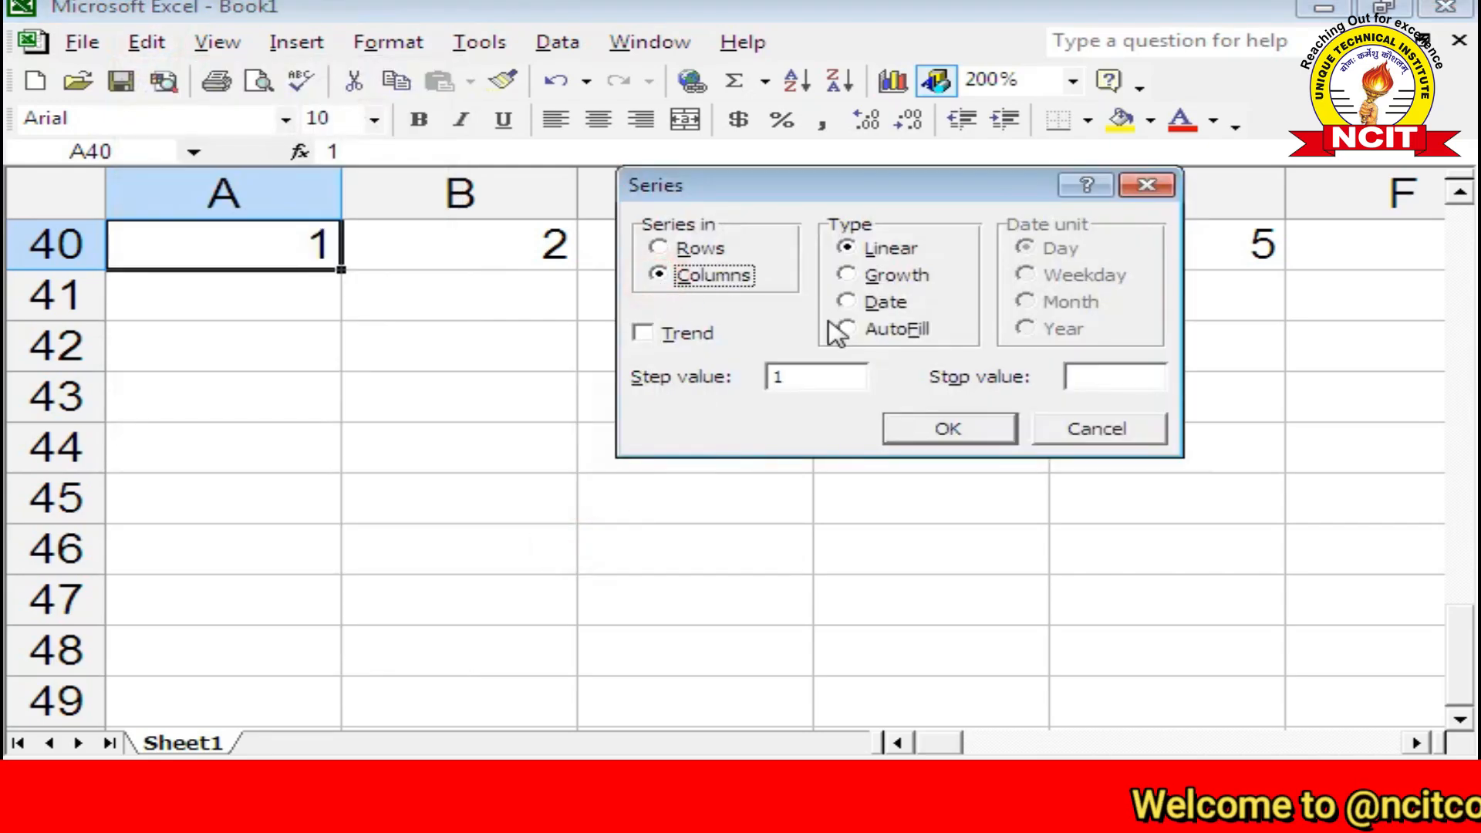
click(787, 375)
click(1080, 374)
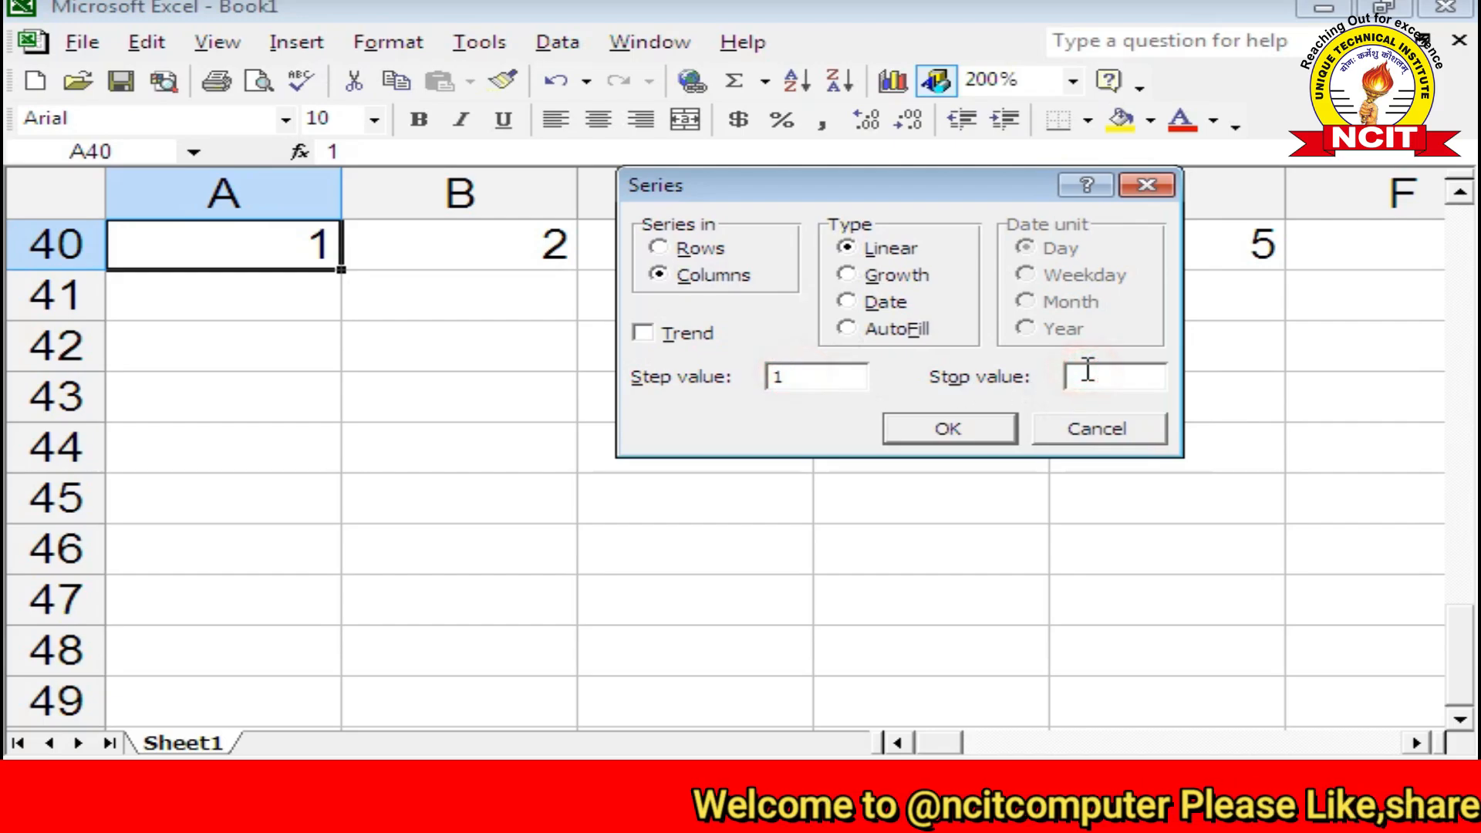
click(949, 429)
Step: Scroll down column A to check the count, then select B40
scroll(501, 393, down, 6)
scroll(474, 403, down, 14)
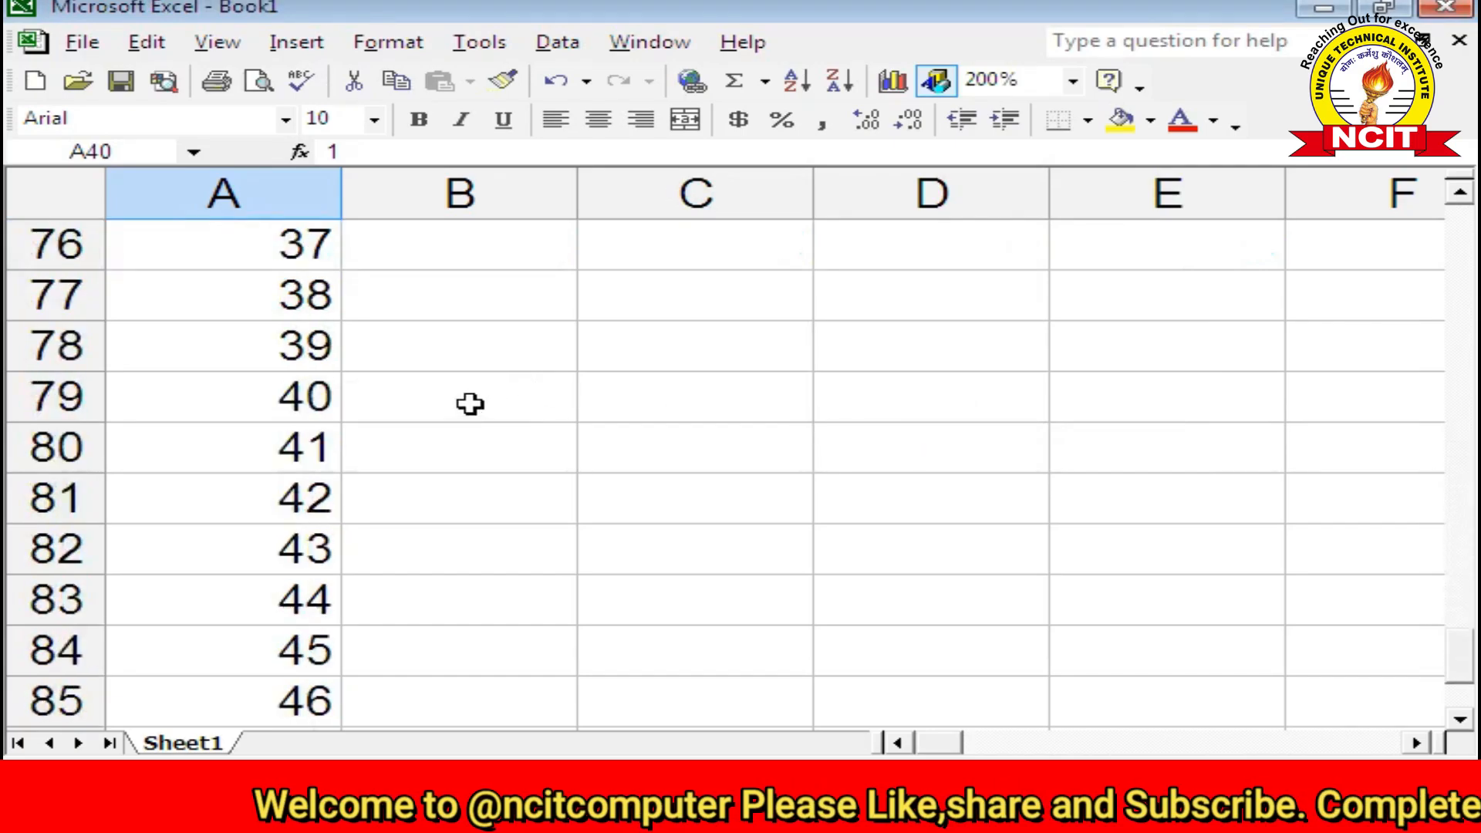
scroll(468, 392, up, 5)
scroll(468, 393, up, 17)
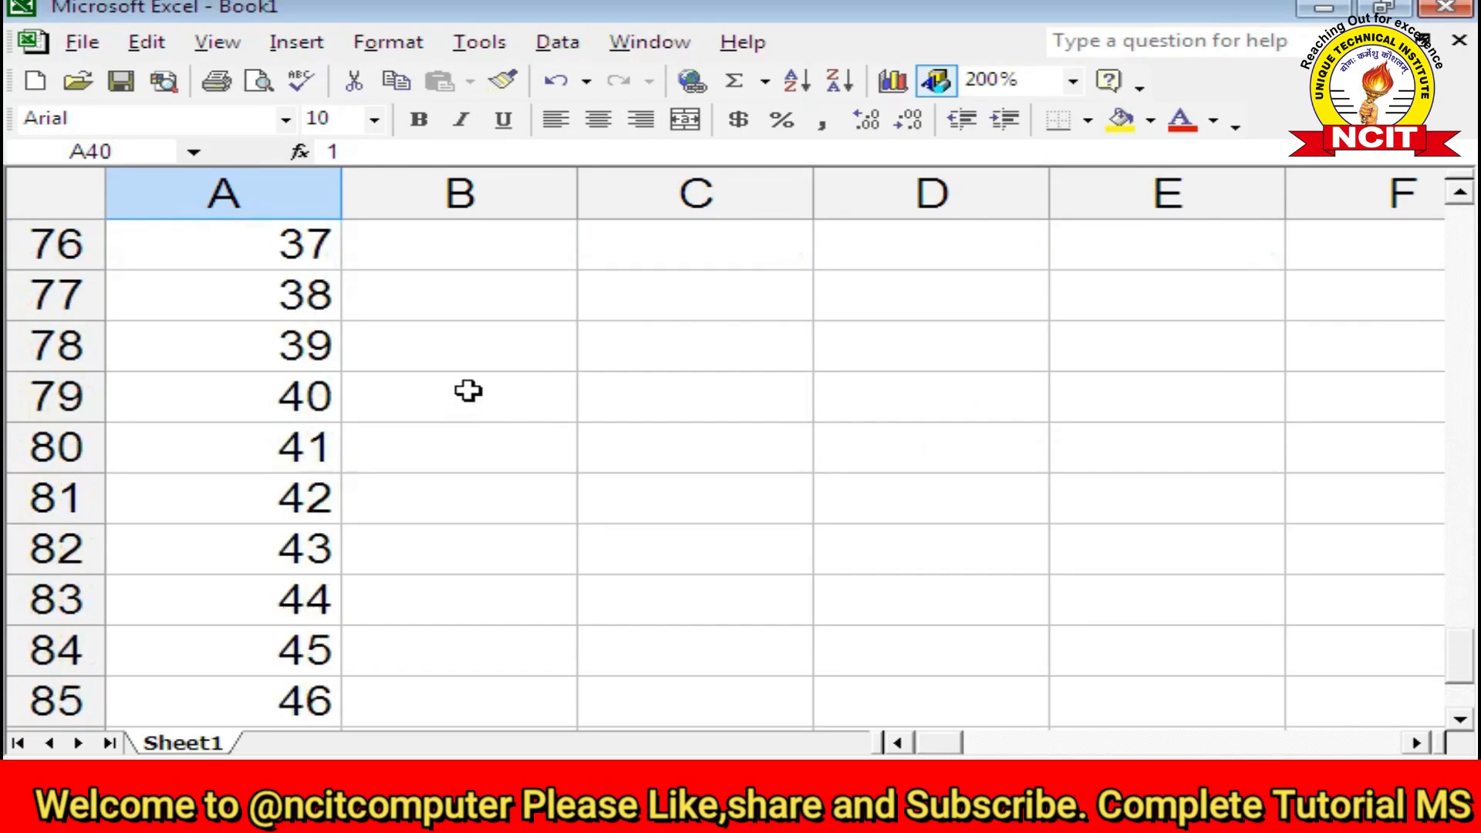
scroll(462, 397, down, 3)
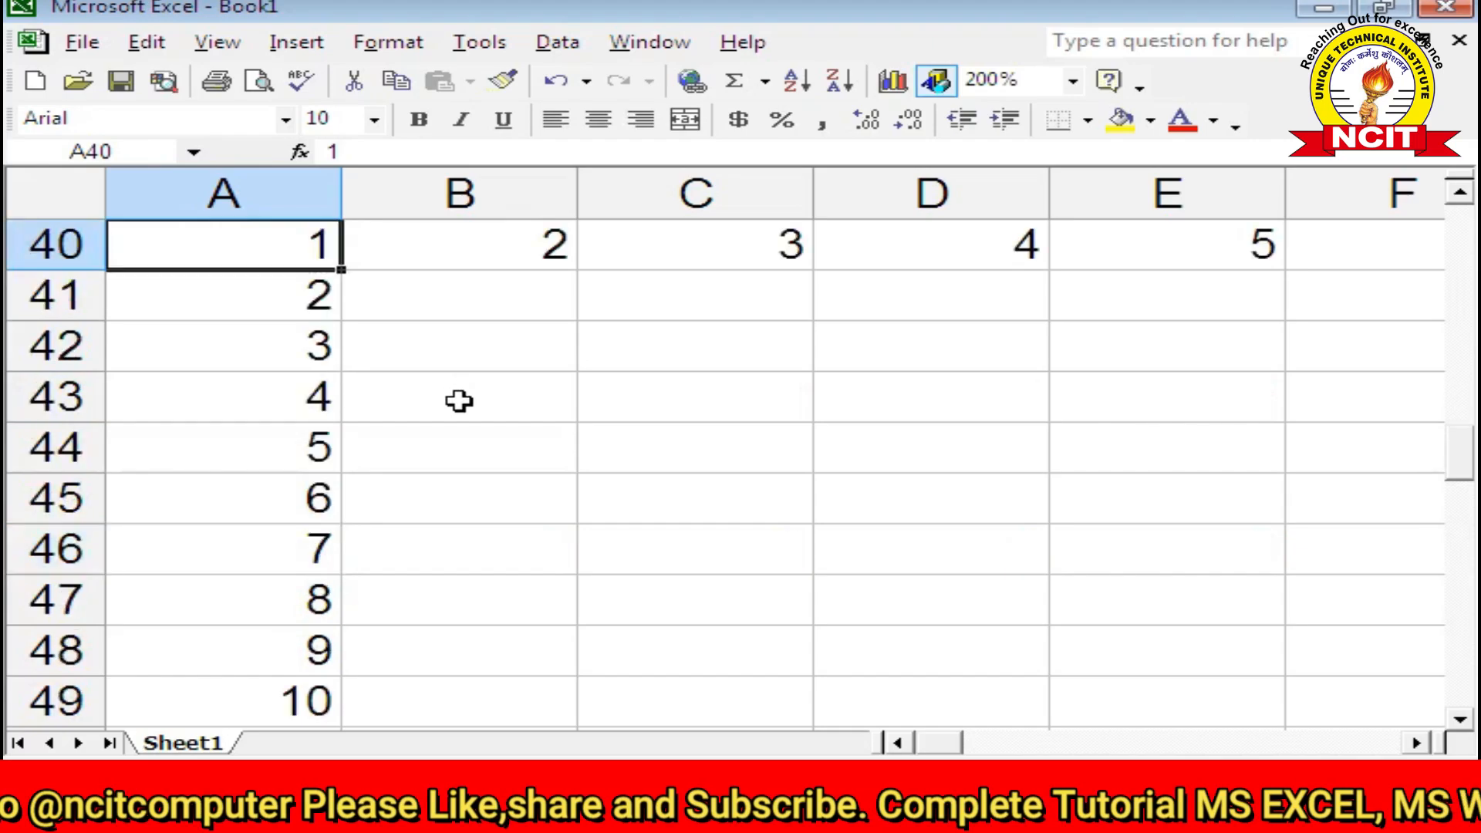
scroll(343, 344, up, 2)
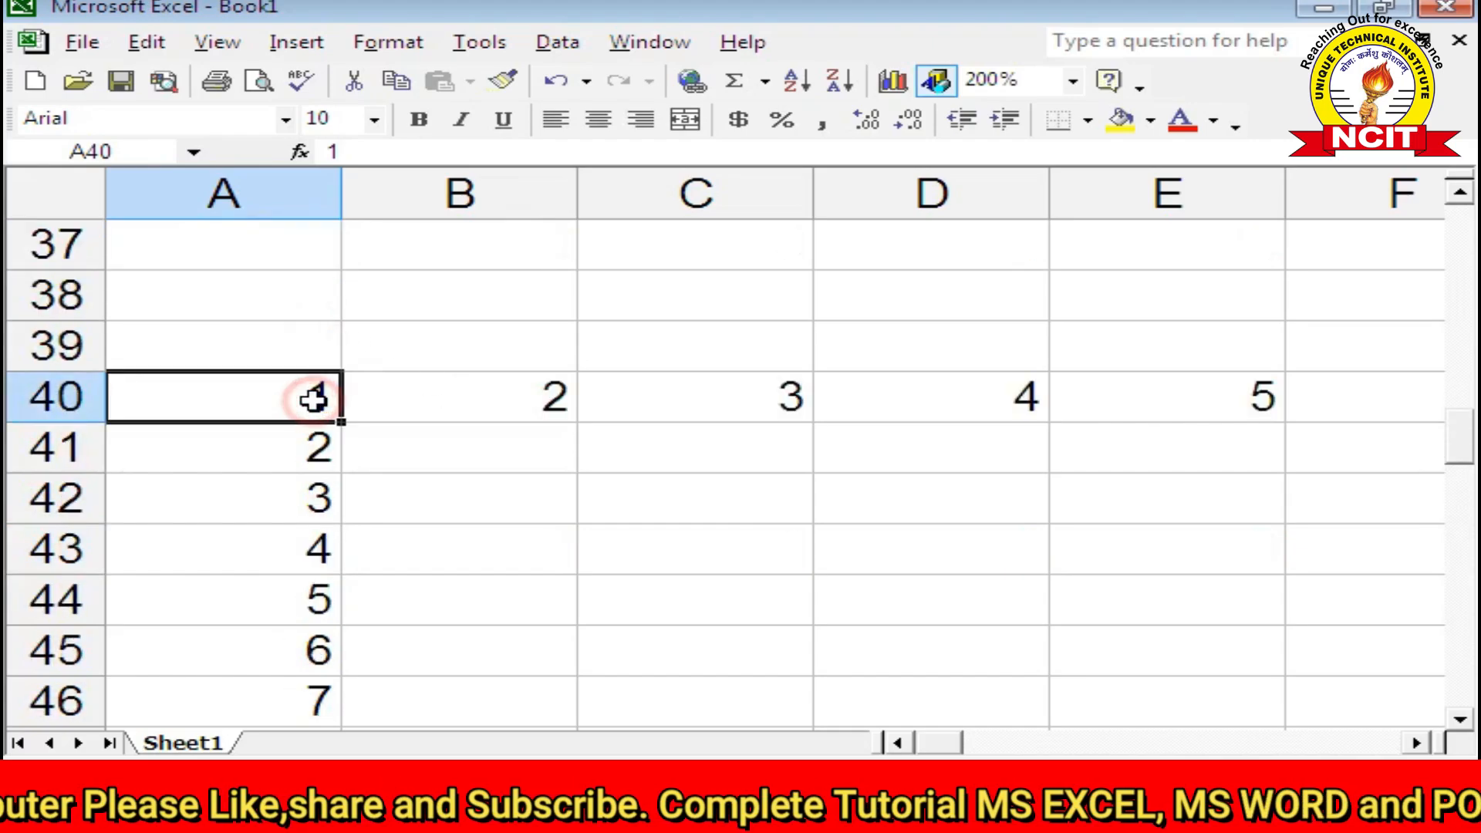
click(452, 413)
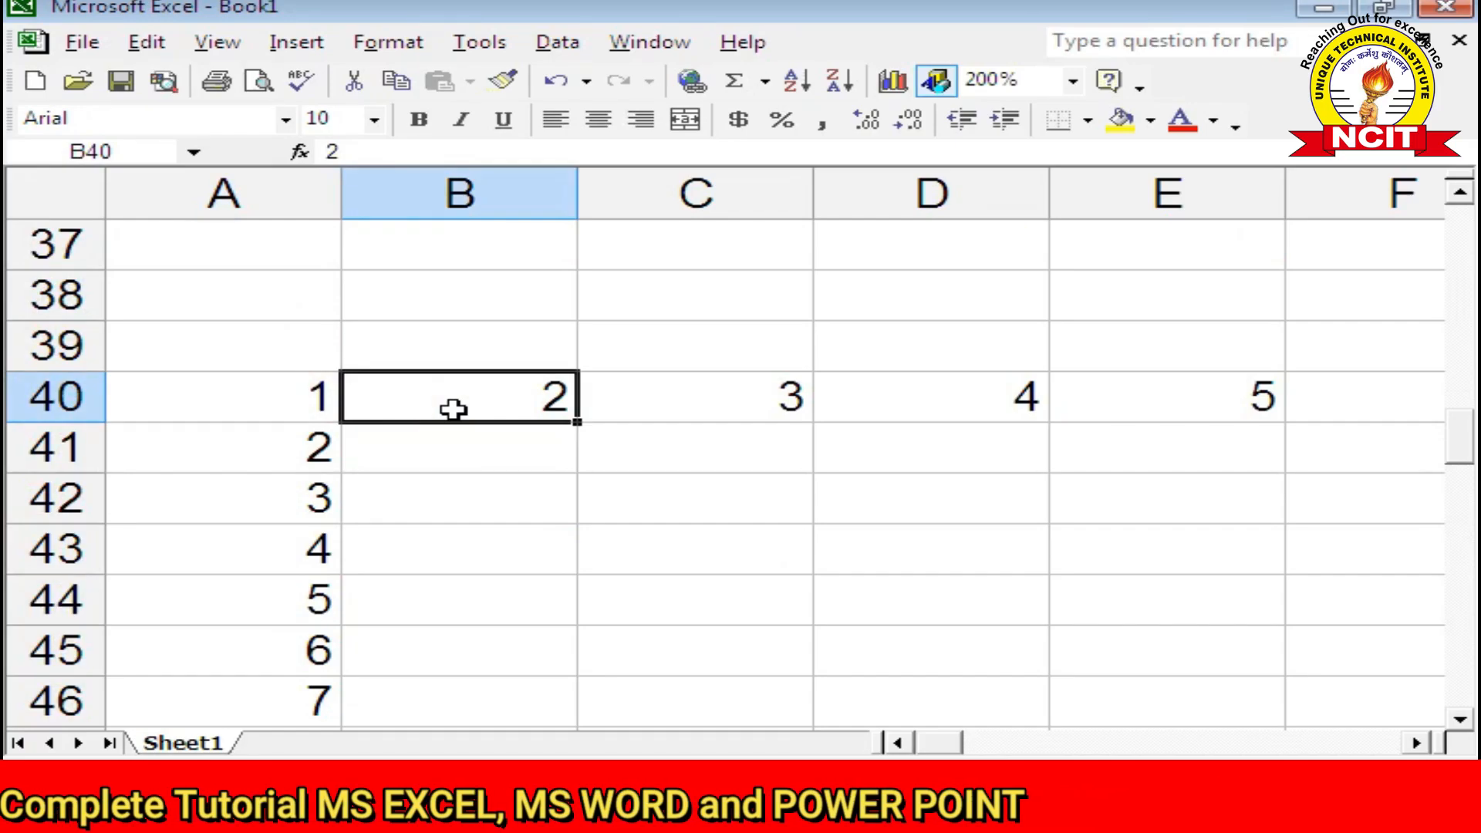
Step: Fill column B down from B40 as a column series with step 2, stopping at 20
click(148, 43)
click(197, 359)
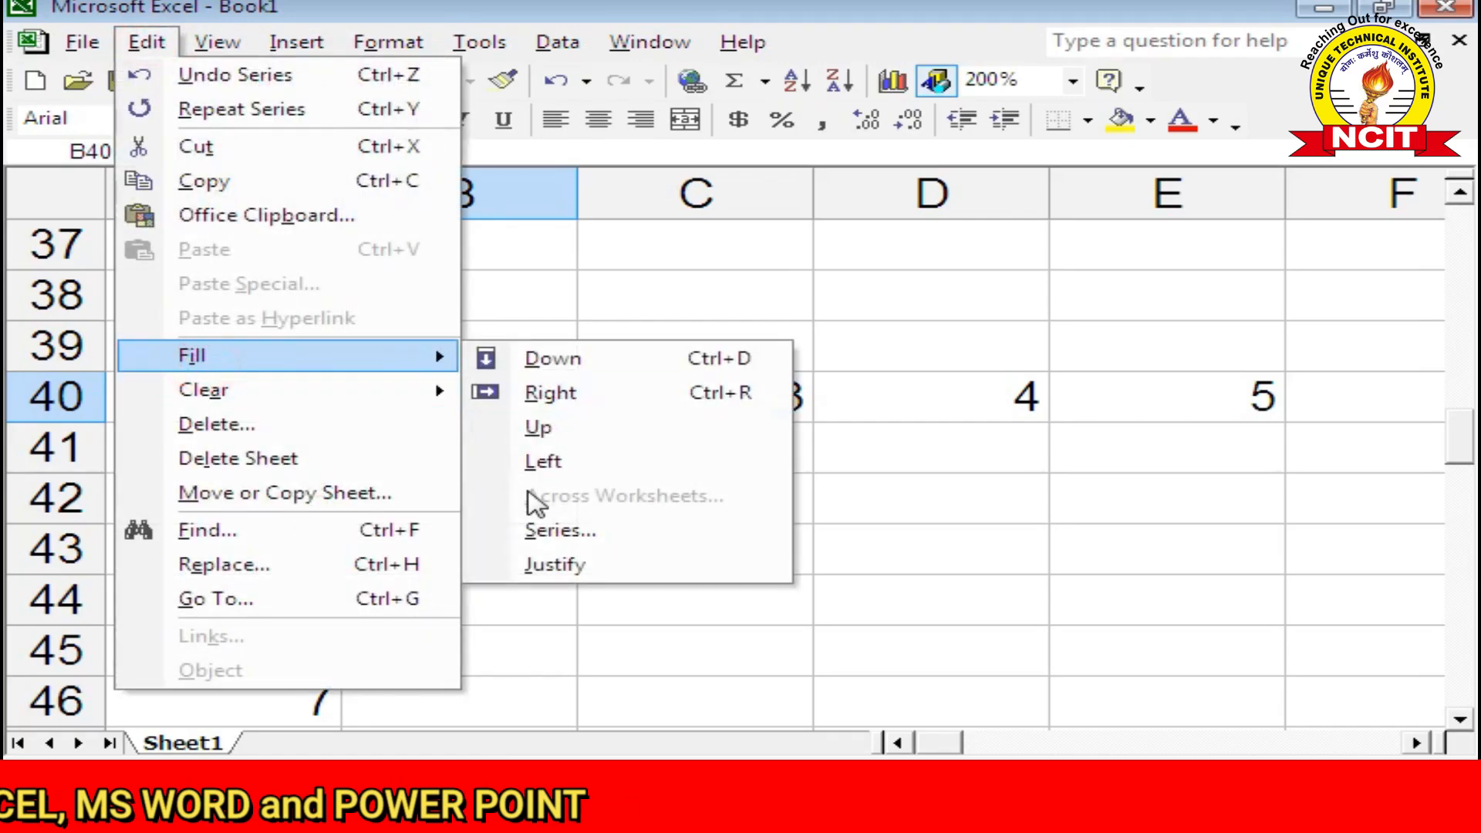
click(540, 526)
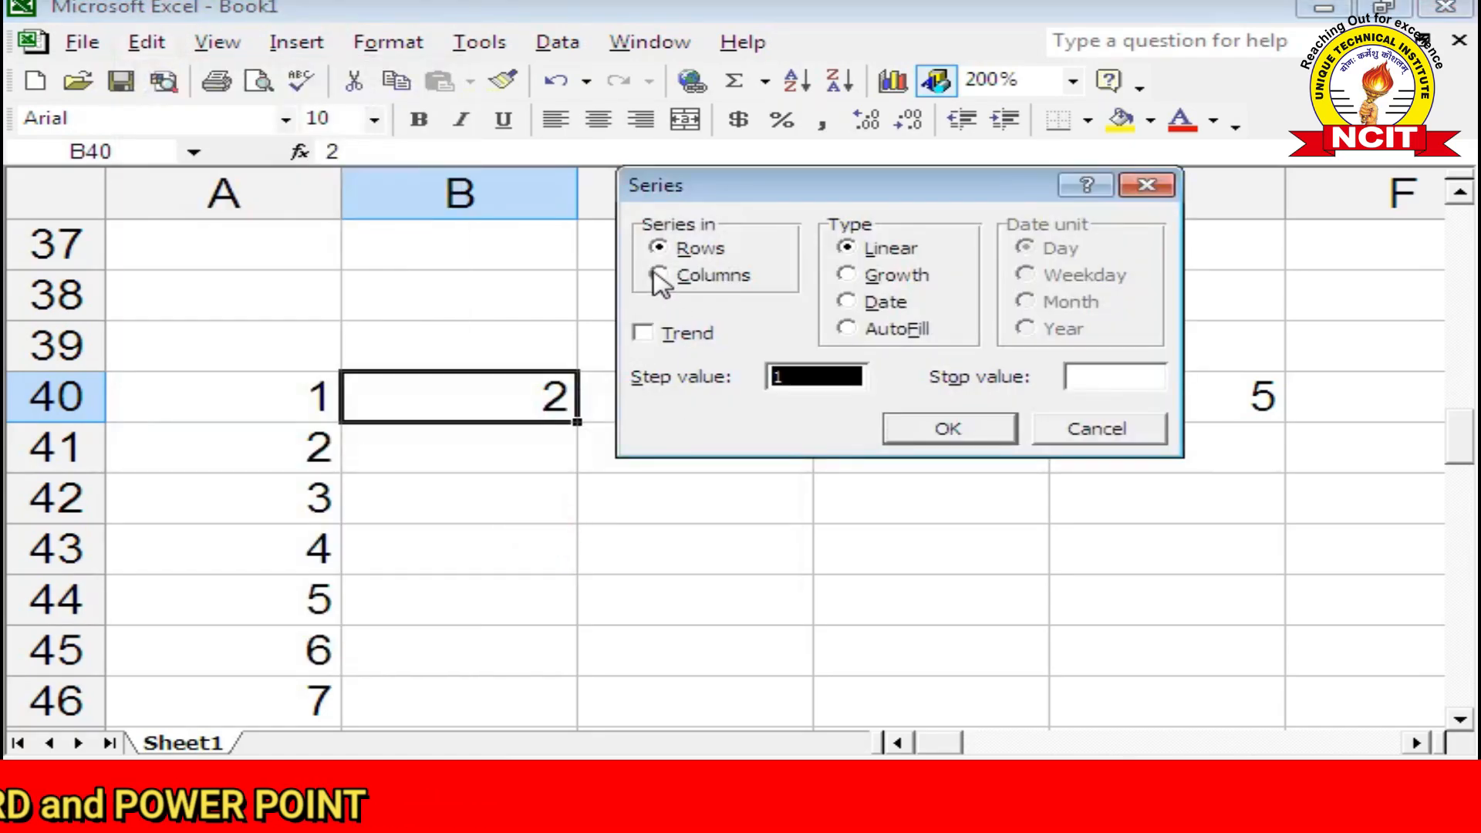
click(658, 276)
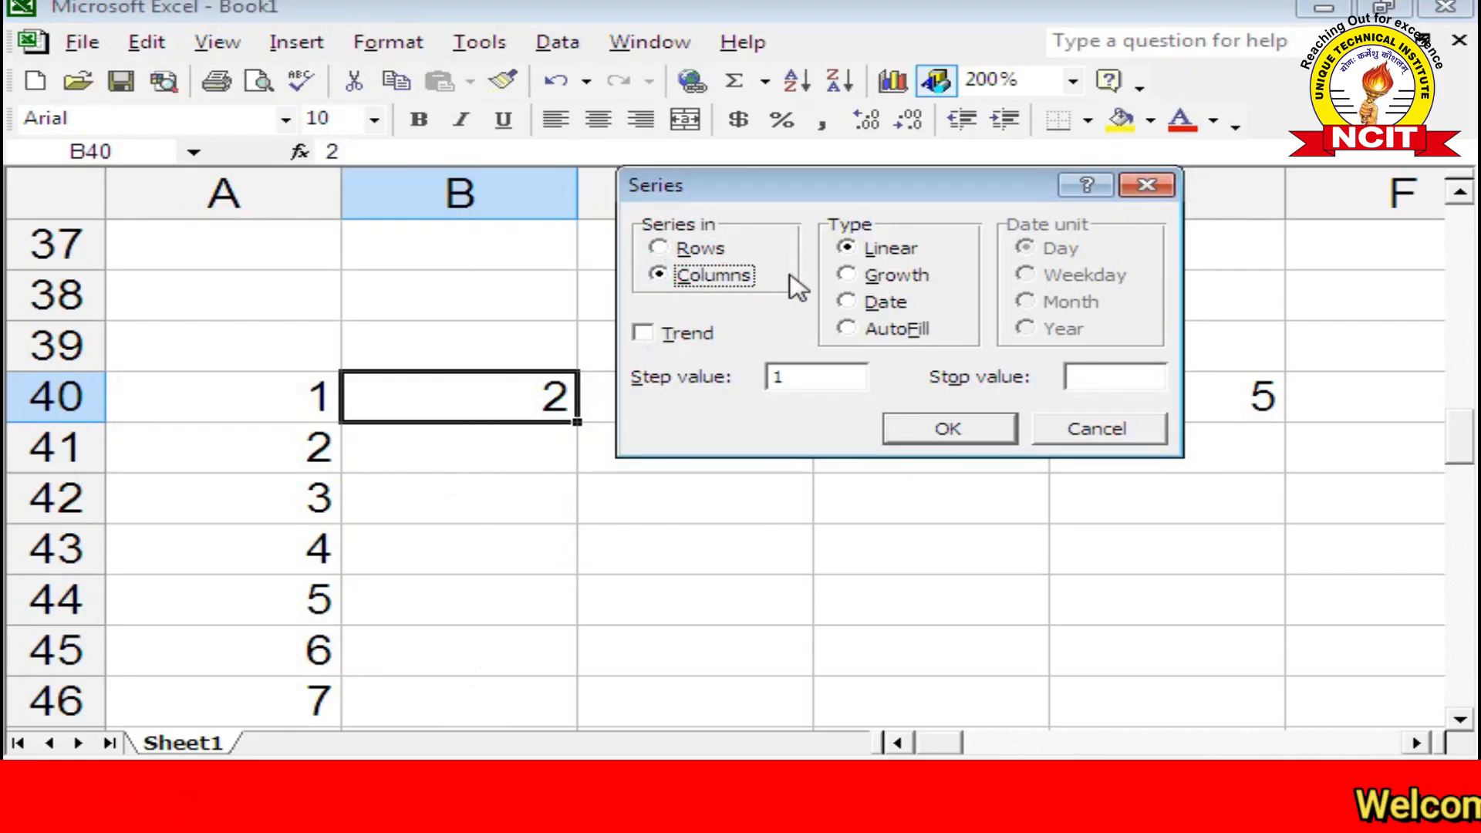
double_click(794, 380)
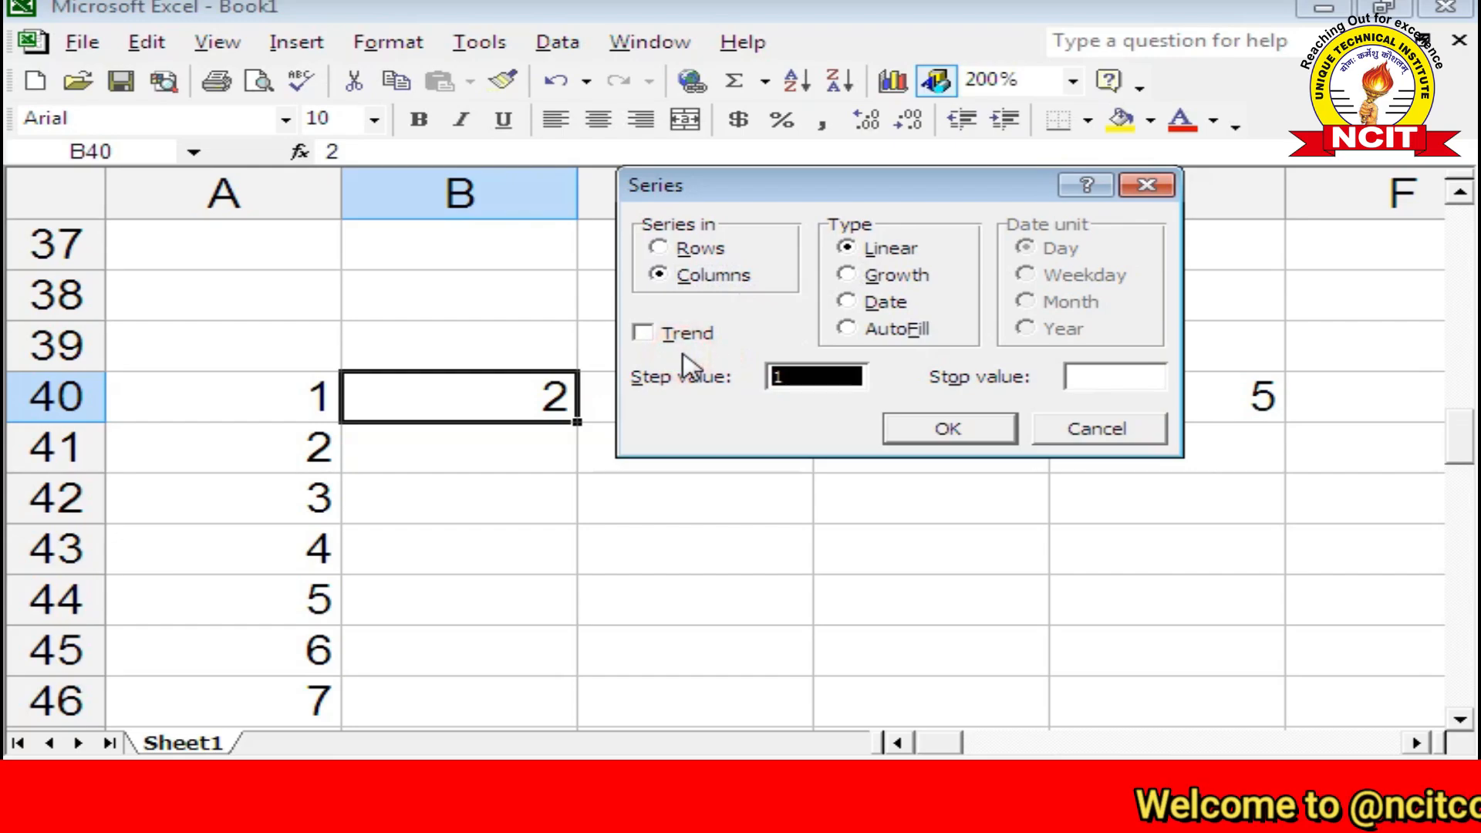
text(2)
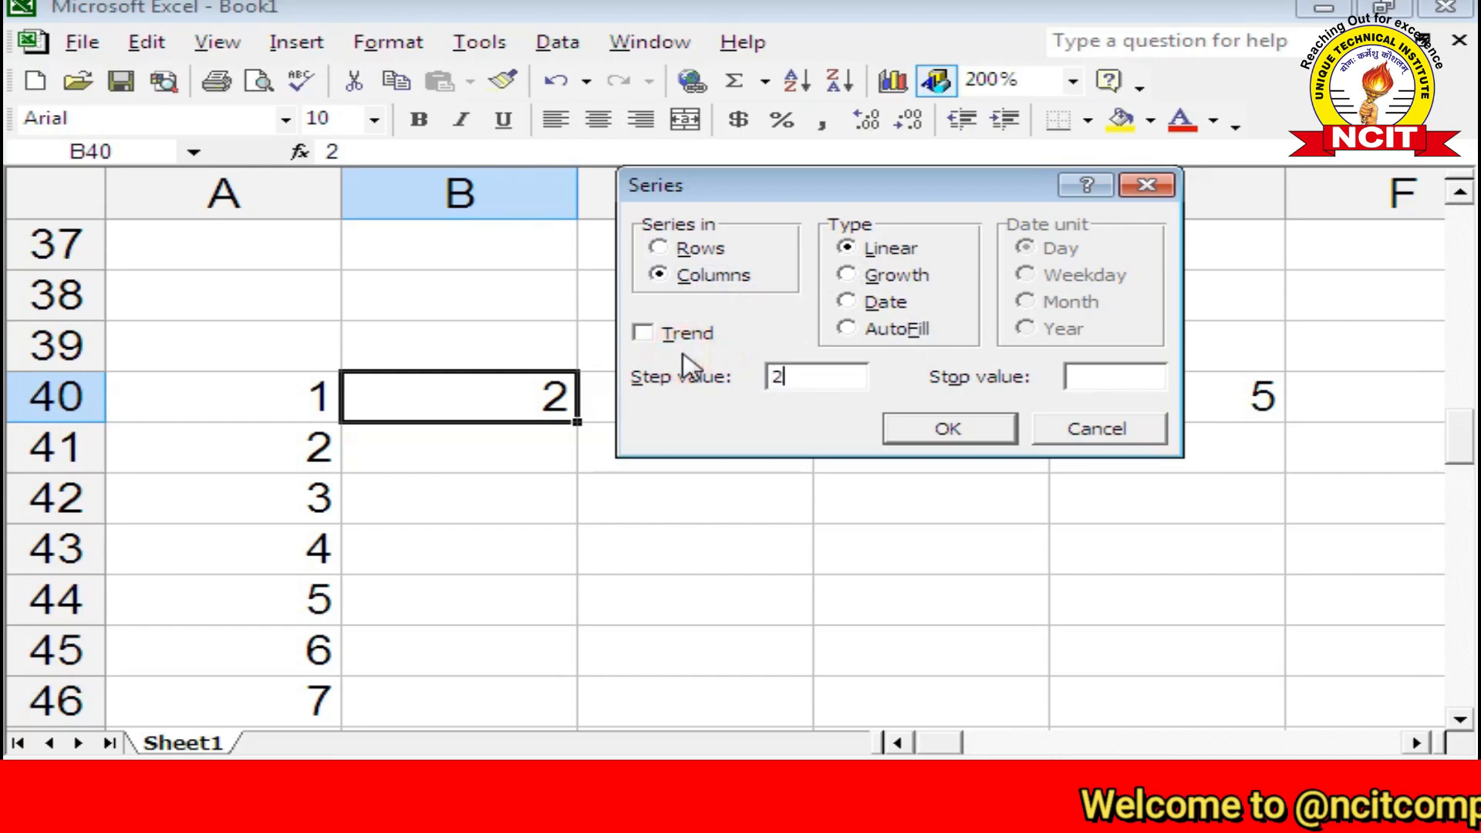
click(1127, 376)
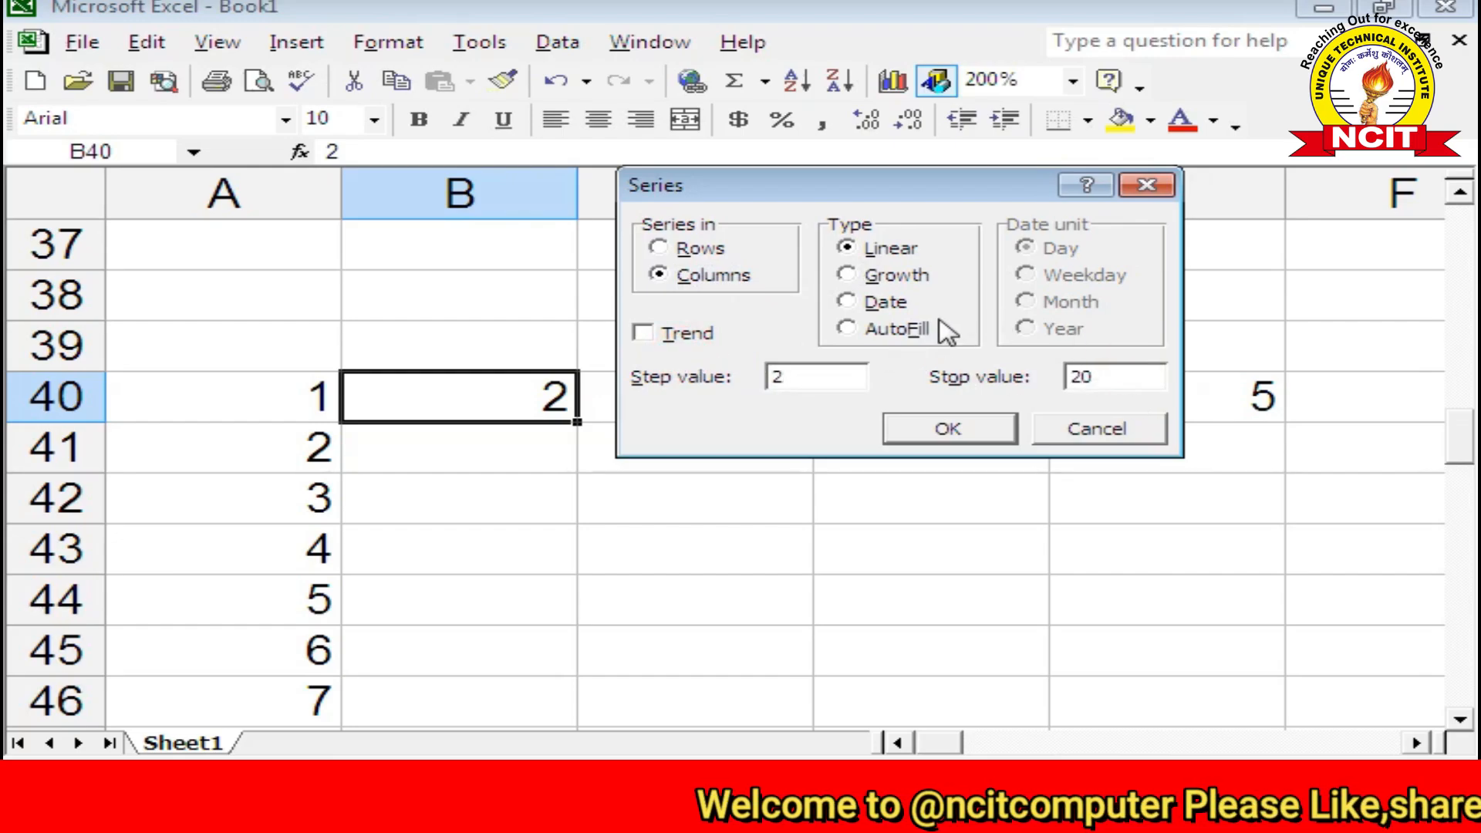
click(951, 430)
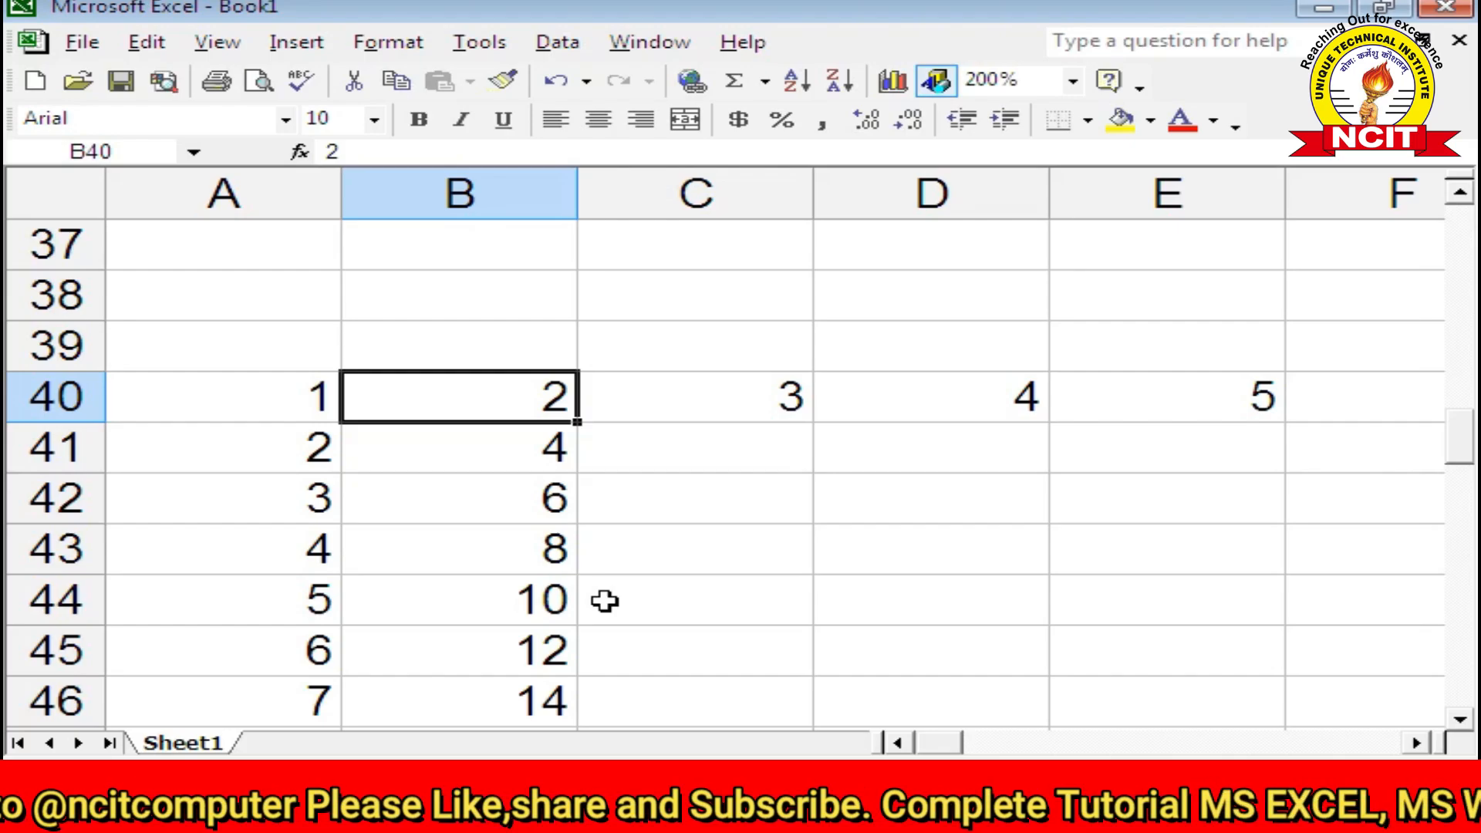
click(899, 552)
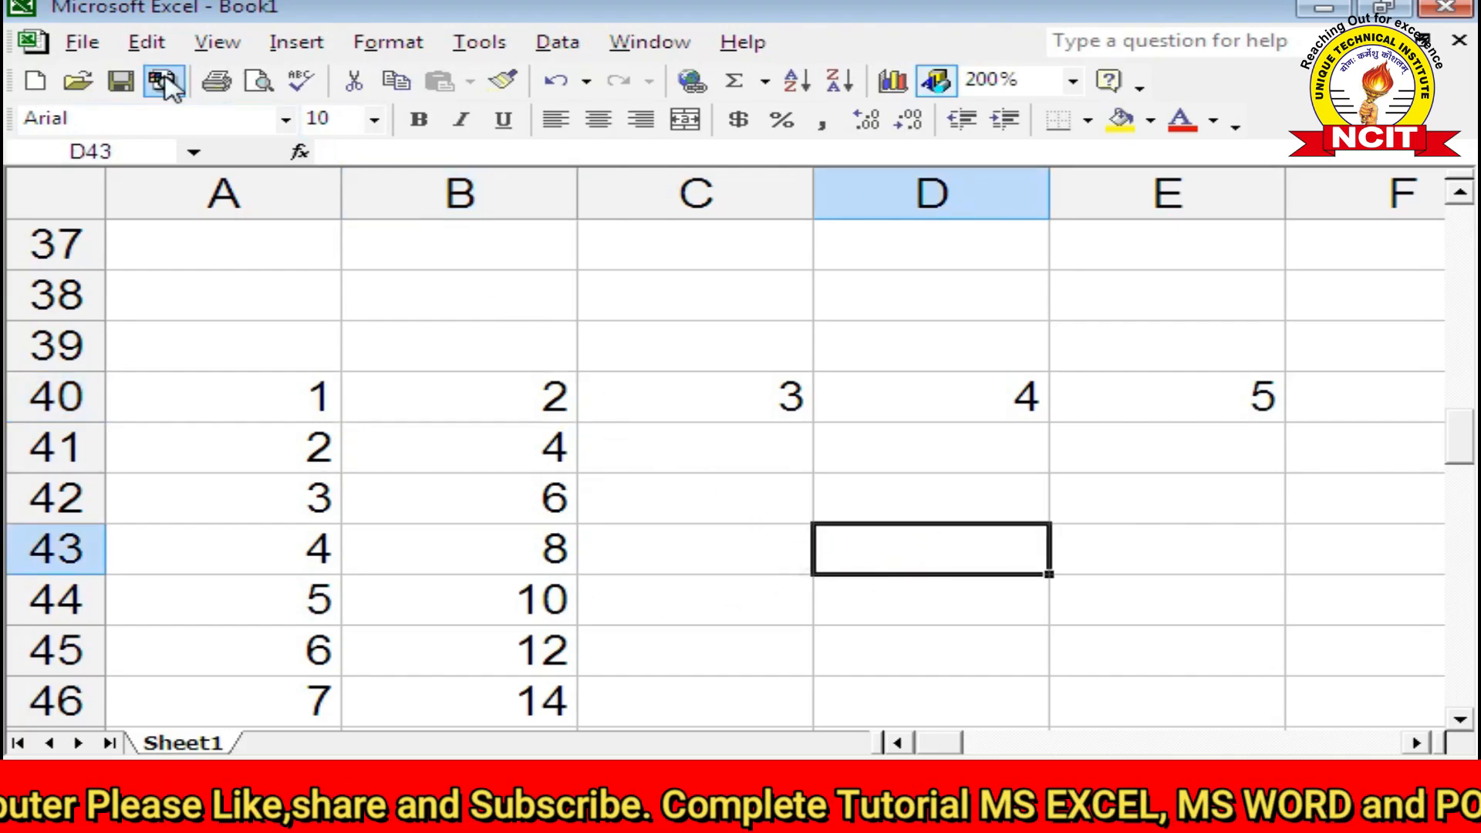
Step: Enter a person's three-word full name in capitals in D43
click(143, 42)
click(202, 355)
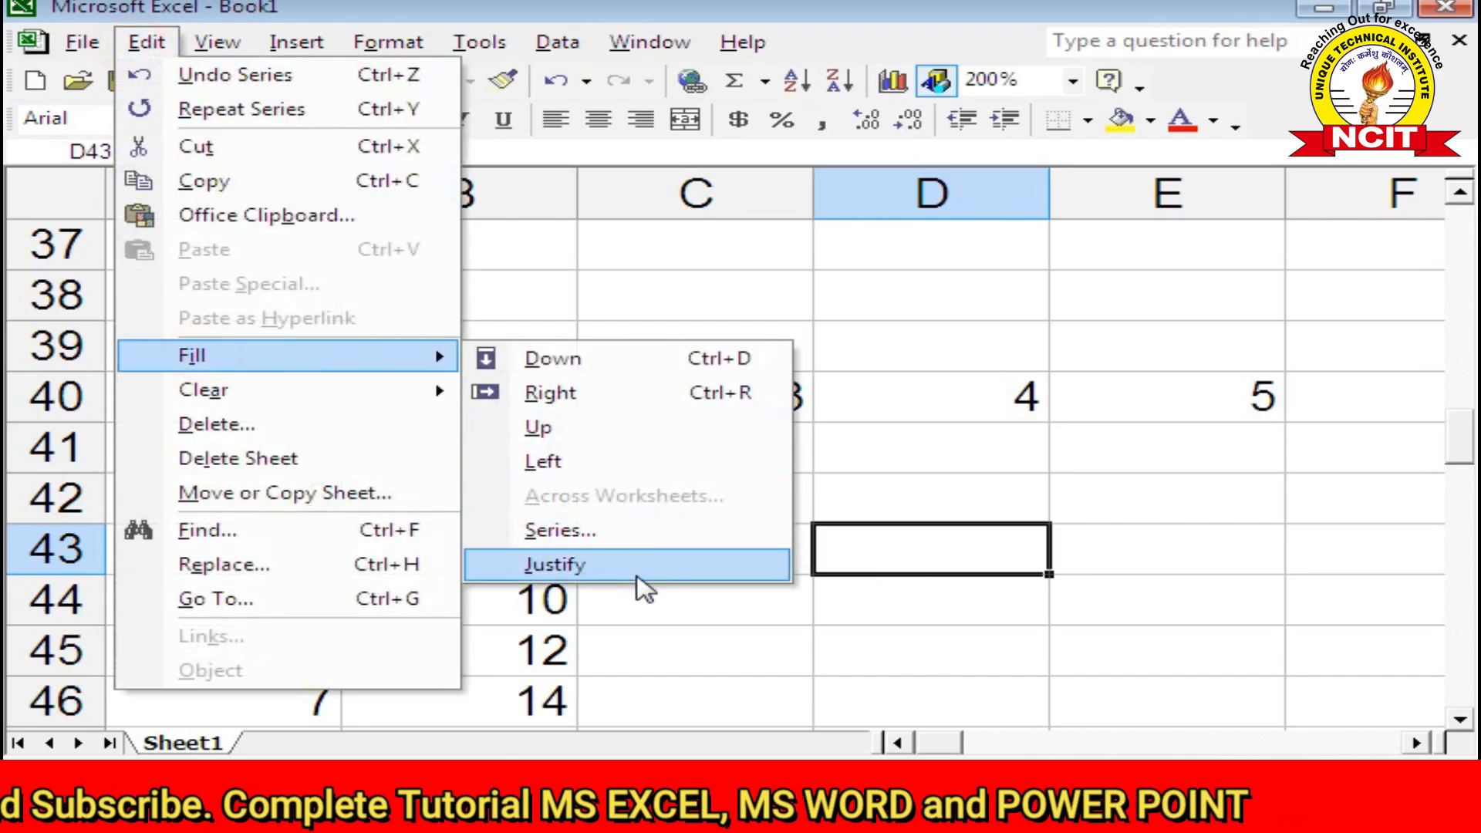
click(882, 545)
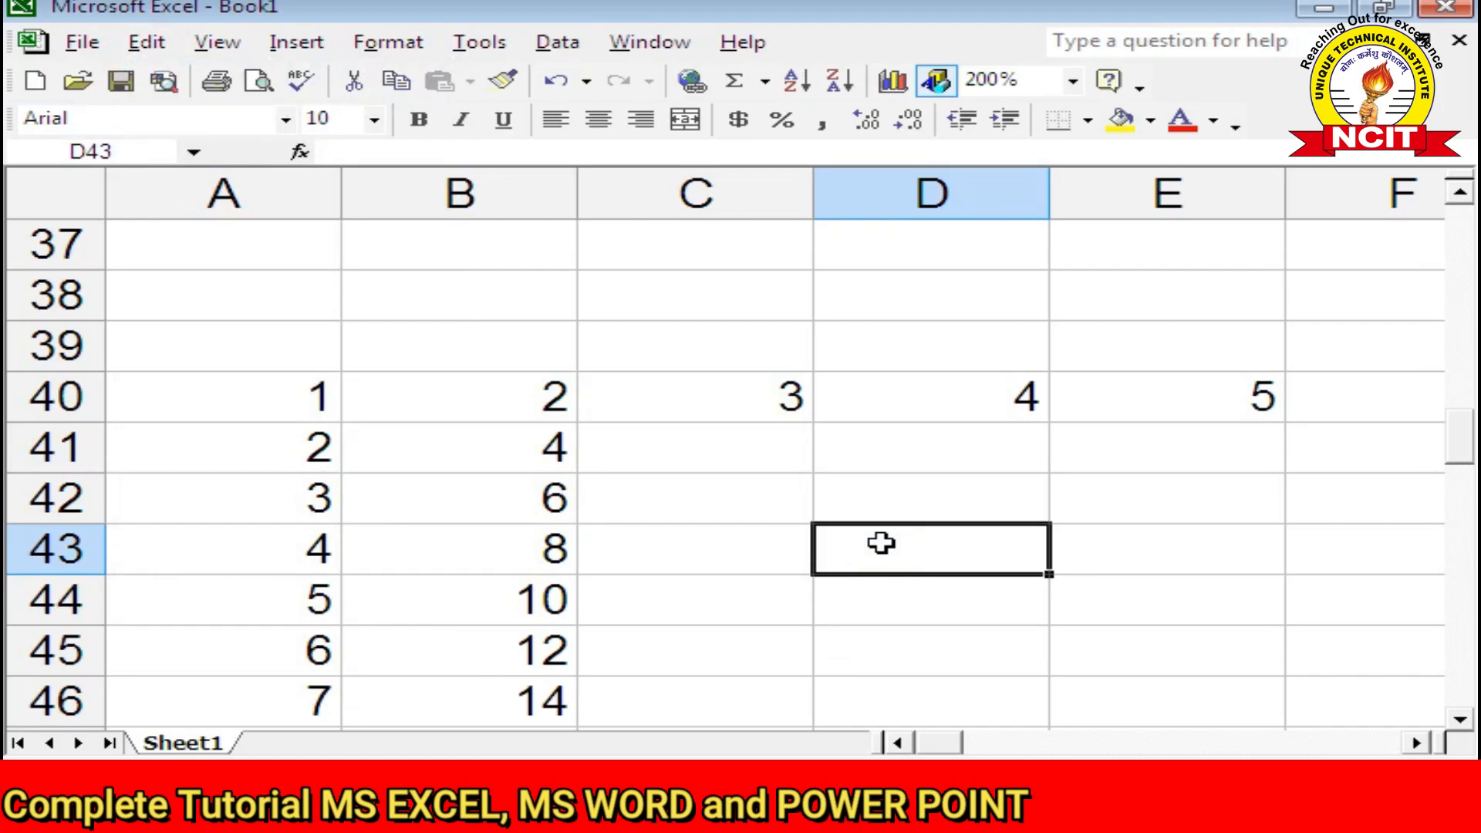
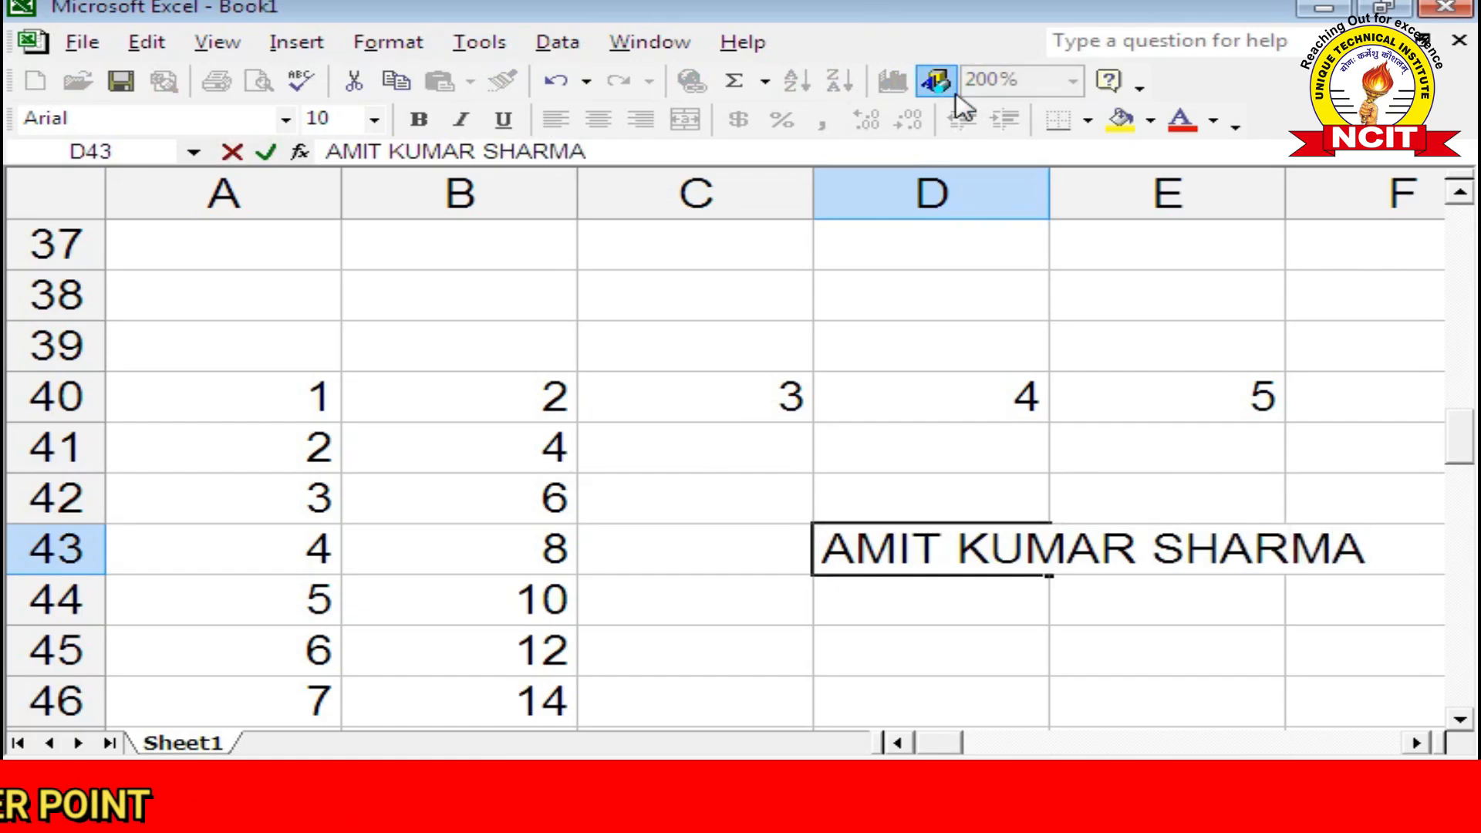
click(931, 628)
click(995, 552)
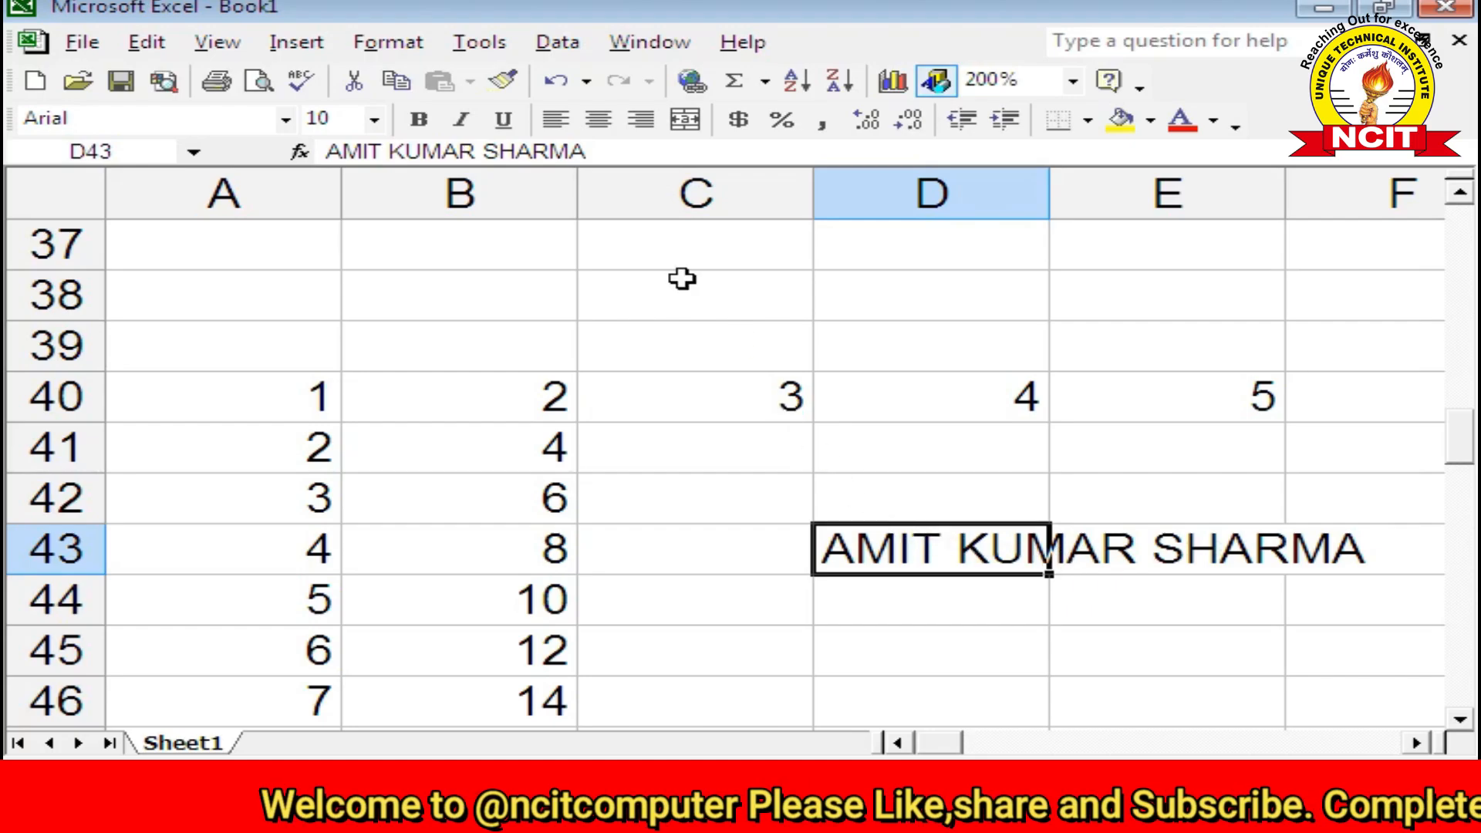
Step: Justify D43's name so each word lands in D43, D44 and D45
click(165, 51)
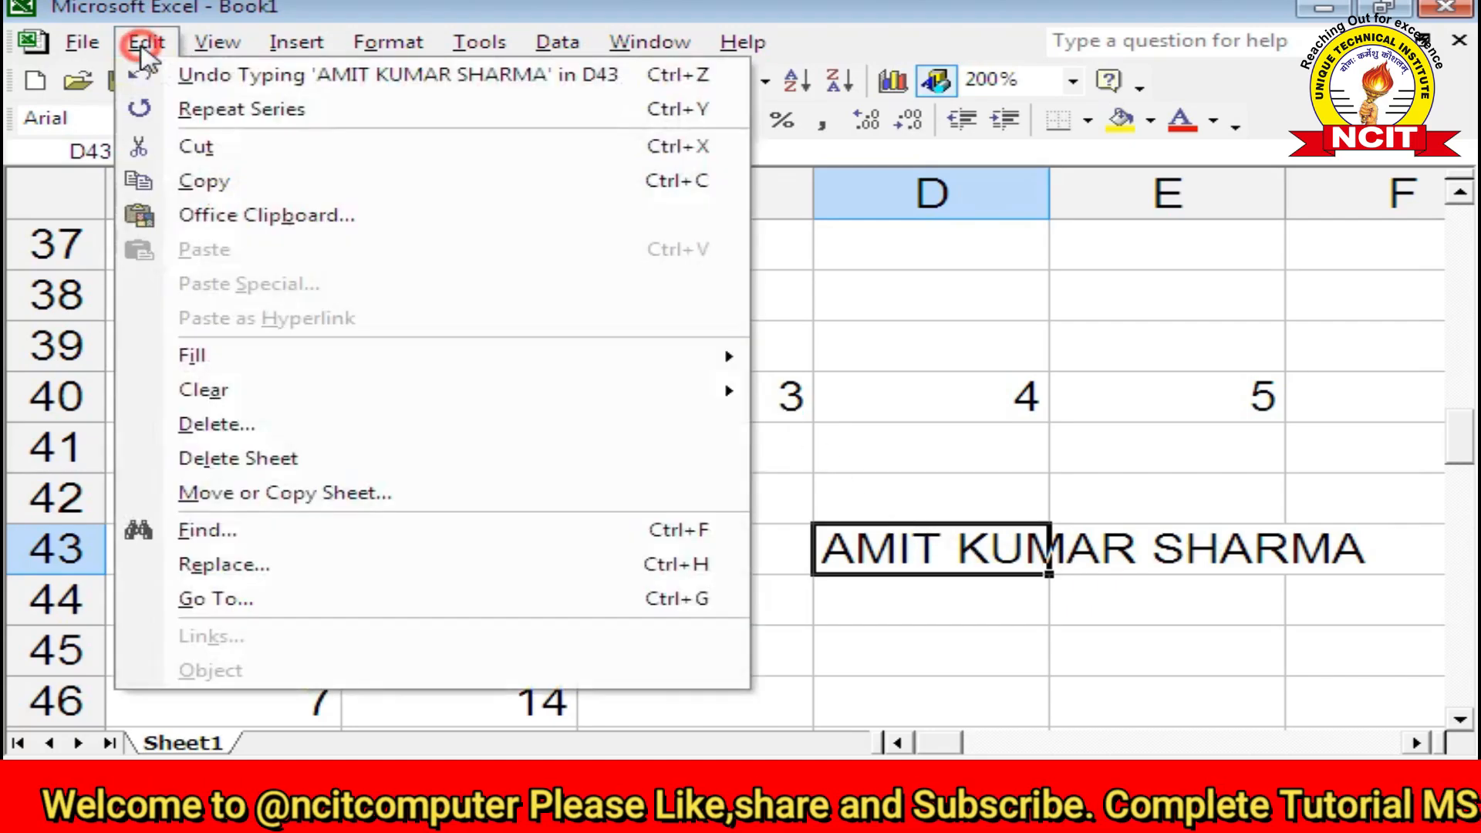
mouse_move(185, 370)
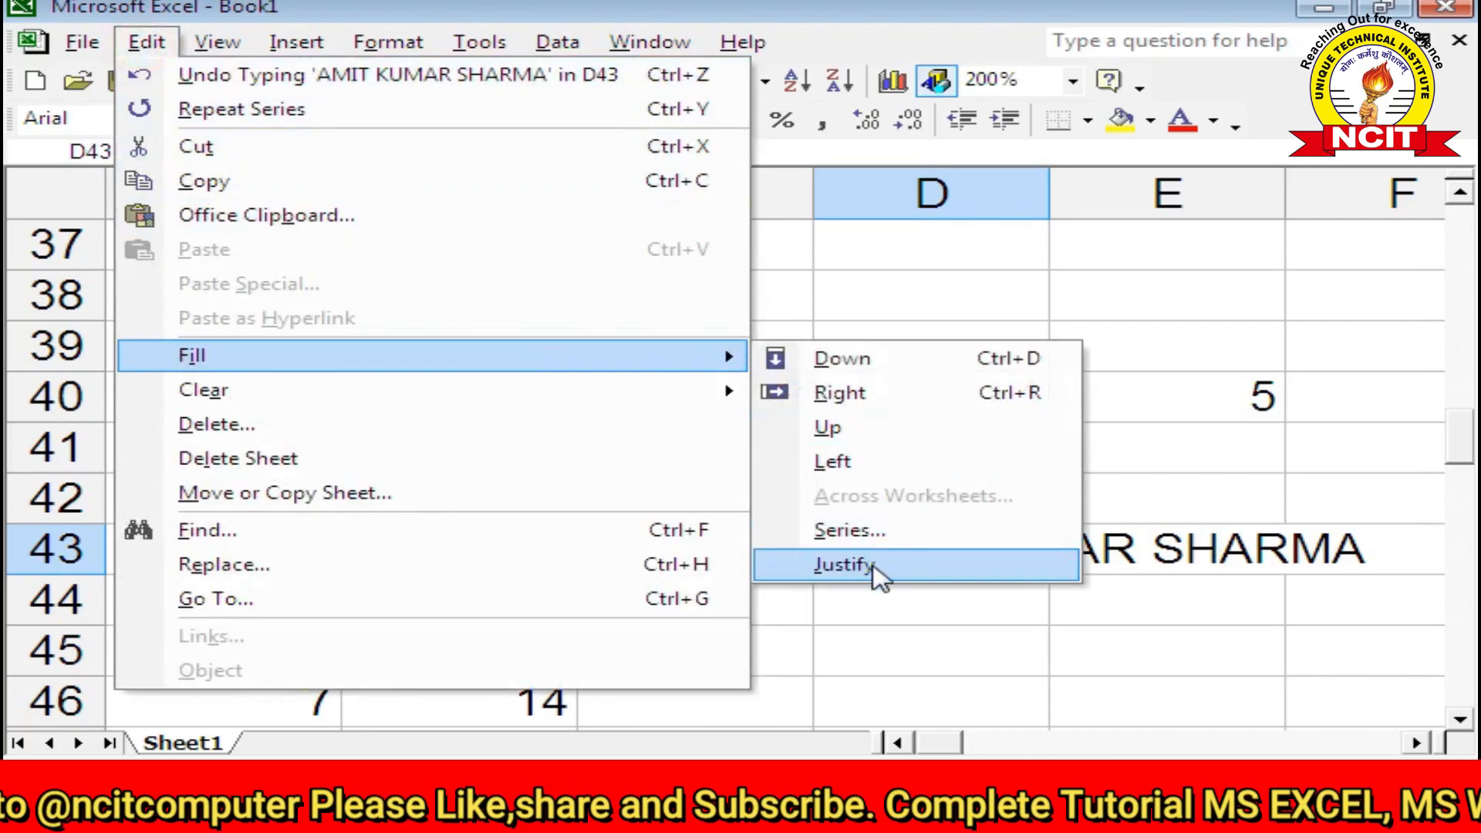
click(874, 567)
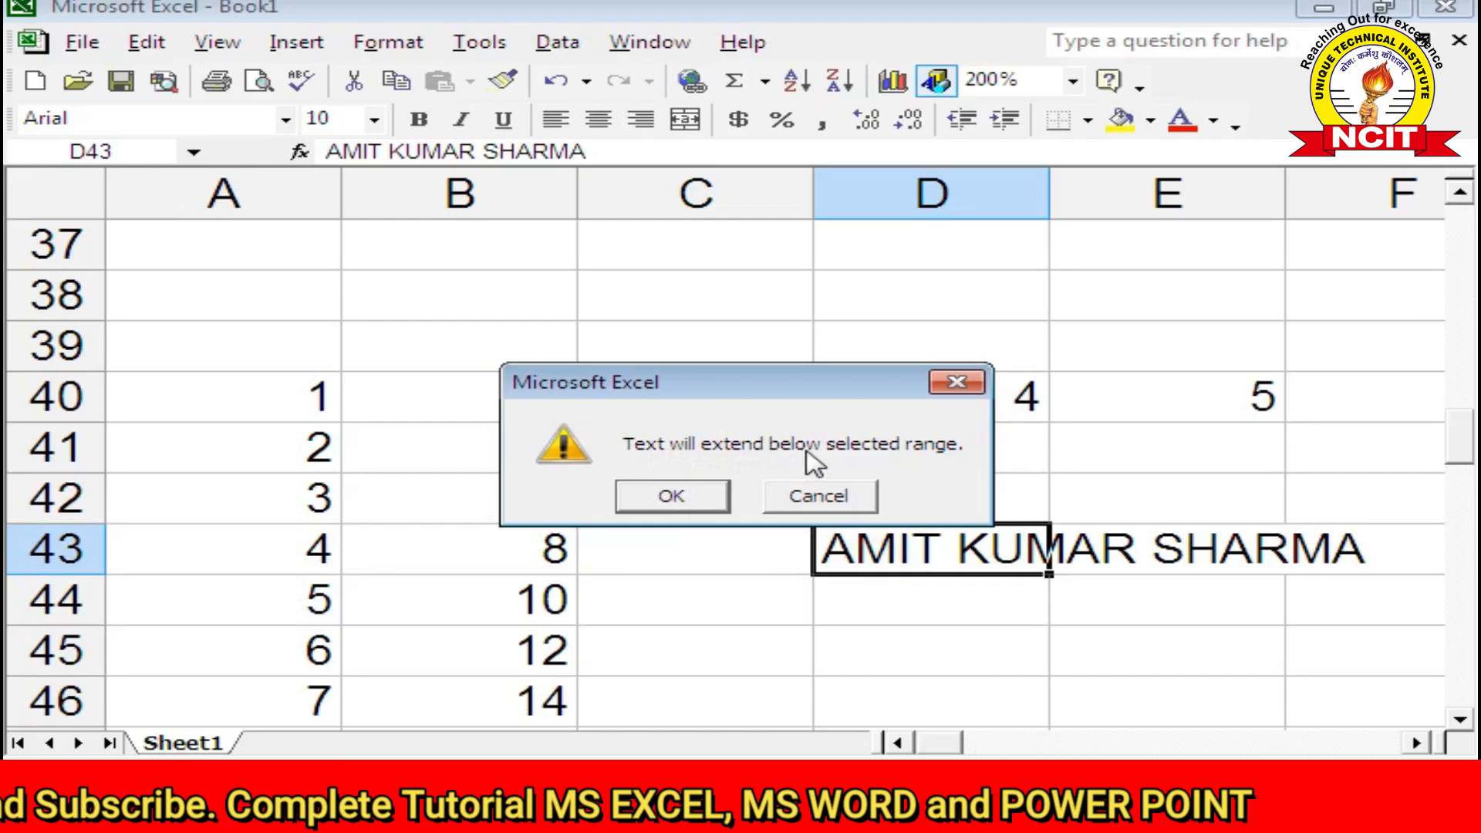
click(699, 497)
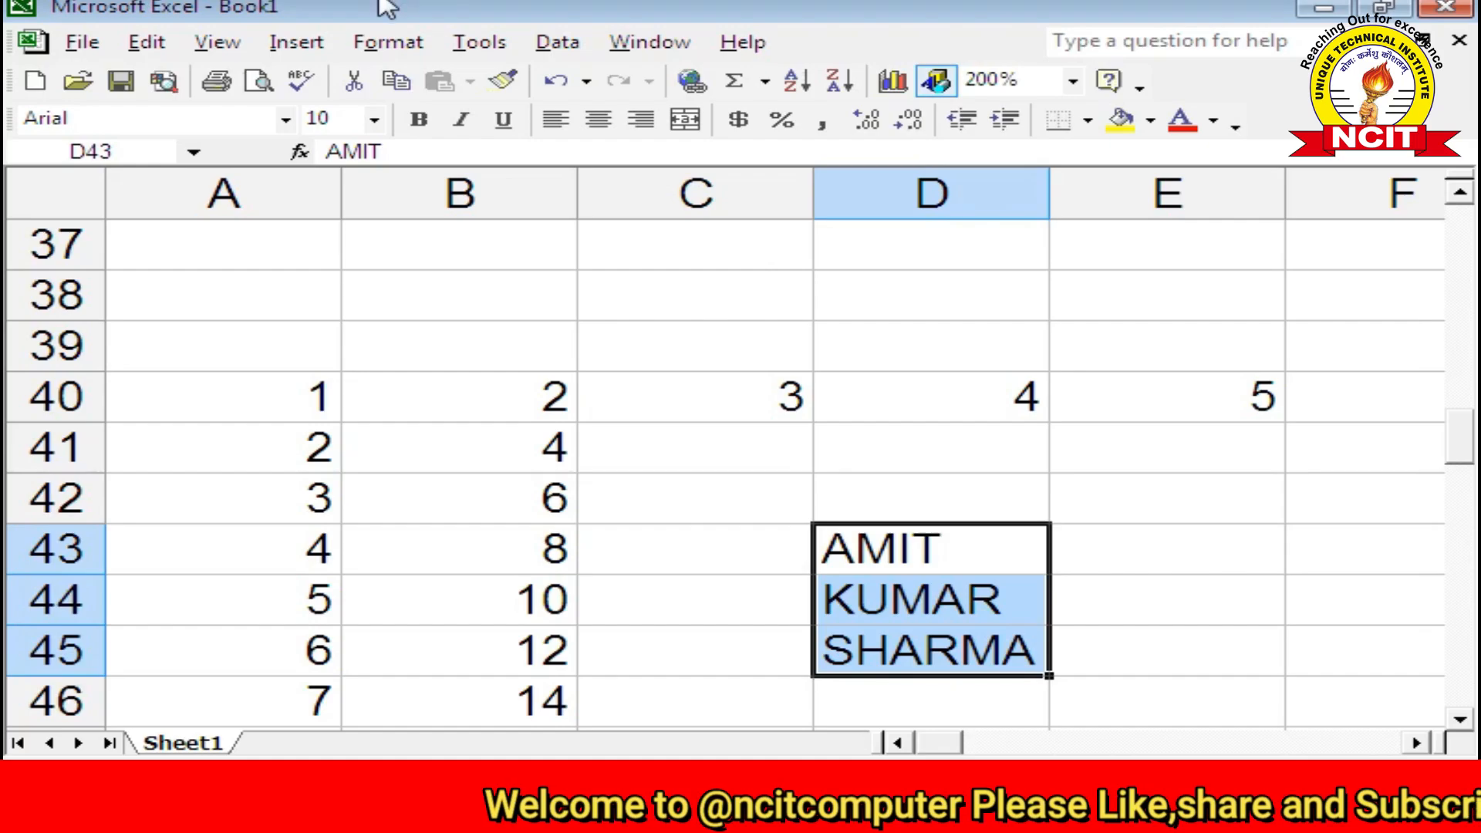
Step: Enter 44 55 in cell E43
click(1150, 553)
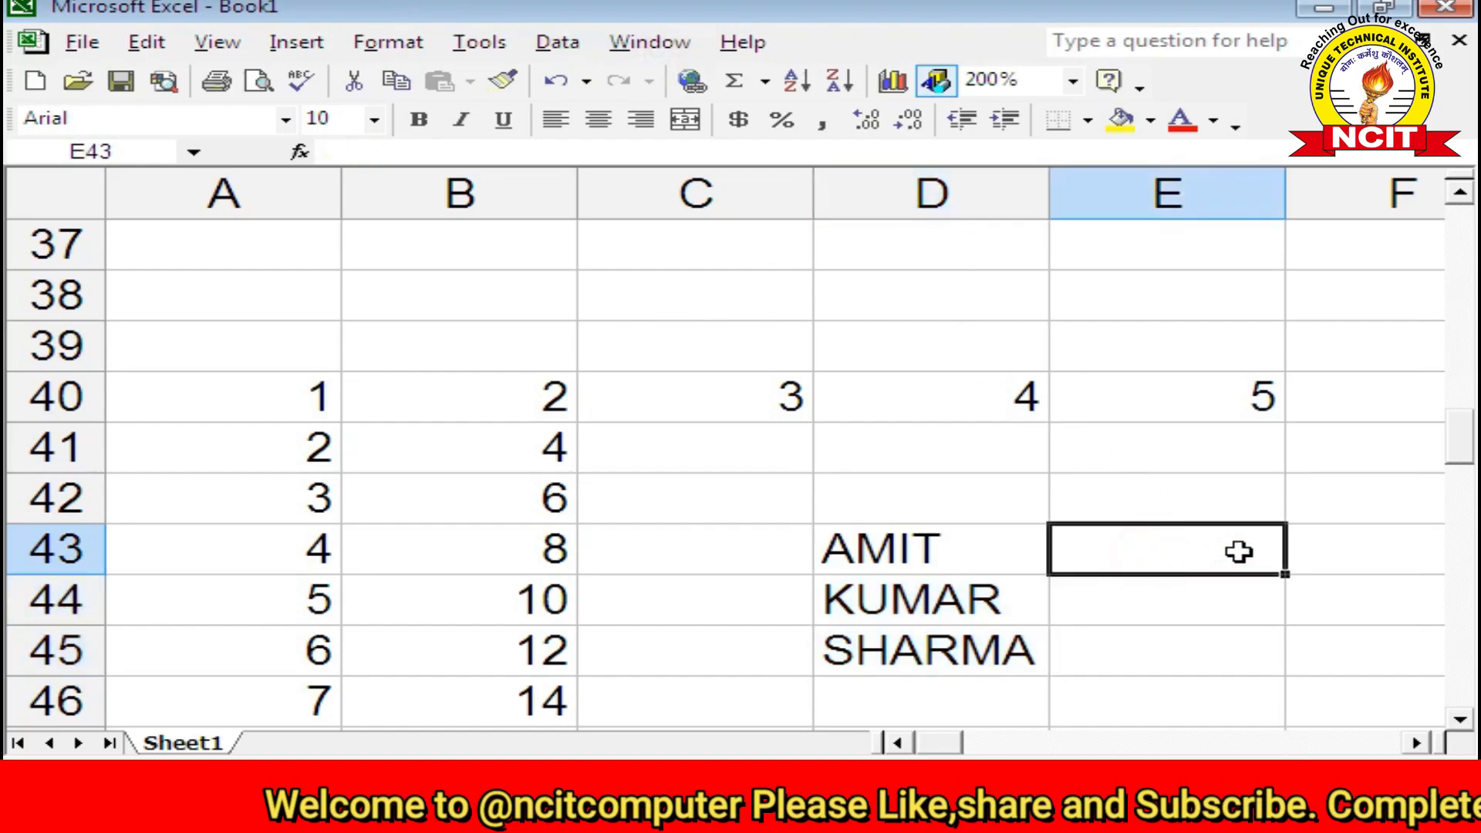
text(44)
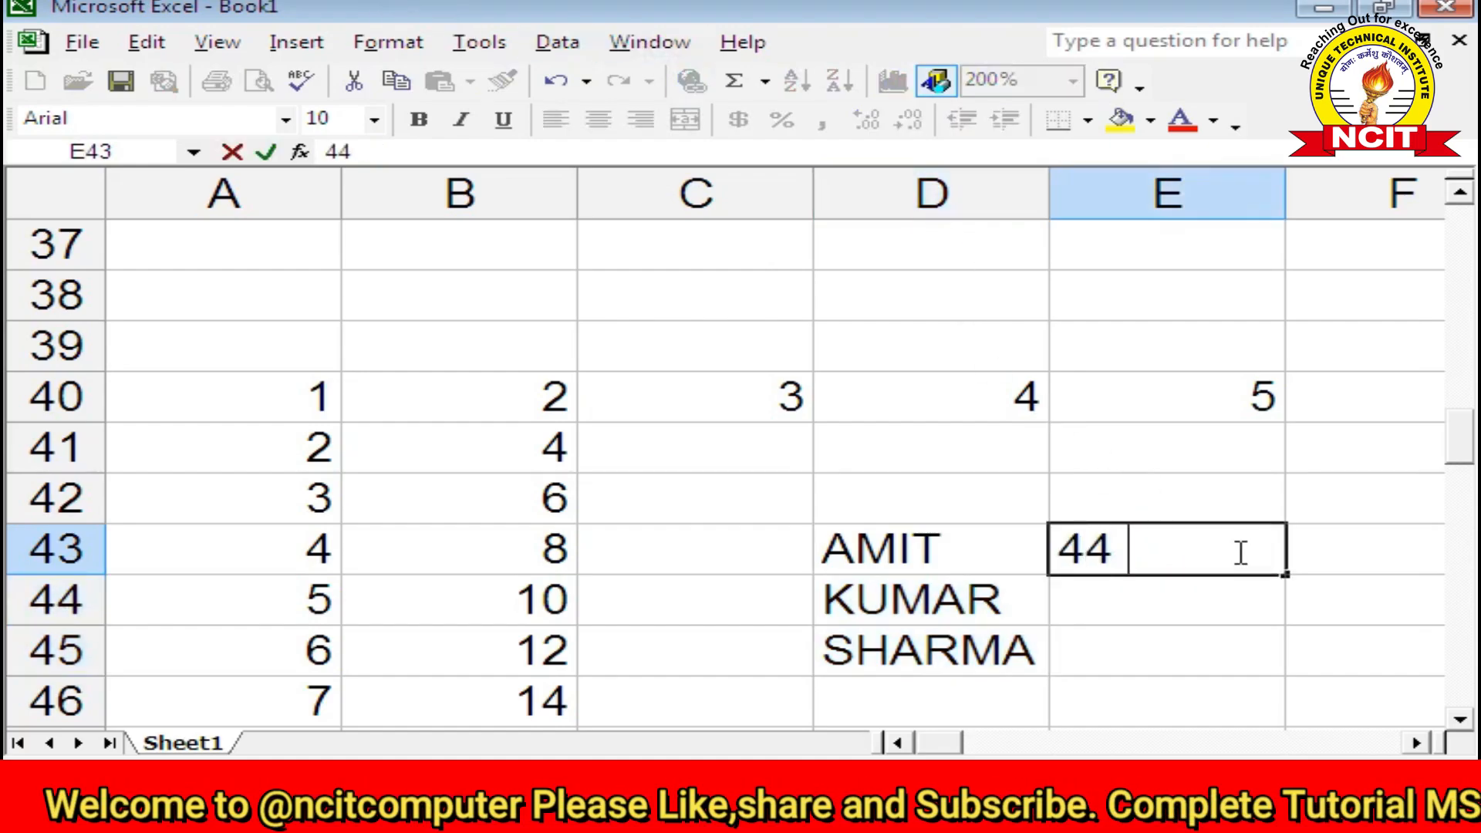
text( 55)
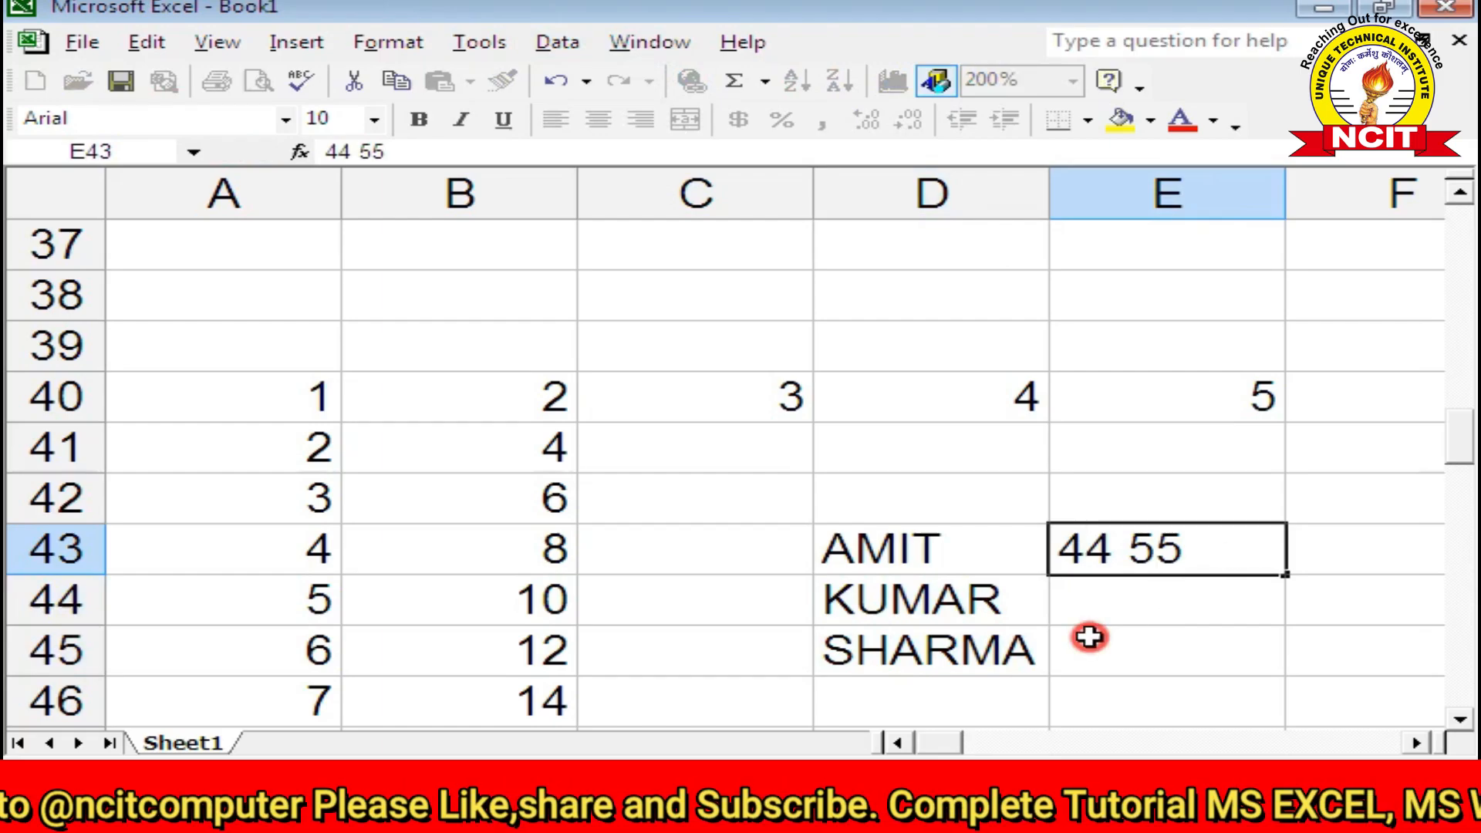
click(1088, 640)
click(1121, 563)
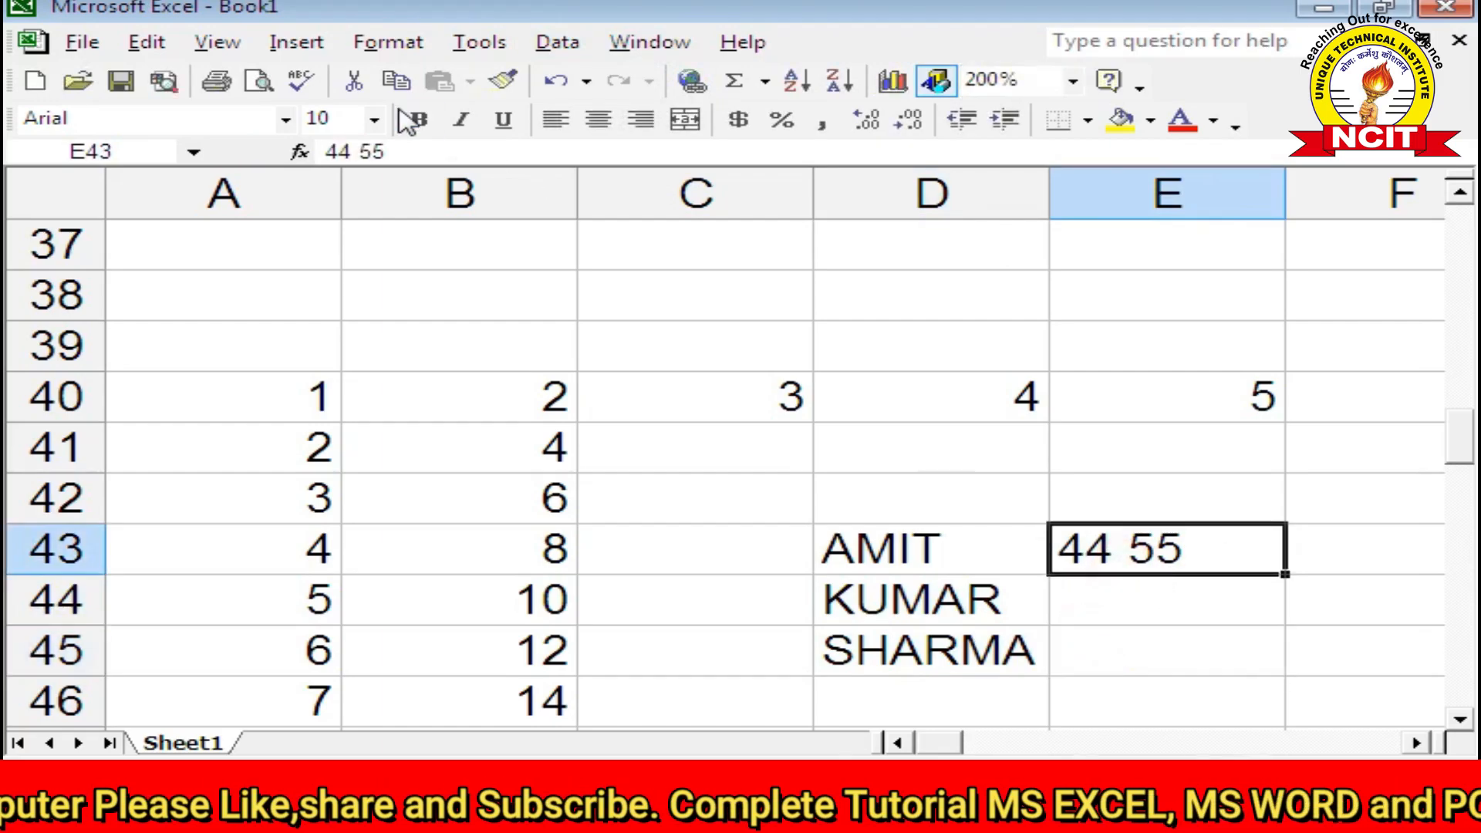
Step: Apply Fill Justify to E43, leaving 44 55 together, then select E45
click(146, 42)
click(255, 363)
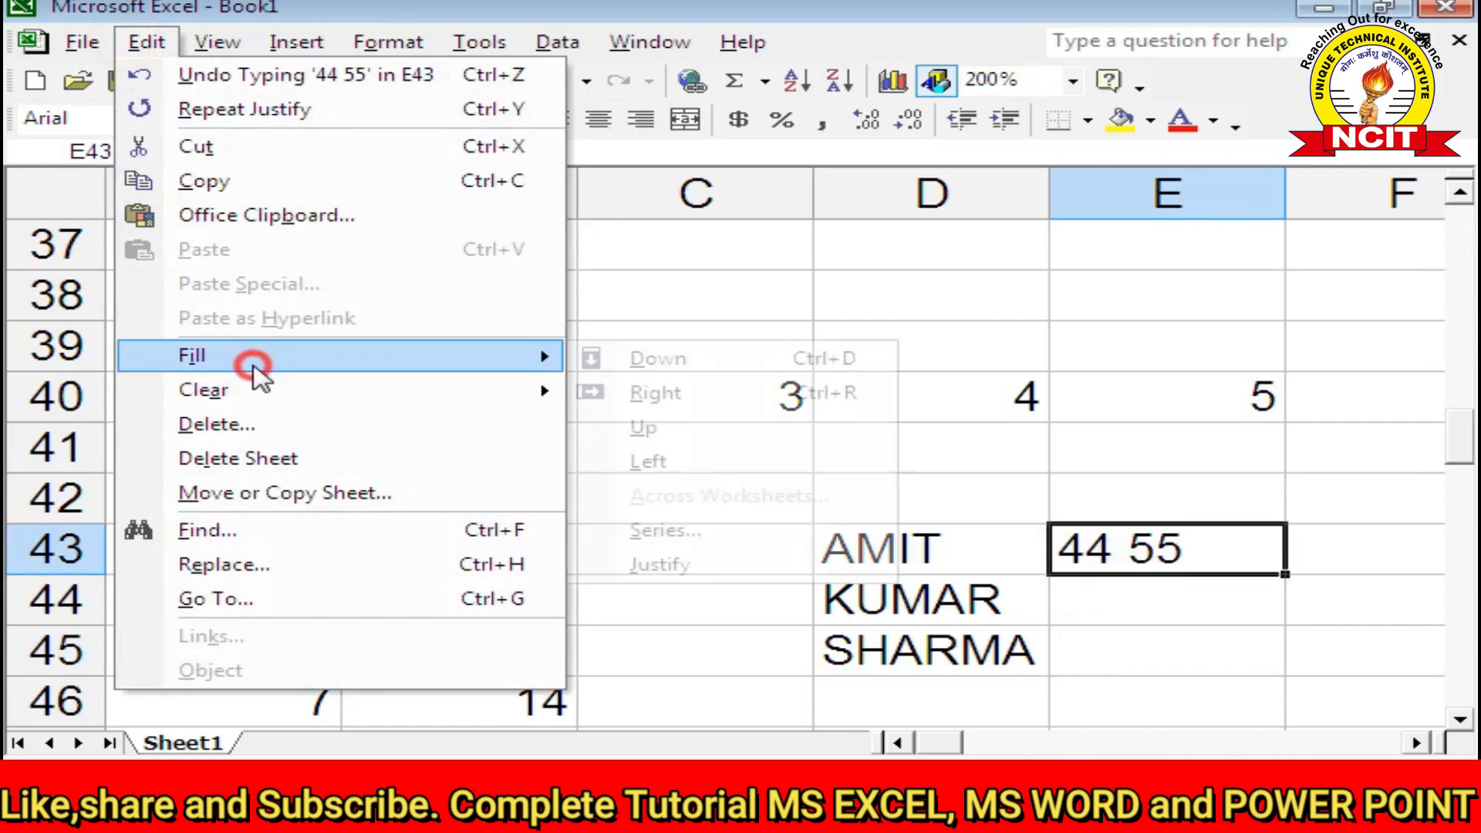
click(636, 560)
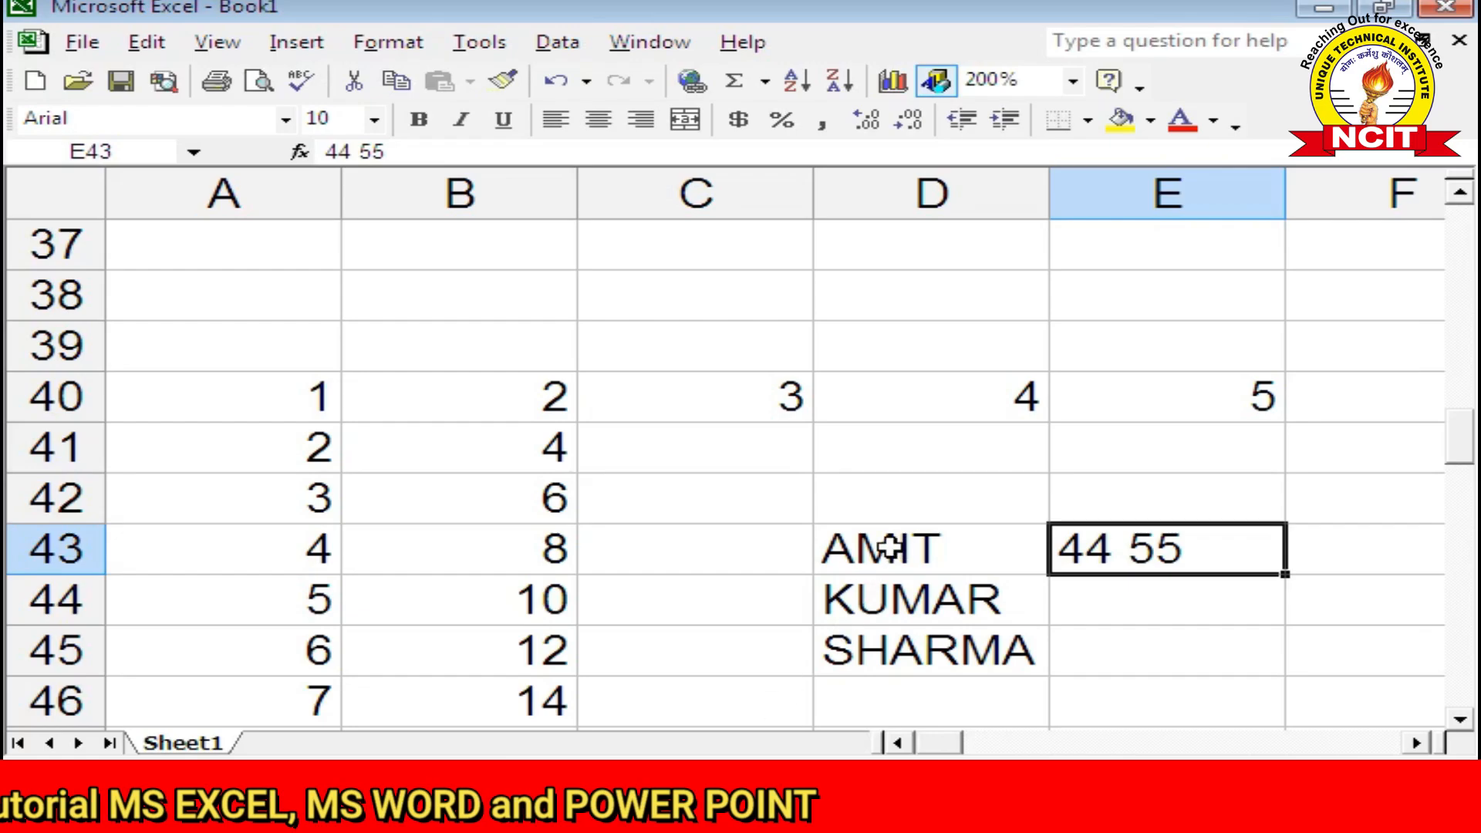
click(1140, 639)
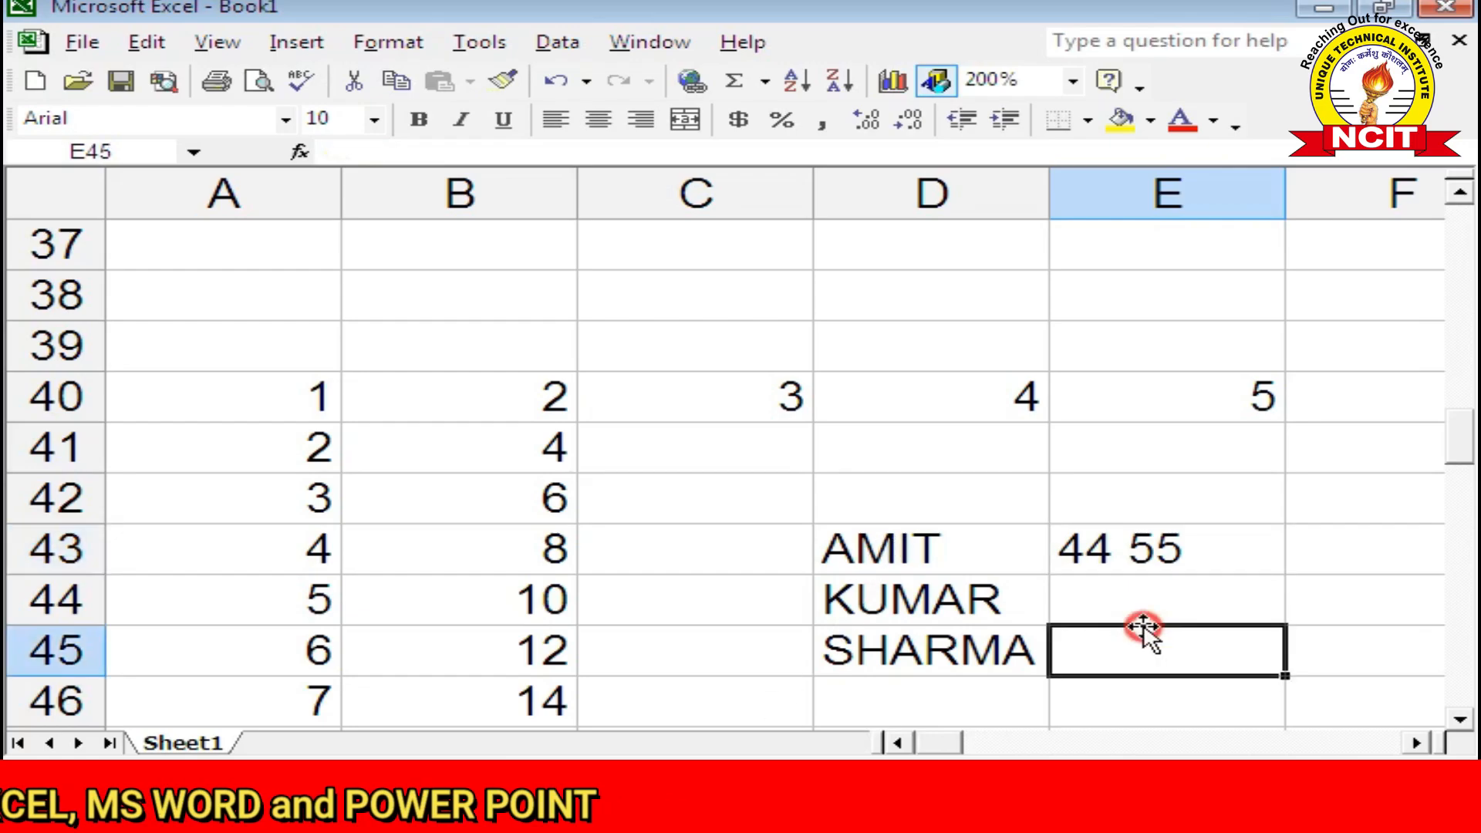
click(127, 44)
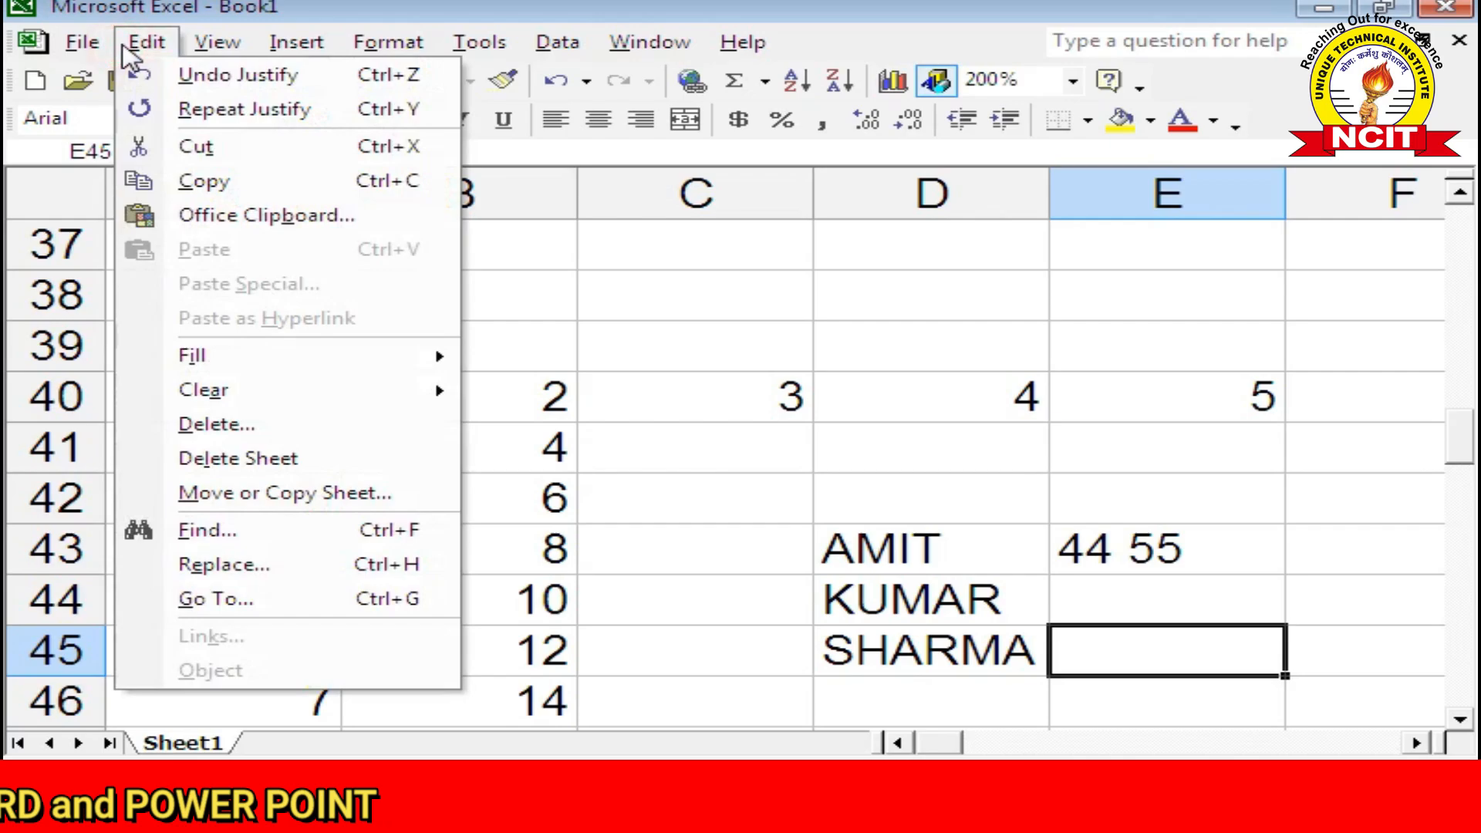
Step: Dismiss the open menus, select cell C50, and close the Edit menu without clearing anything
mouse_move(179, 372)
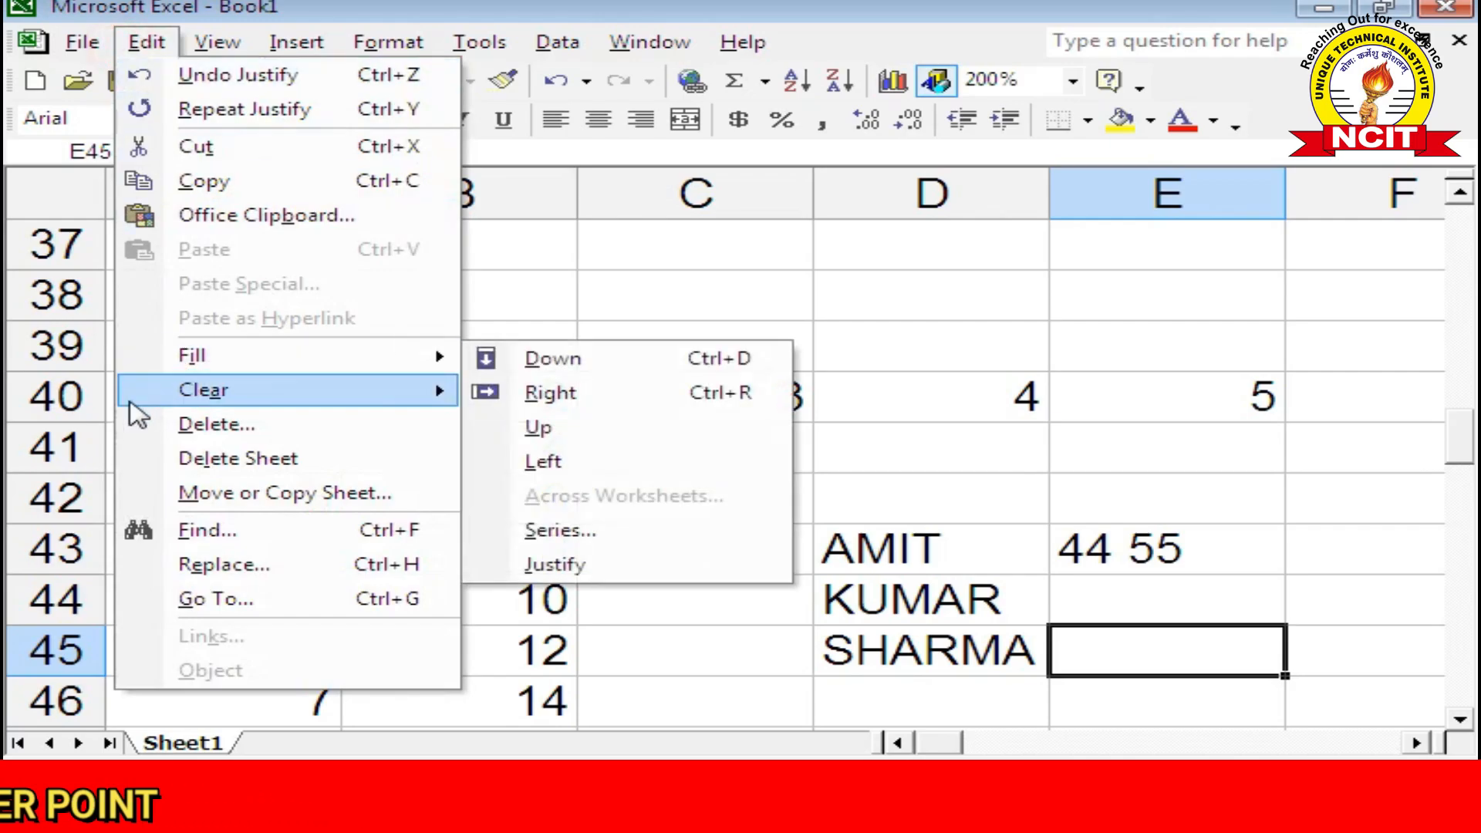
click(794, 275)
scroll(626, 601, down, 2)
click(626, 601)
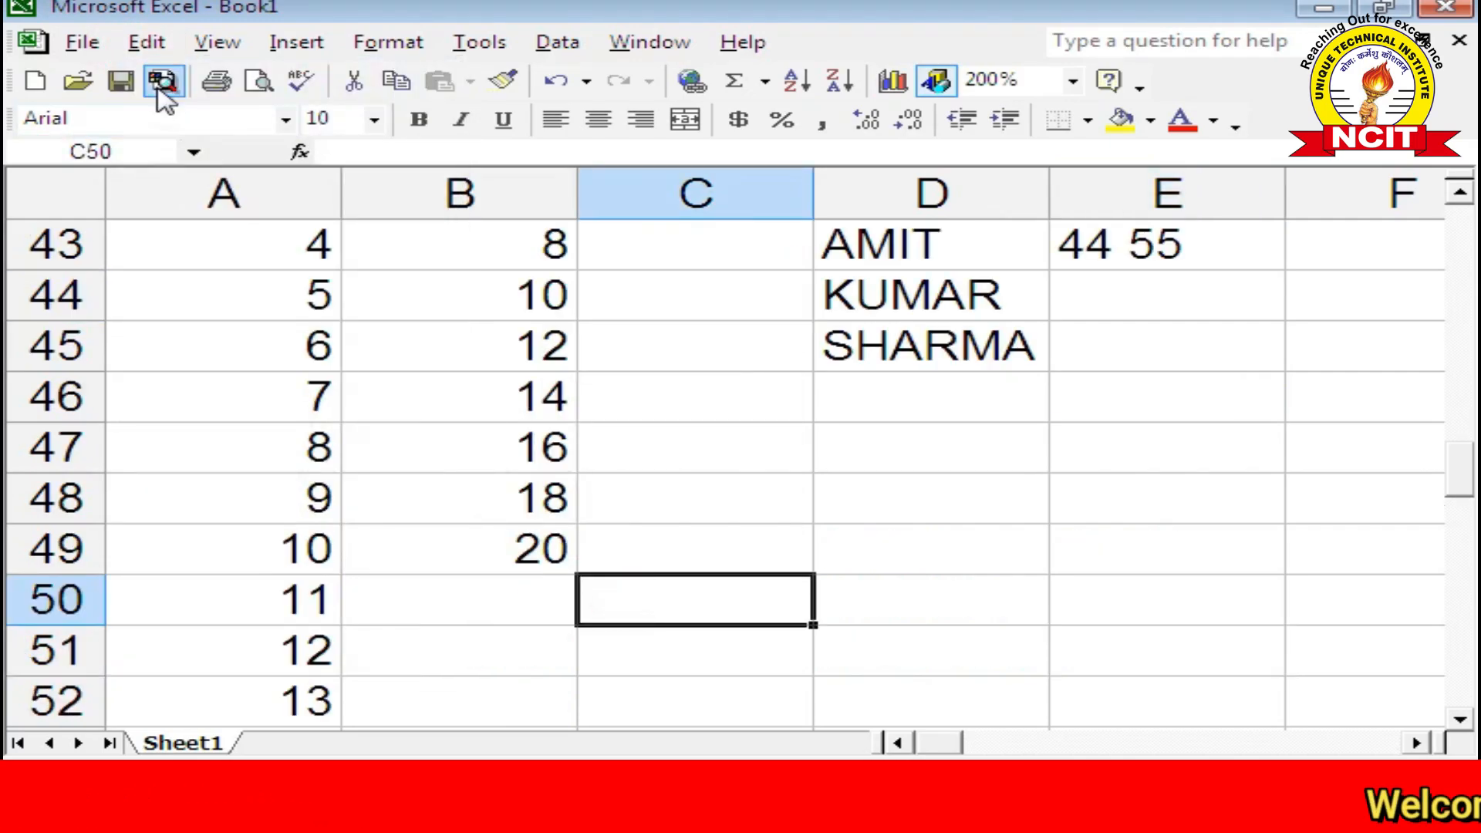
click(146, 41)
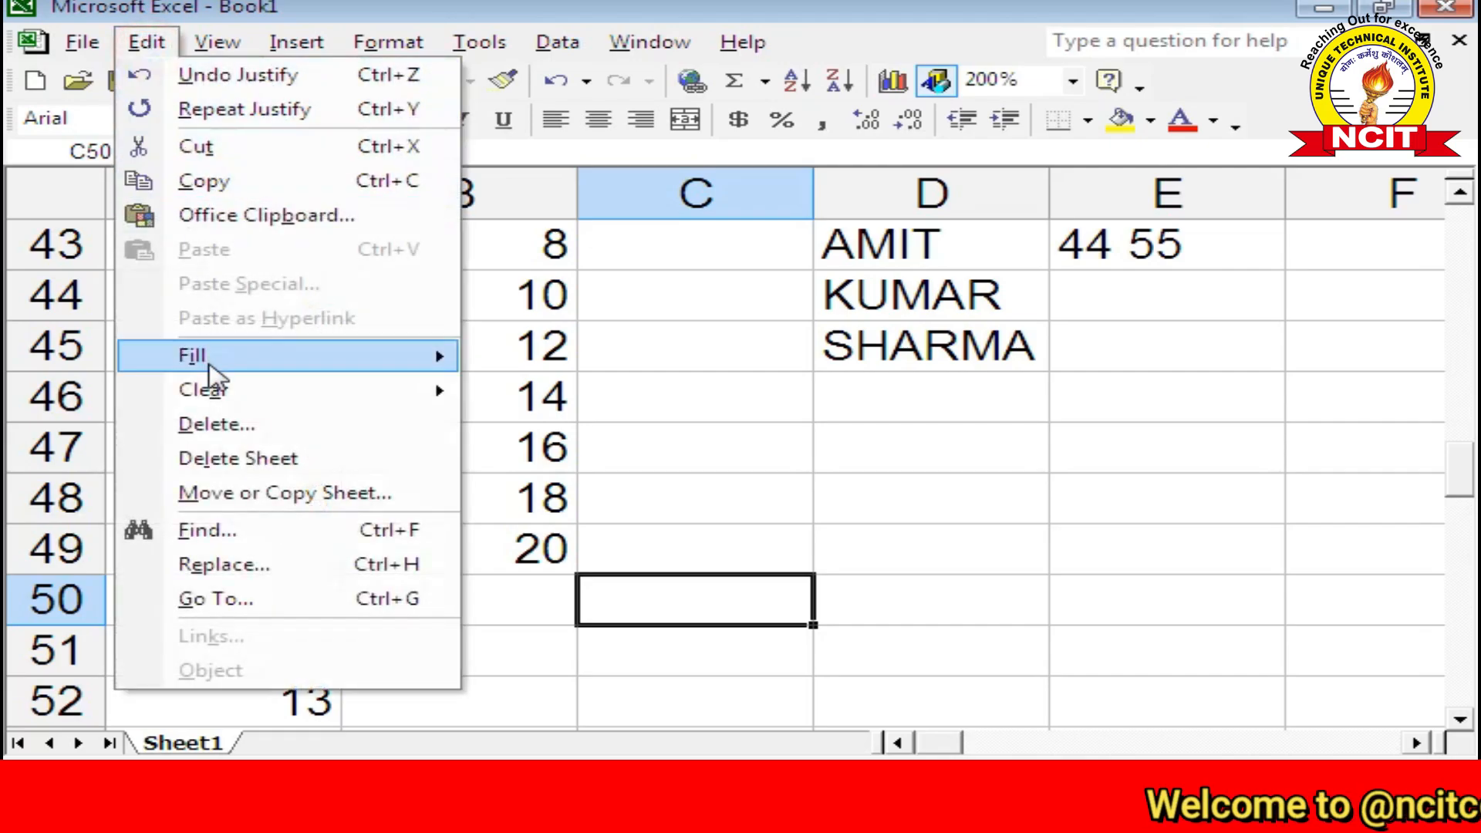
mouse_move(228, 402)
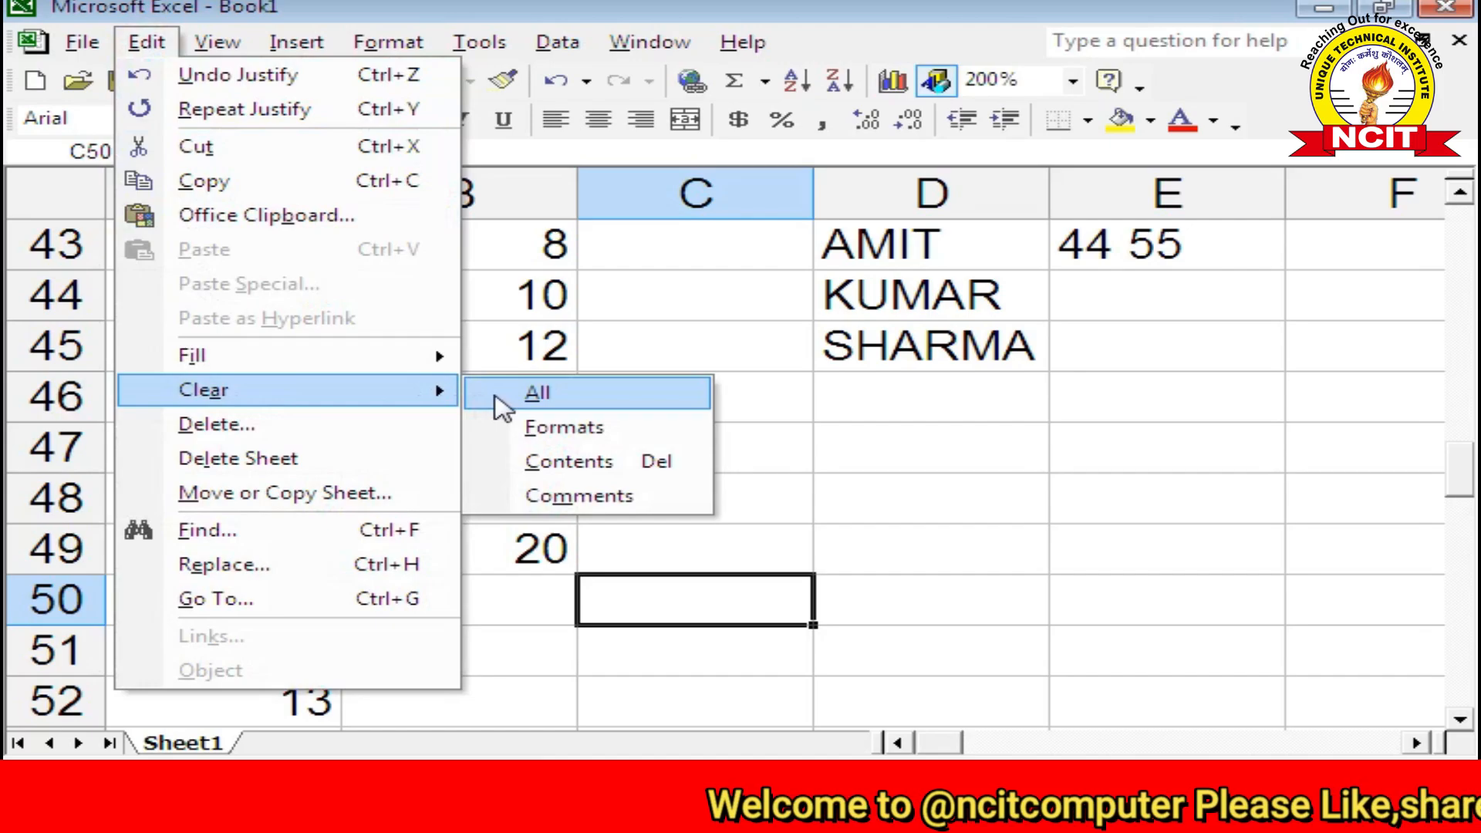
click(1011, 463)
scroll(733, 460, up, 2)
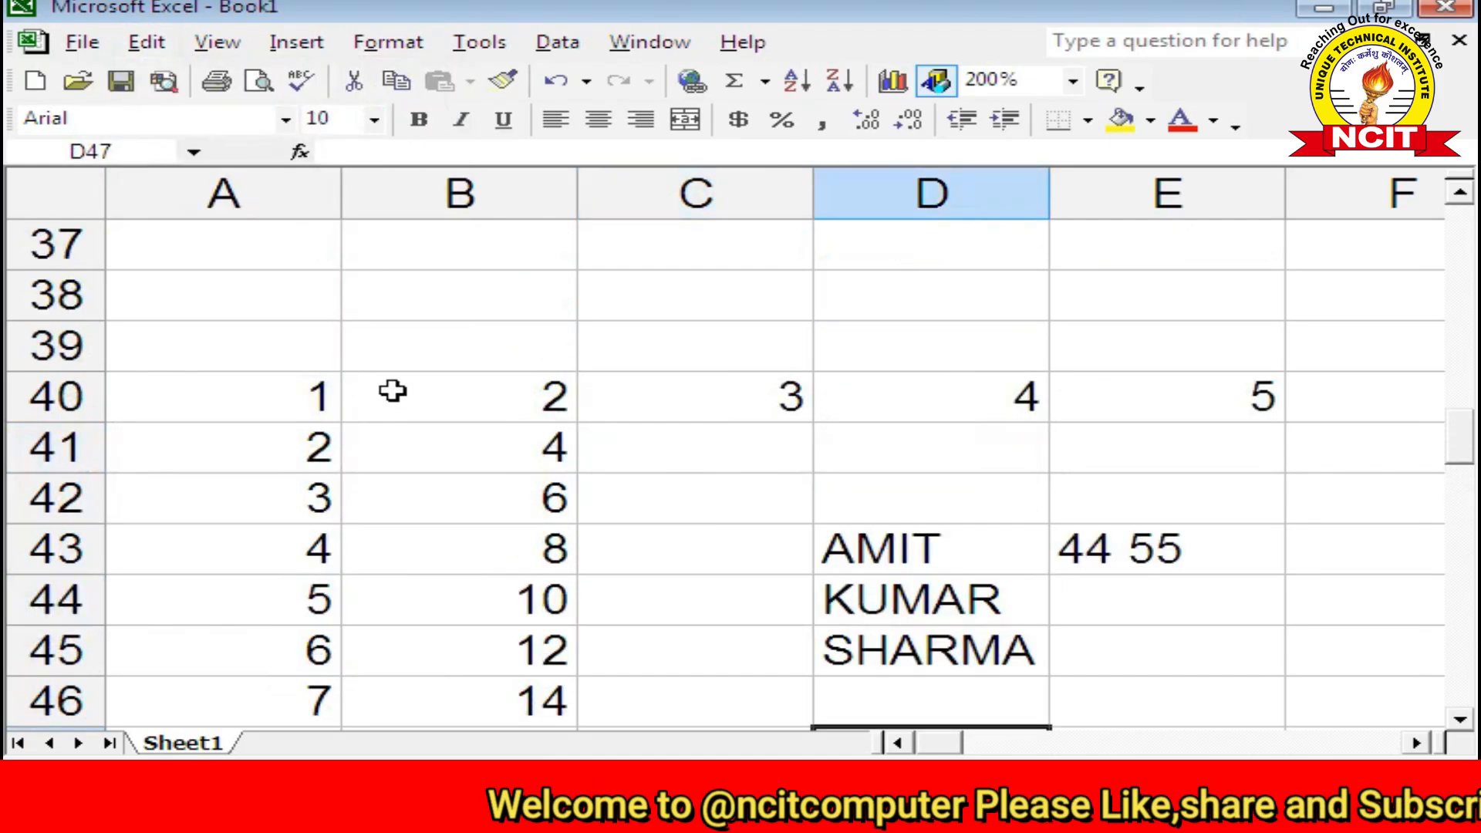
Step: Select A40:E45 and wipe its numbers and name text with Edit > Clear > All
click(340, 390)
drag(339, 390, 1242, 661)
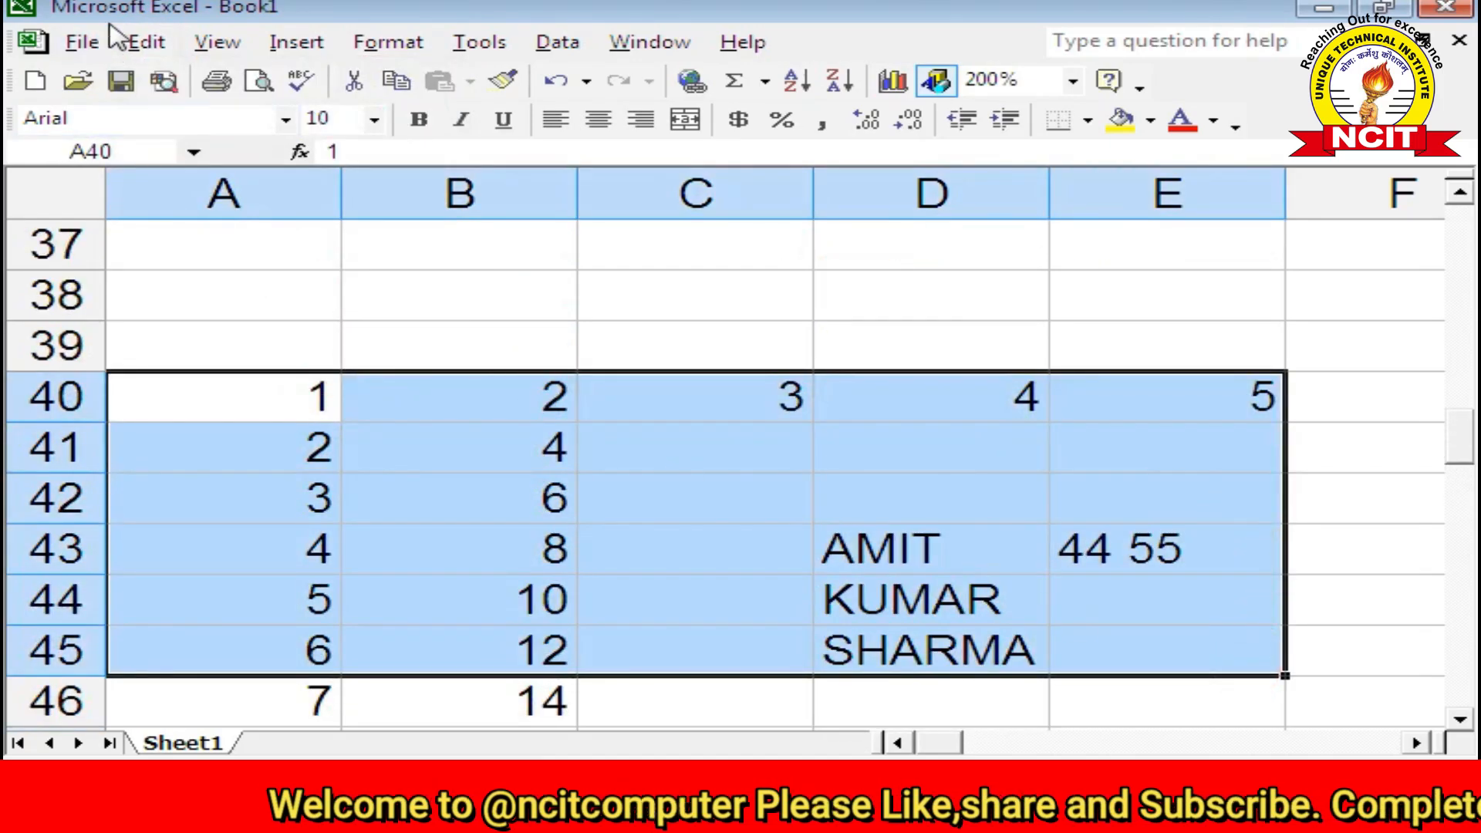
click(150, 44)
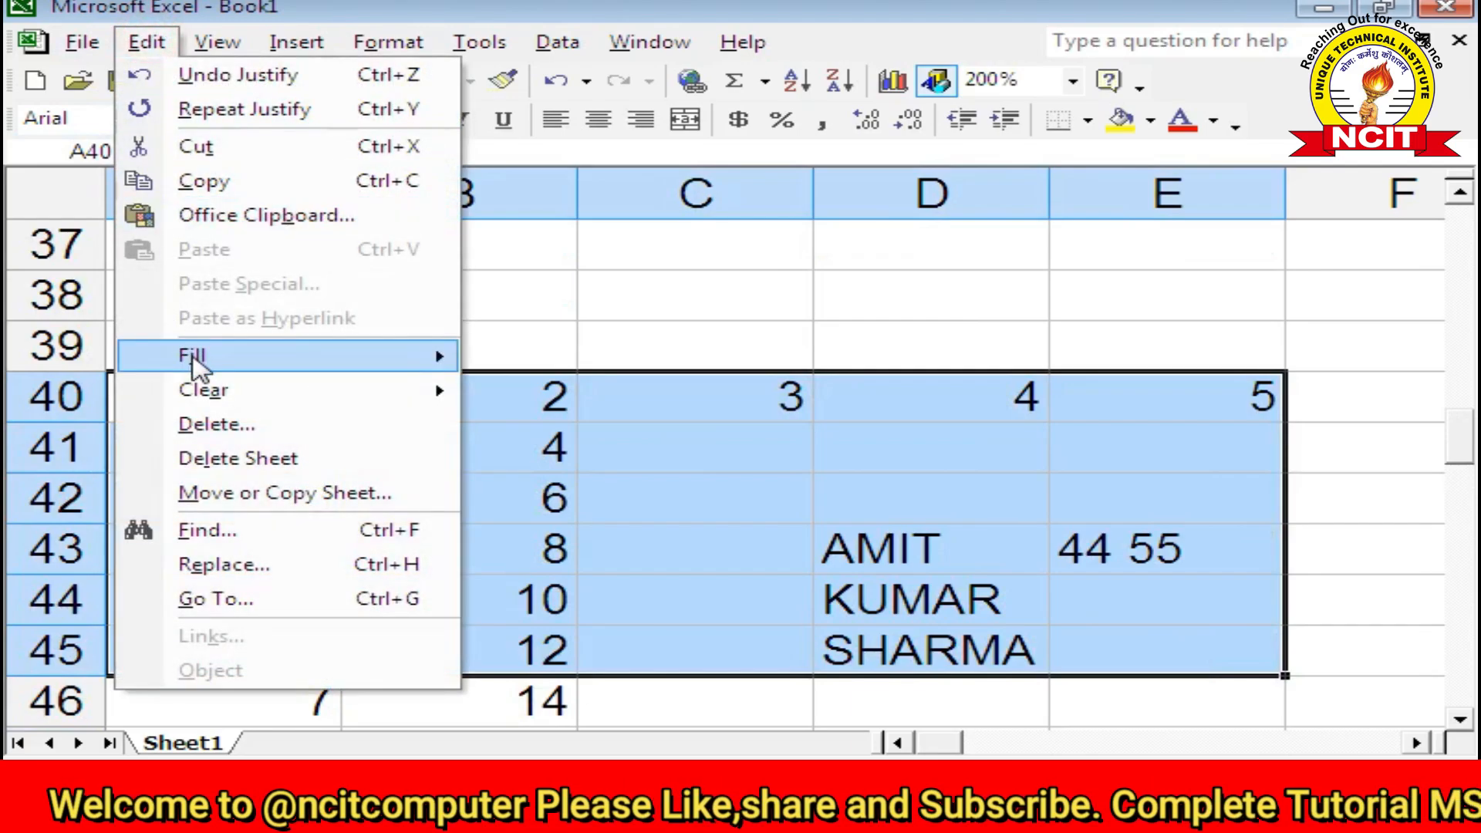
mouse_move(390, 407)
click(535, 395)
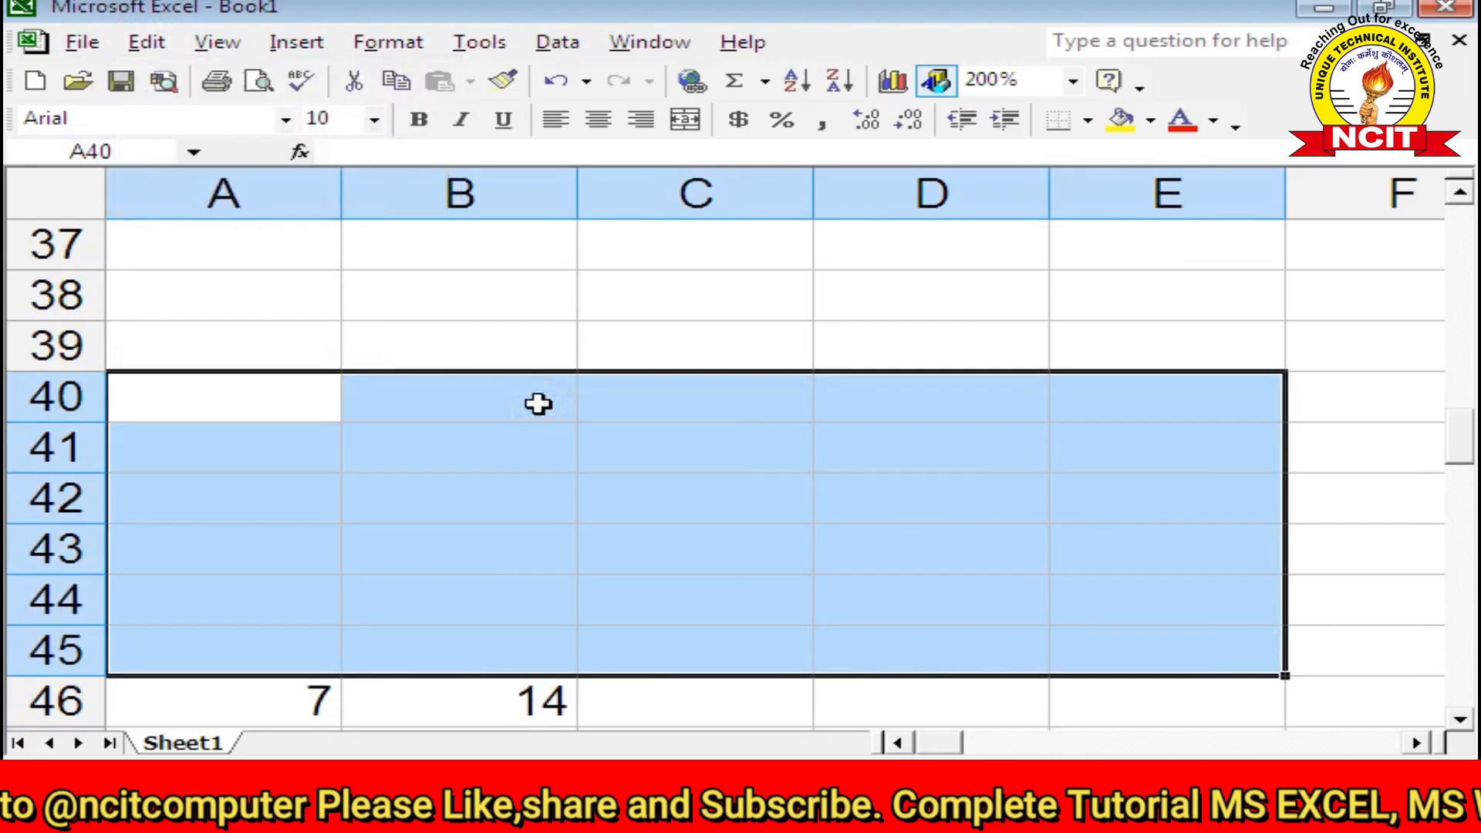
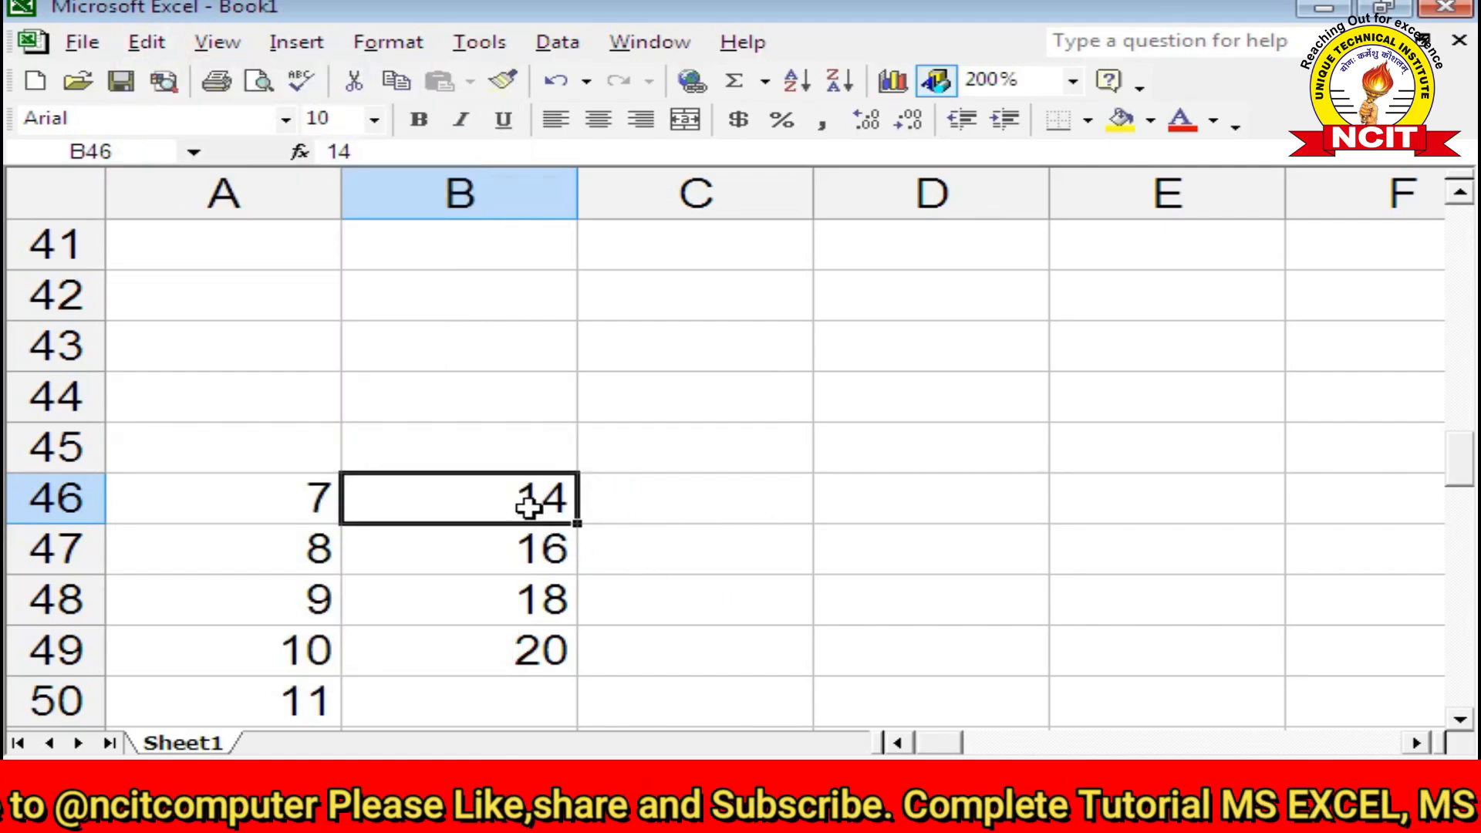
Step: Select an empty cell, close the Edit menu unused, and bring up the MARKSHEET.xls workbook
key(Right)
click(581, 335)
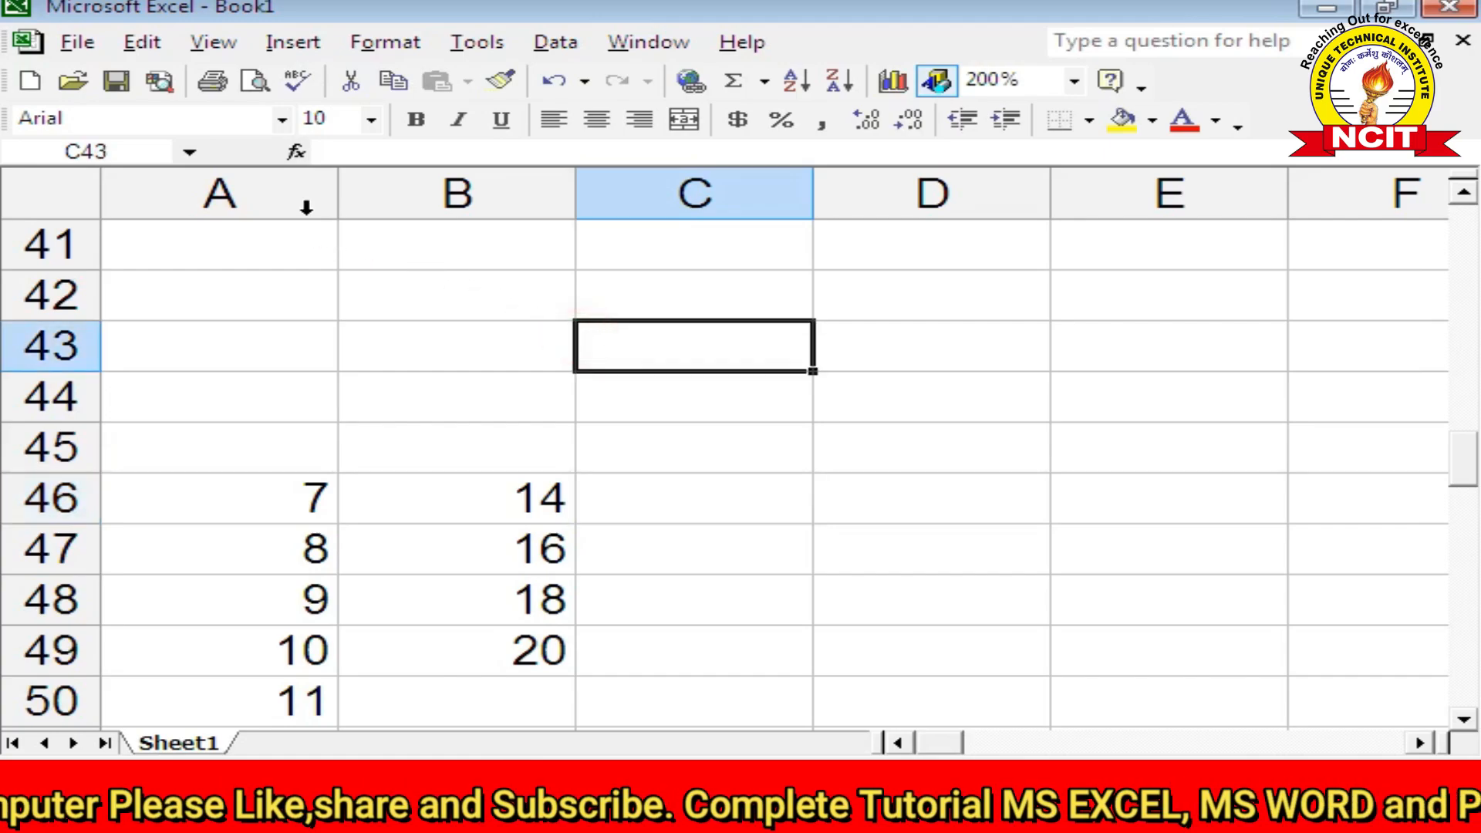
click(148, 42)
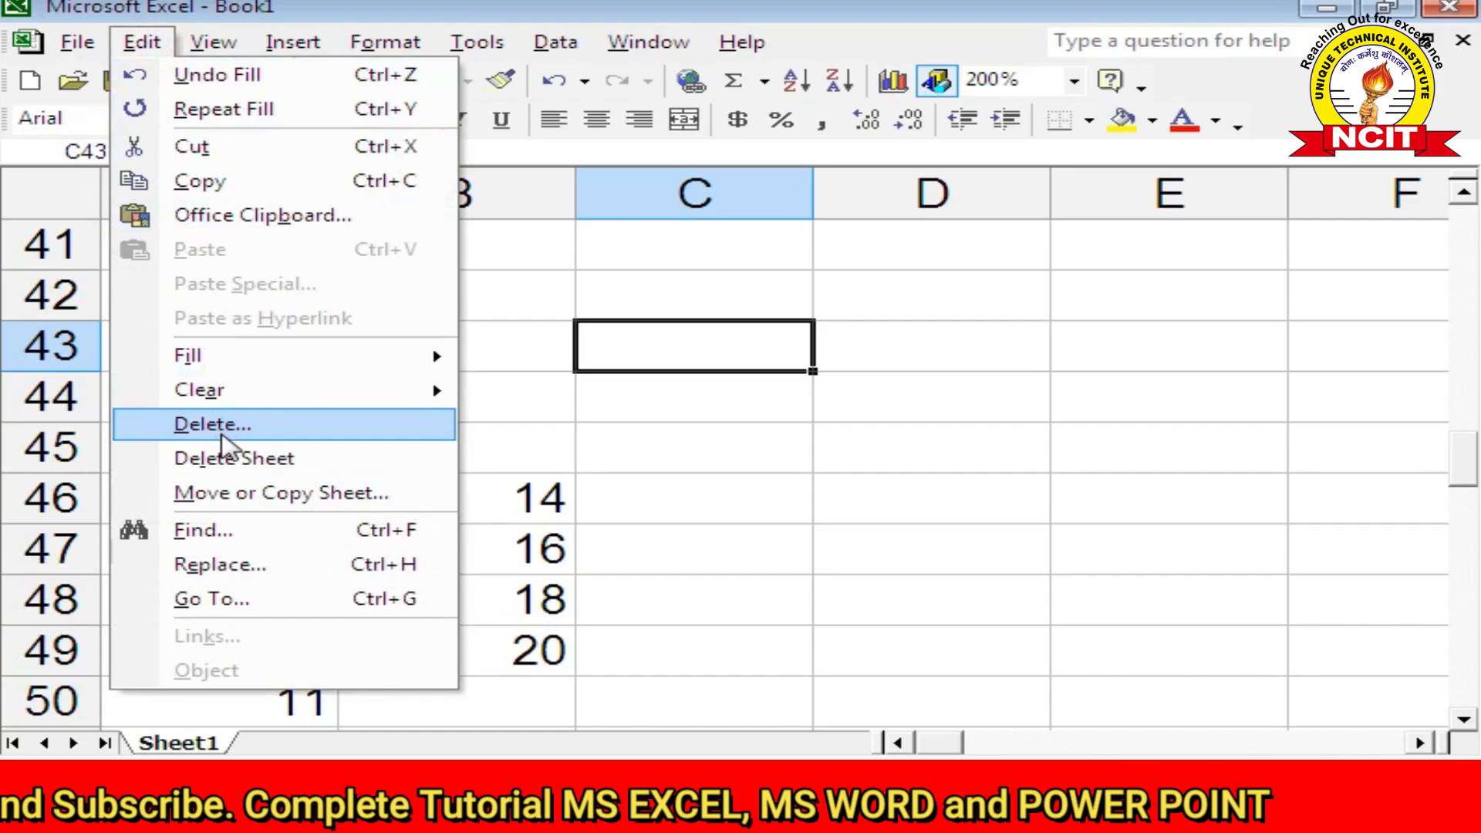
click(599, 457)
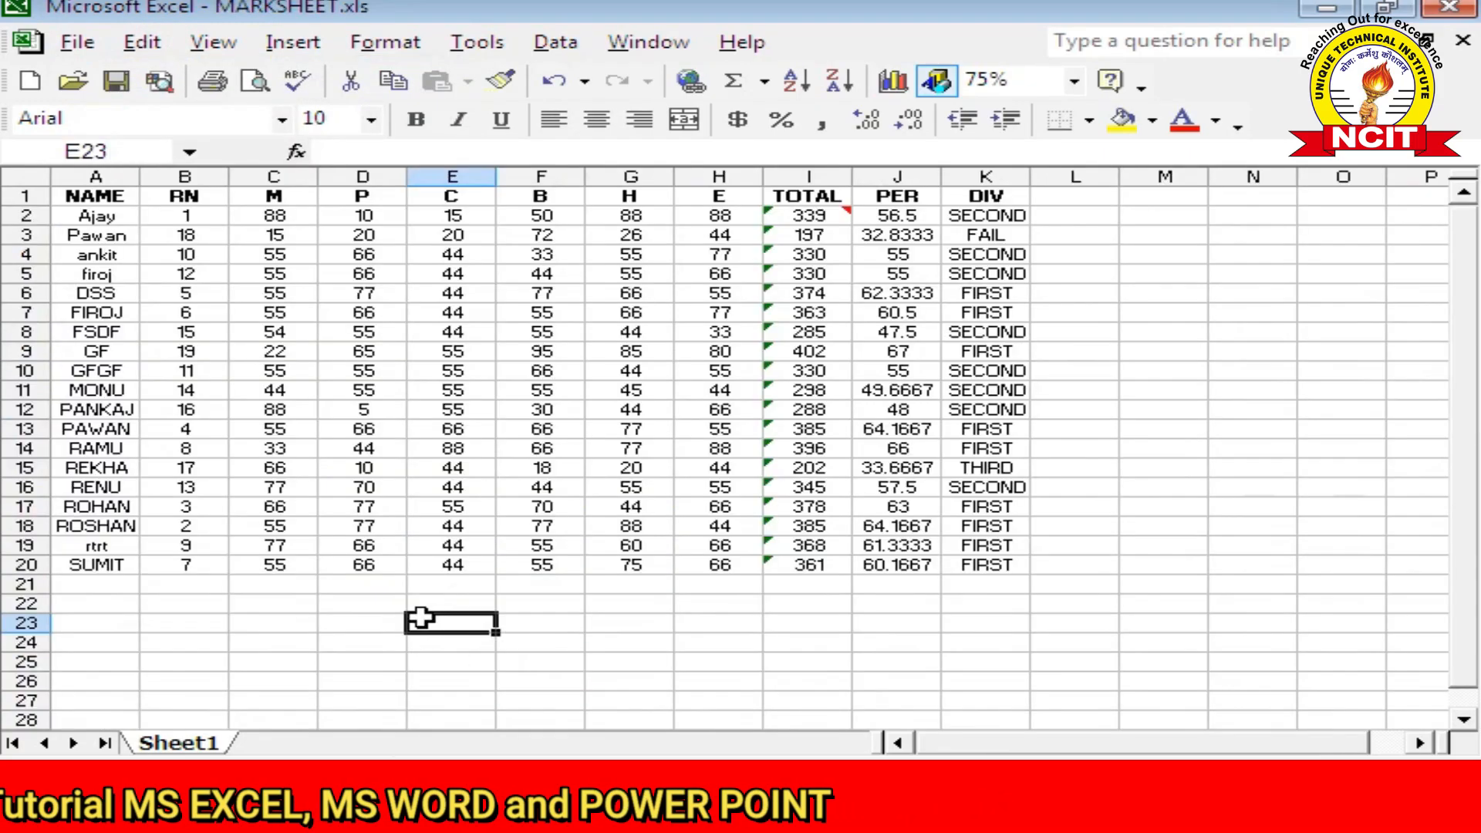
Step: Zoom the sheet to 100% and delete the student row in row 19 with Edit > Delete
click(456, 660)
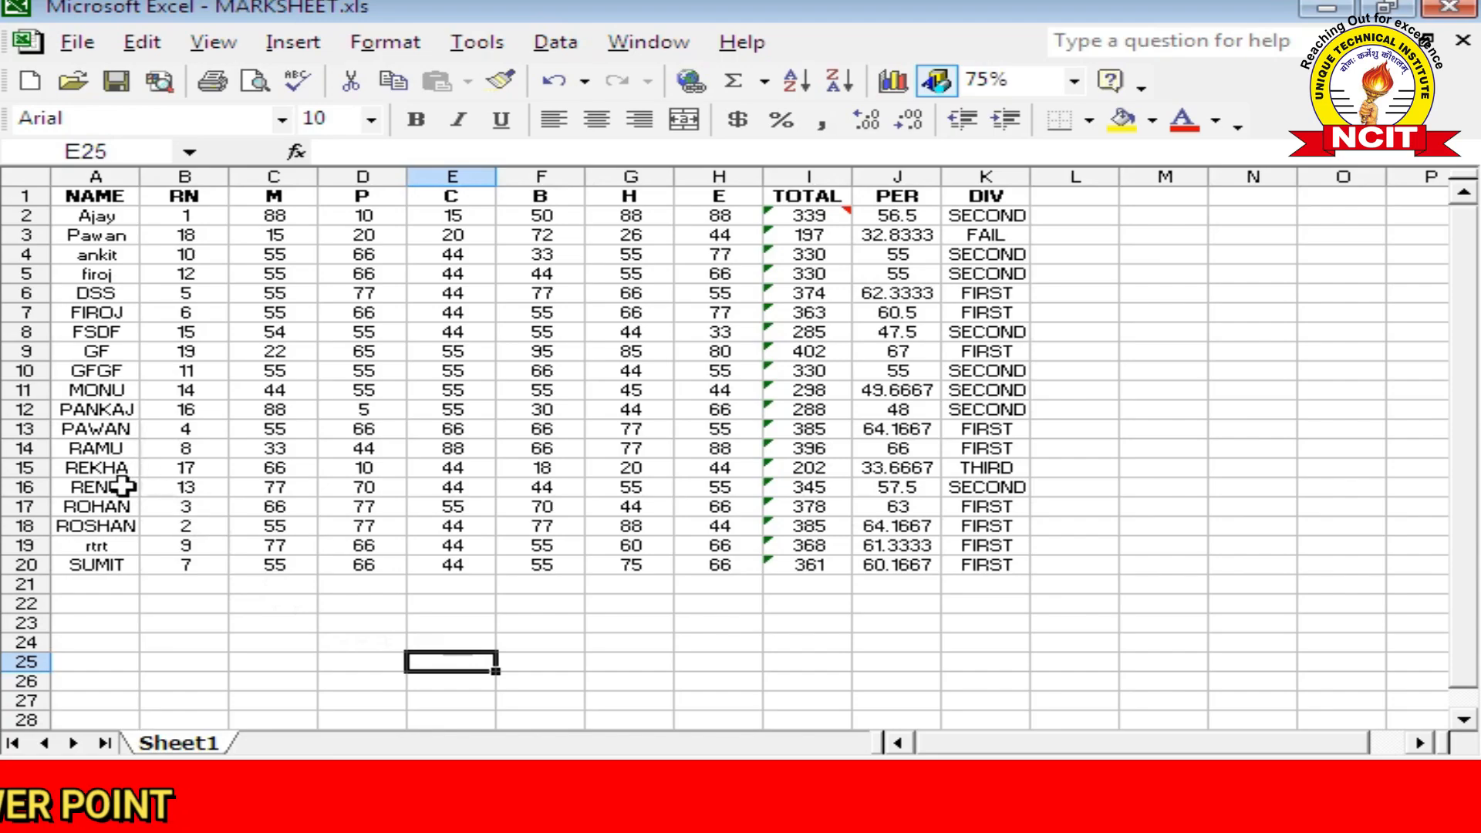
click(26, 546)
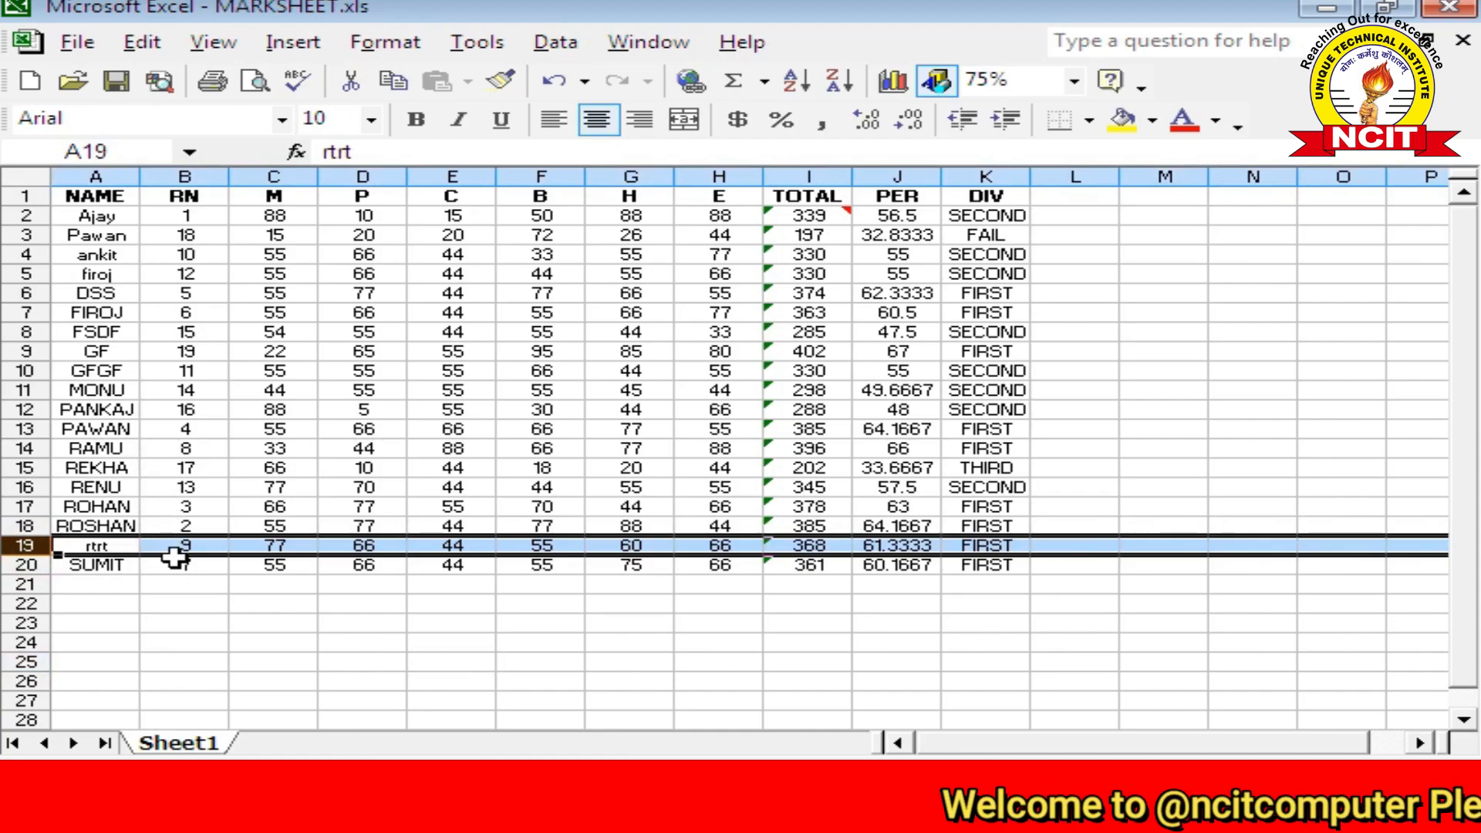
click(1074, 80)
click(1034, 137)
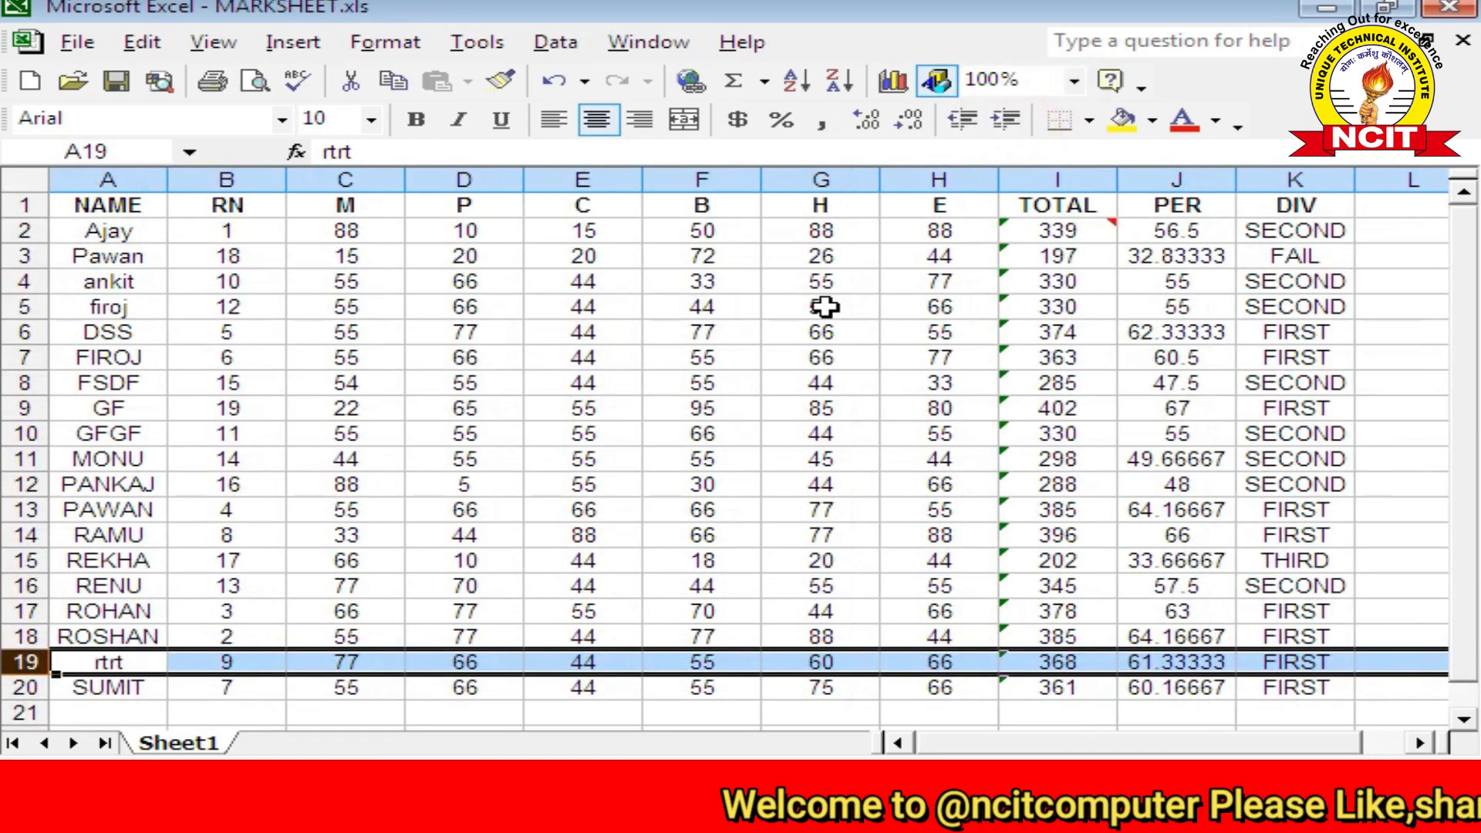
scroll(473, 529, down, 3)
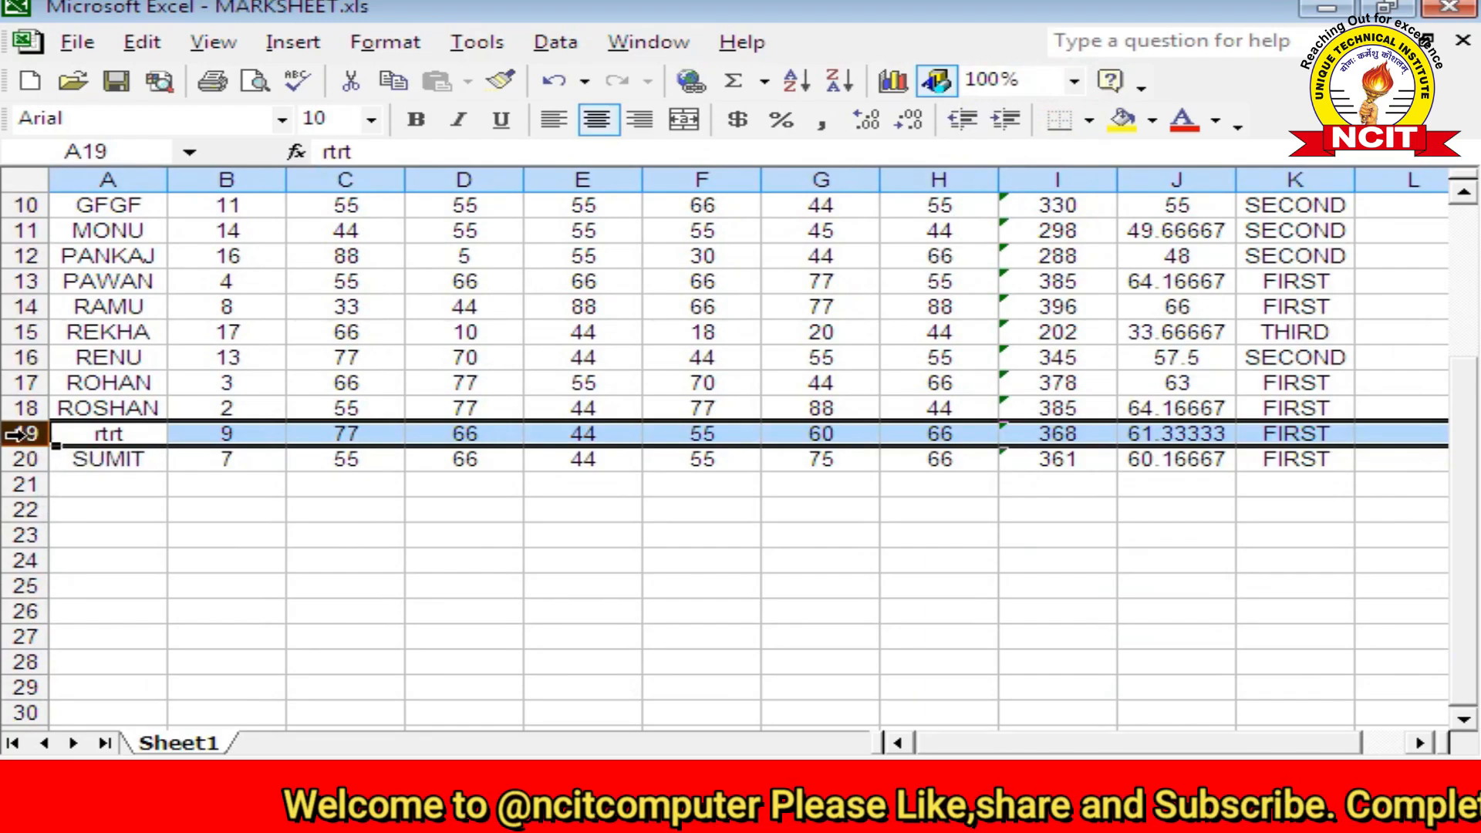
click(155, 44)
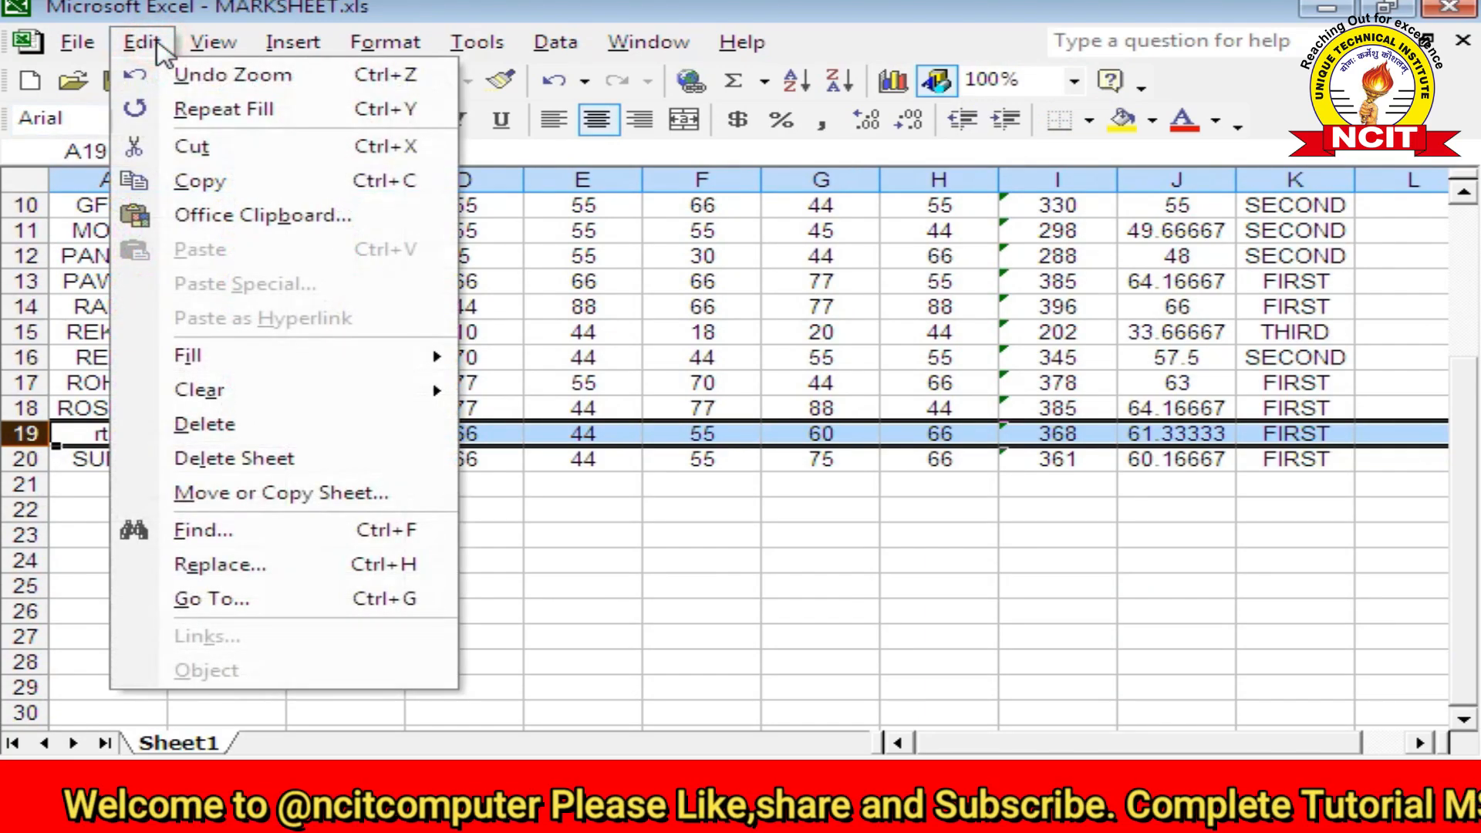
click(228, 432)
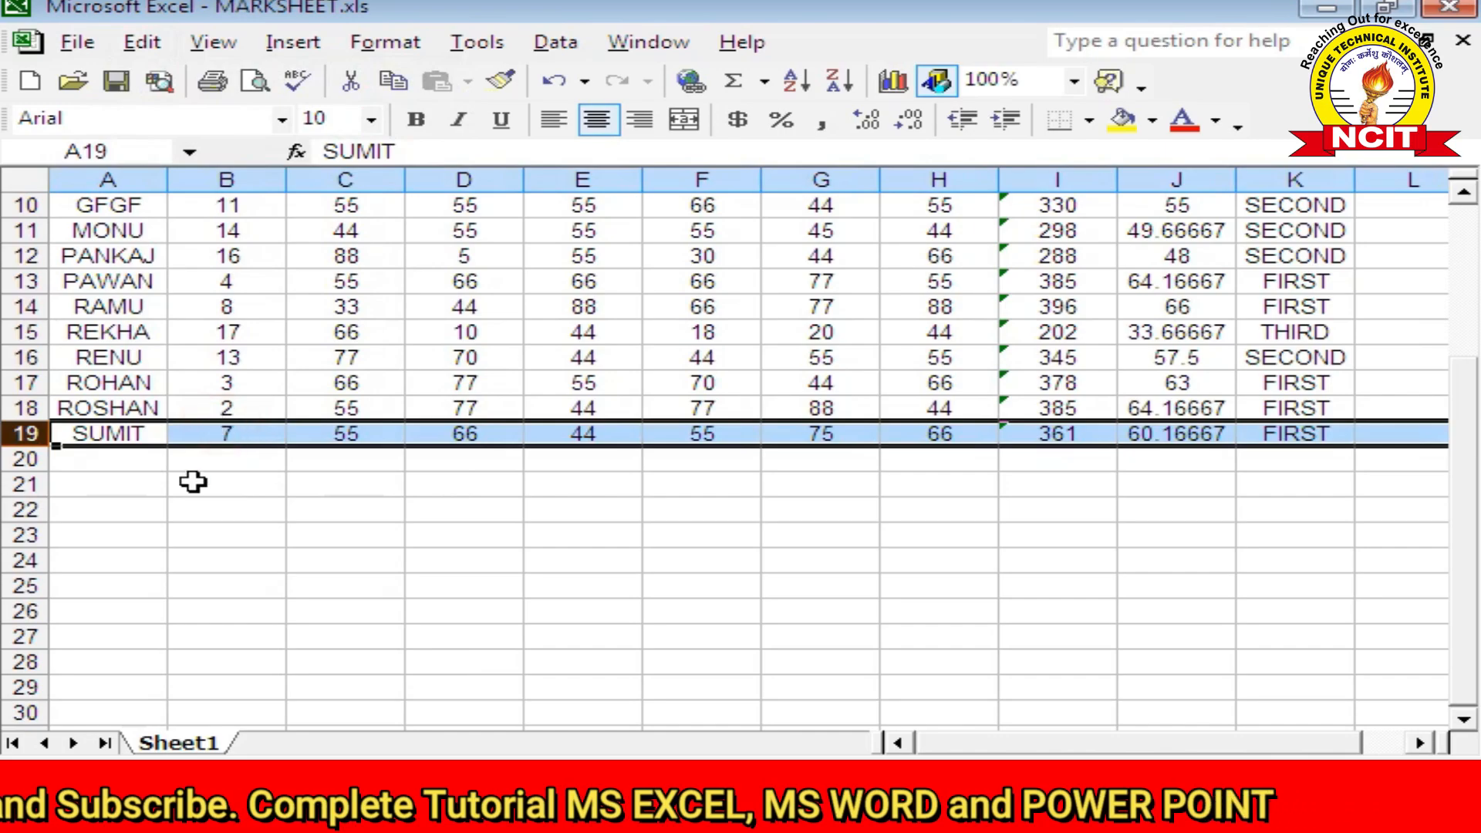
Step: Delete the three student rows 17–19, leaving 15 students
drag(12, 380, 11, 428)
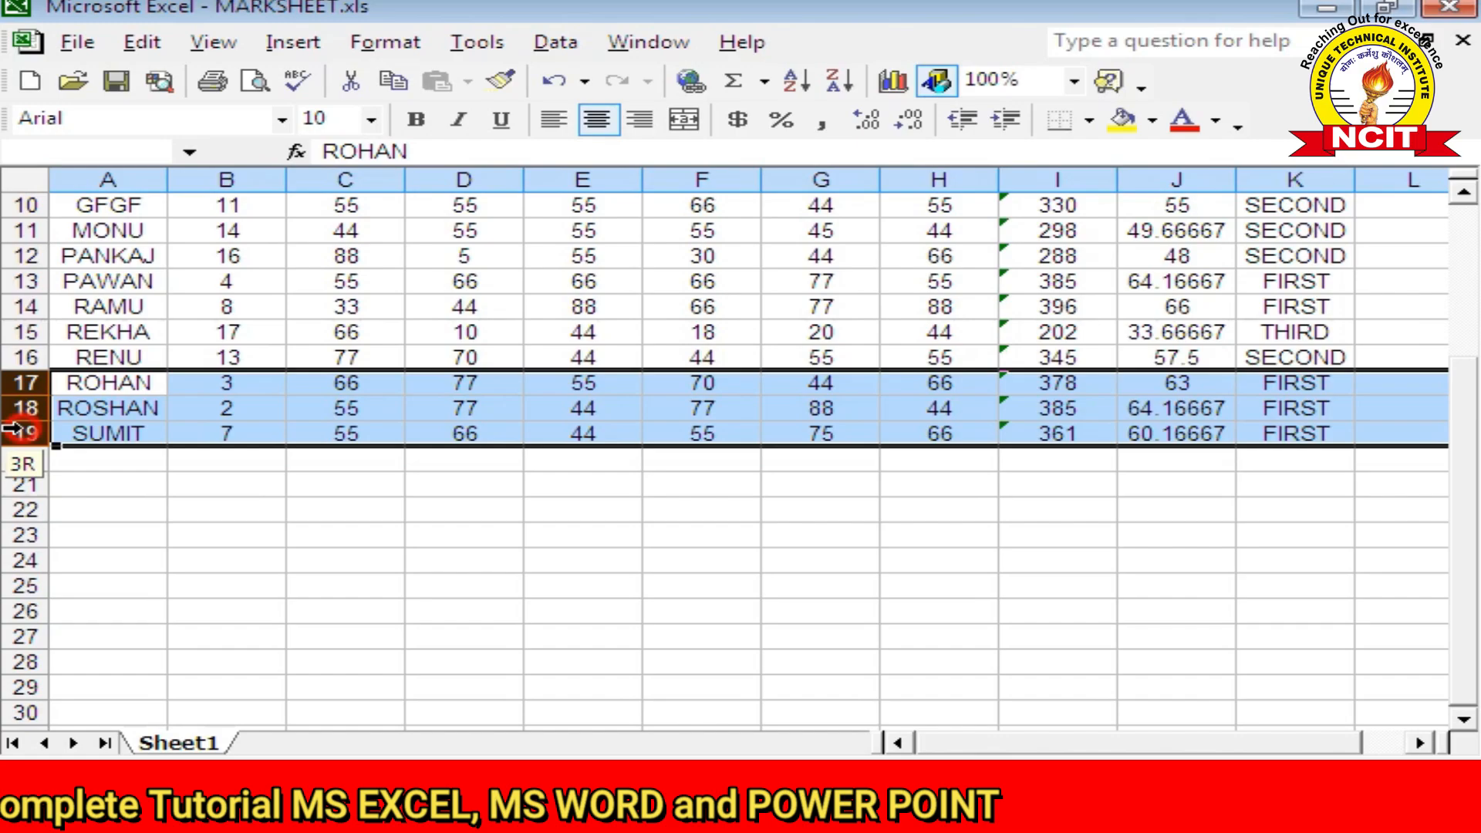
click(143, 42)
click(205, 423)
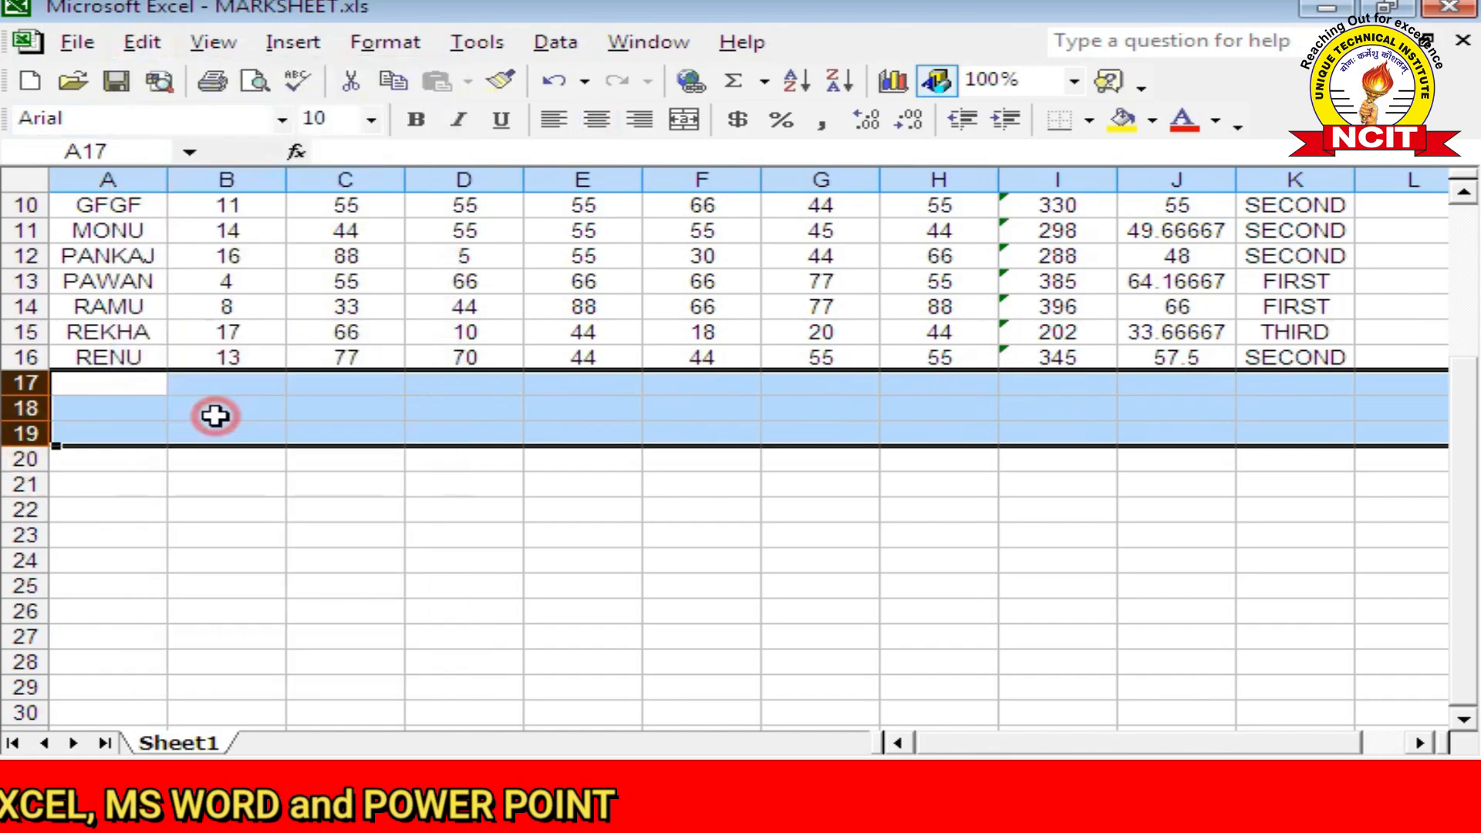
scroll(217, 417, up, 3)
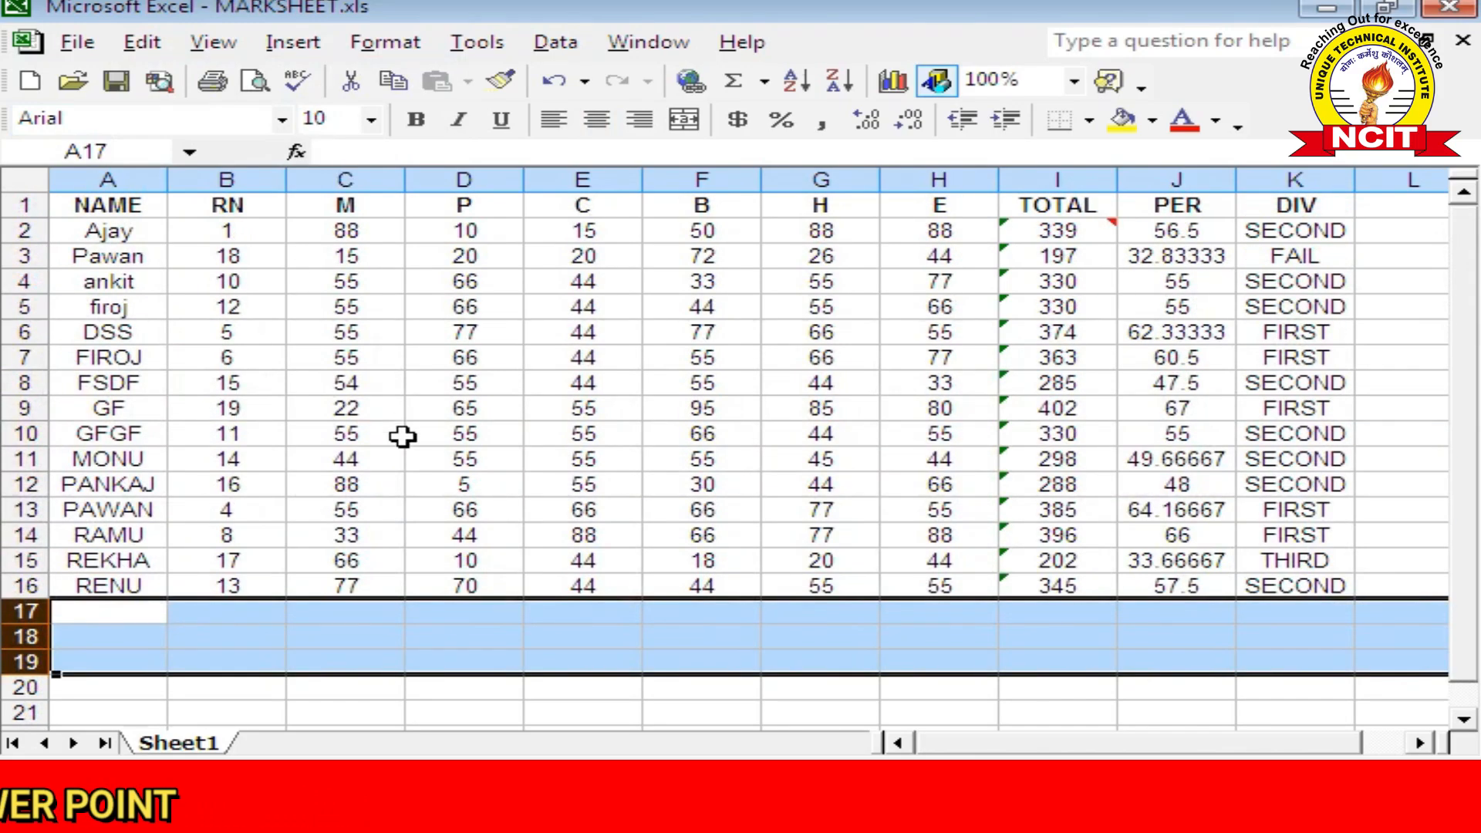
Step: Delete the P marks column (column D) so TOTAL, PER and DIV recalculate
click(344, 179)
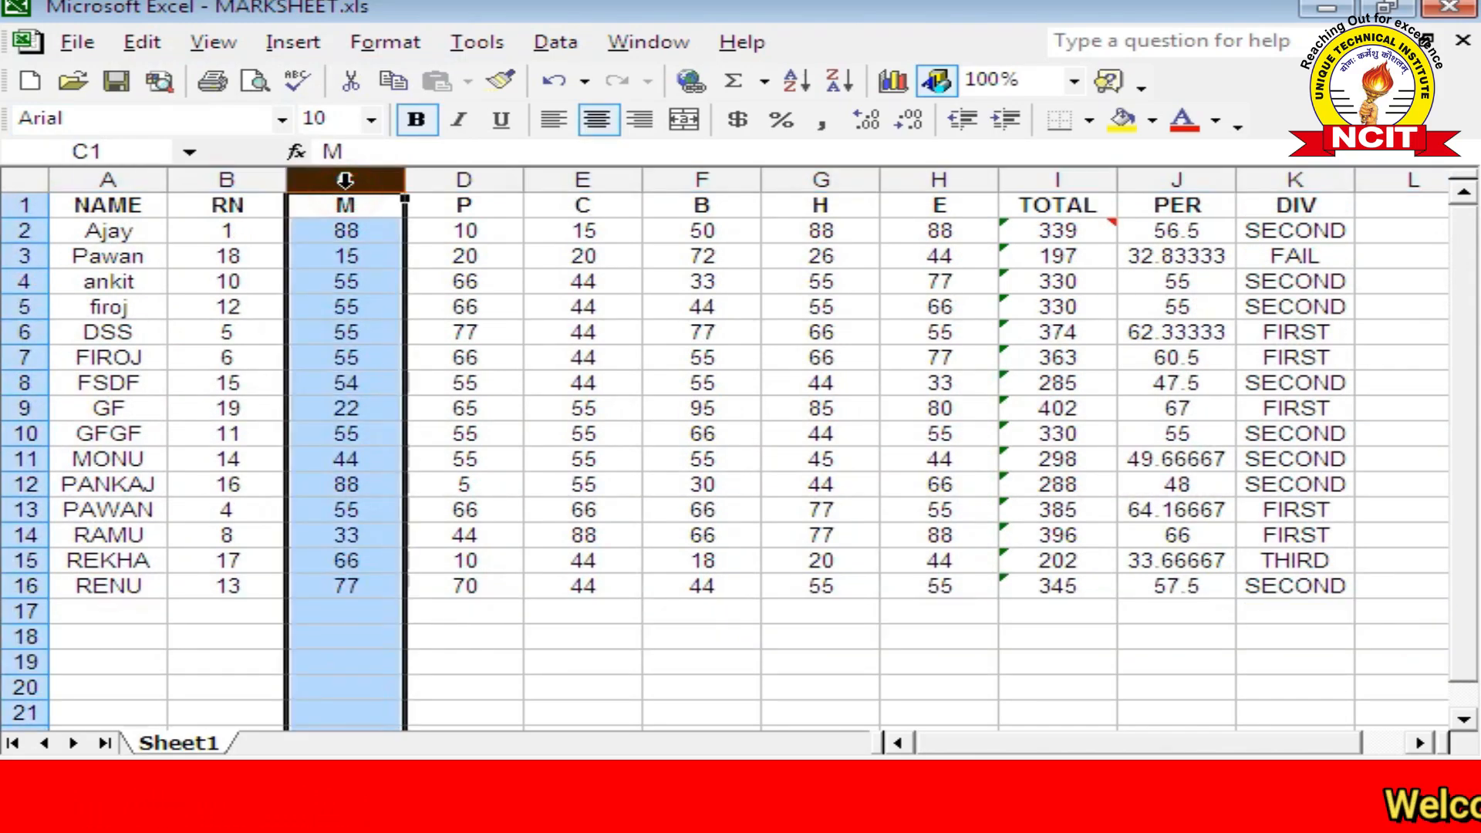
click(443, 180)
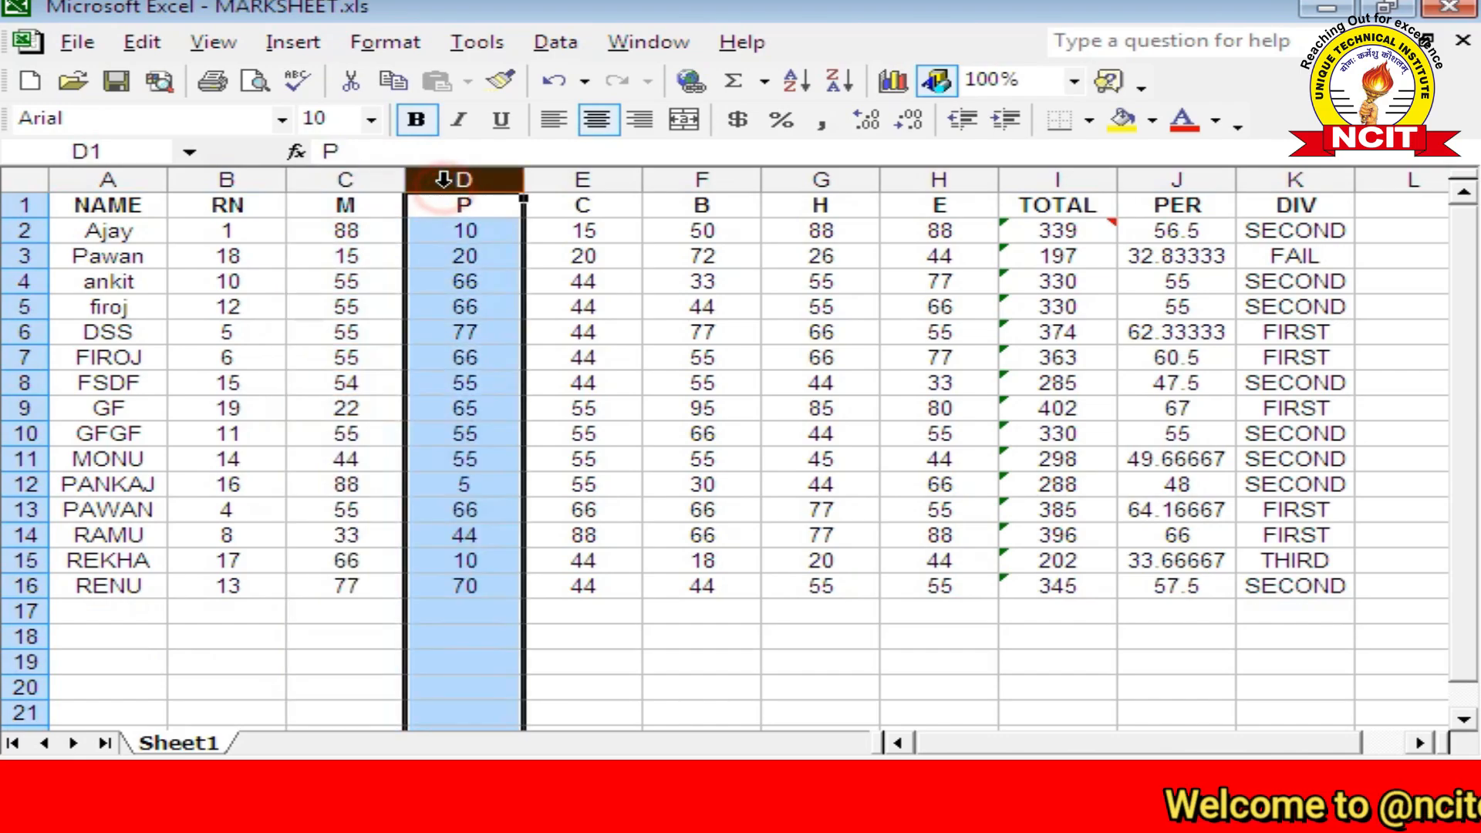
click(162, 47)
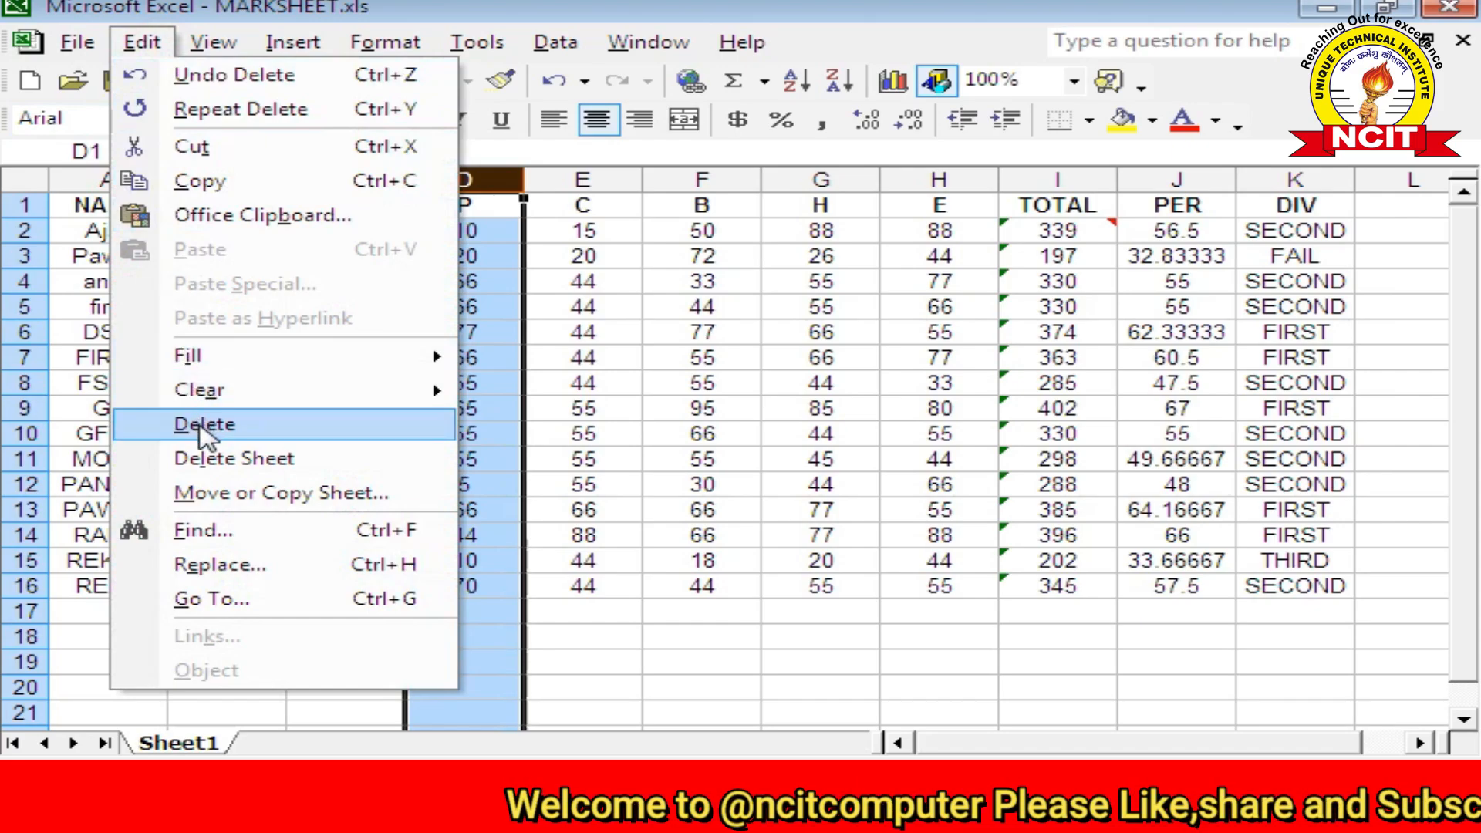
click(204, 425)
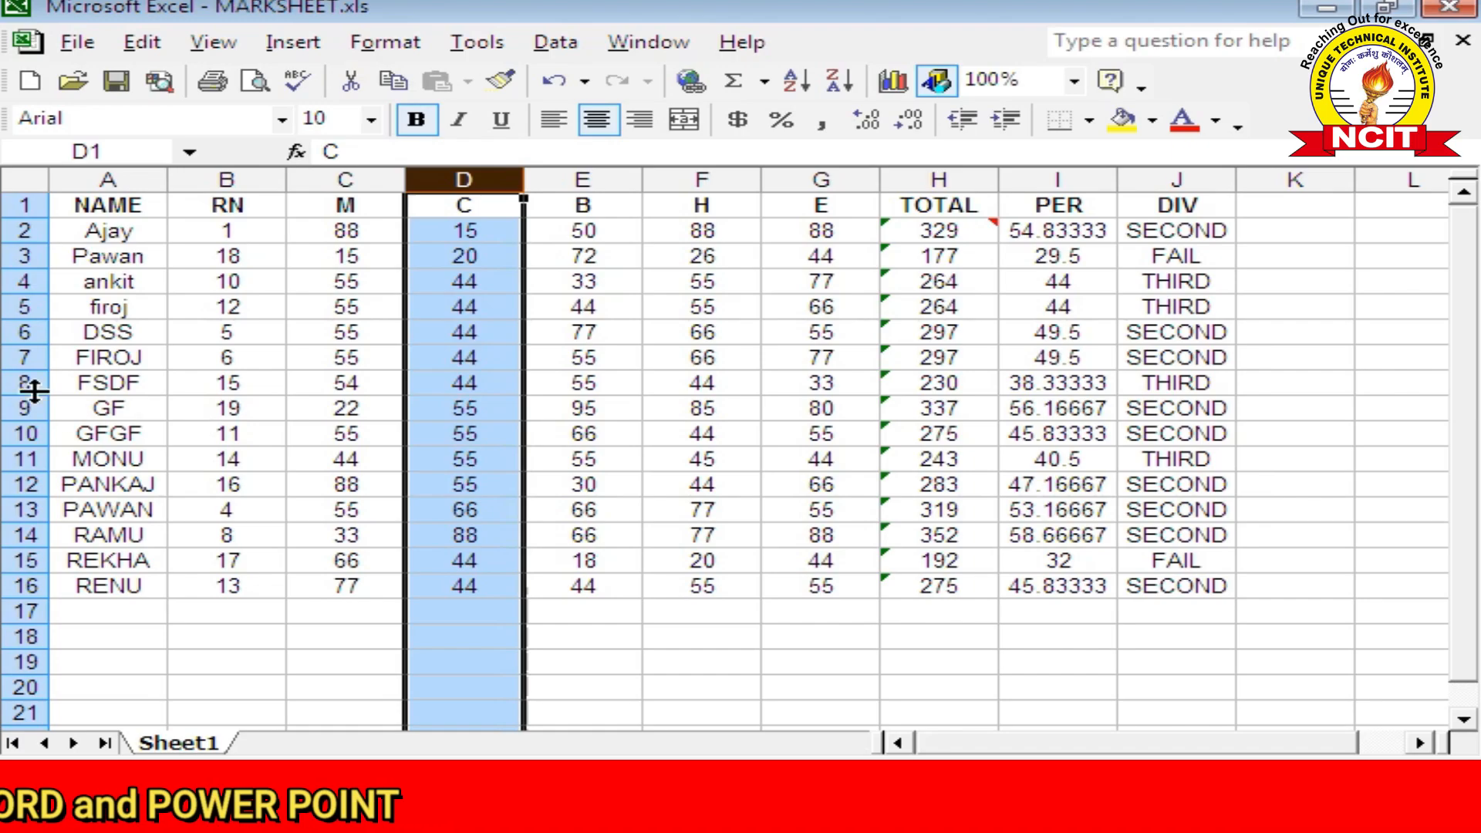
Step: Select rows 8–10 and the M and C columns, browsing the Edit menu without changes
drag(25, 383, 37, 420)
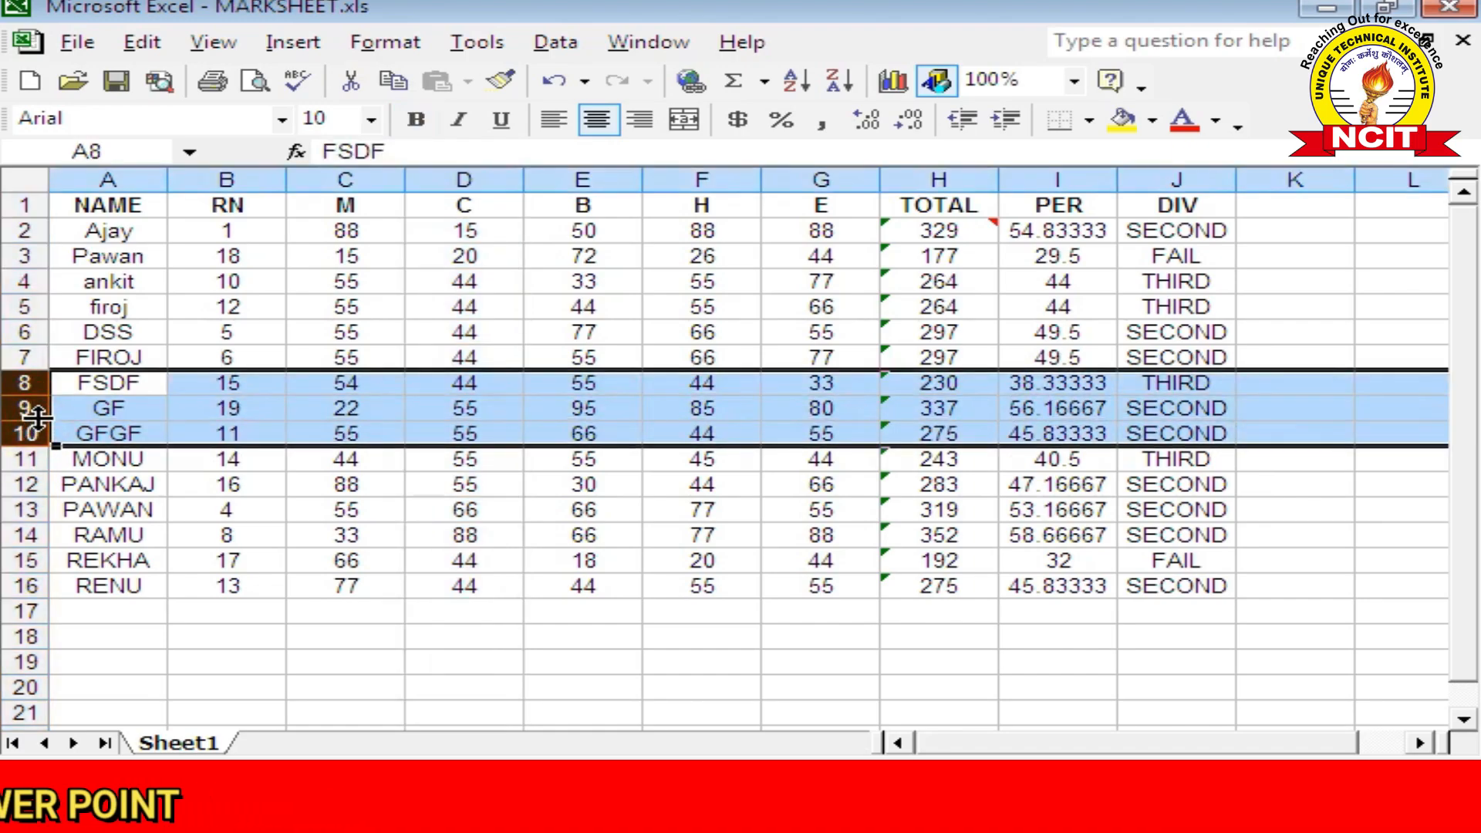
drag(311, 183, 482, 182)
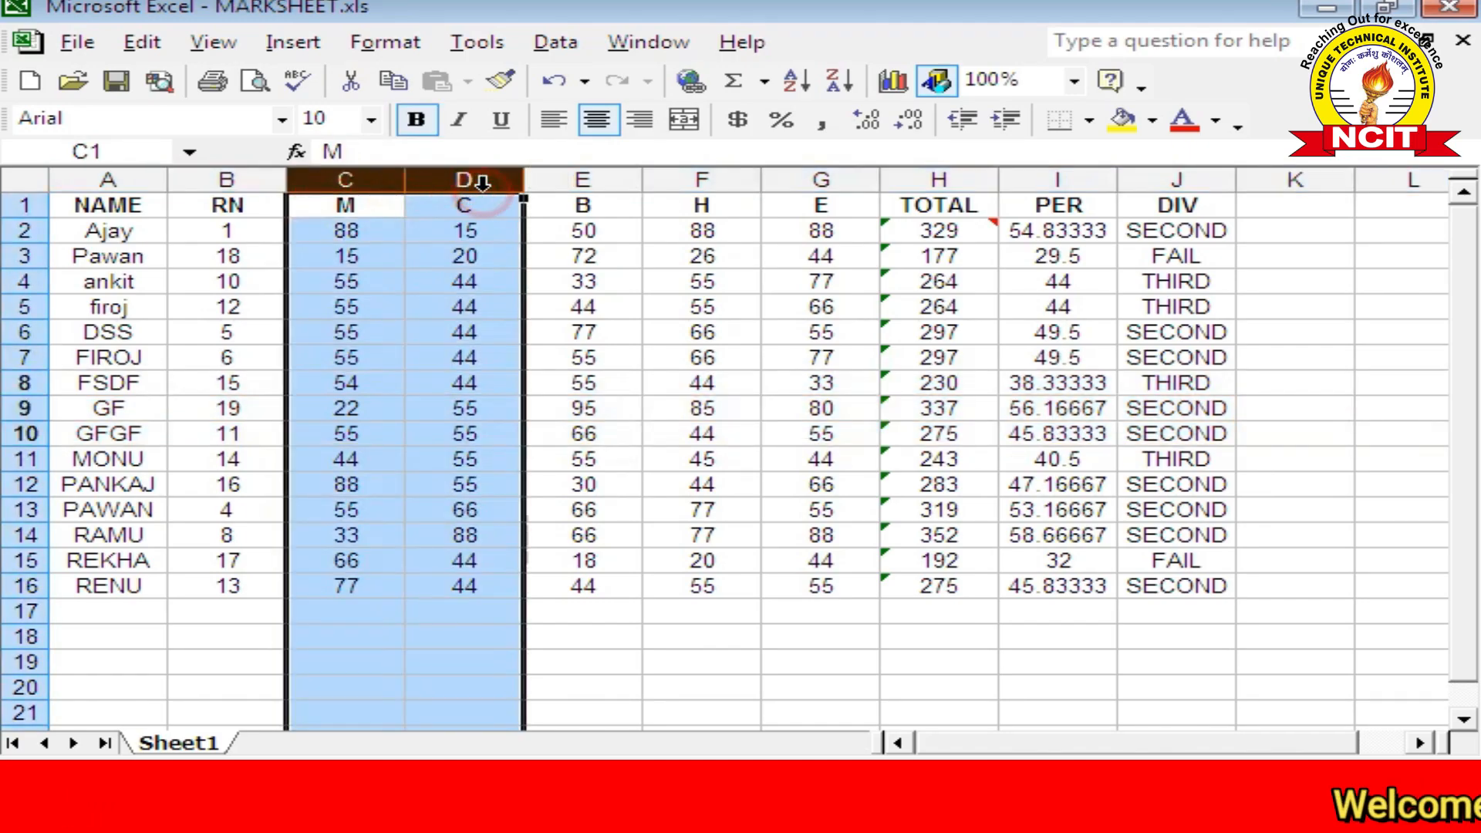
click(147, 44)
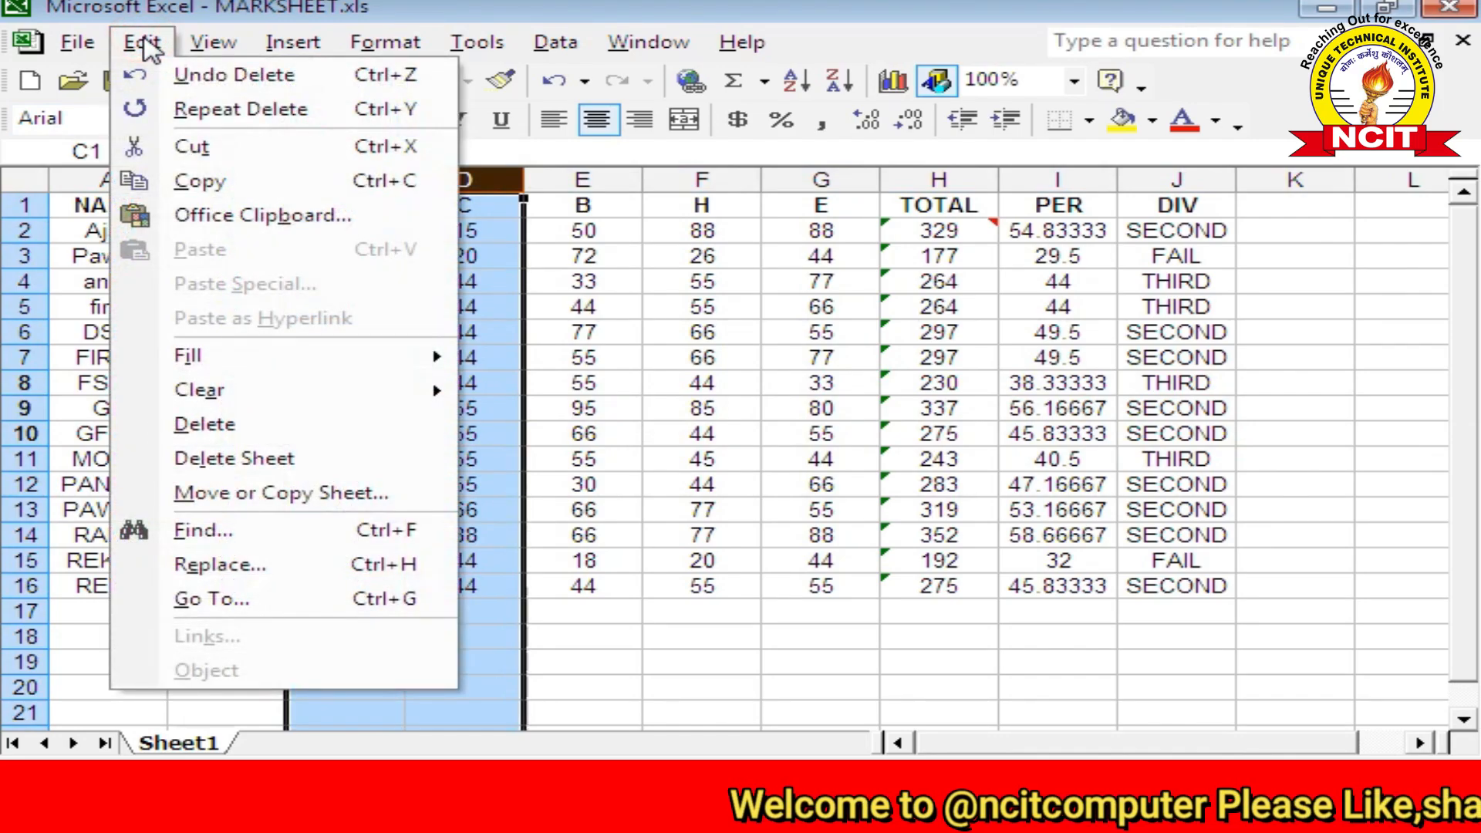
mouse_move(214, 42)
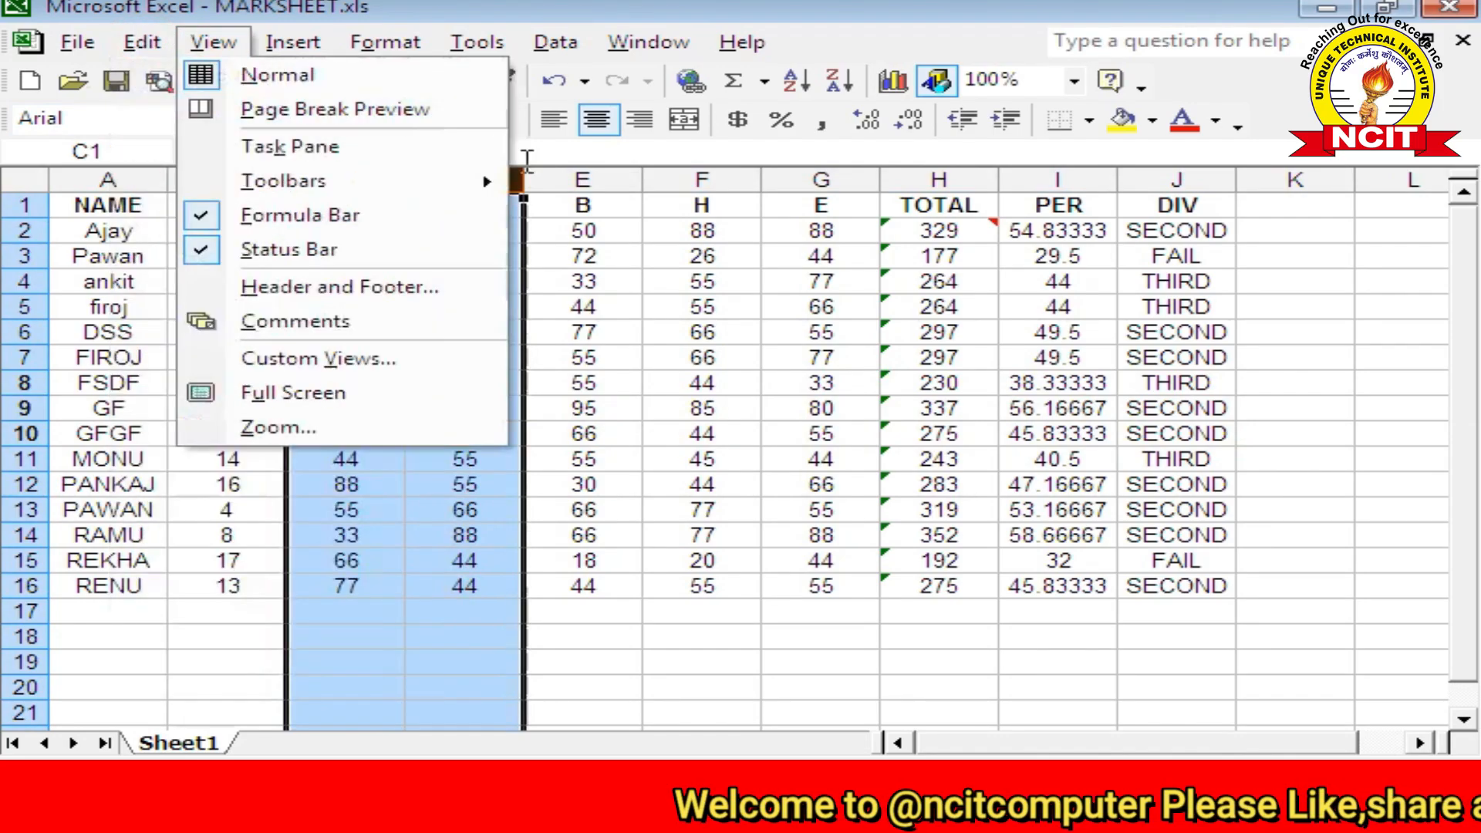
click(535, 332)
click(142, 43)
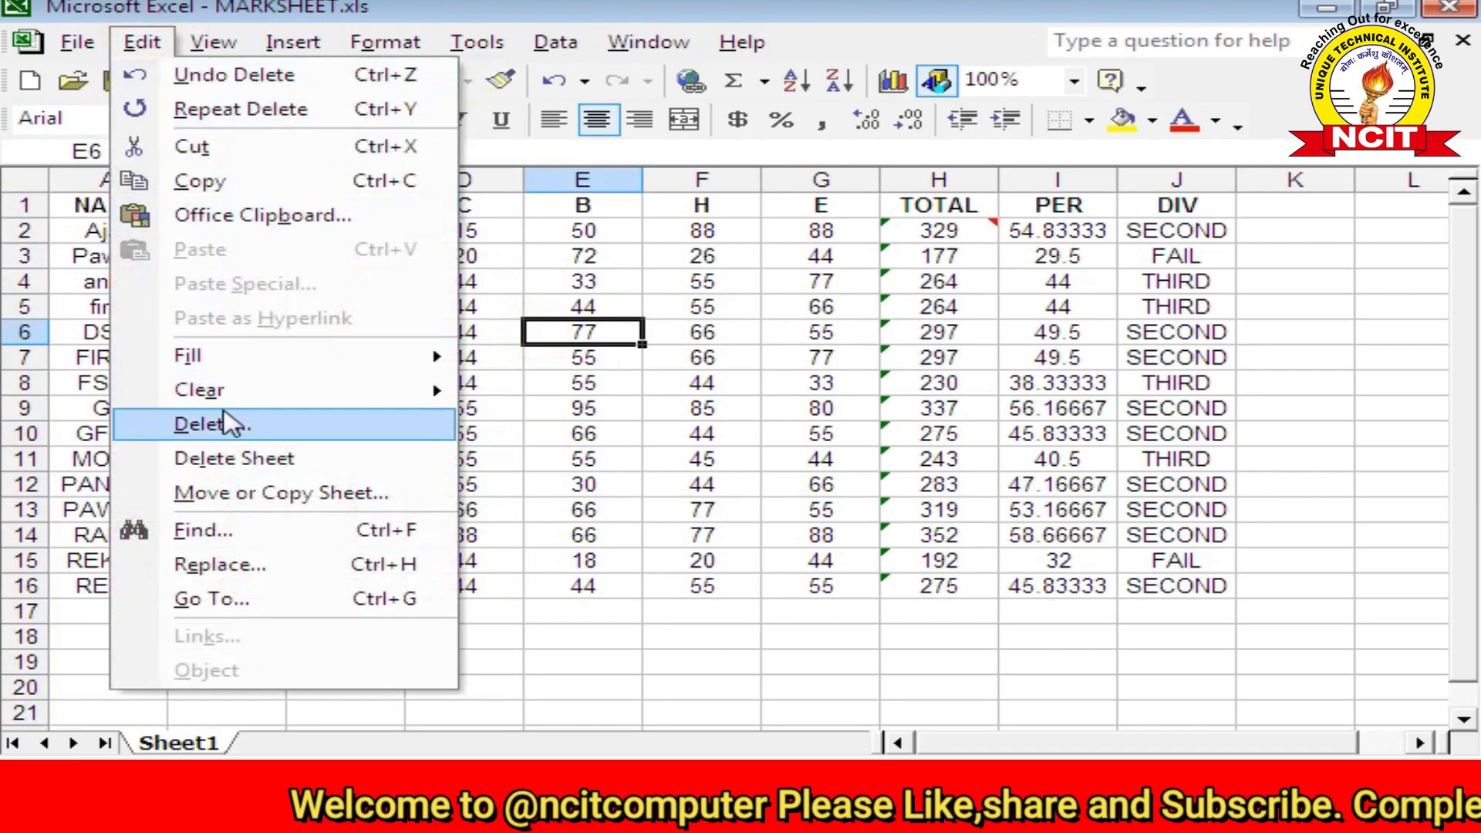
click(692, 486)
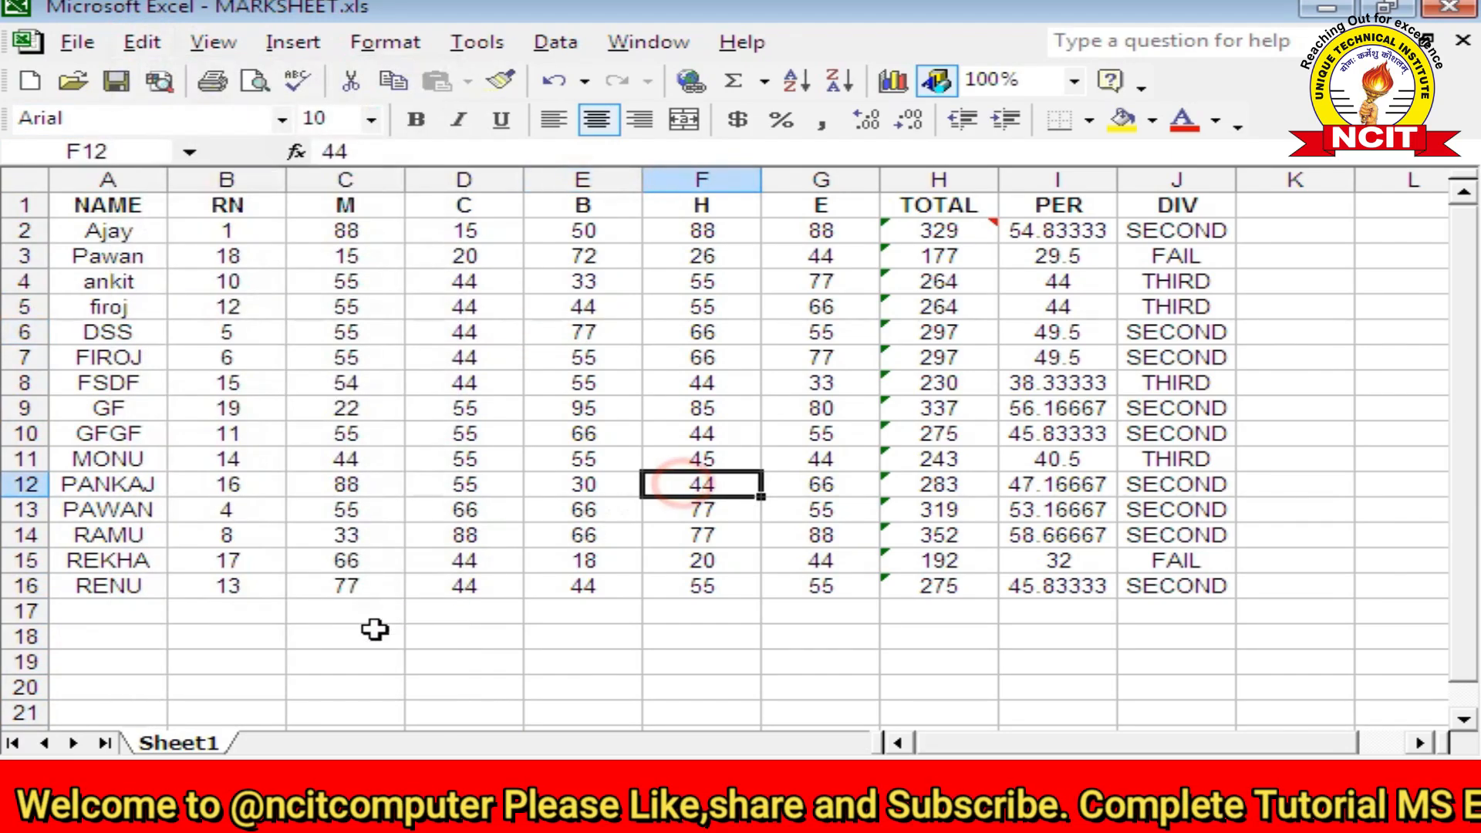
Step: Insert two new blank worksheets and check the Sheet2, Sheet3 and Sheet1 tabs
right_click(193, 743)
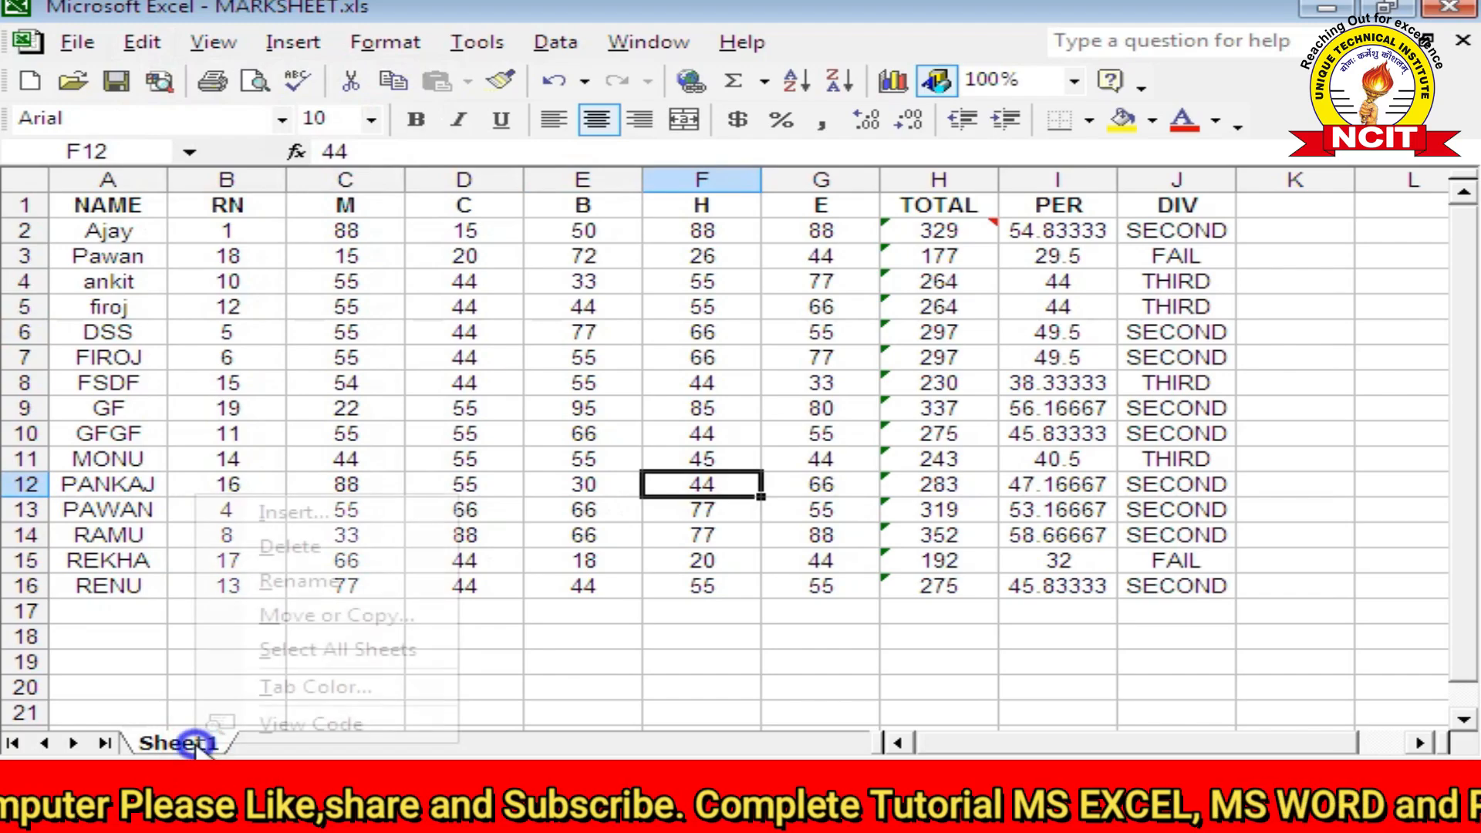
click(266, 513)
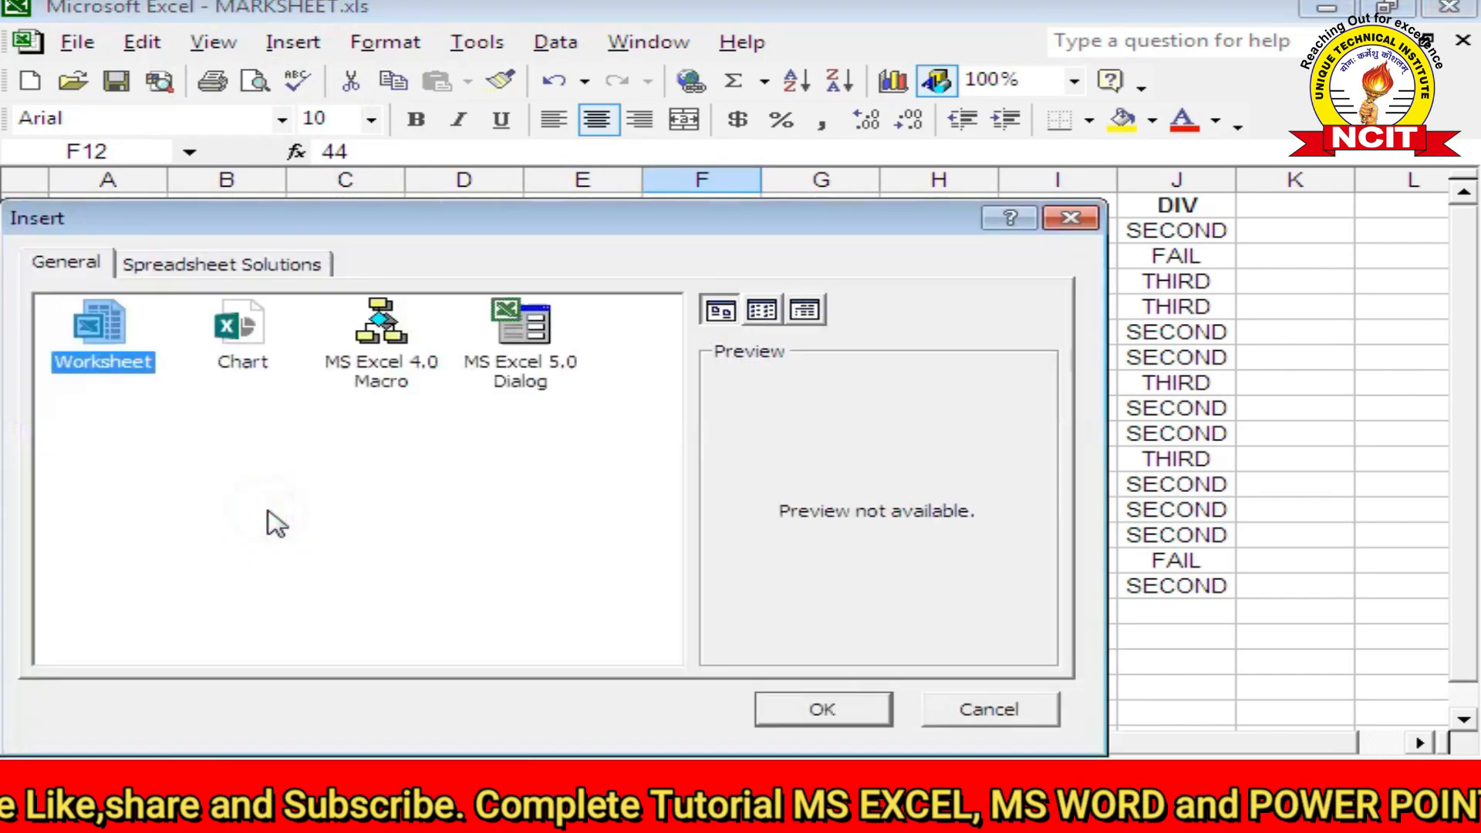
click(785, 706)
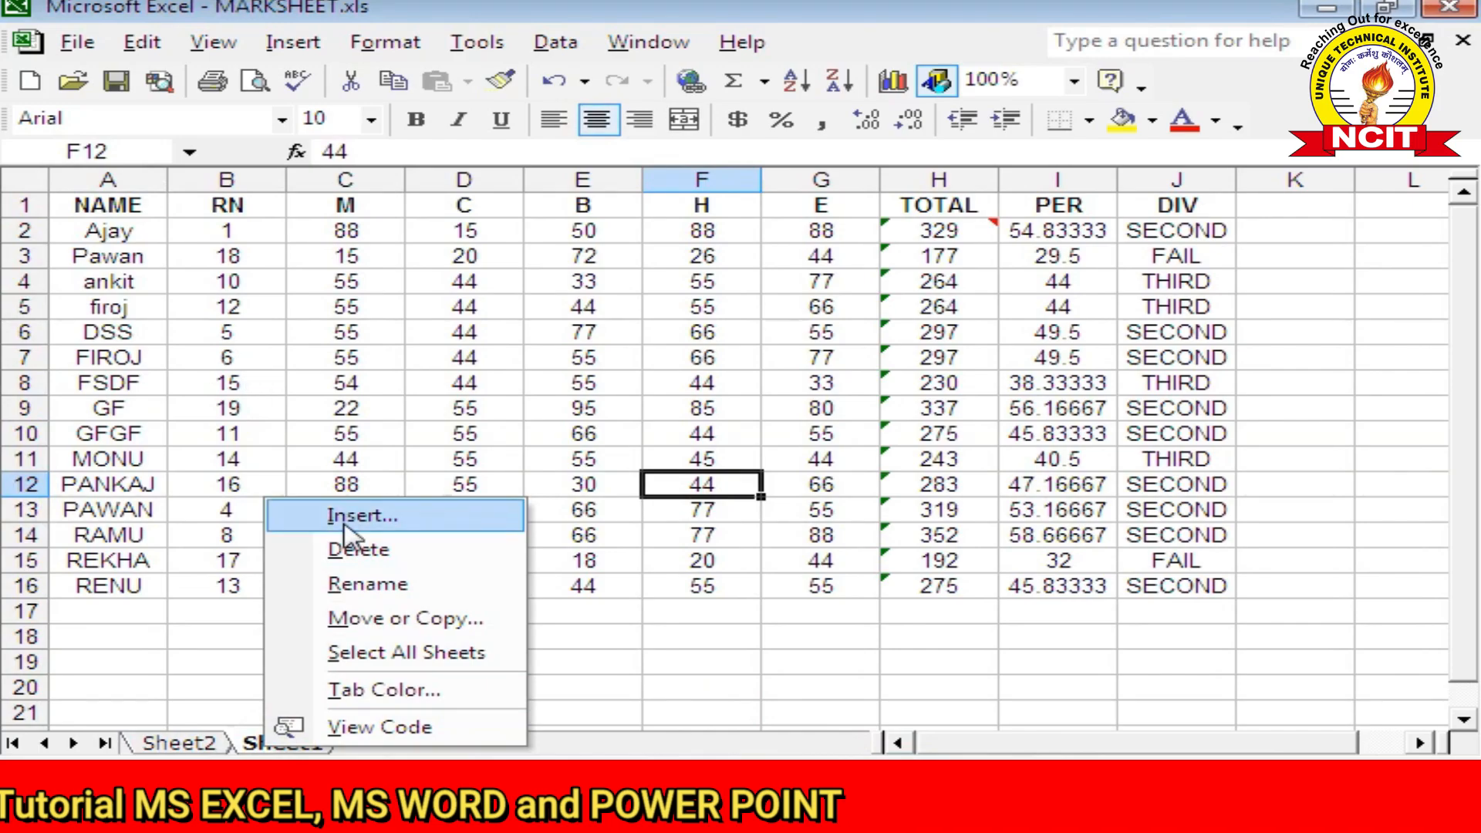
click(343, 515)
click(793, 719)
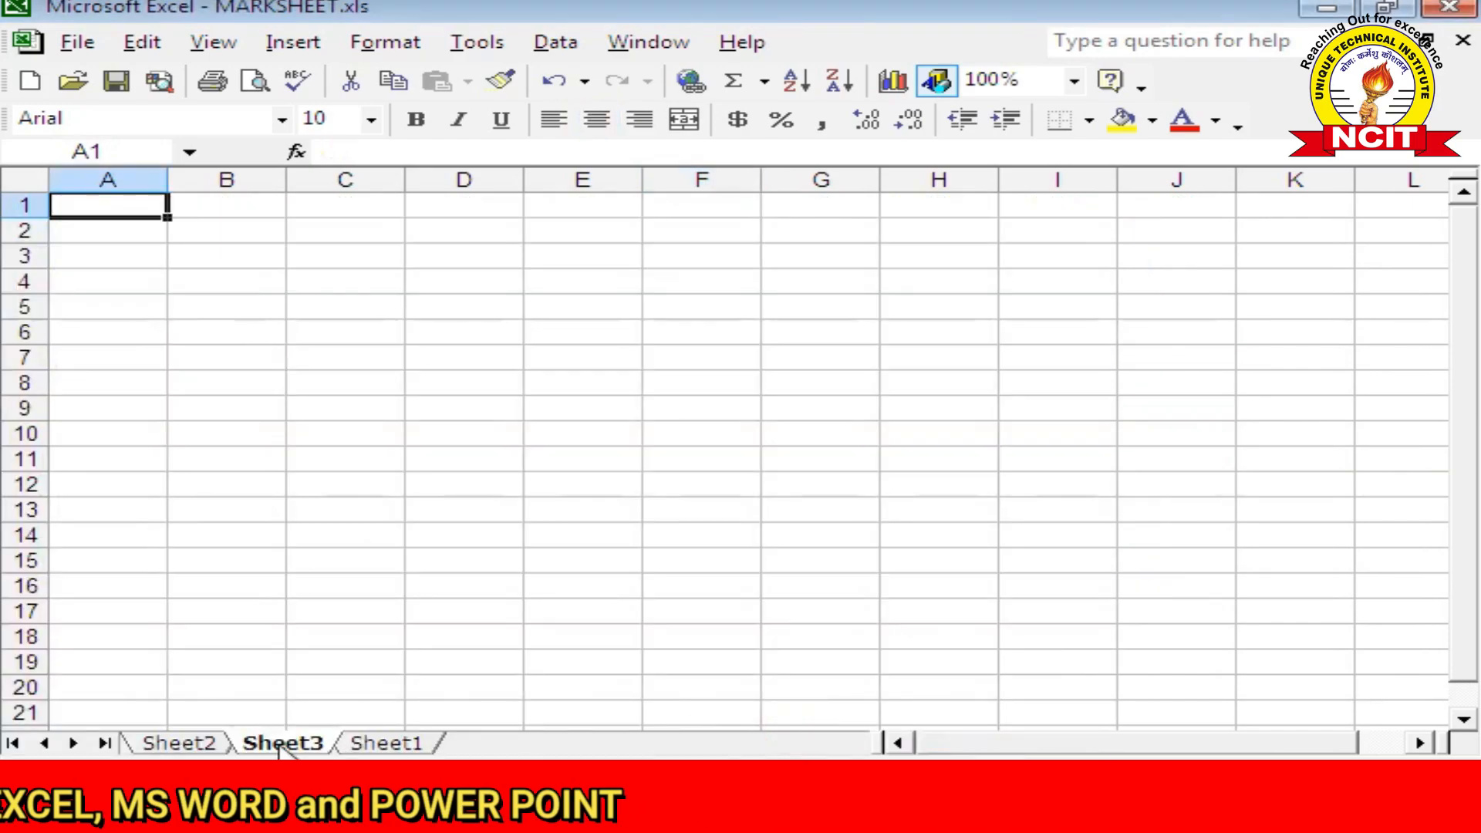
click(176, 743)
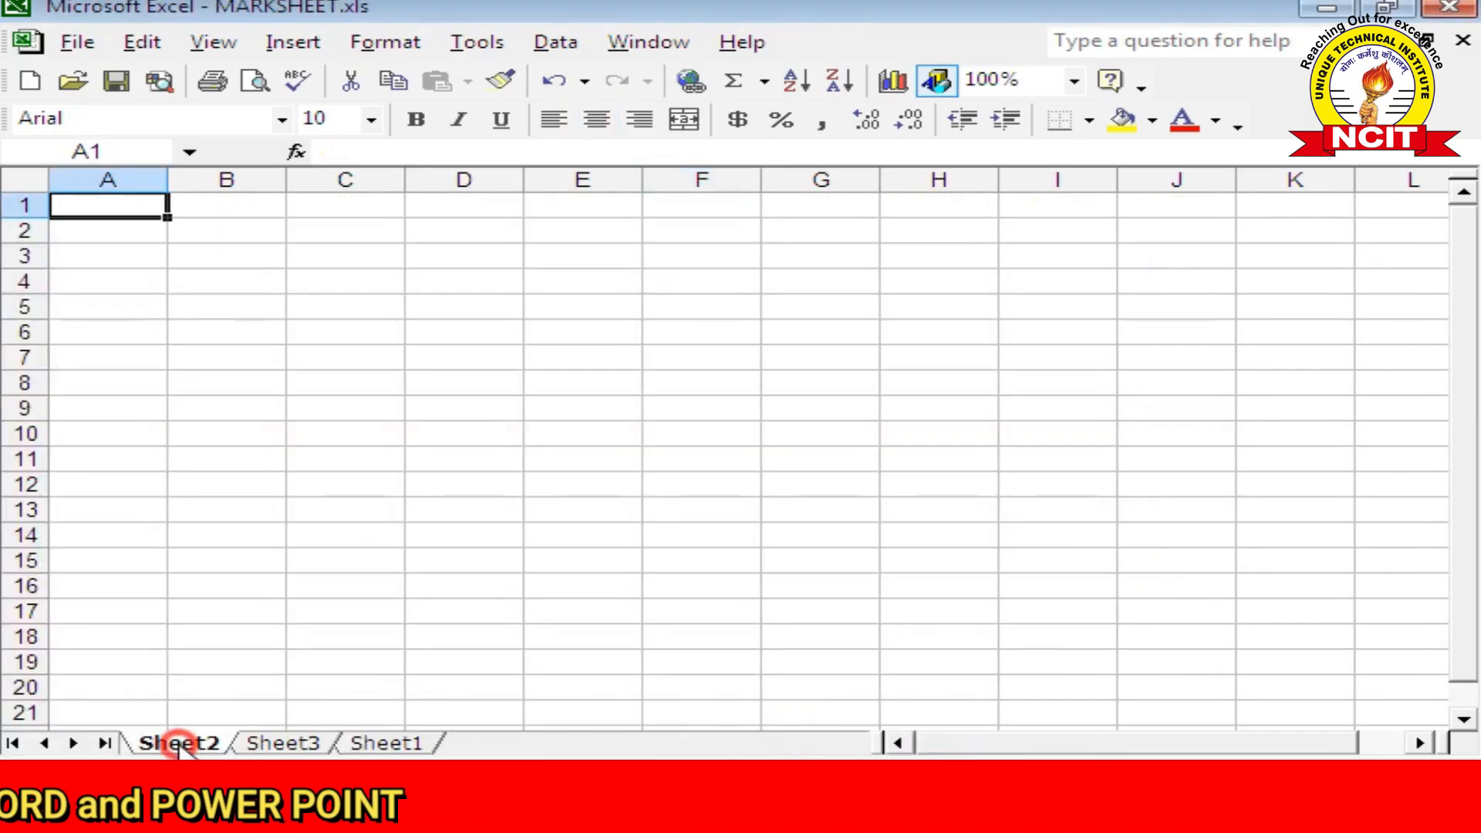
click(274, 743)
click(367, 743)
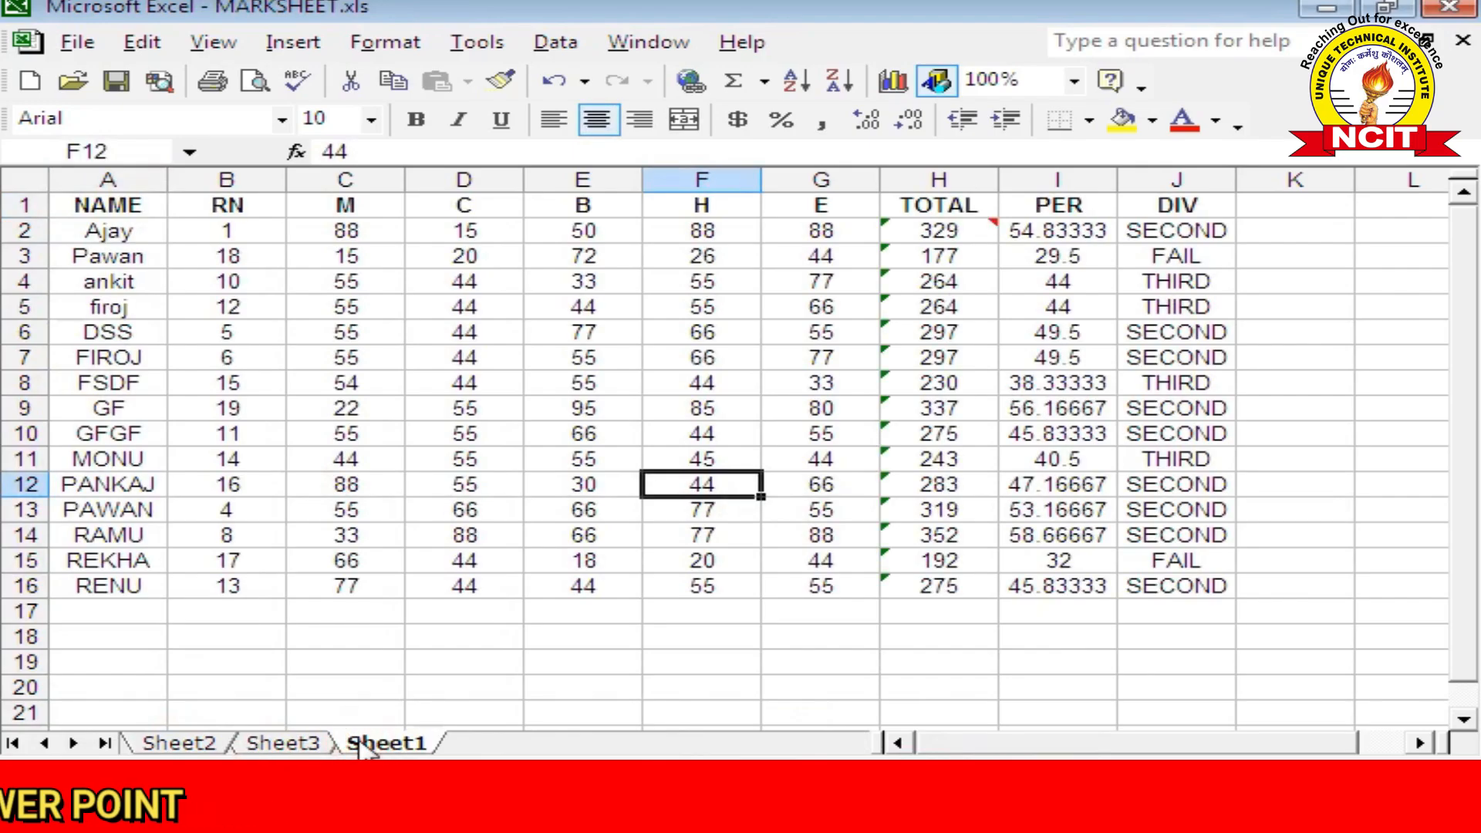
Step: On Sheet3, enter FDF in C11 and DFDS in D15
click(291, 748)
click(397, 461)
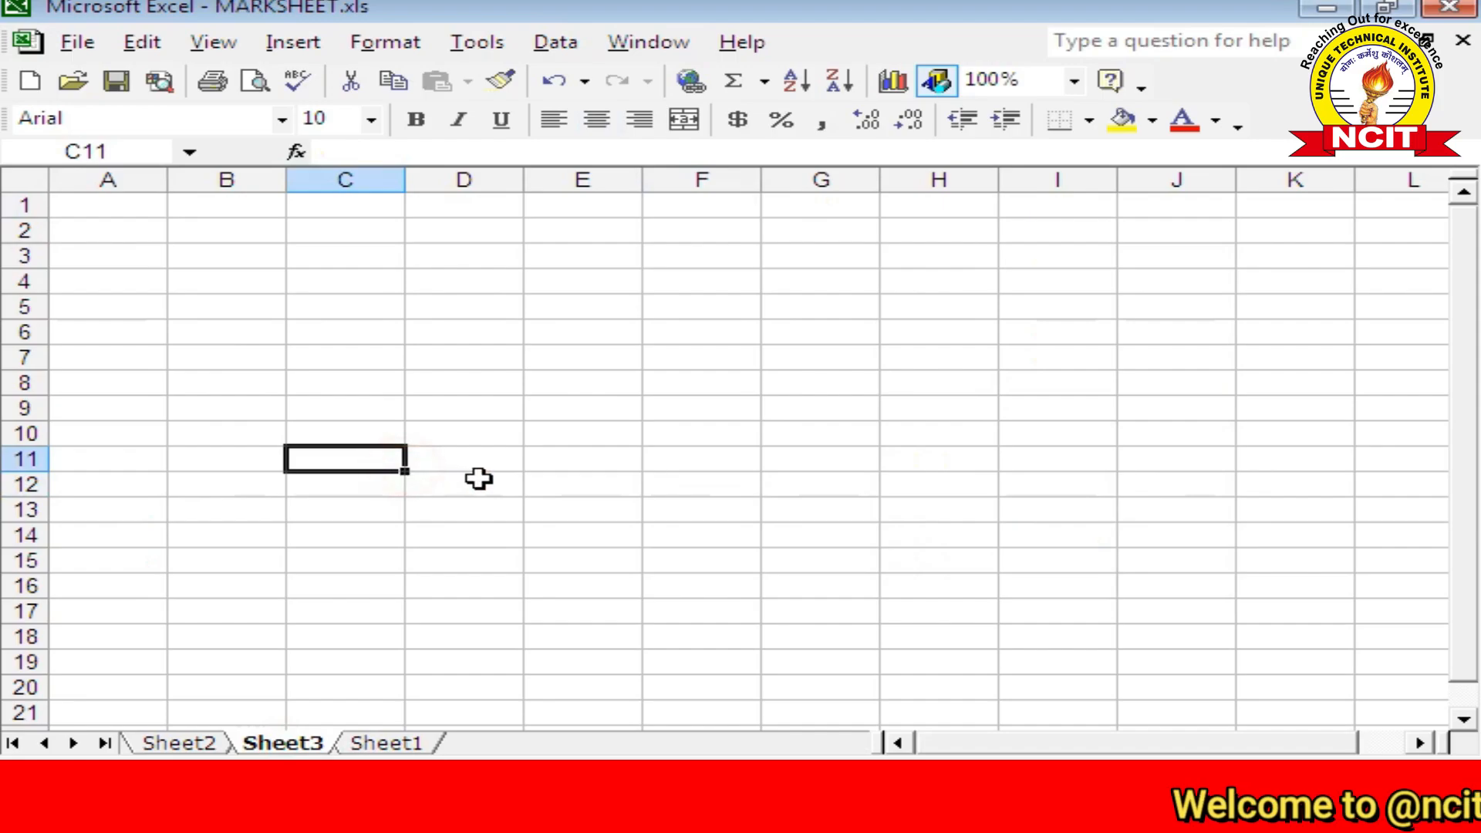
text(FDF)
click(554, 461)
click(509, 559)
text(DFDS)
click(483, 414)
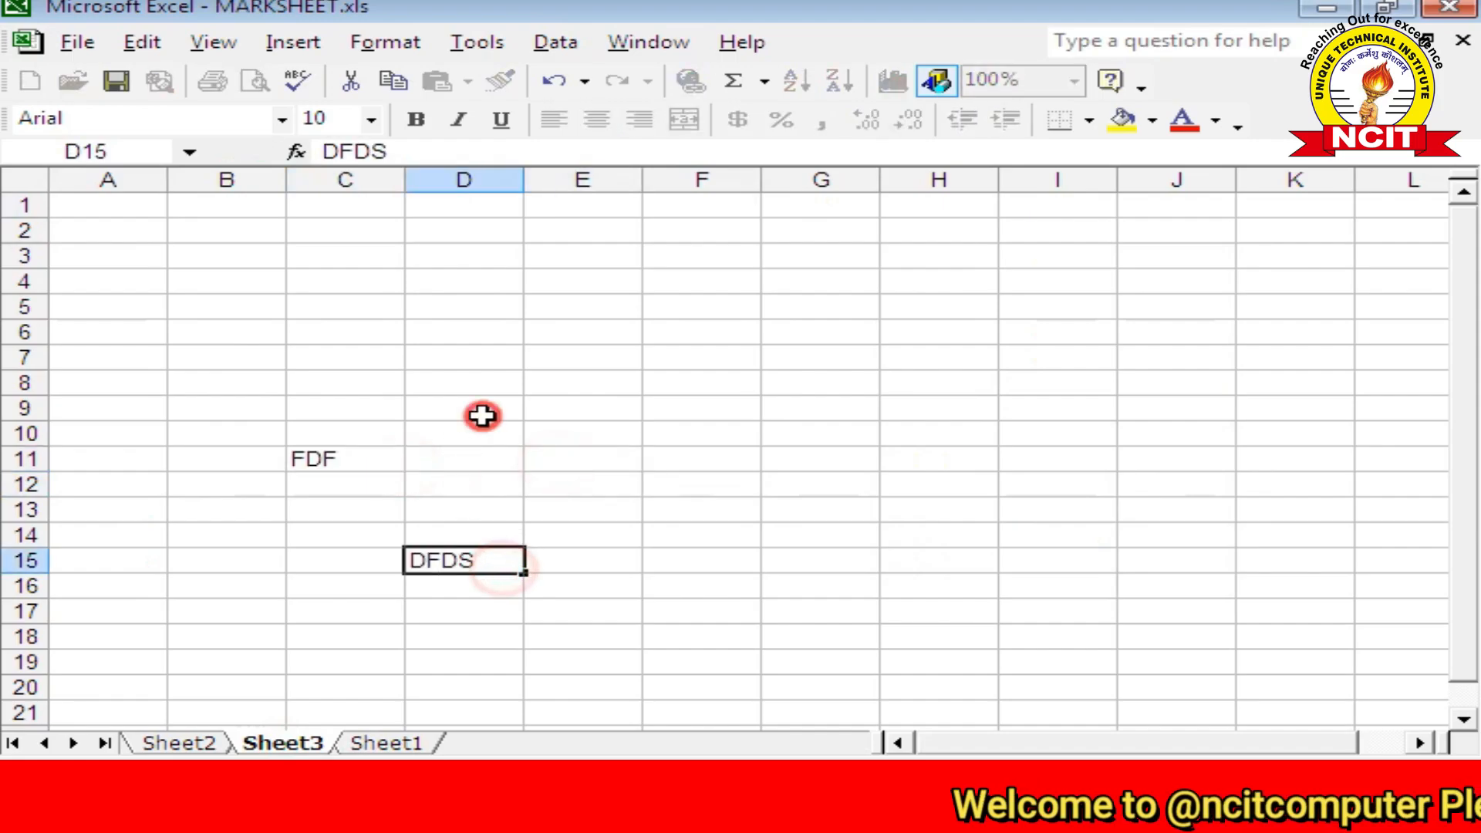
click(693, 451)
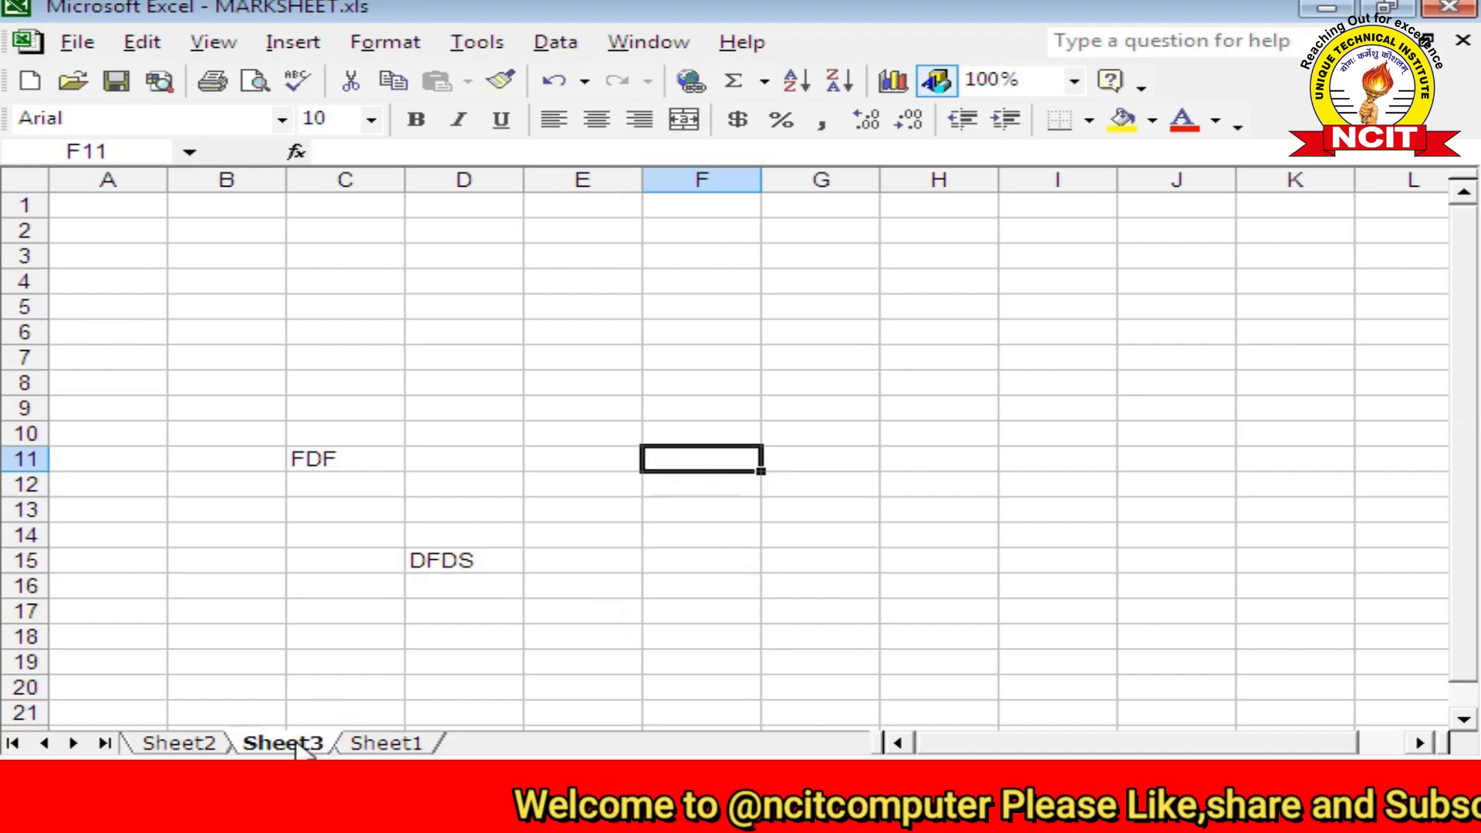
Step: Delete Sheet3, confirming removal of its data
click(148, 44)
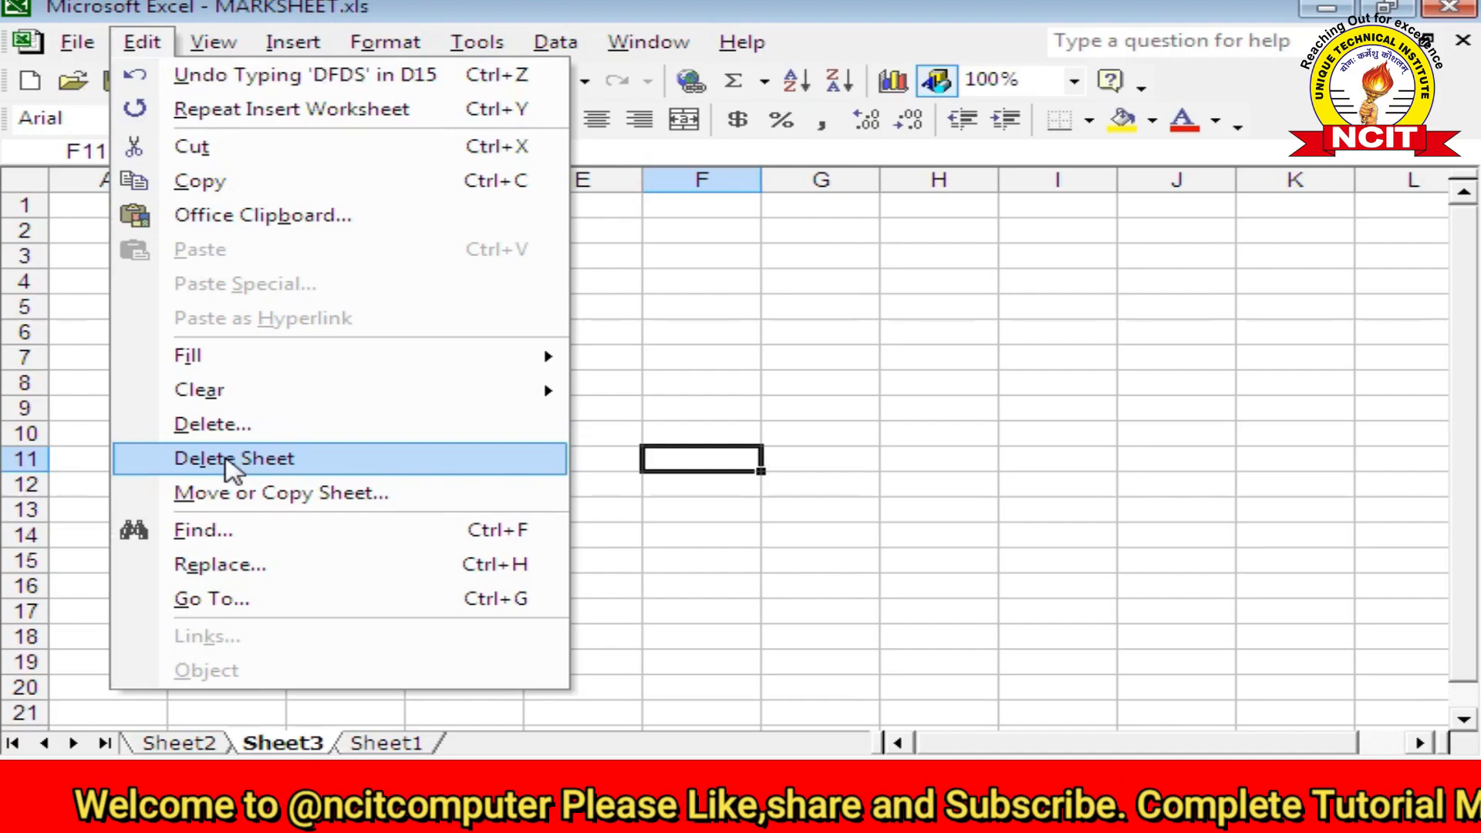
click(232, 461)
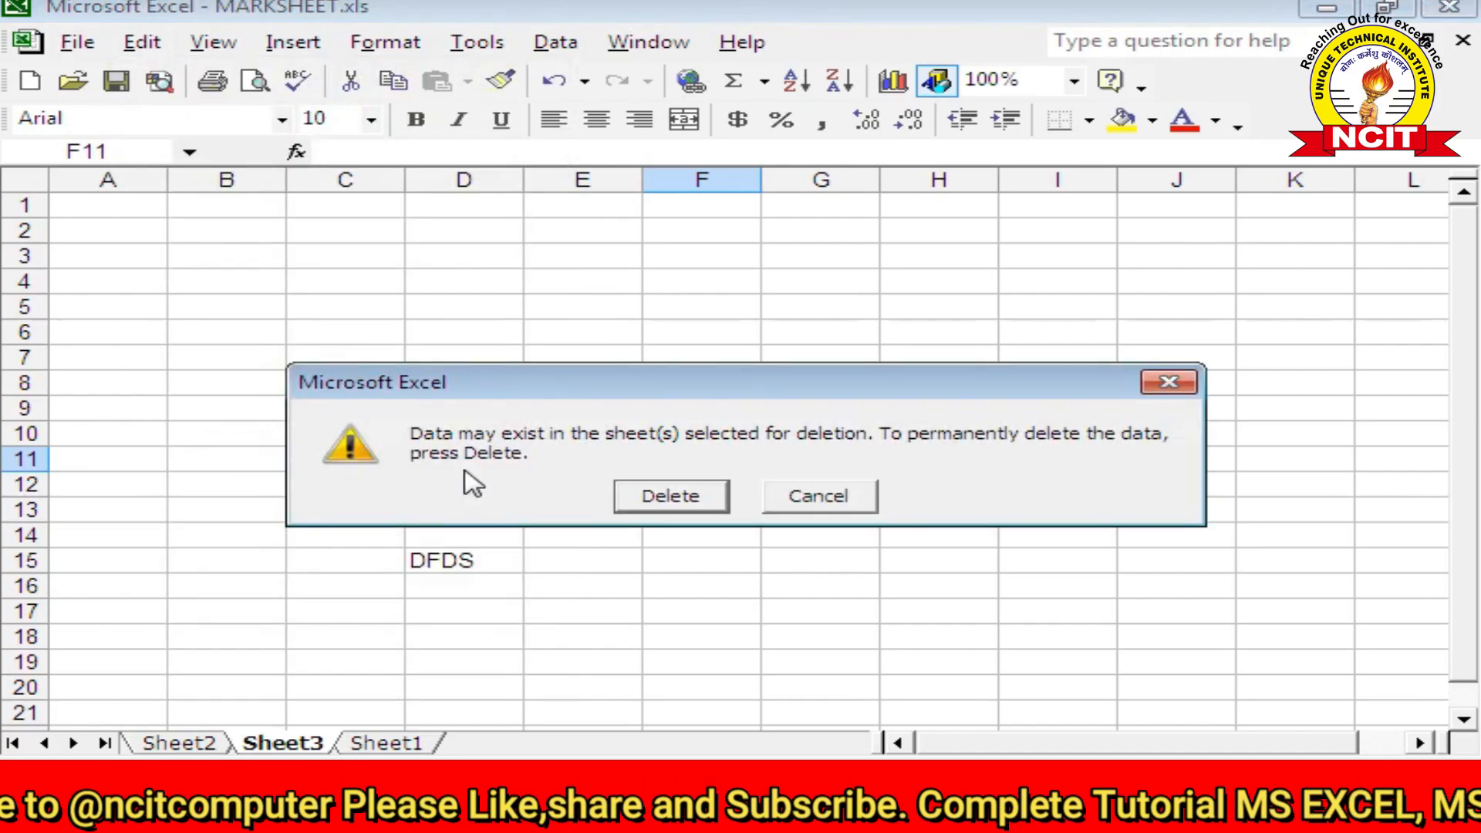
click(671, 498)
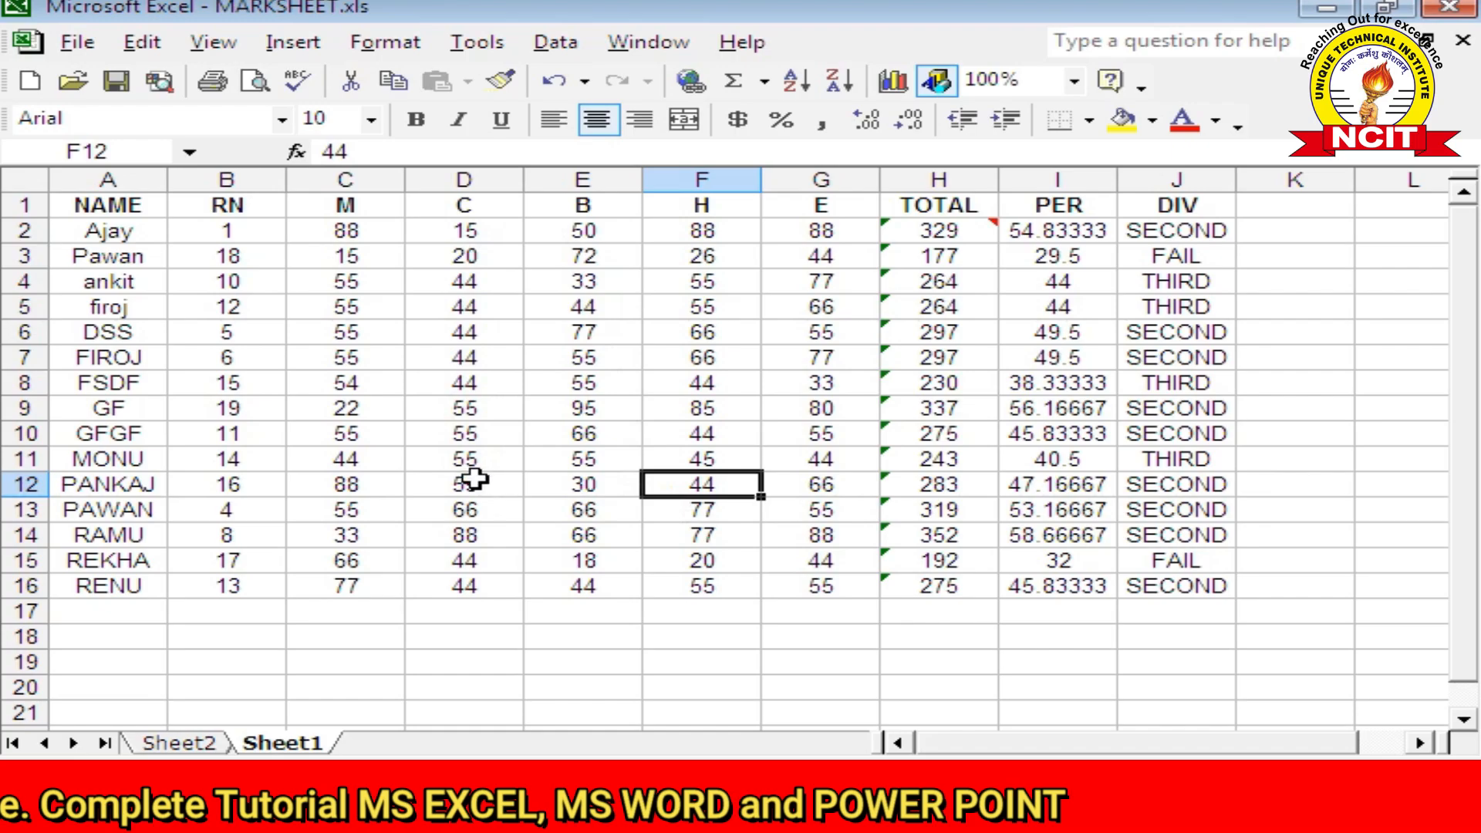
Step: Delete Sheet2, leaving Sheet1 with the marksheet as the only sheet
click(182, 745)
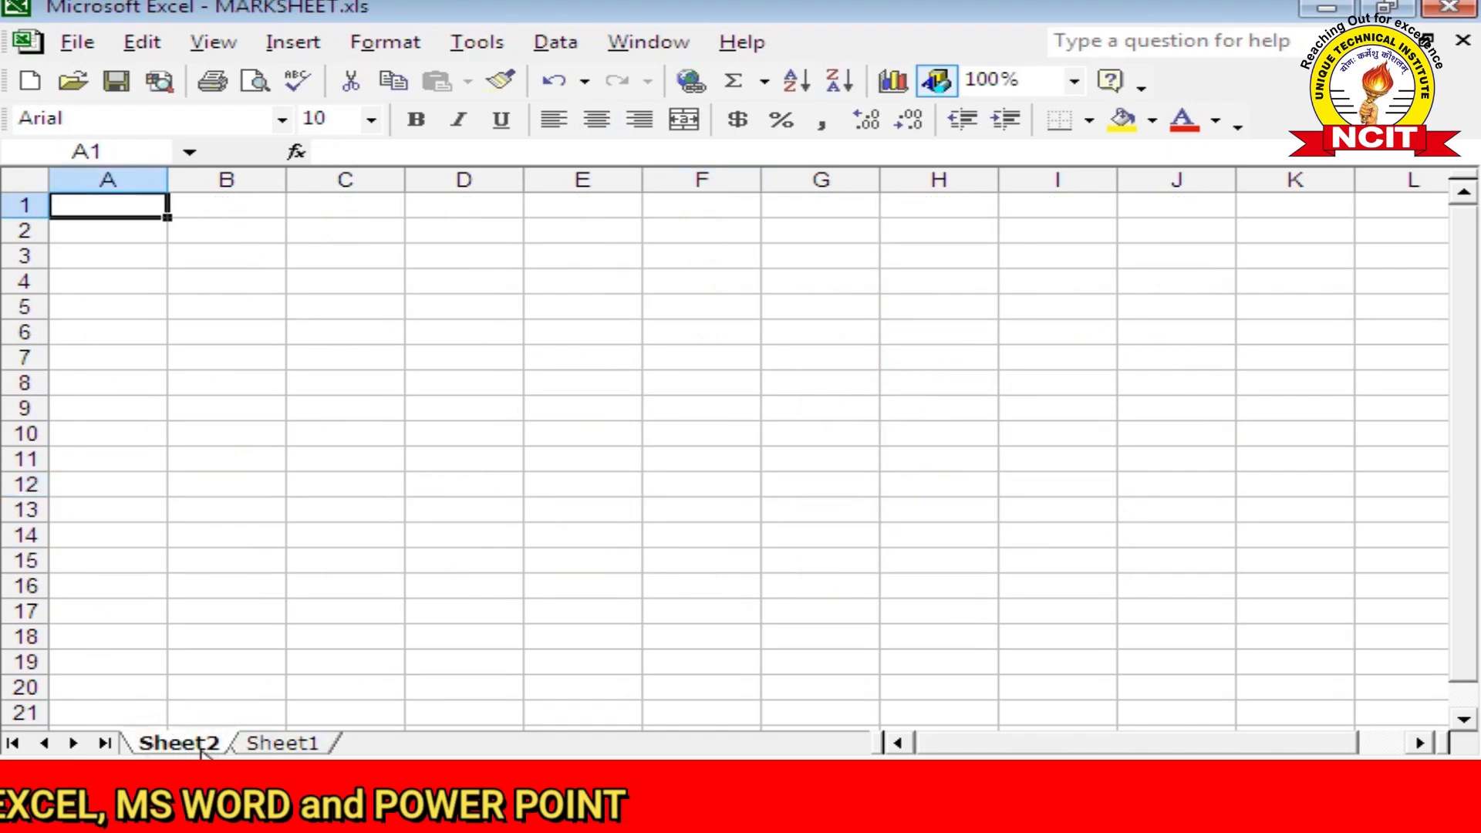
click(142, 41)
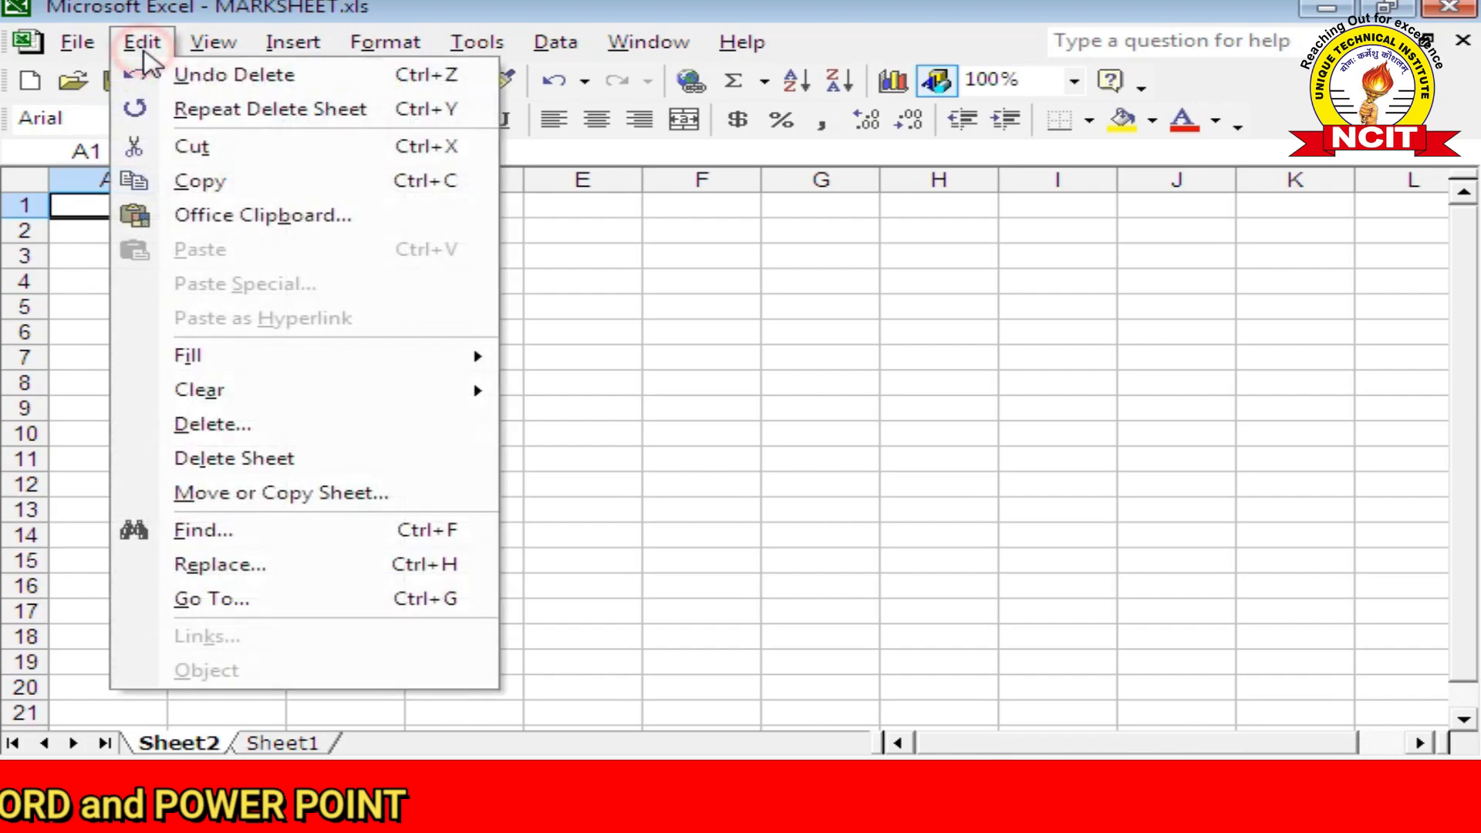
click(235, 458)
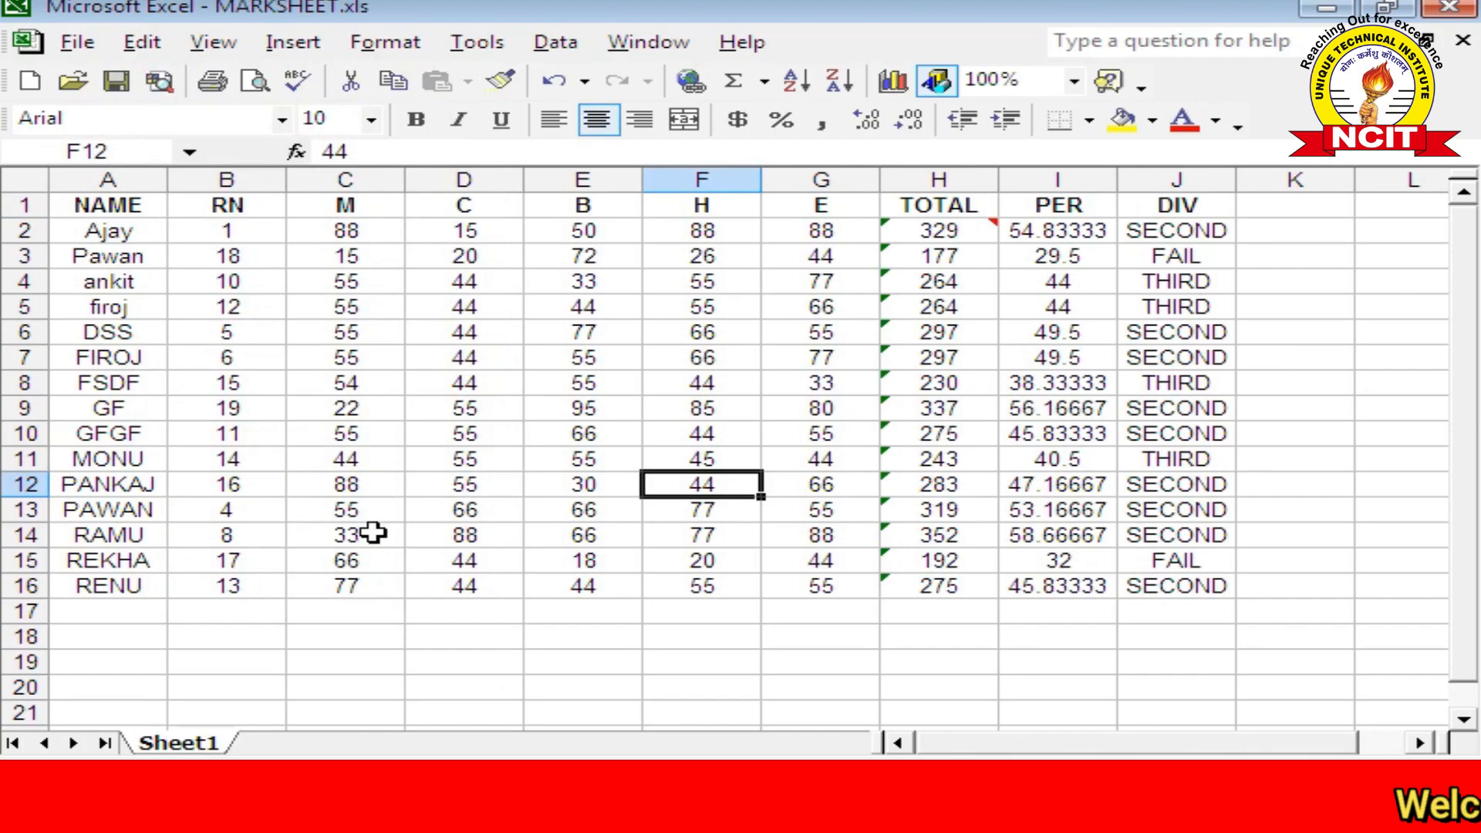
click(133, 44)
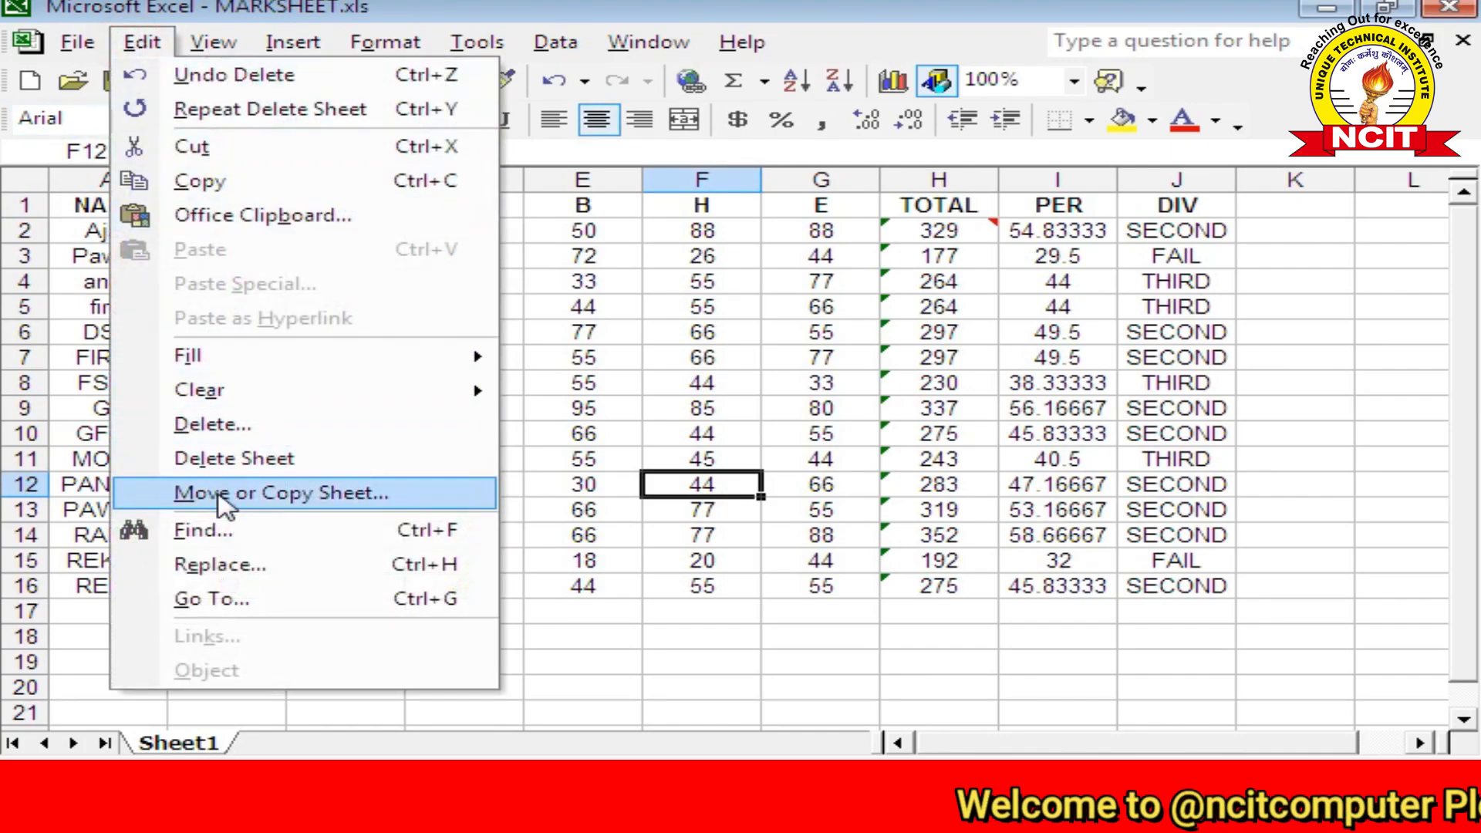
click(665, 611)
Step: Insert a new blank worksheet, Sheet4, before Sheet1
right_click(209, 742)
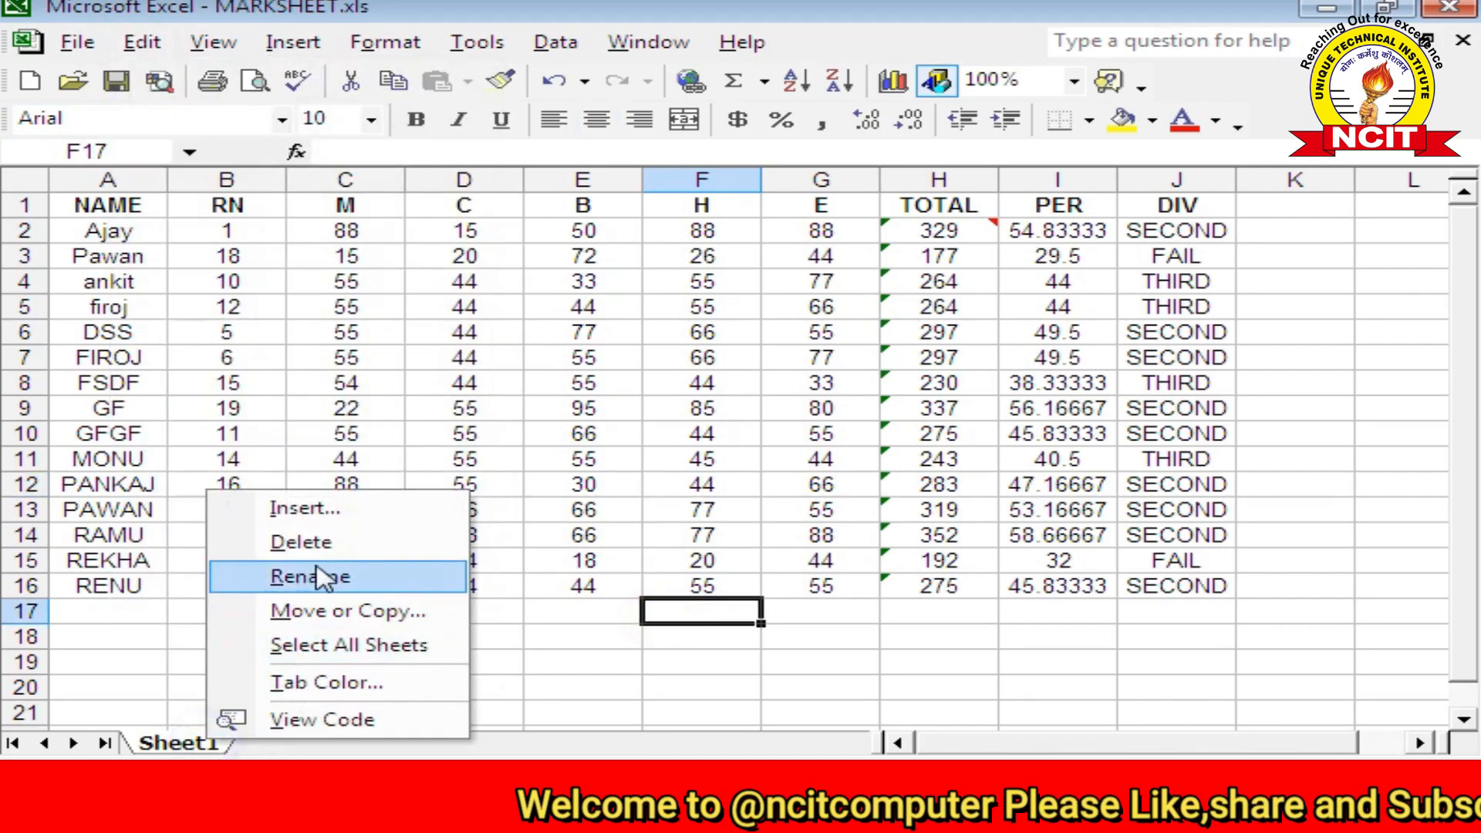
click(313, 508)
click(781, 701)
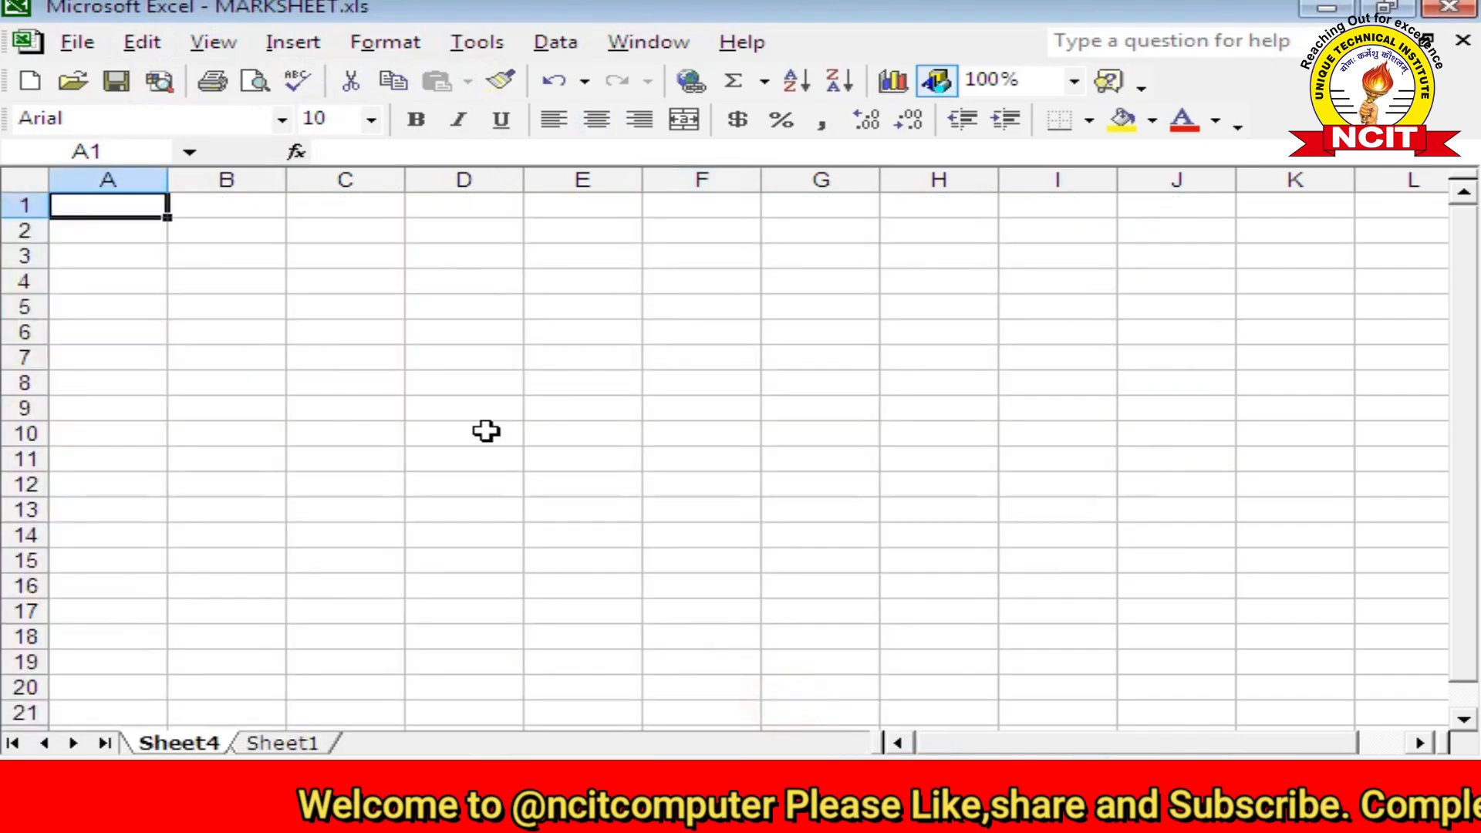
Step: Enter GGHH in D10, GHF in G11 and FH in F6 and E9, then return to Sheet1
click(487, 432)
text(GGHH)
click(793, 458)
text(GHF)
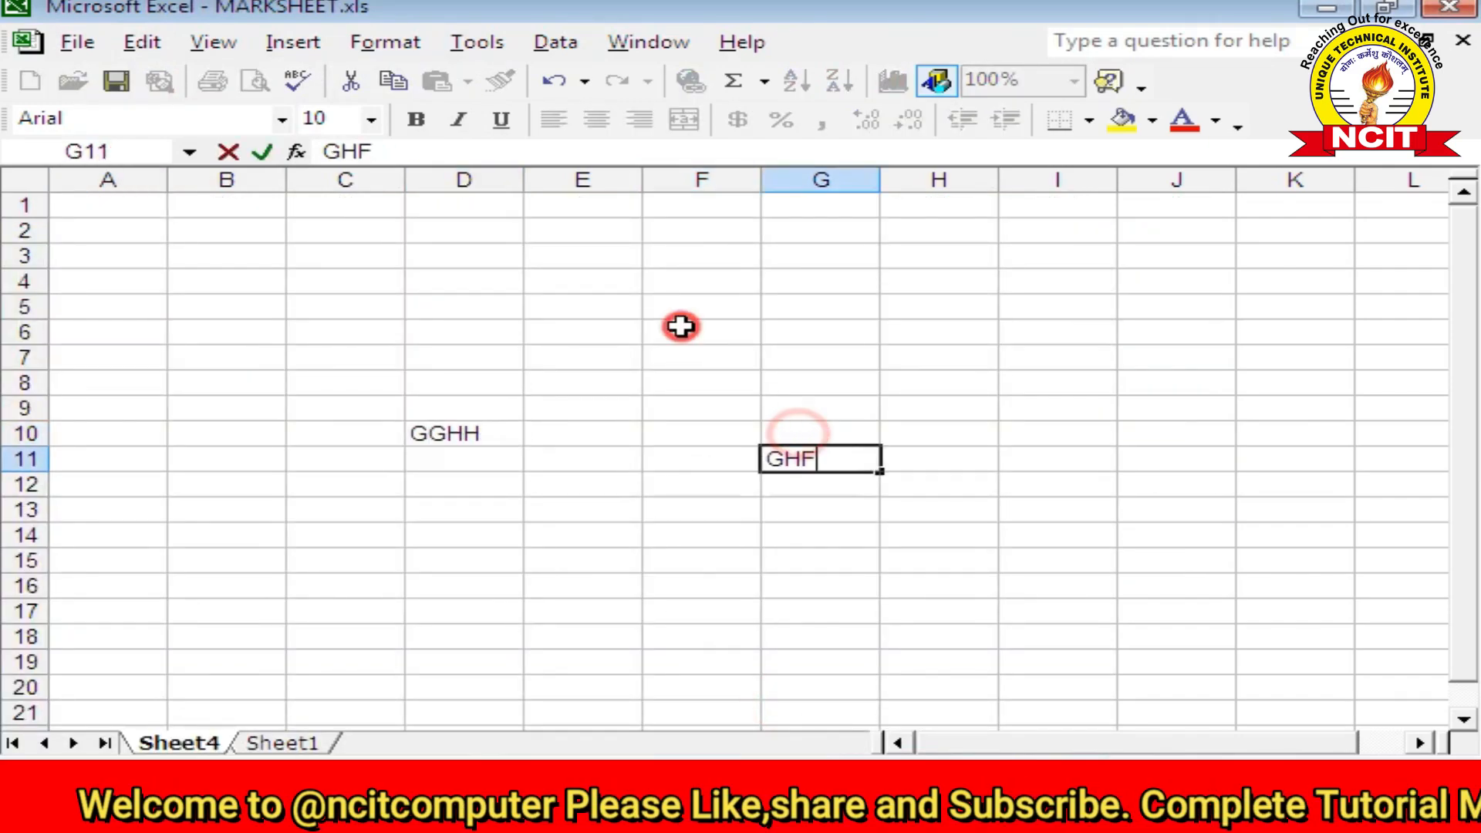
click(681, 330)
text(FH)
click(548, 409)
text(FH)
click(467, 532)
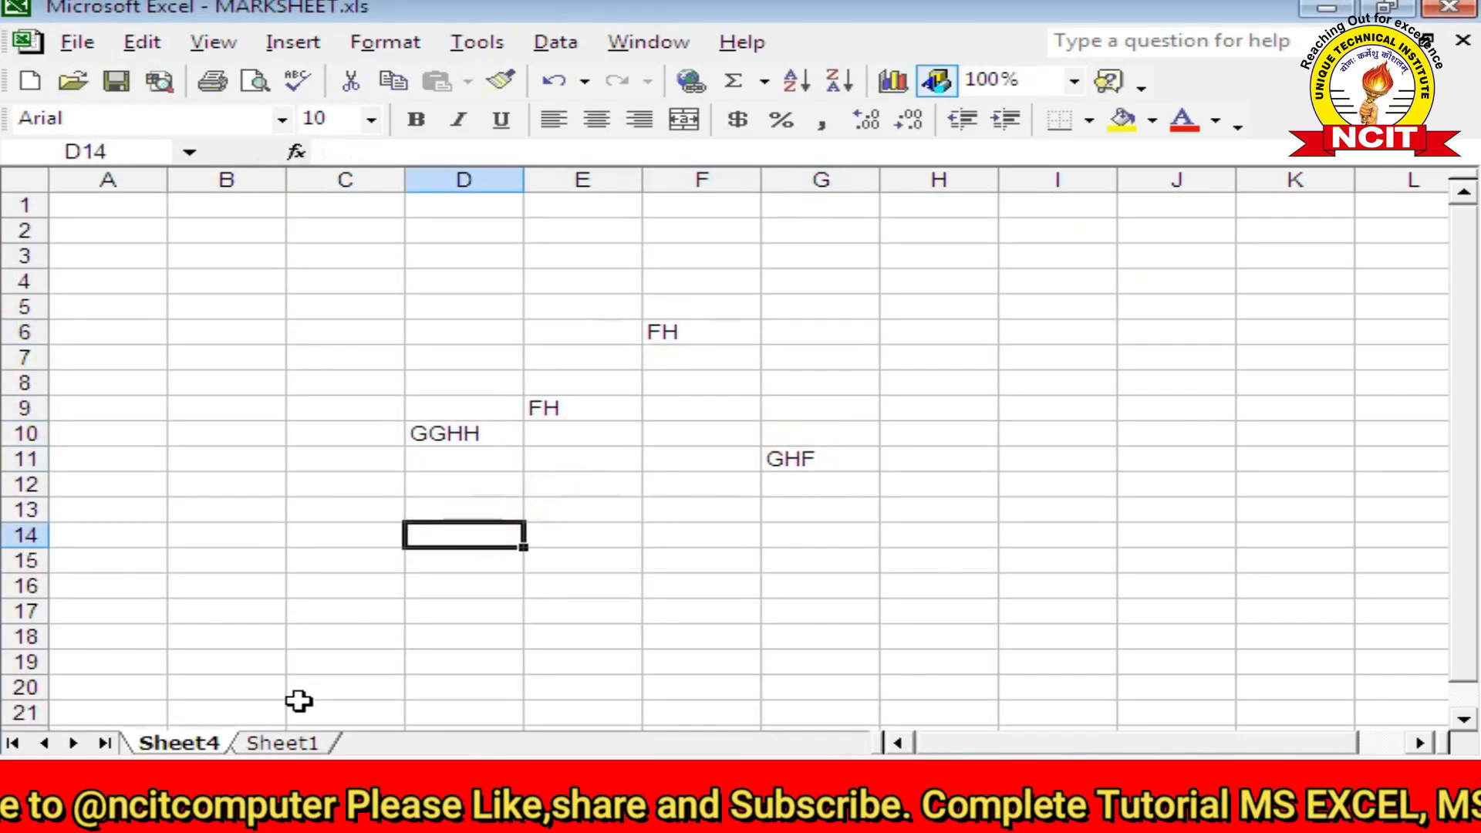
click(290, 743)
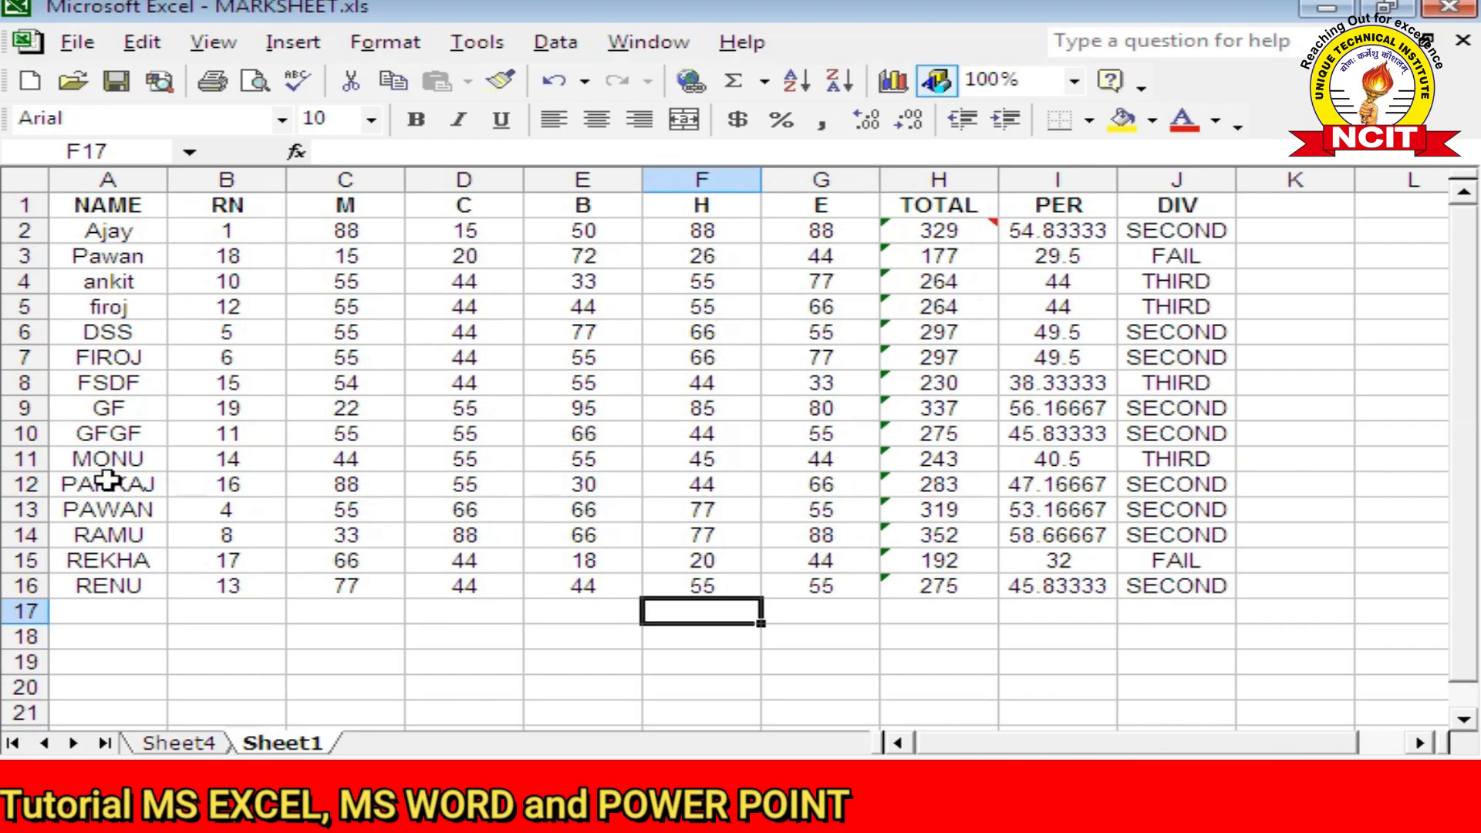
Step: Copy Sheet1 before Sheet1 via Move or Copy, creating Sheet1 (2), and display the copy
click(123, 44)
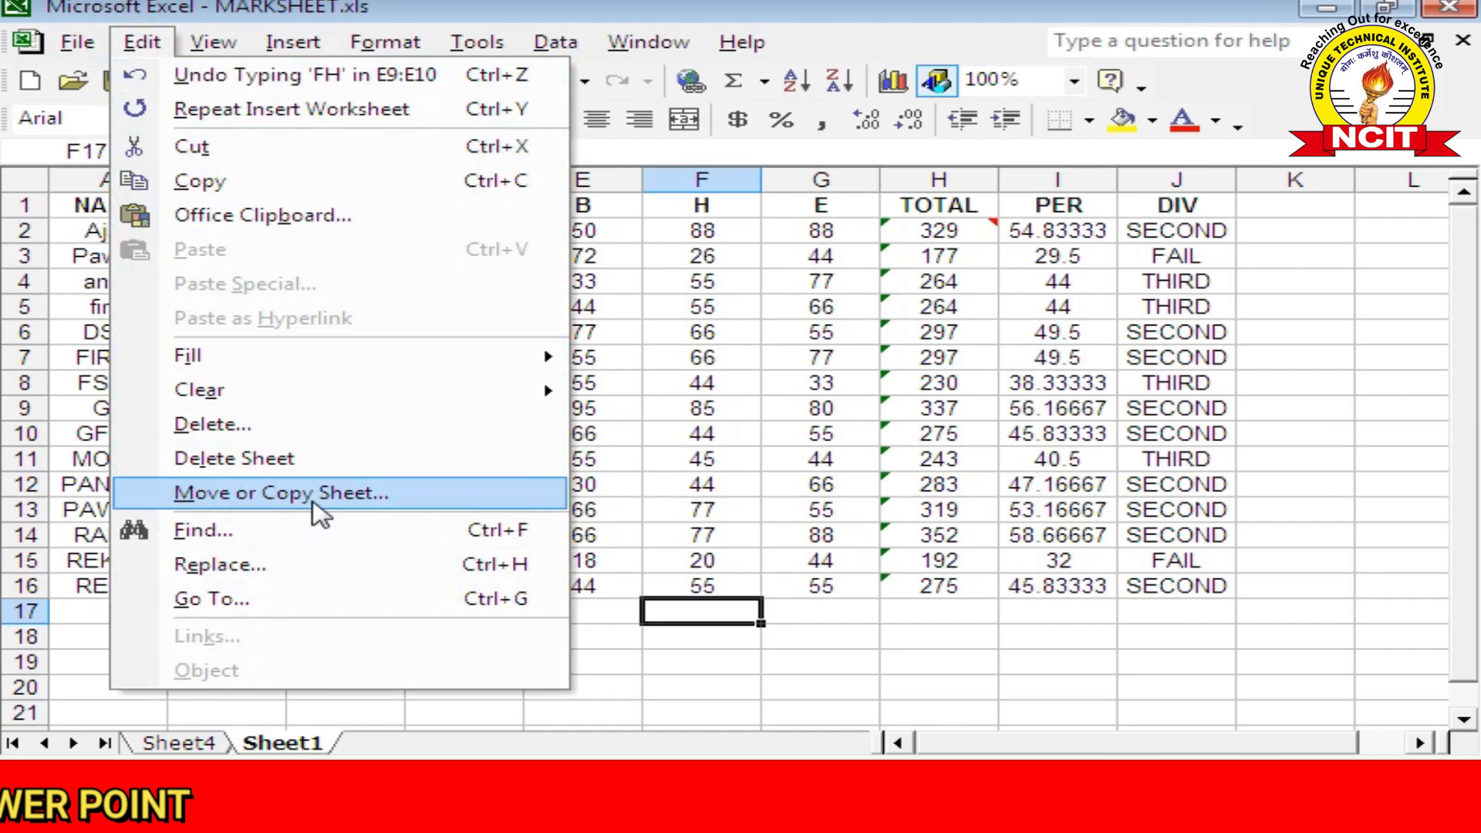
click(316, 509)
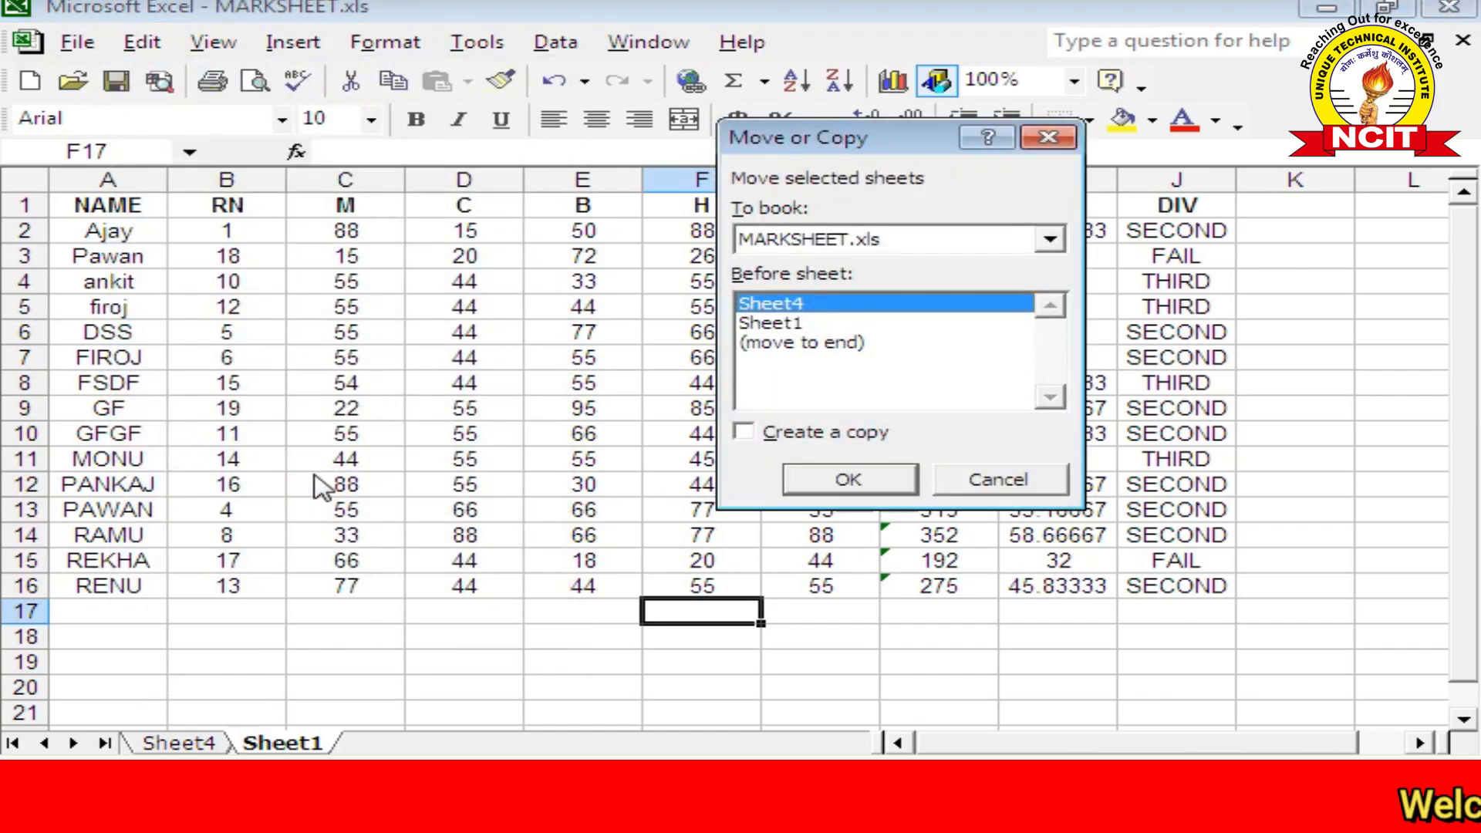
click(760, 324)
click(754, 303)
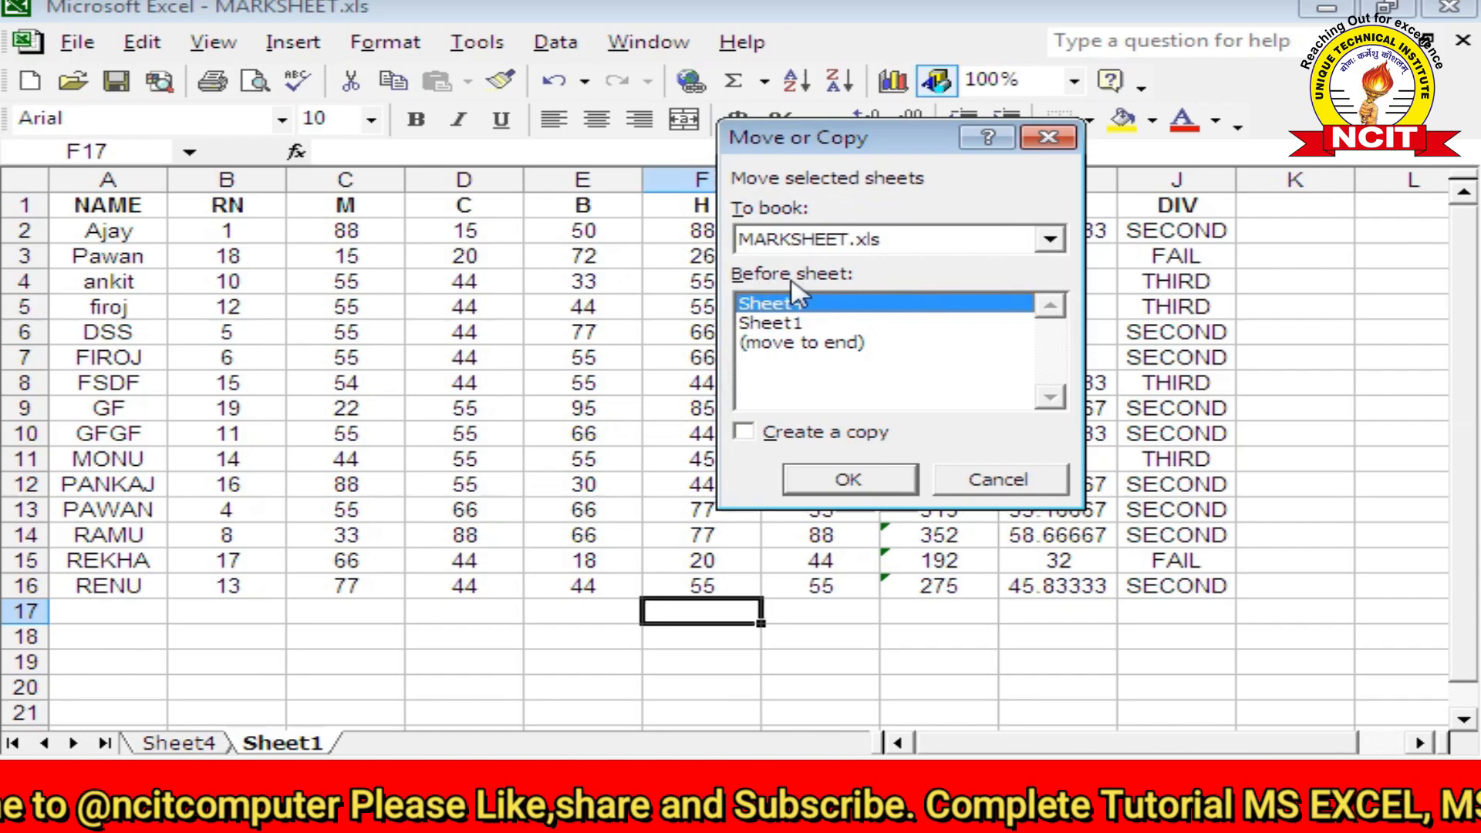
click(781, 324)
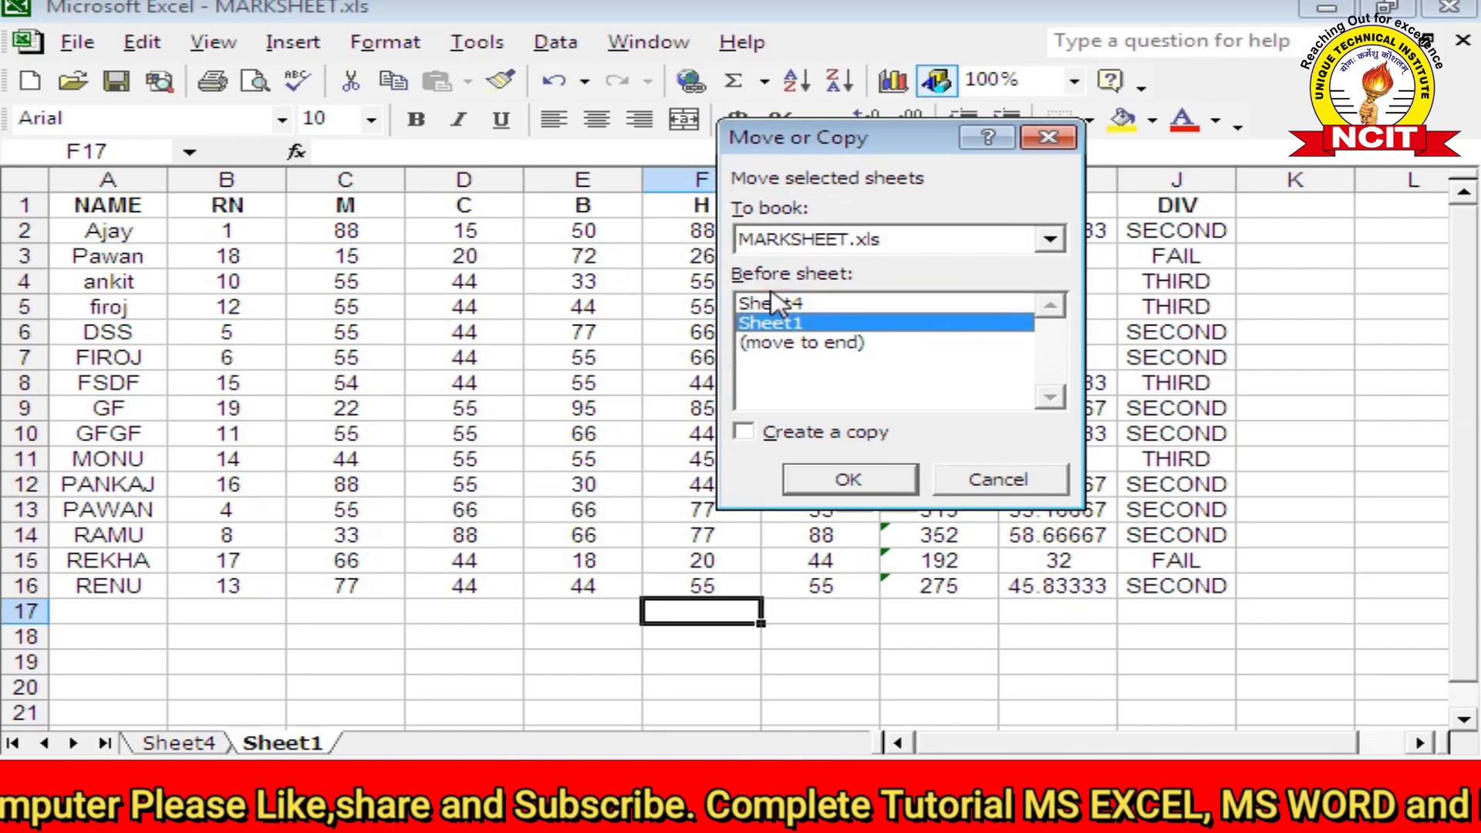
click(766, 305)
click(769, 303)
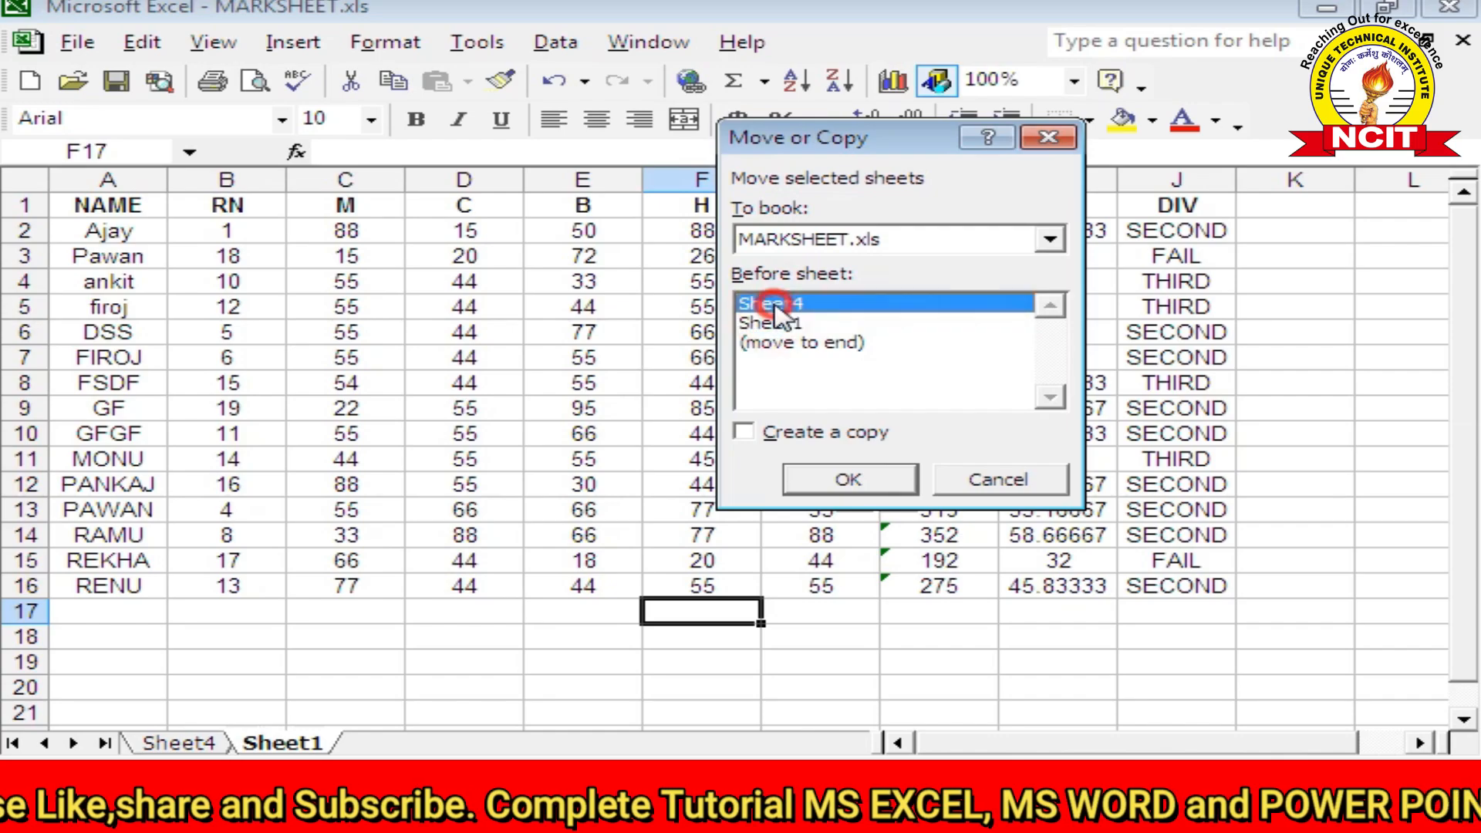
click(772, 324)
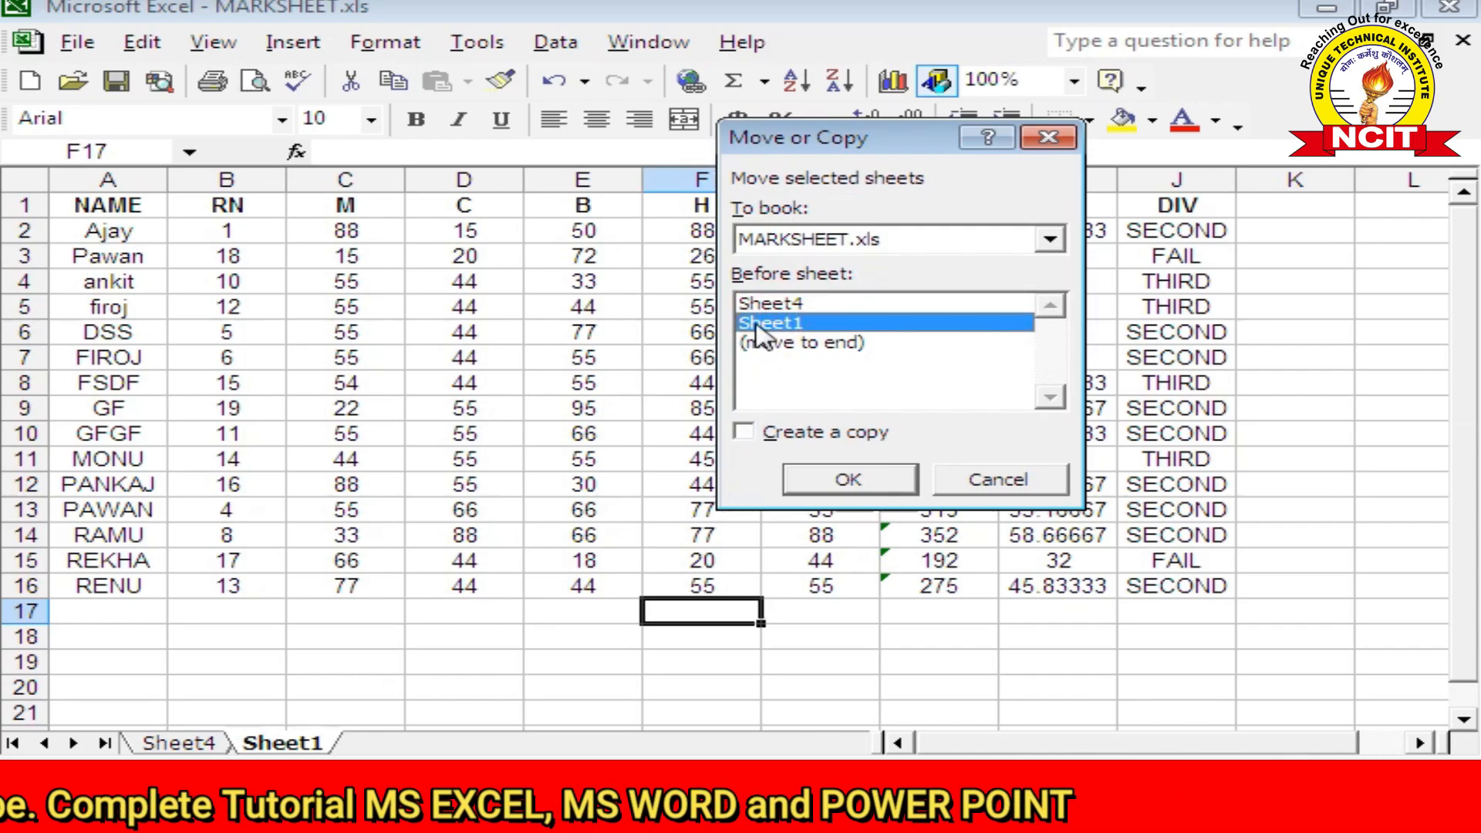
click(794, 434)
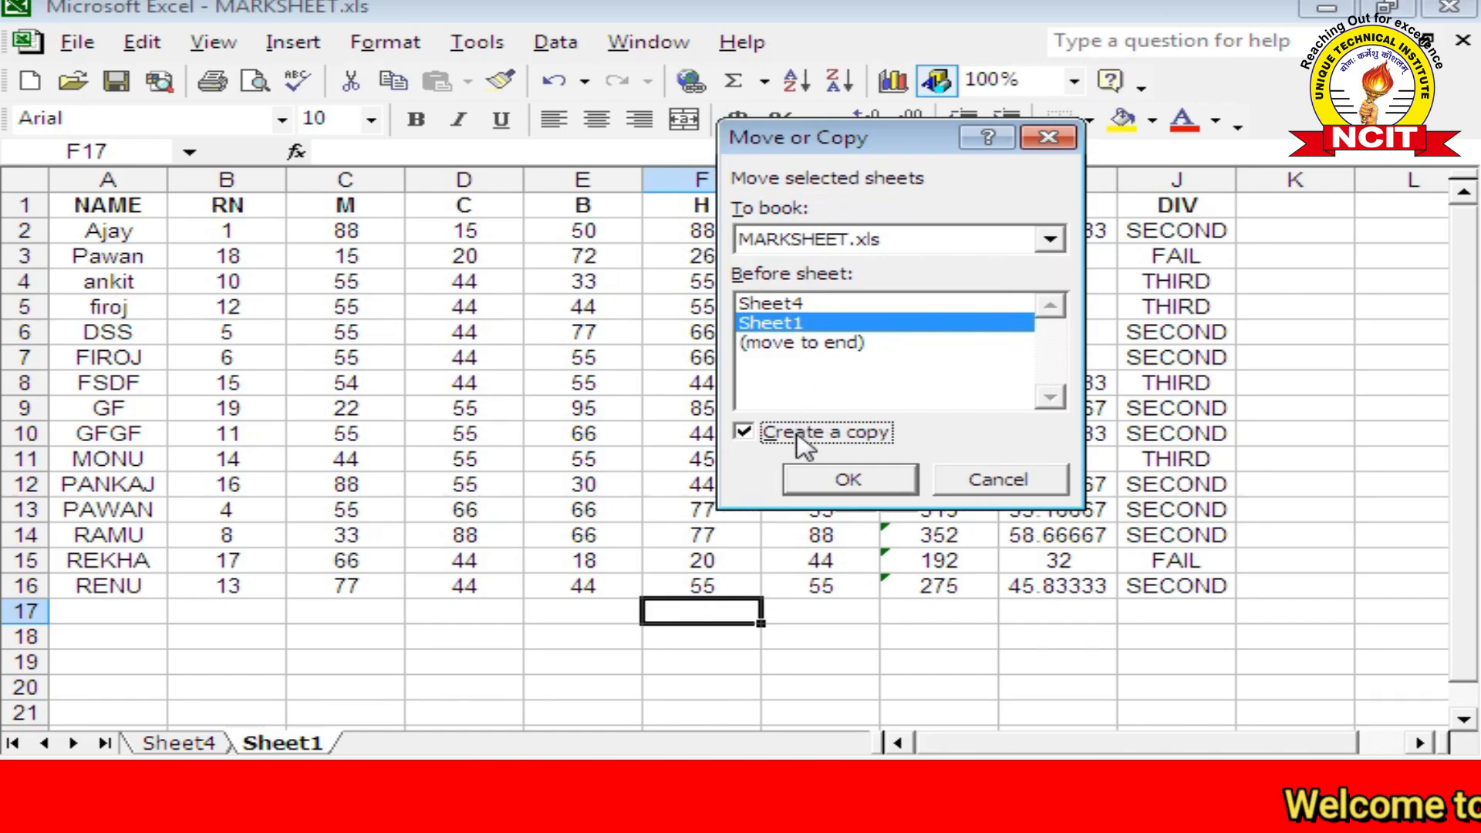
click(849, 480)
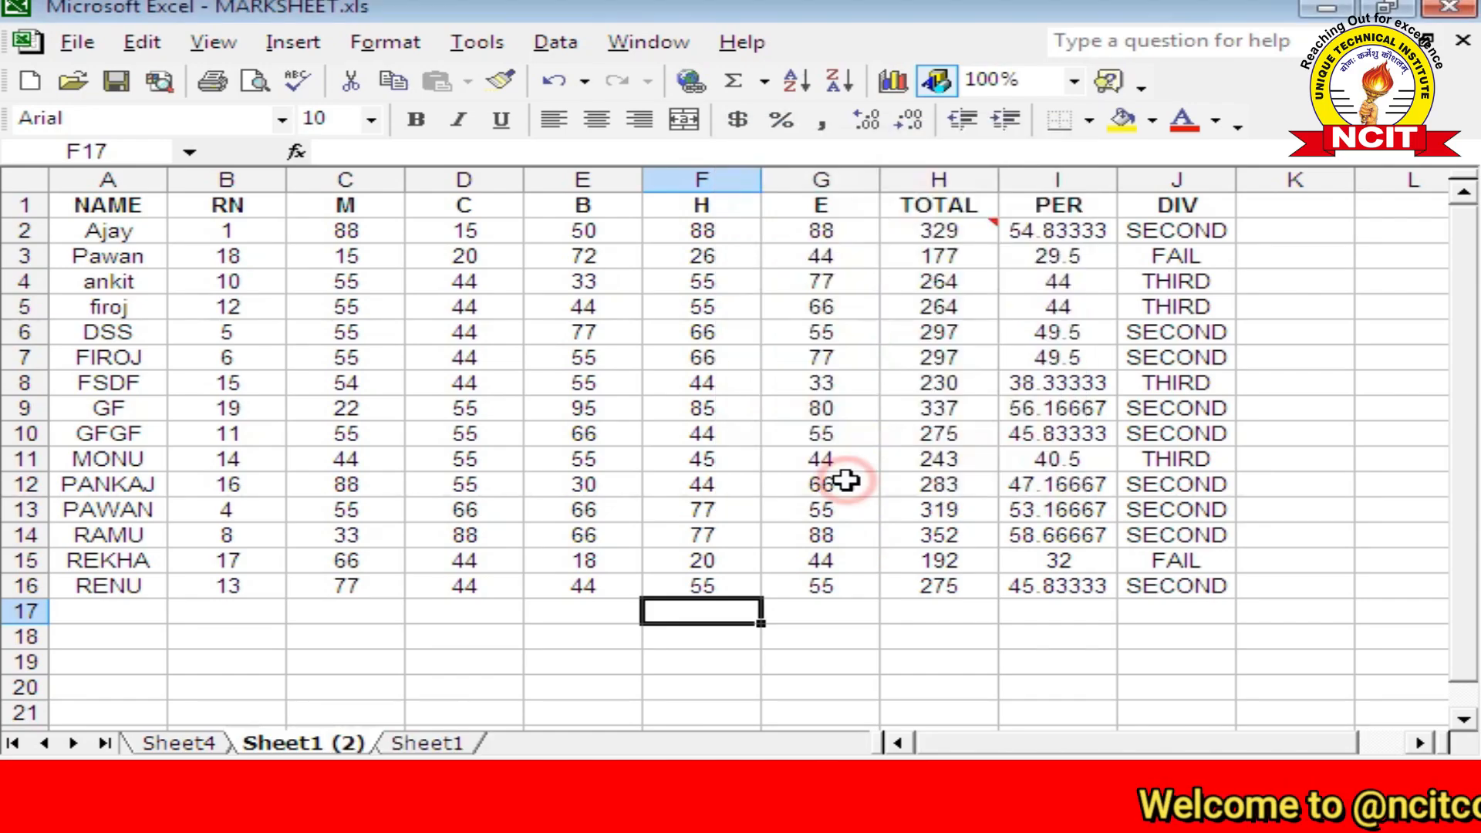
click(451, 745)
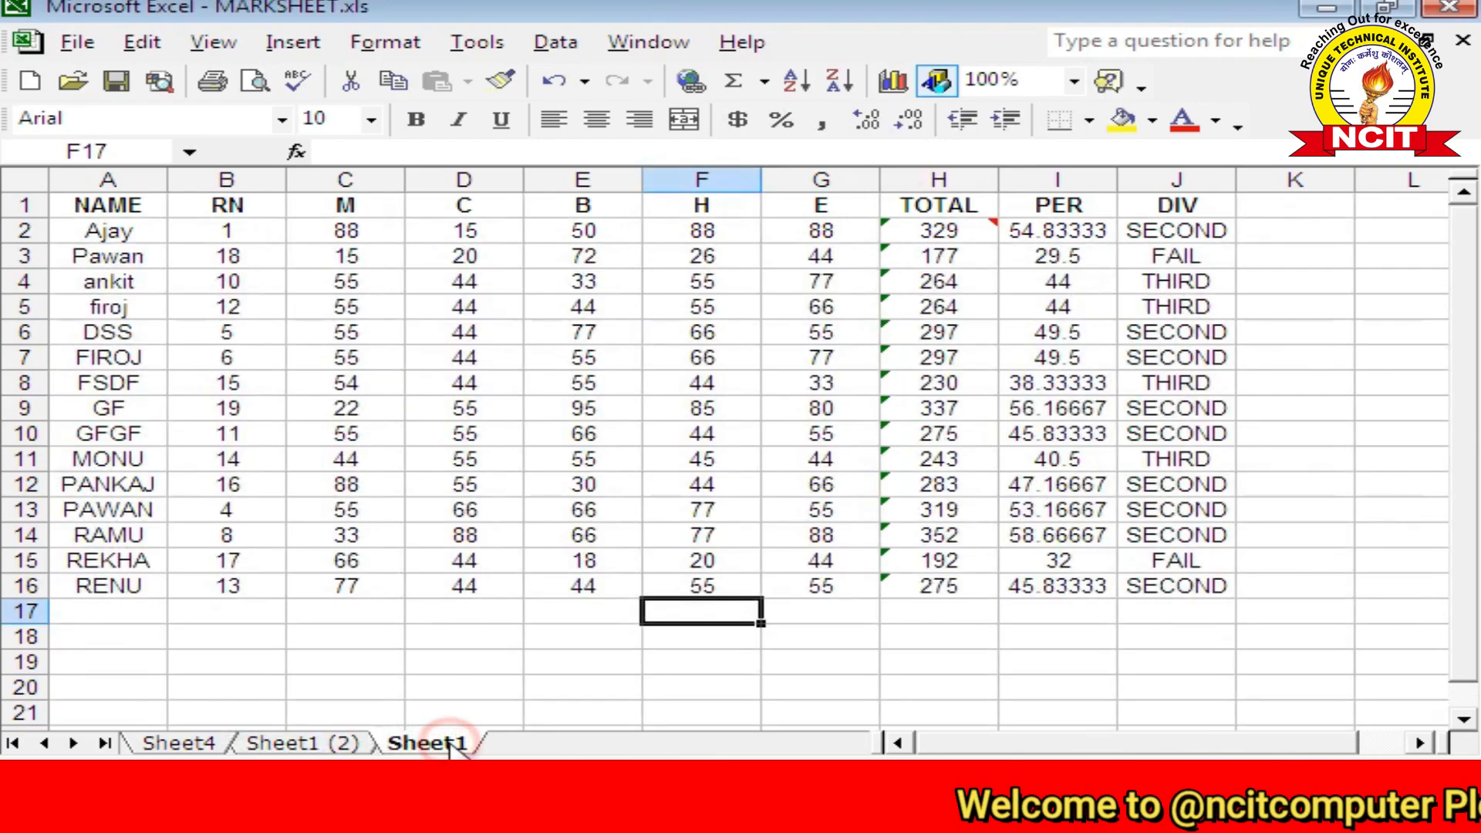
click(294, 745)
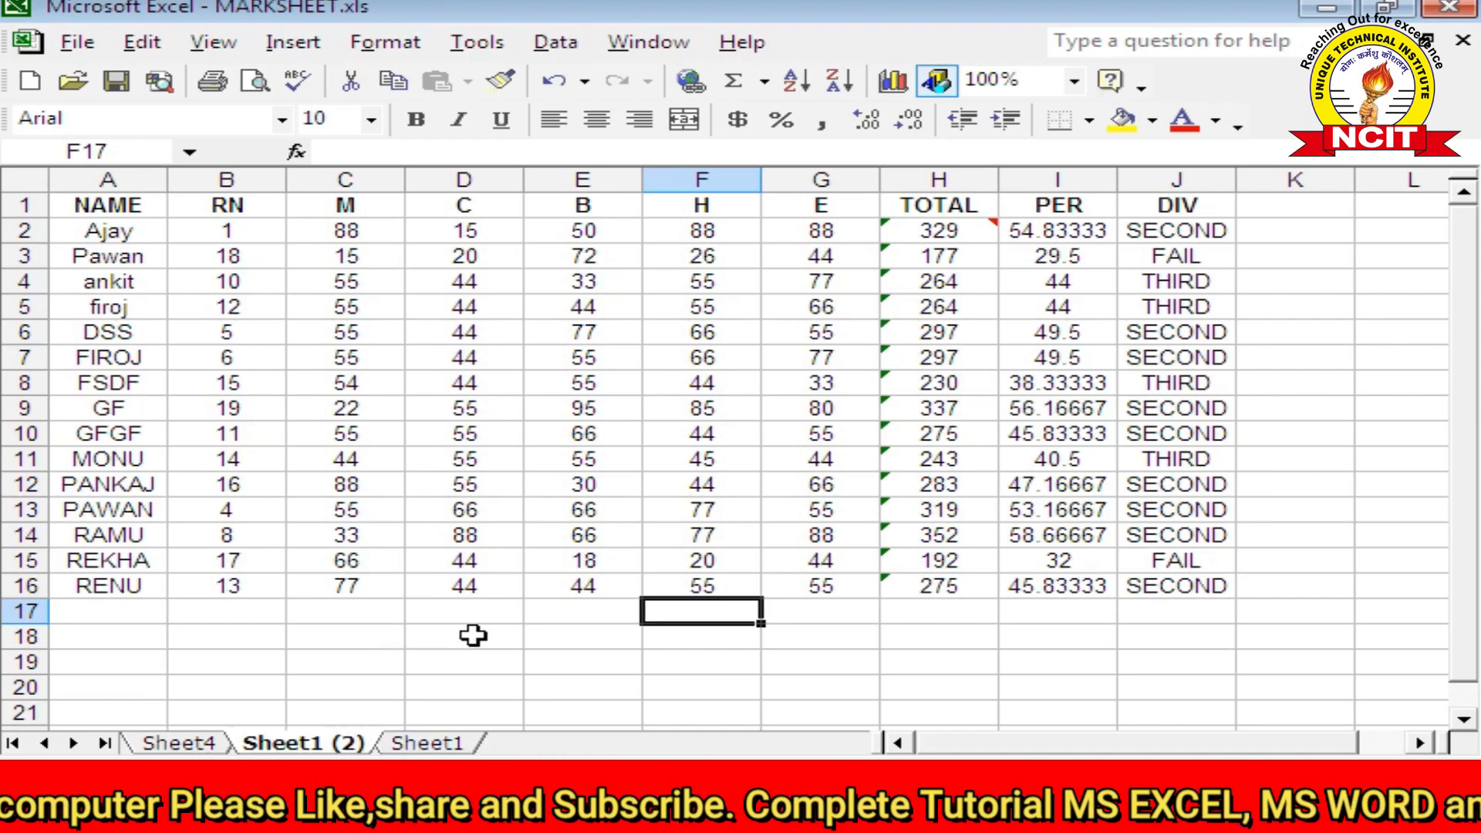
Step: Move Sheet4 to the end of the workbook using Move or Copy with (move to end)
click(179, 743)
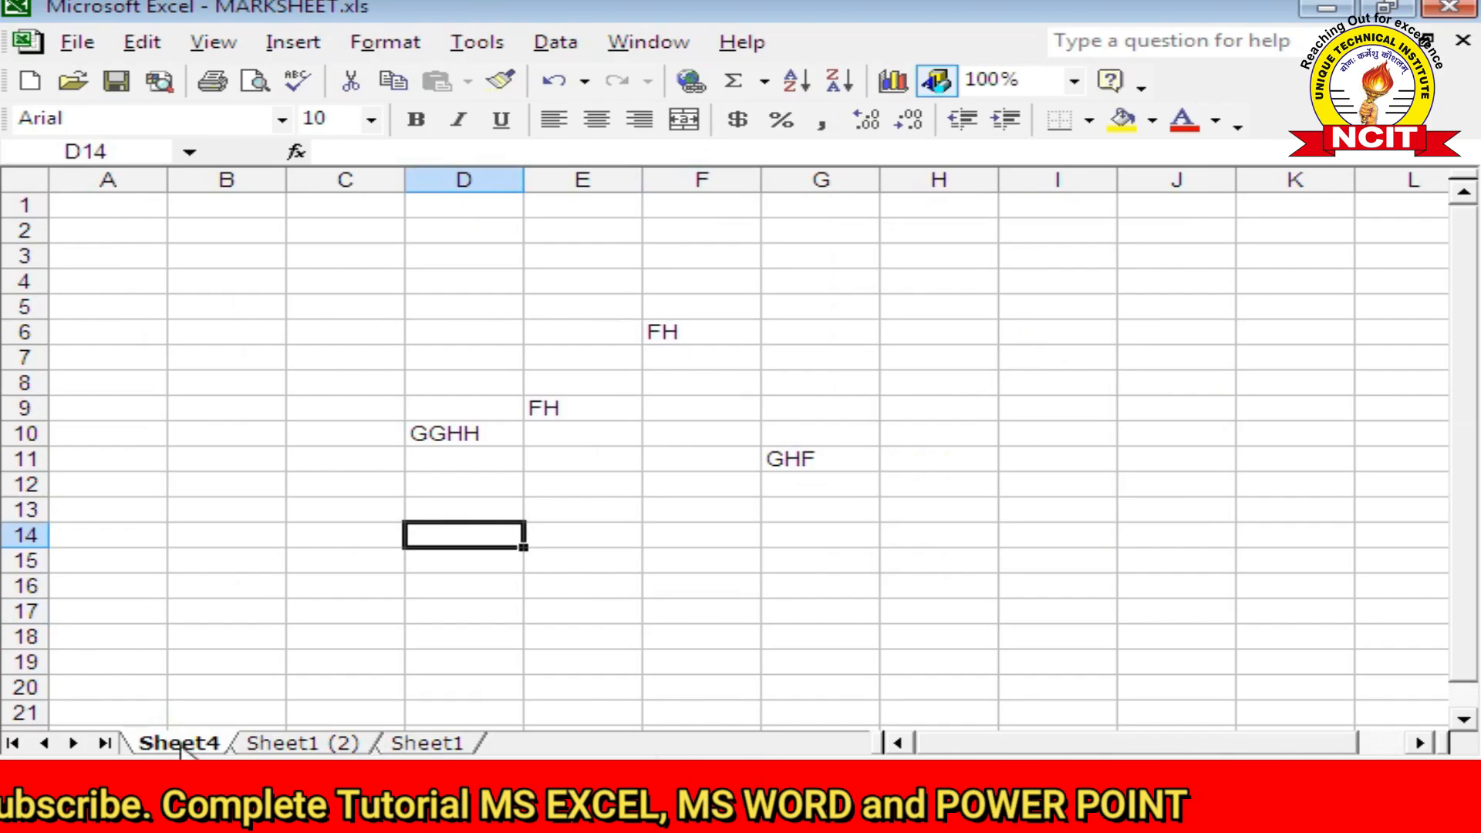
click(146, 45)
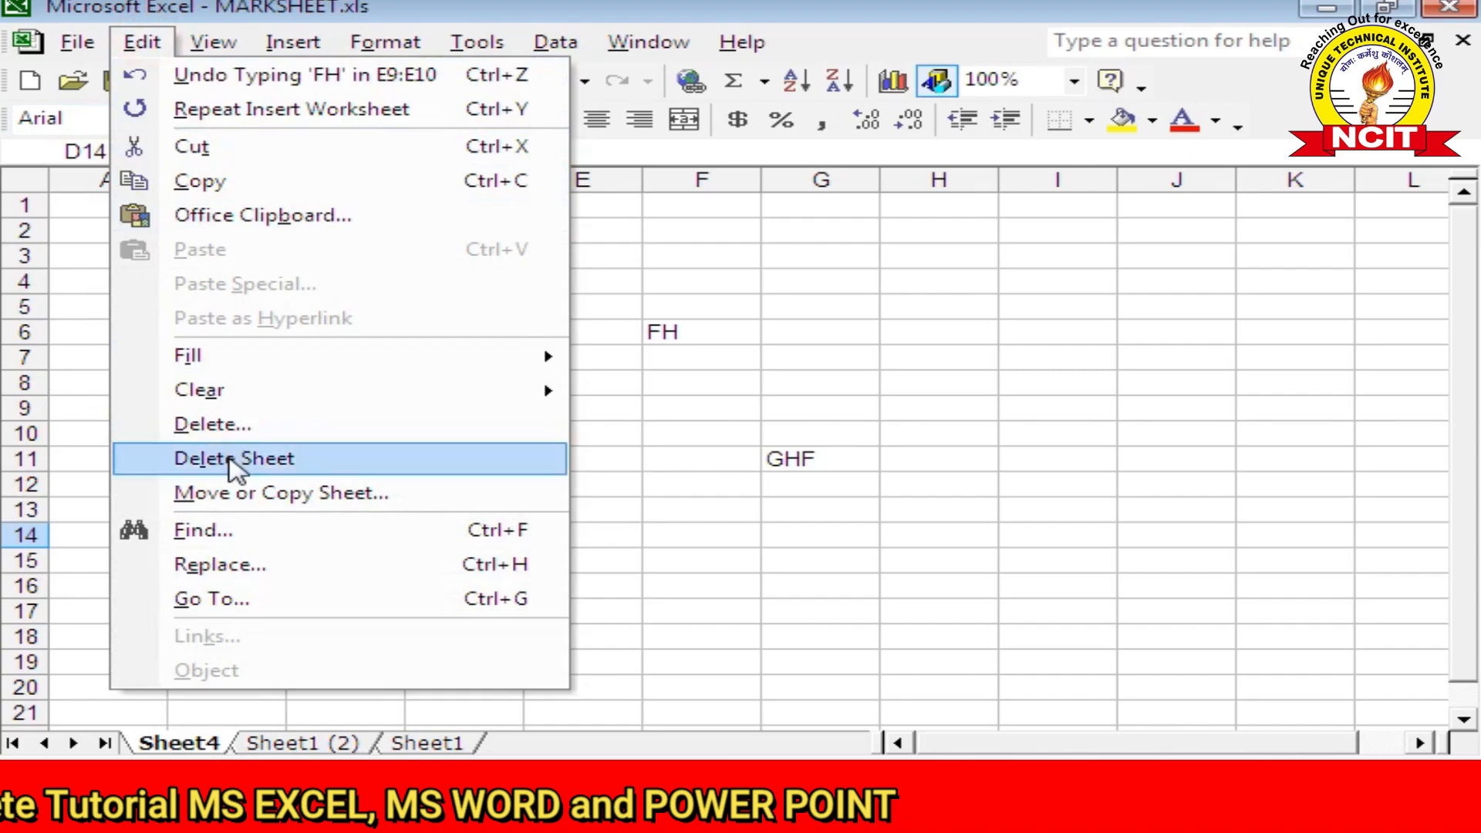
click(255, 497)
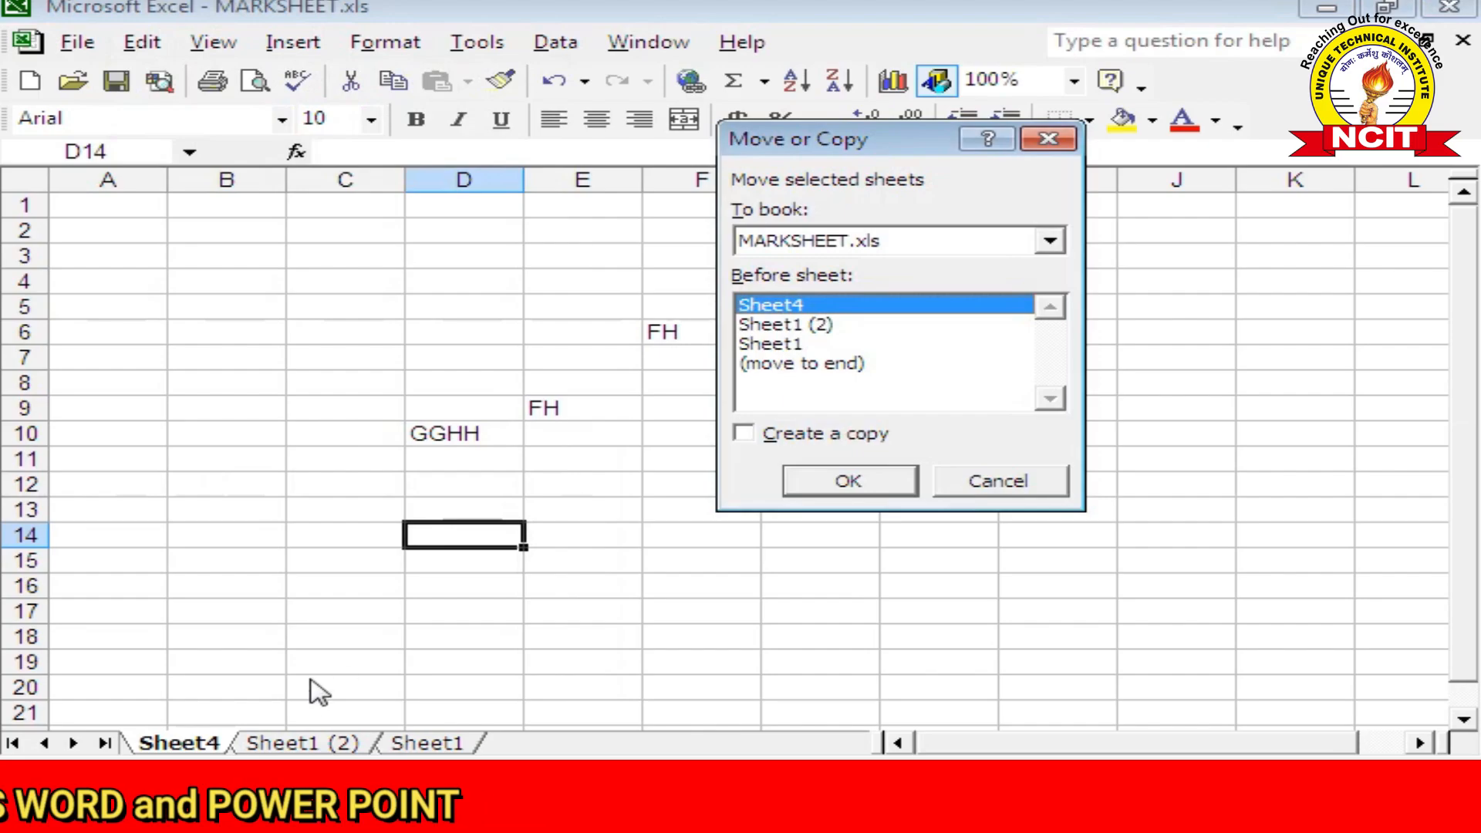
click(781, 364)
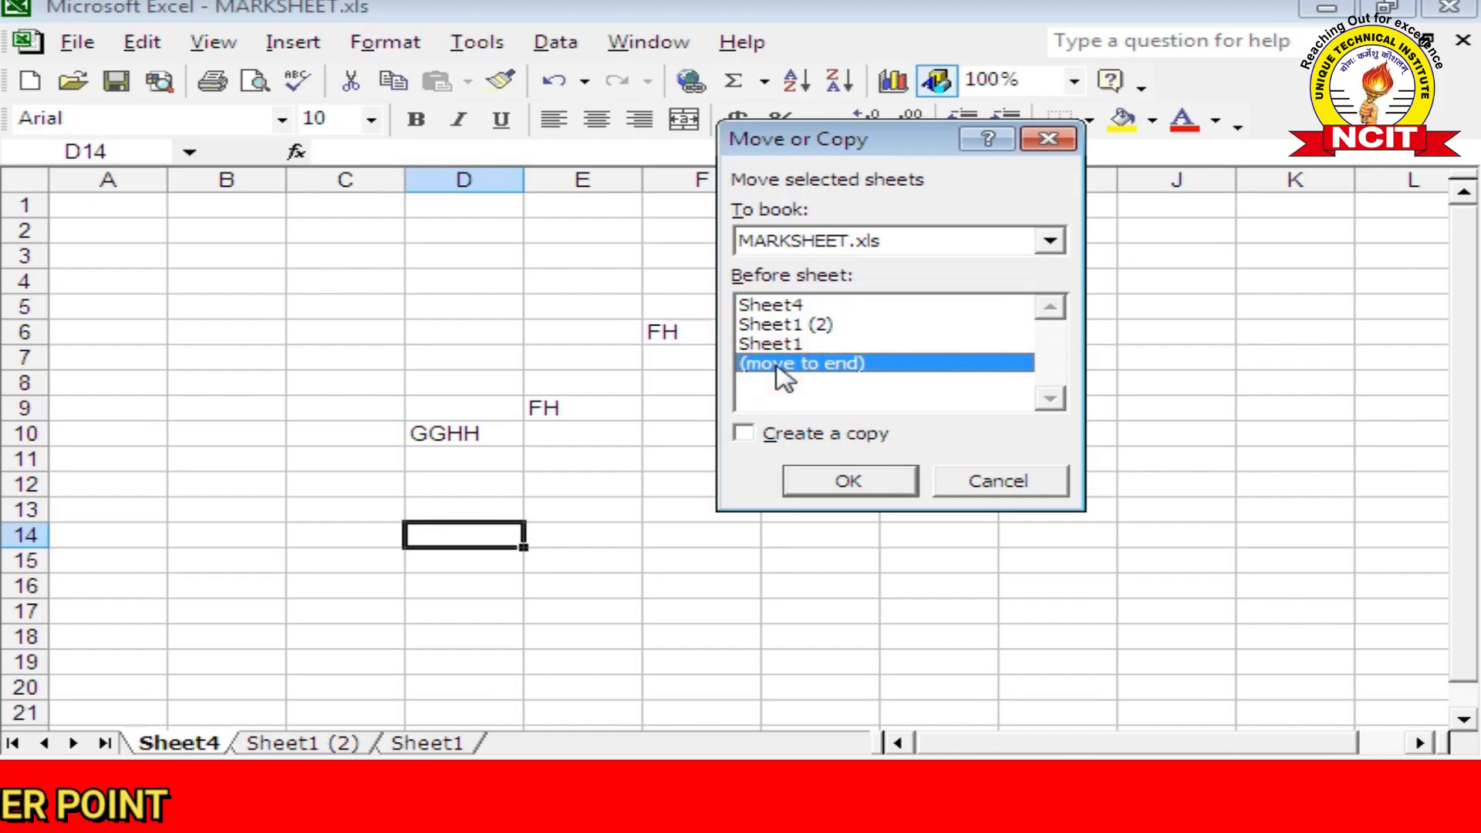
click(850, 483)
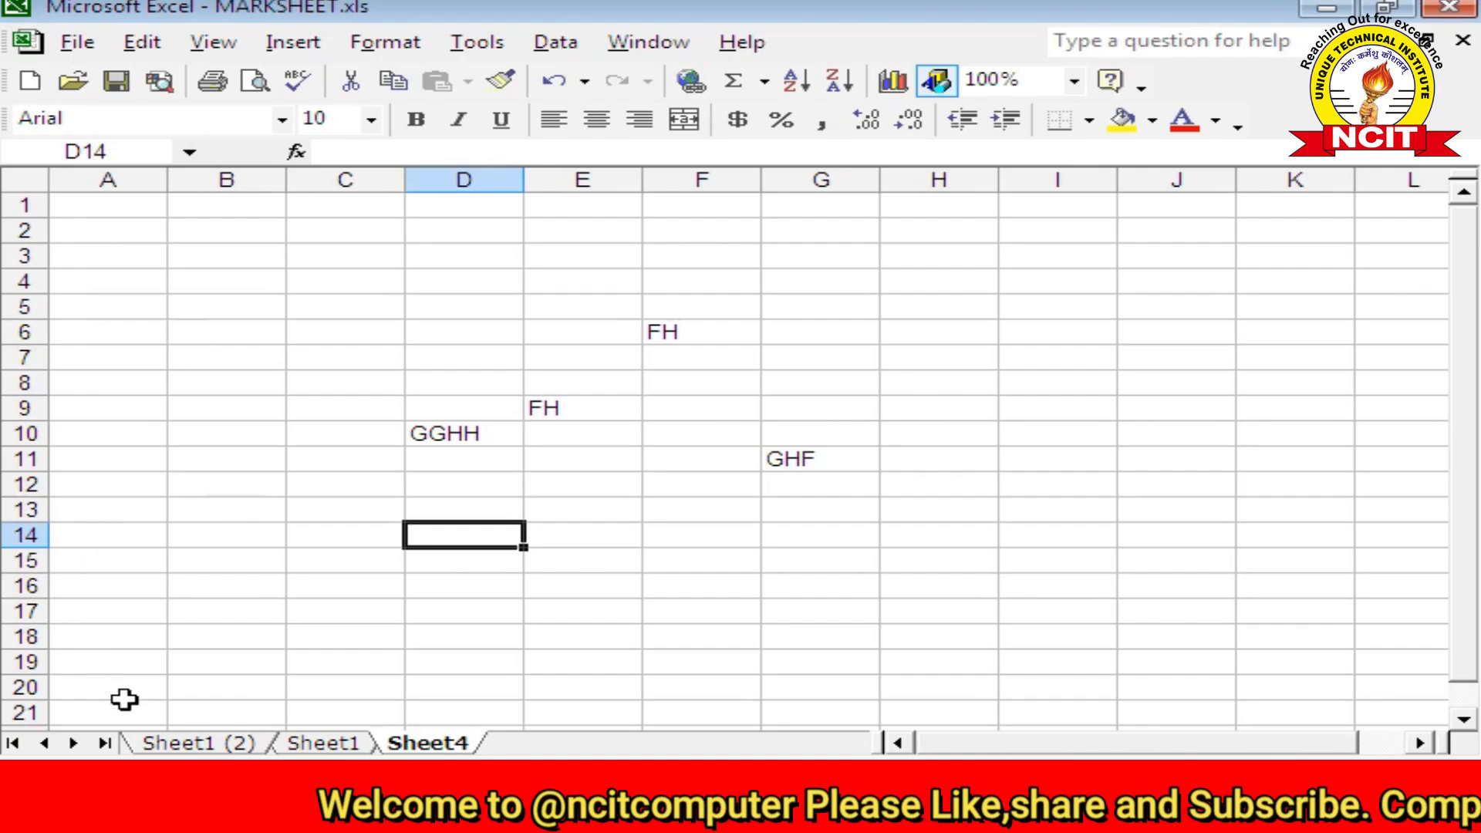
Step: Drag the sheet tabs into the order Sheet1, Sheet1 (2), Sheet4, then show Sheet1
drag(316, 748, 501, 736)
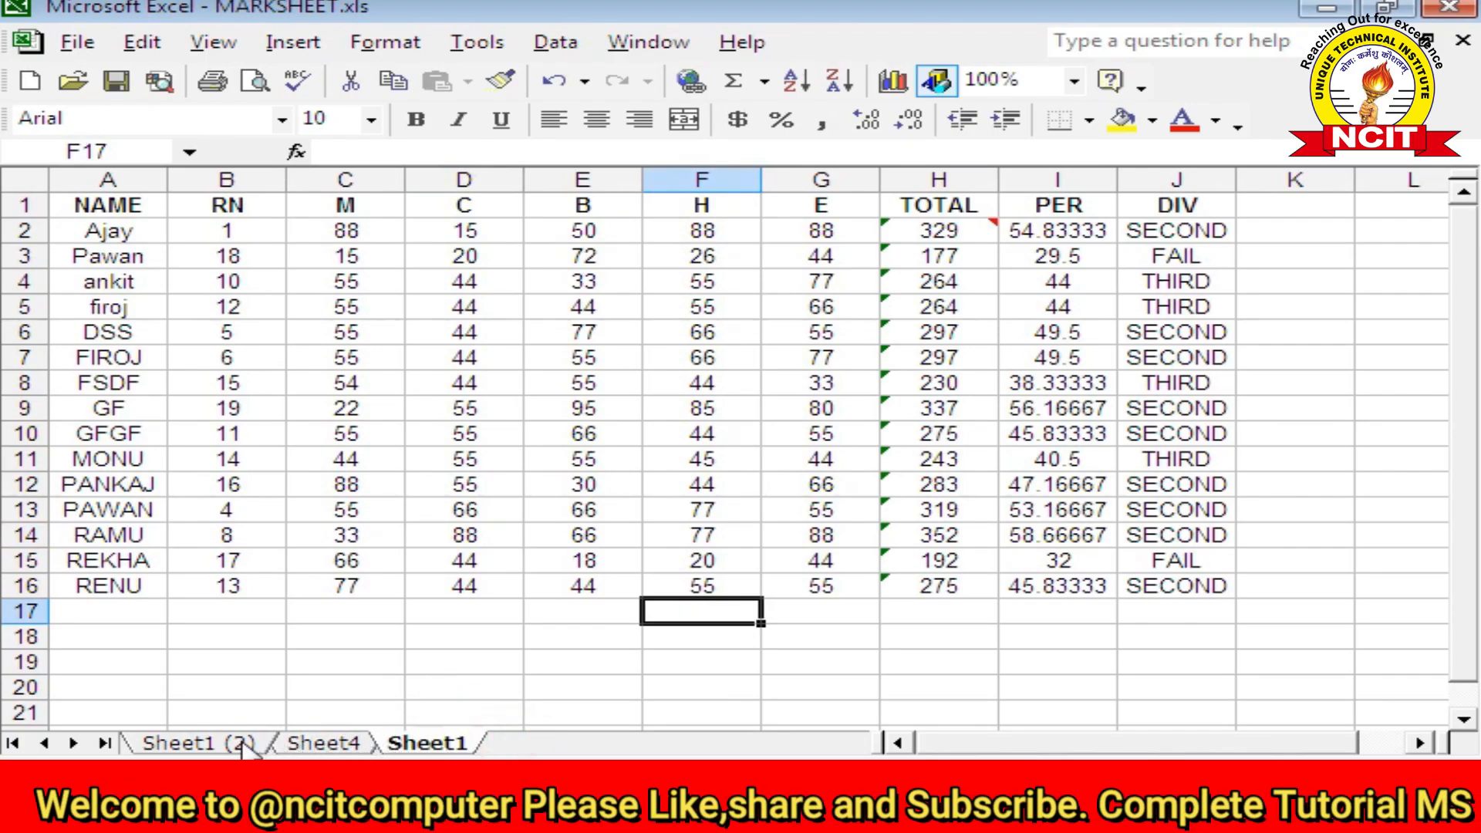
drag(243, 748, 497, 735)
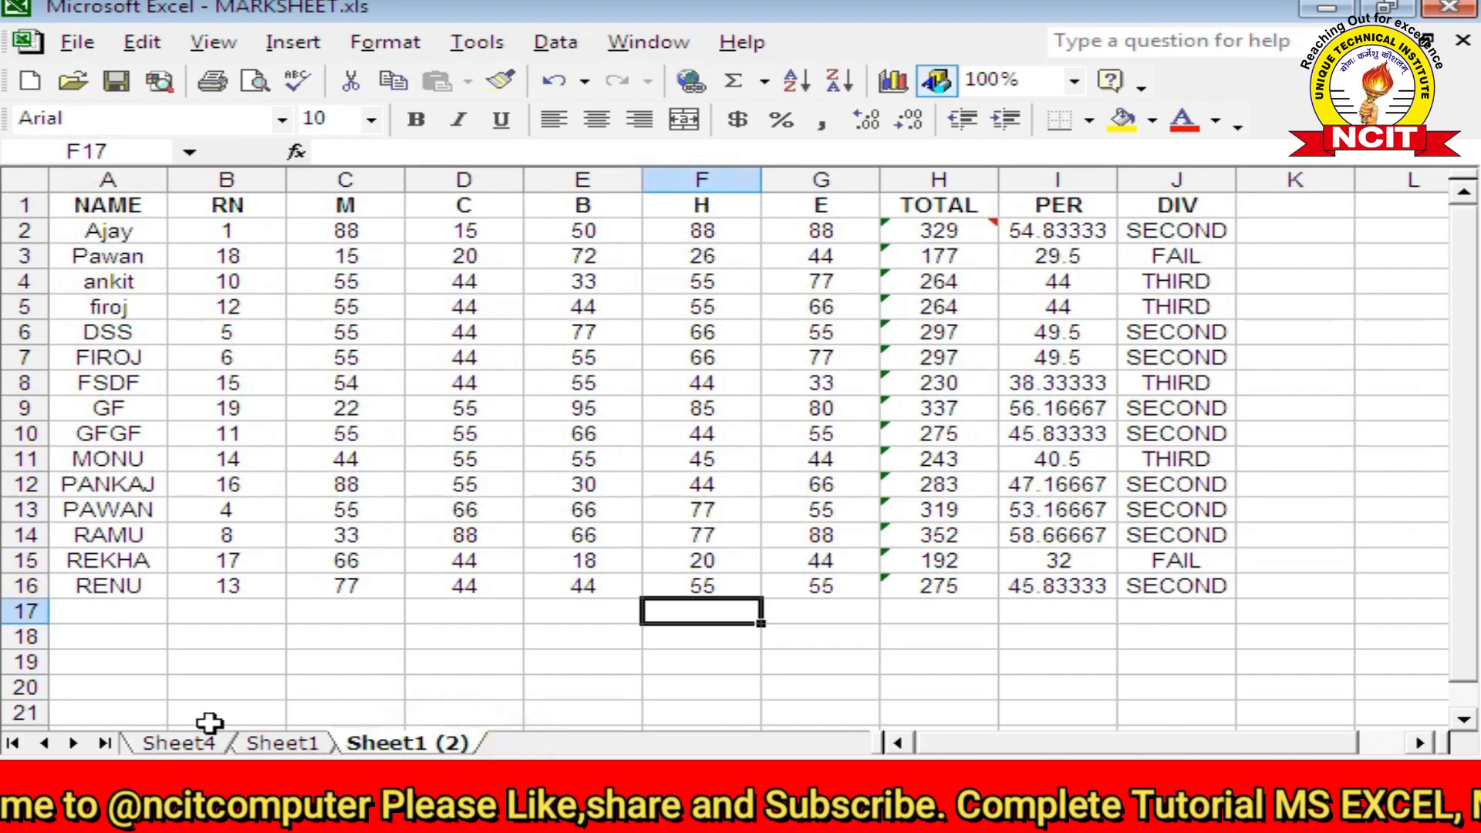
mouse_move(216, 729)
mouse_down()
mouse_move(321, 701)
mouse_move(447, 710)
mouse_move(506, 742)
mouse_up()
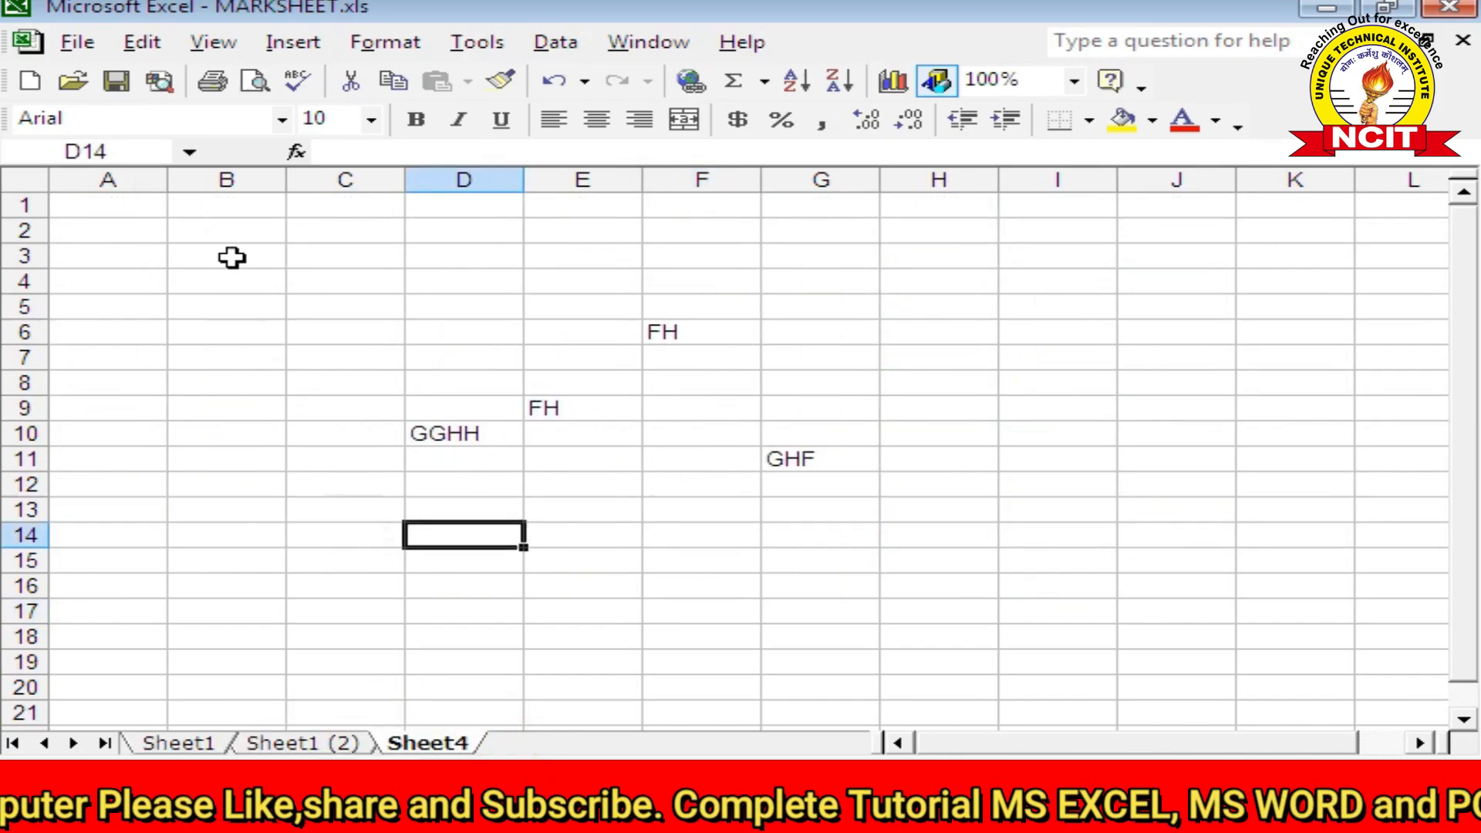
click(145, 45)
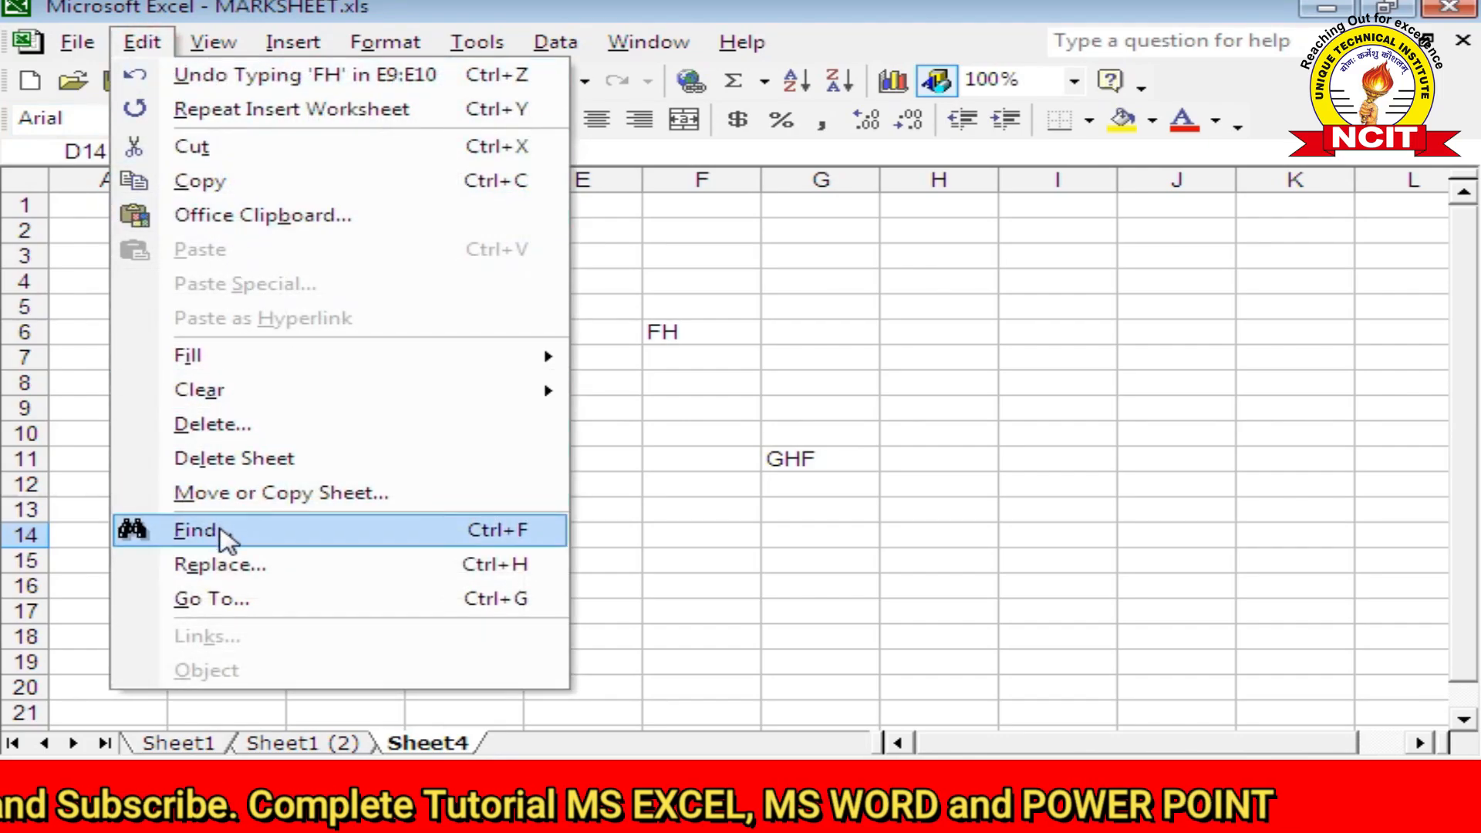
click(721, 540)
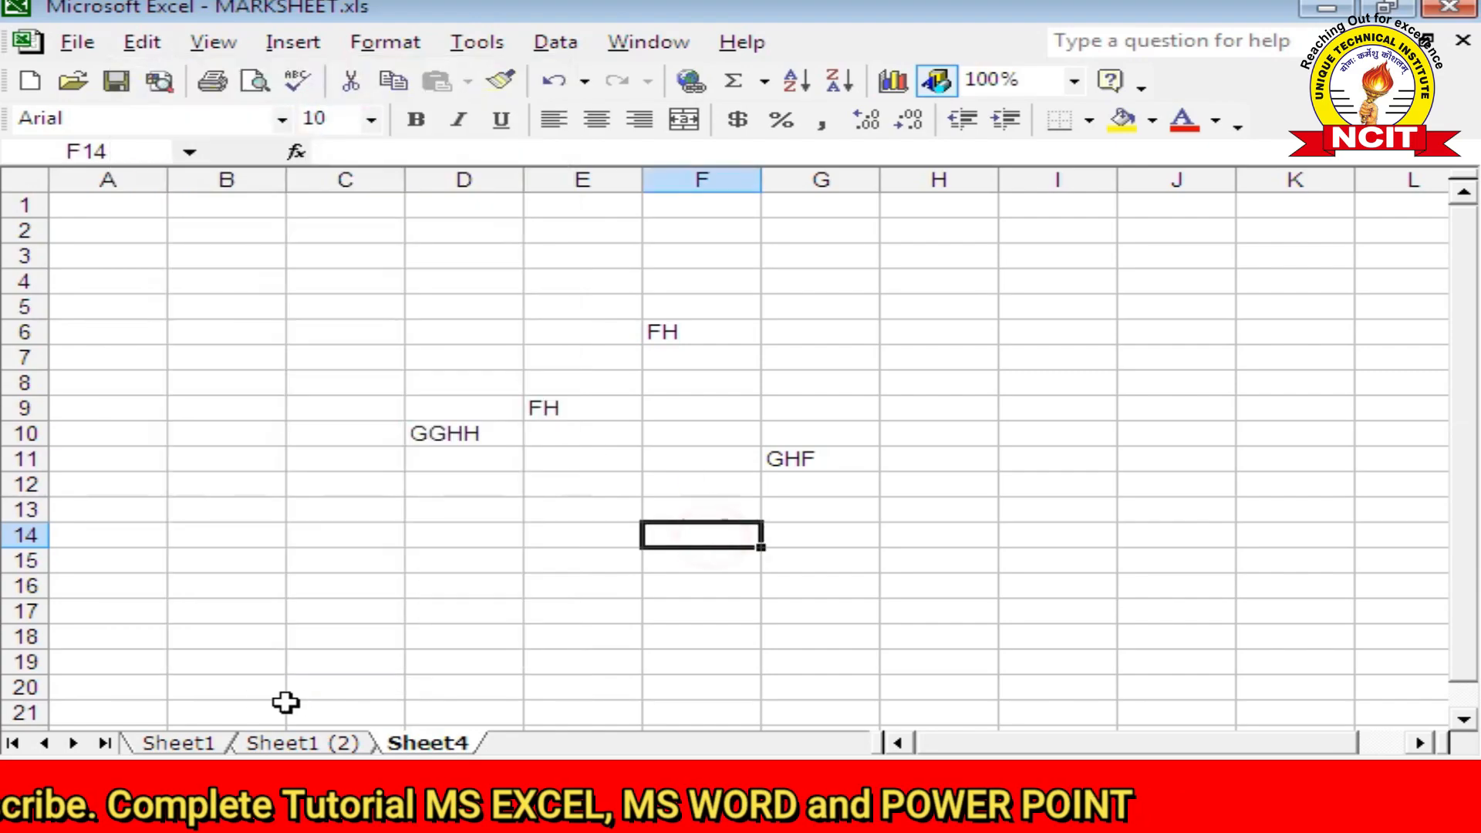
click(207, 745)
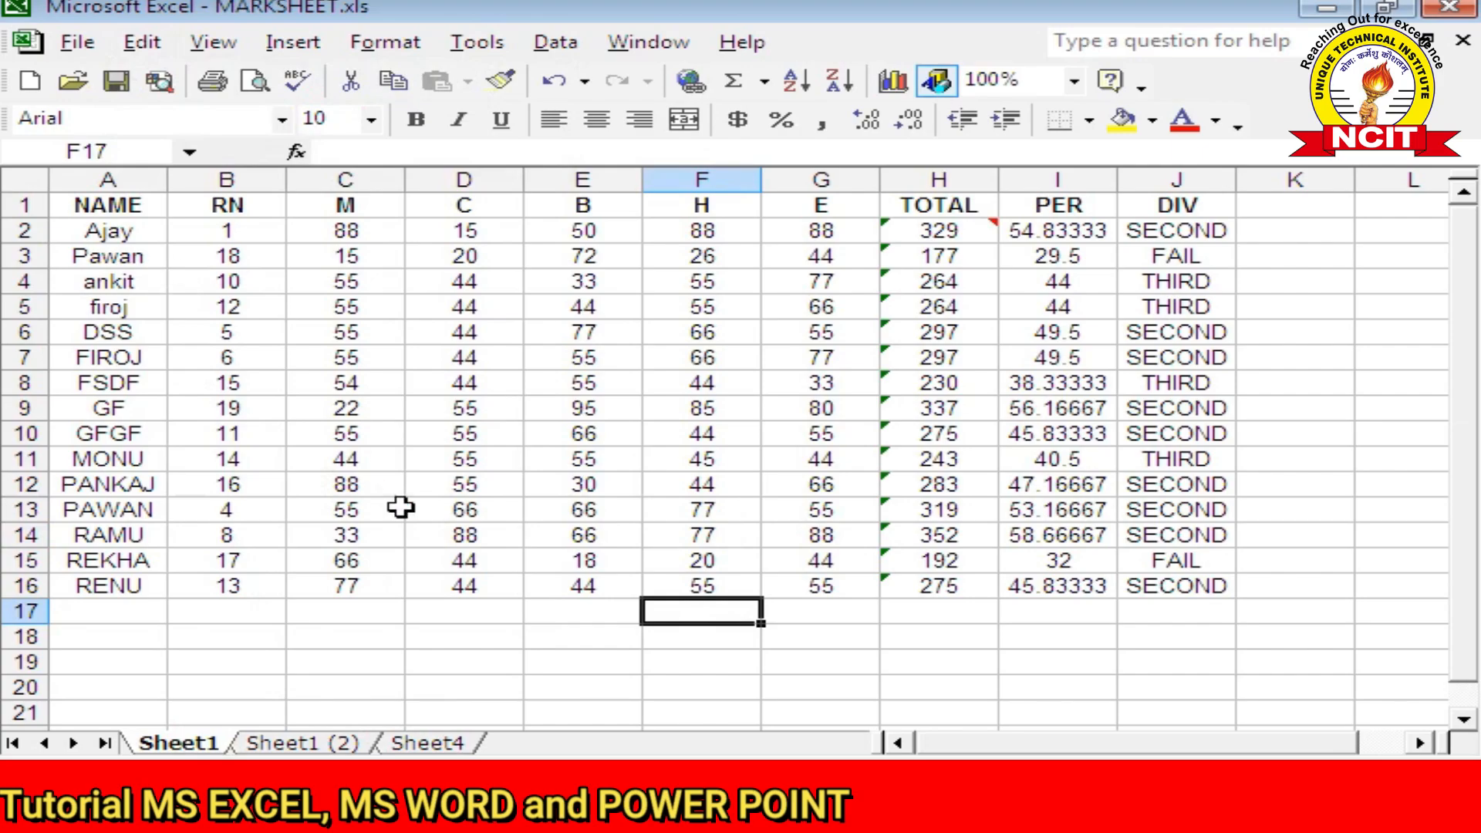
Step: Use Edit > Find to search for a student's name, locating it in A12, then close Find
click(163, 54)
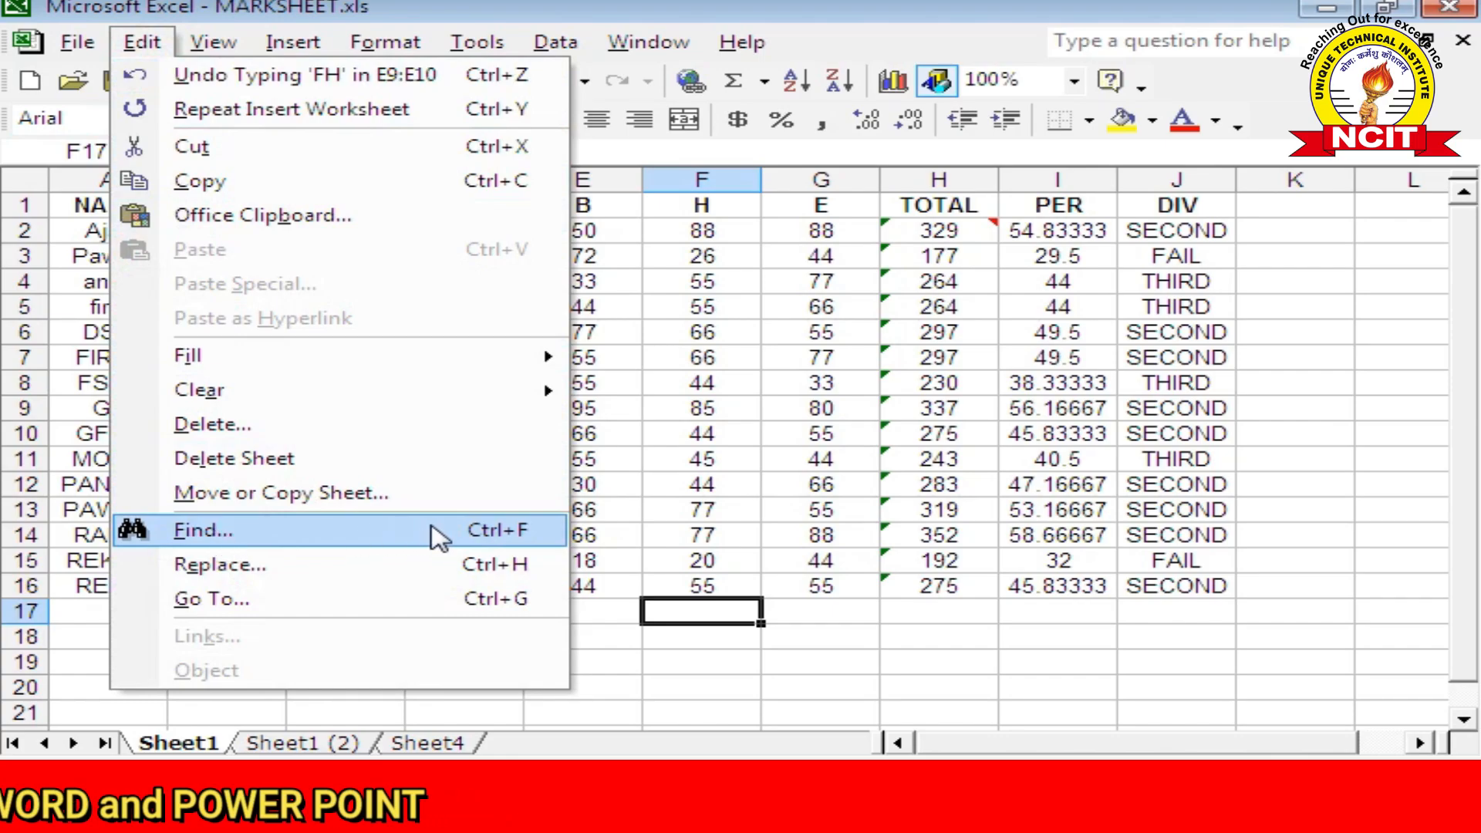
click(440, 532)
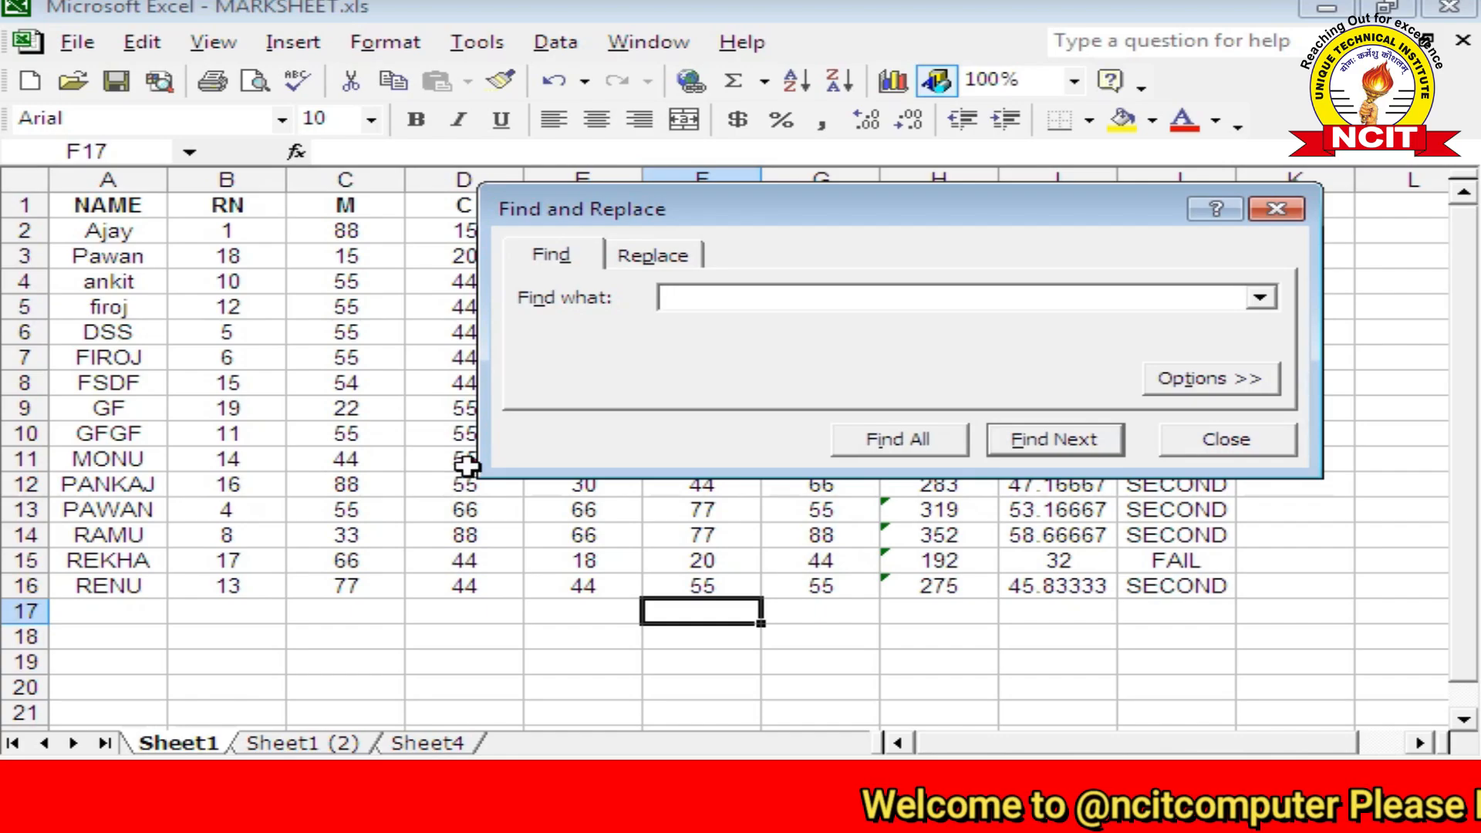
click(745, 300)
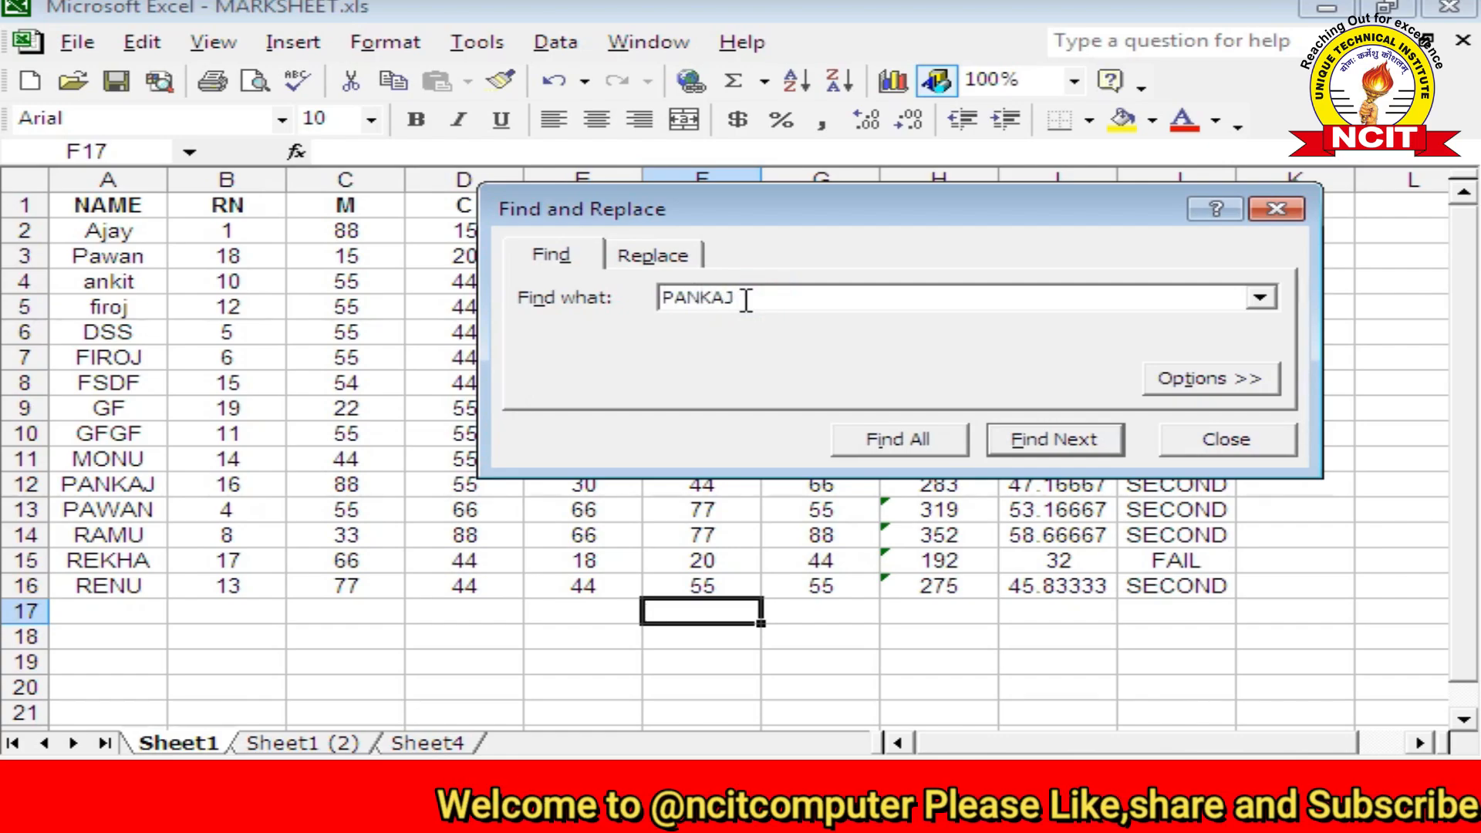
click(1012, 444)
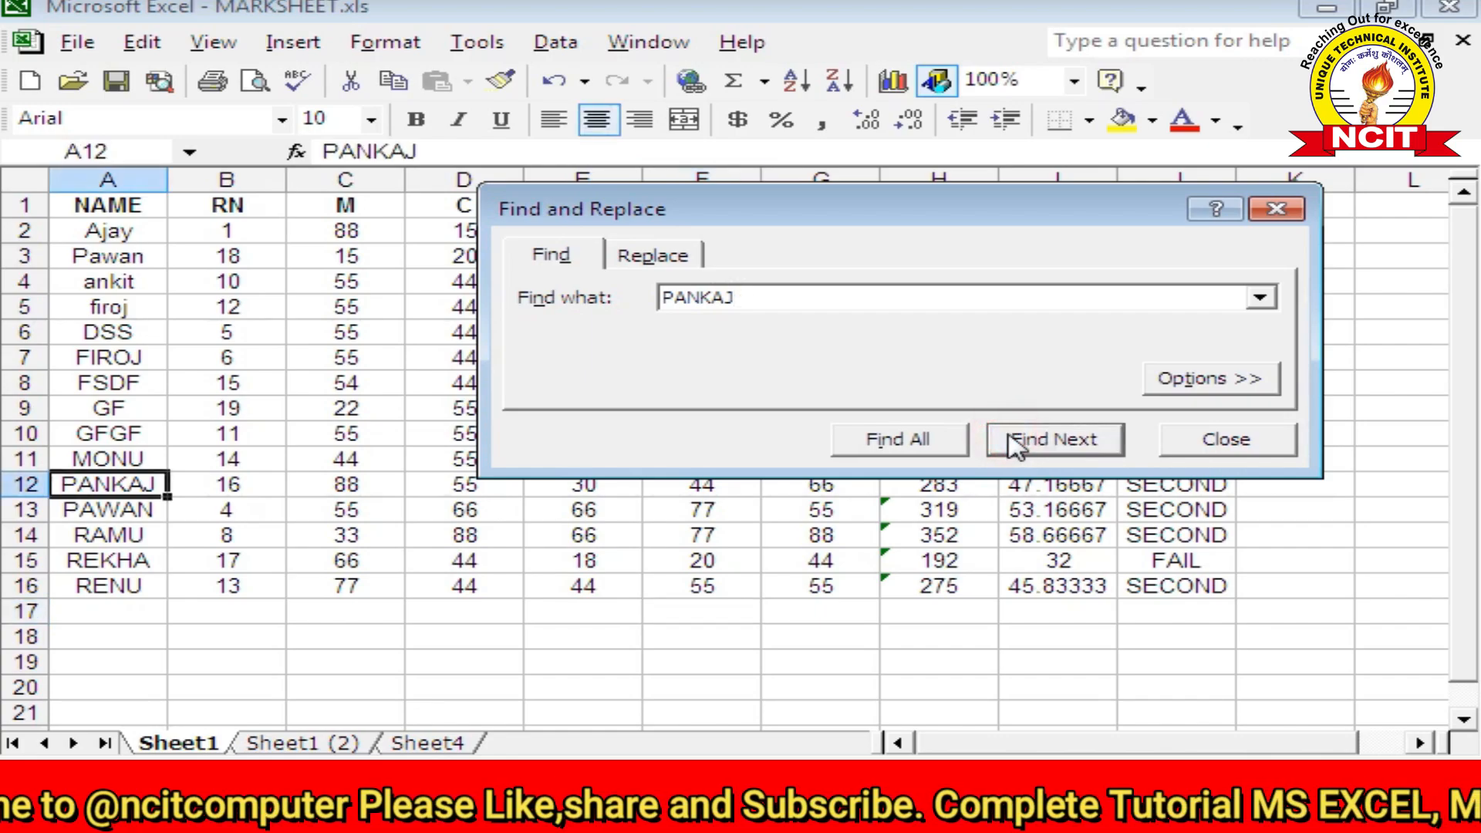
click(1011, 437)
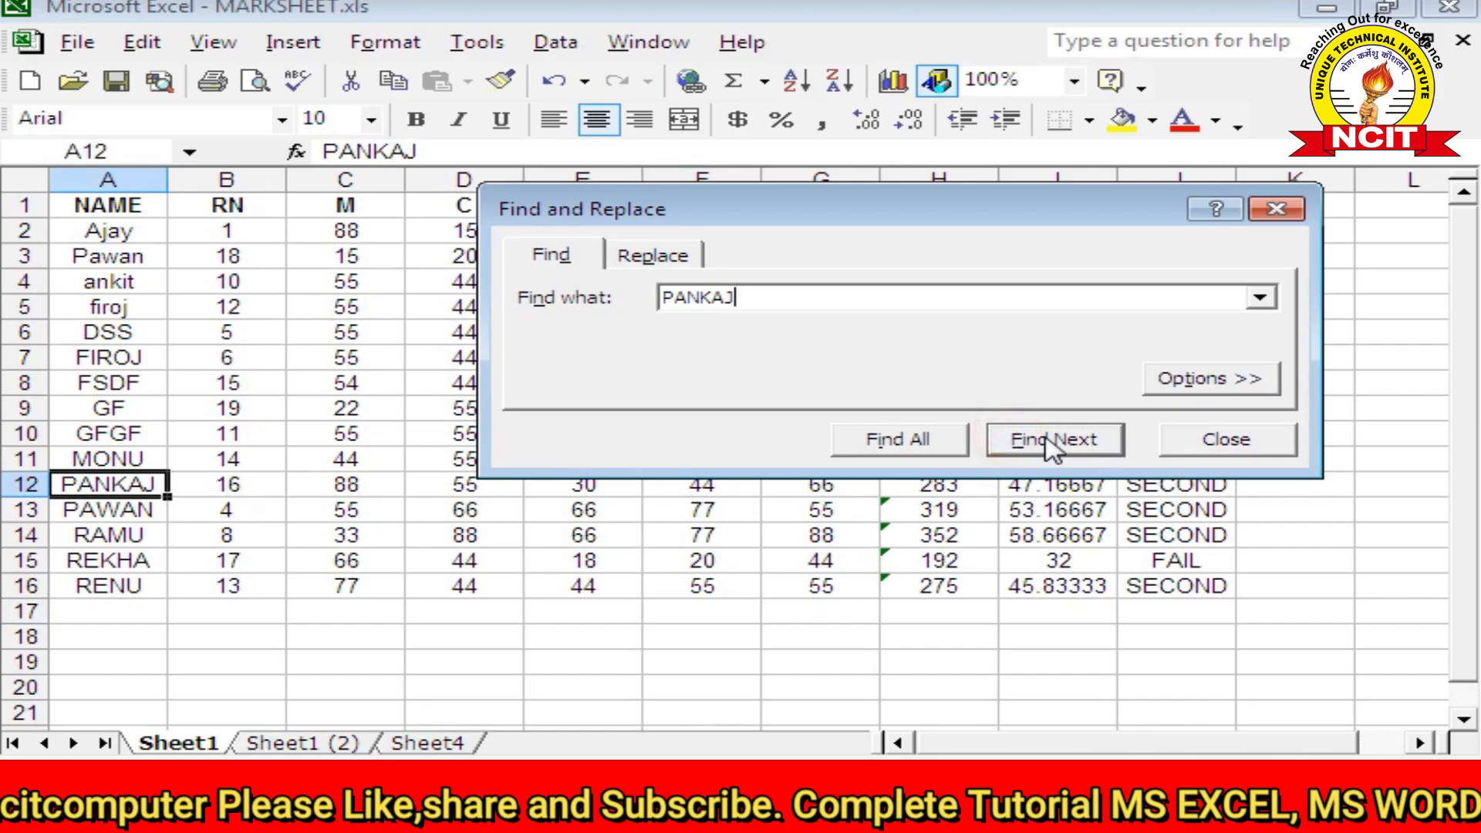
click(1045, 438)
click(1051, 446)
click(1051, 446)
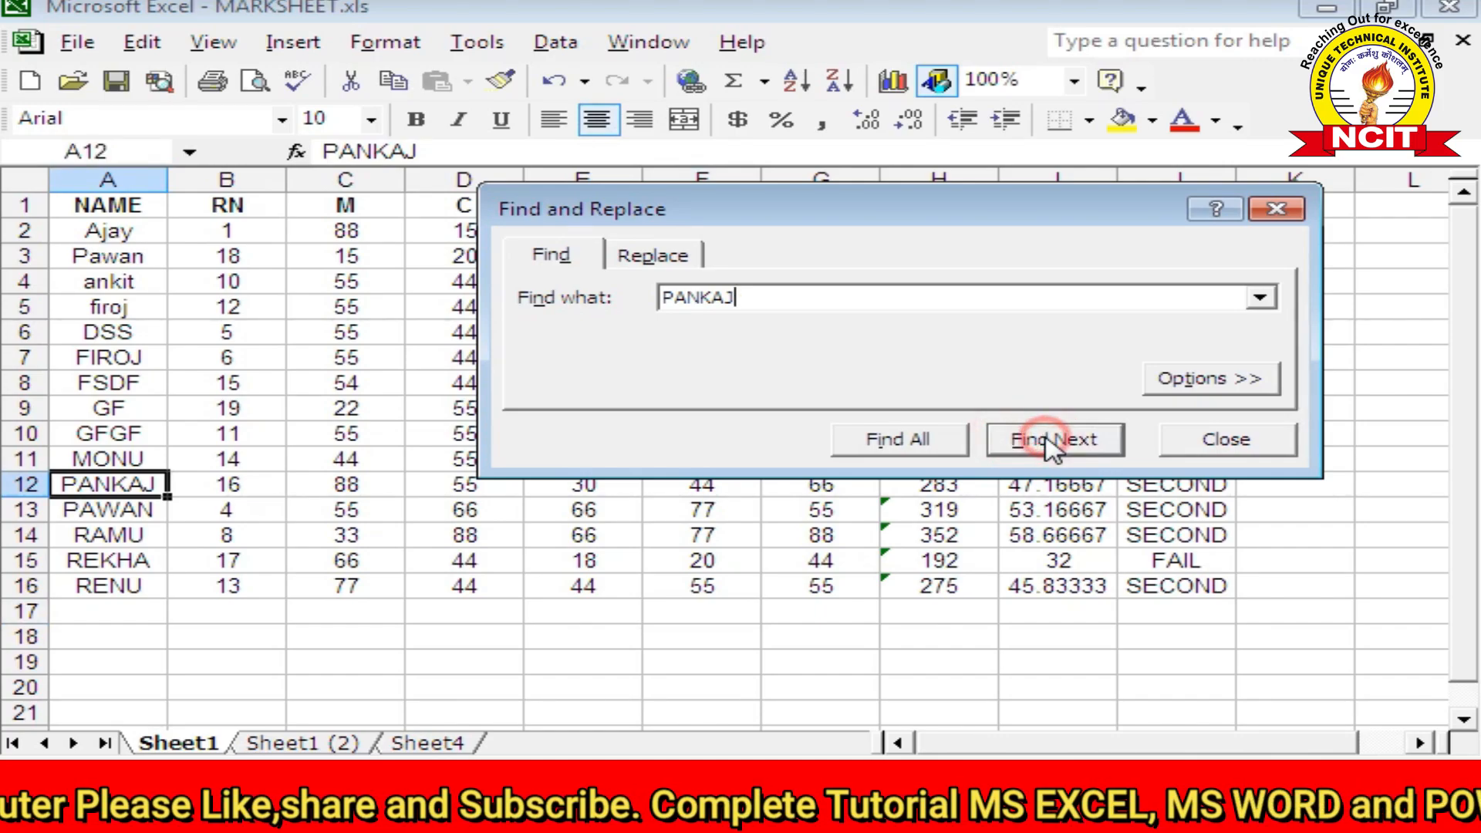
click(1052, 446)
click(1050, 445)
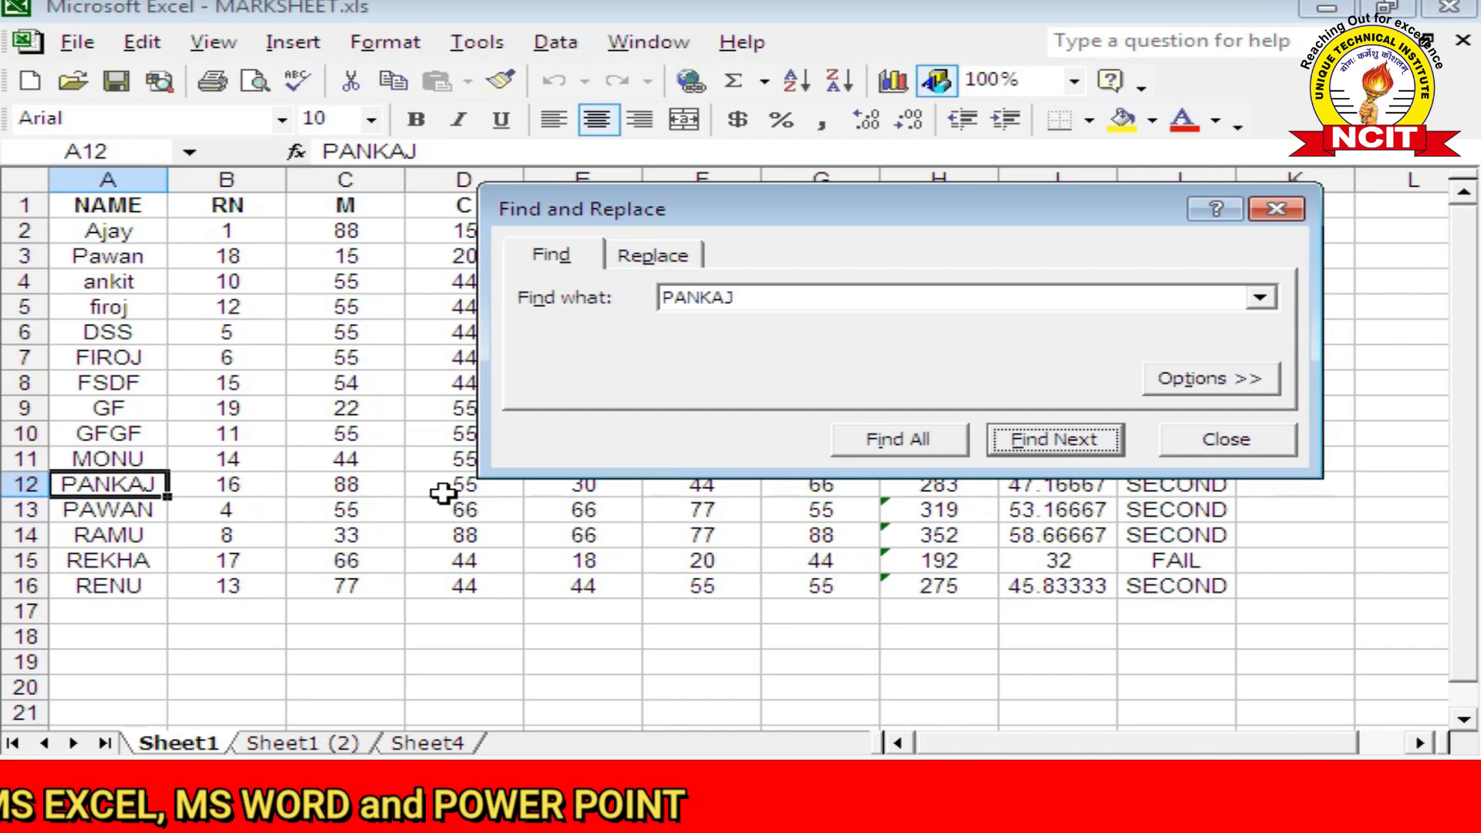
click(1262, 444)
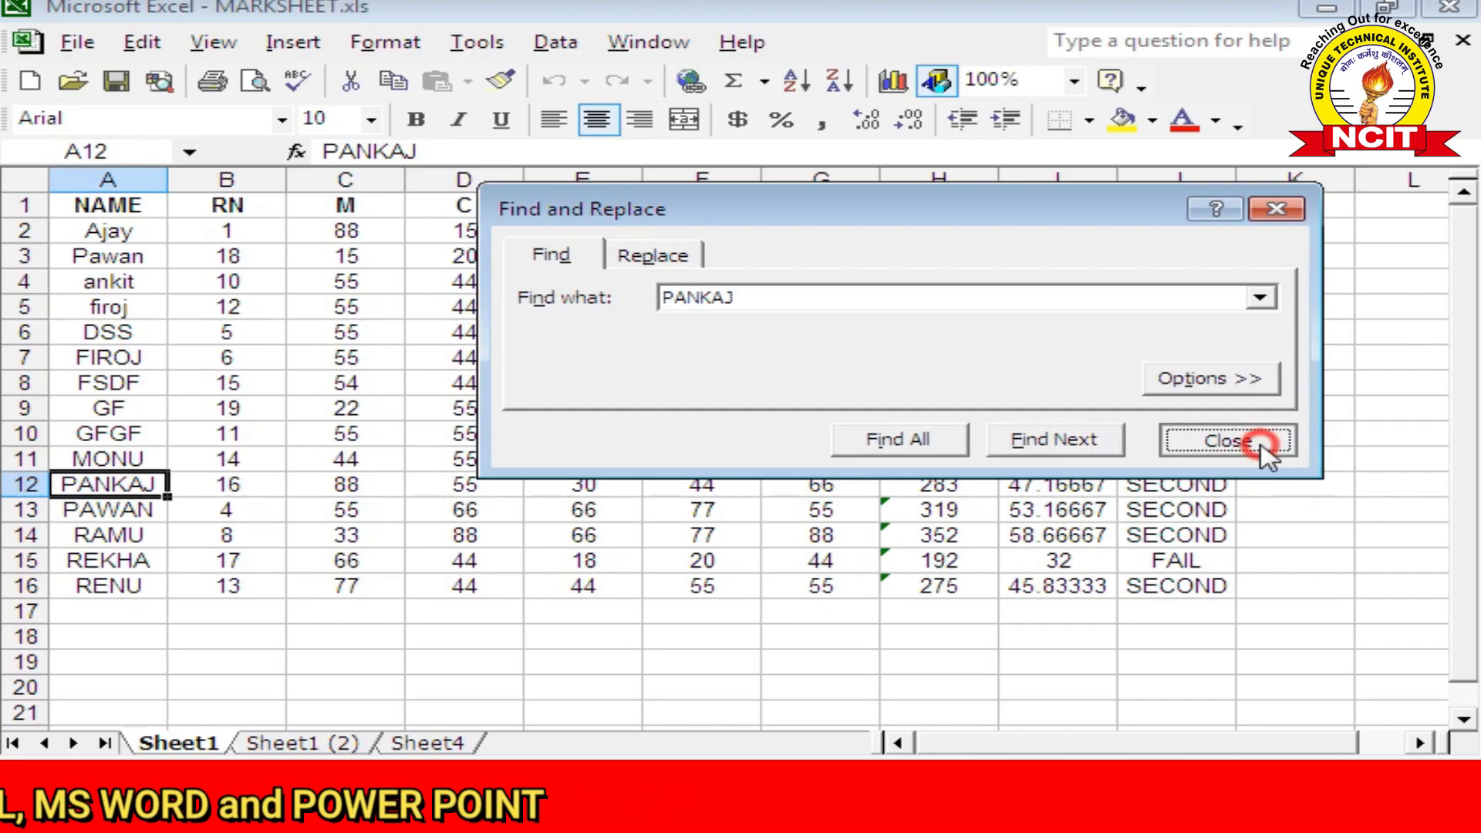
Step: Replace the name PANKAJ in cell A12 with ARUN, close Find and Replace, and select E9
click(133, 48)
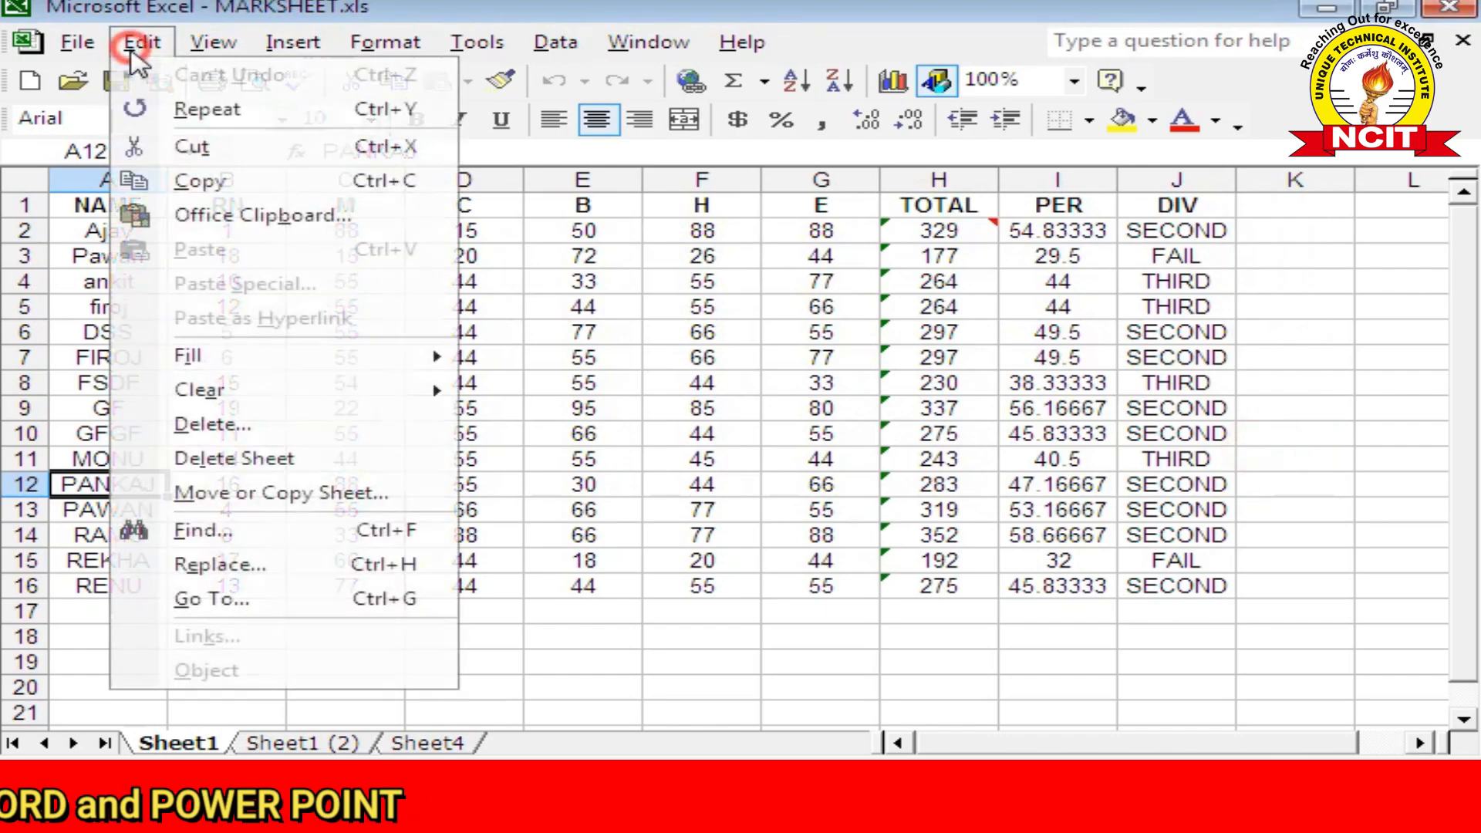
click(223, 567)
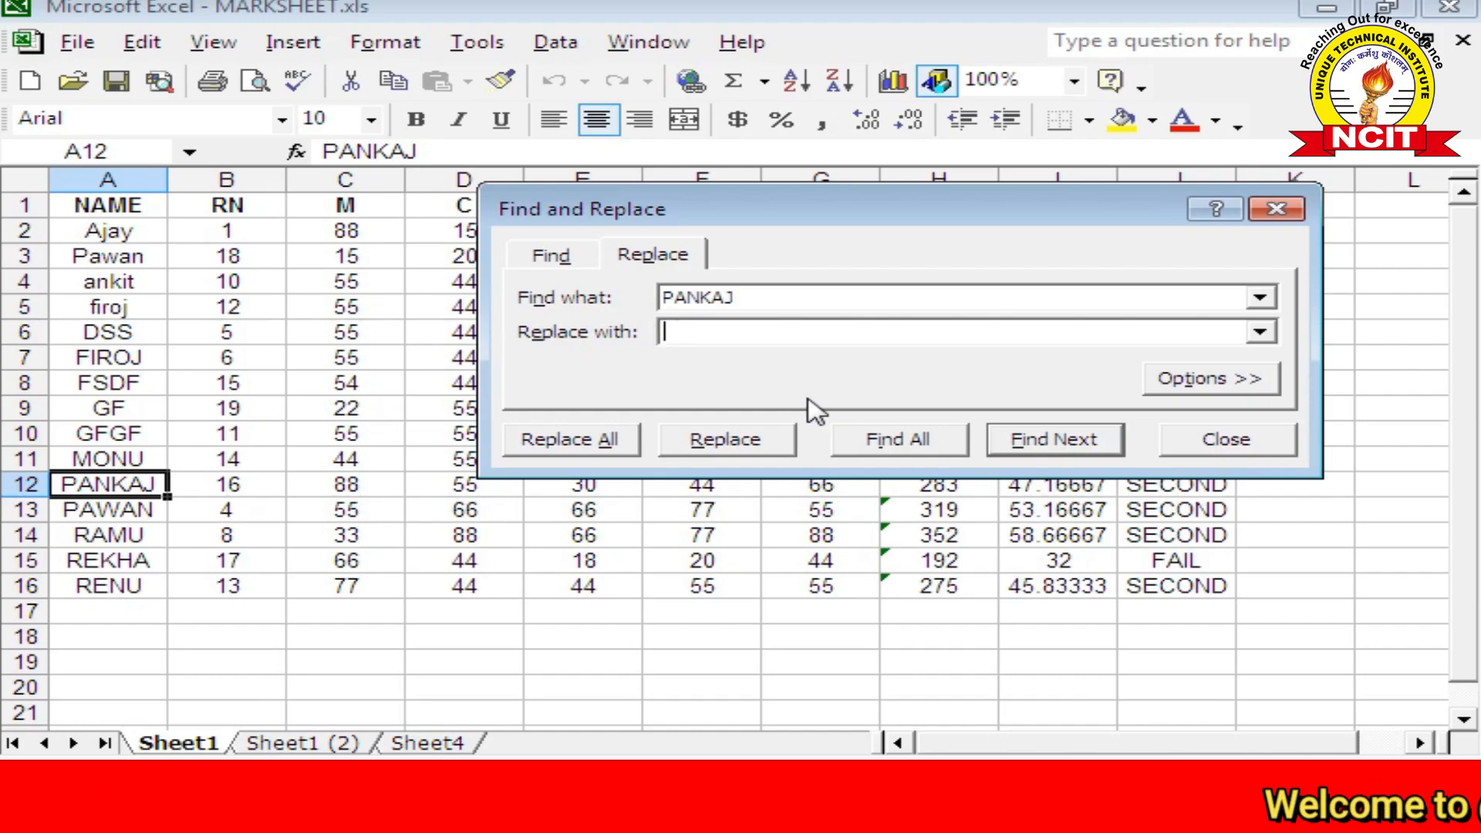
text(RUN)
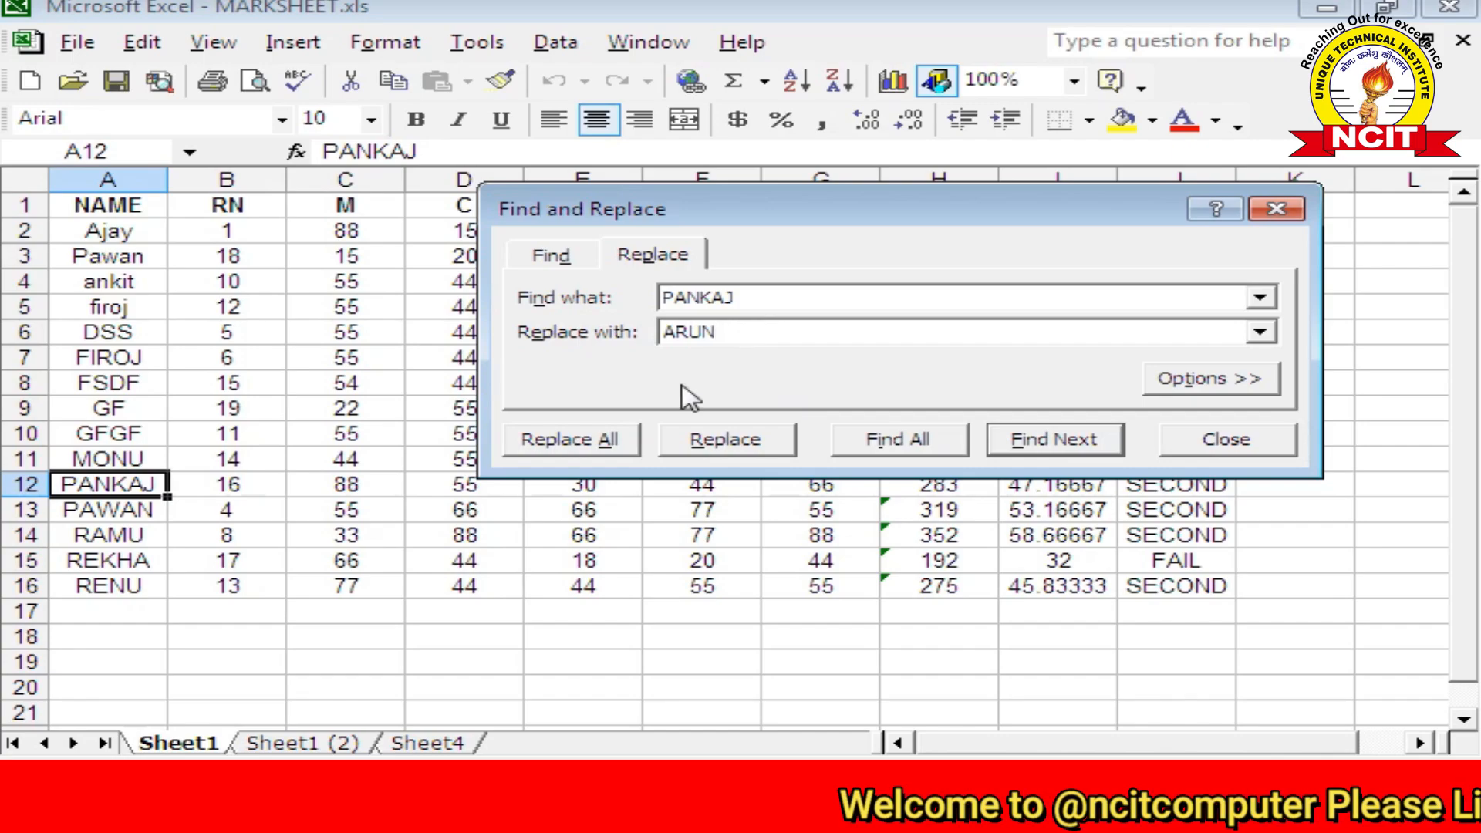
double_click(737, 299)
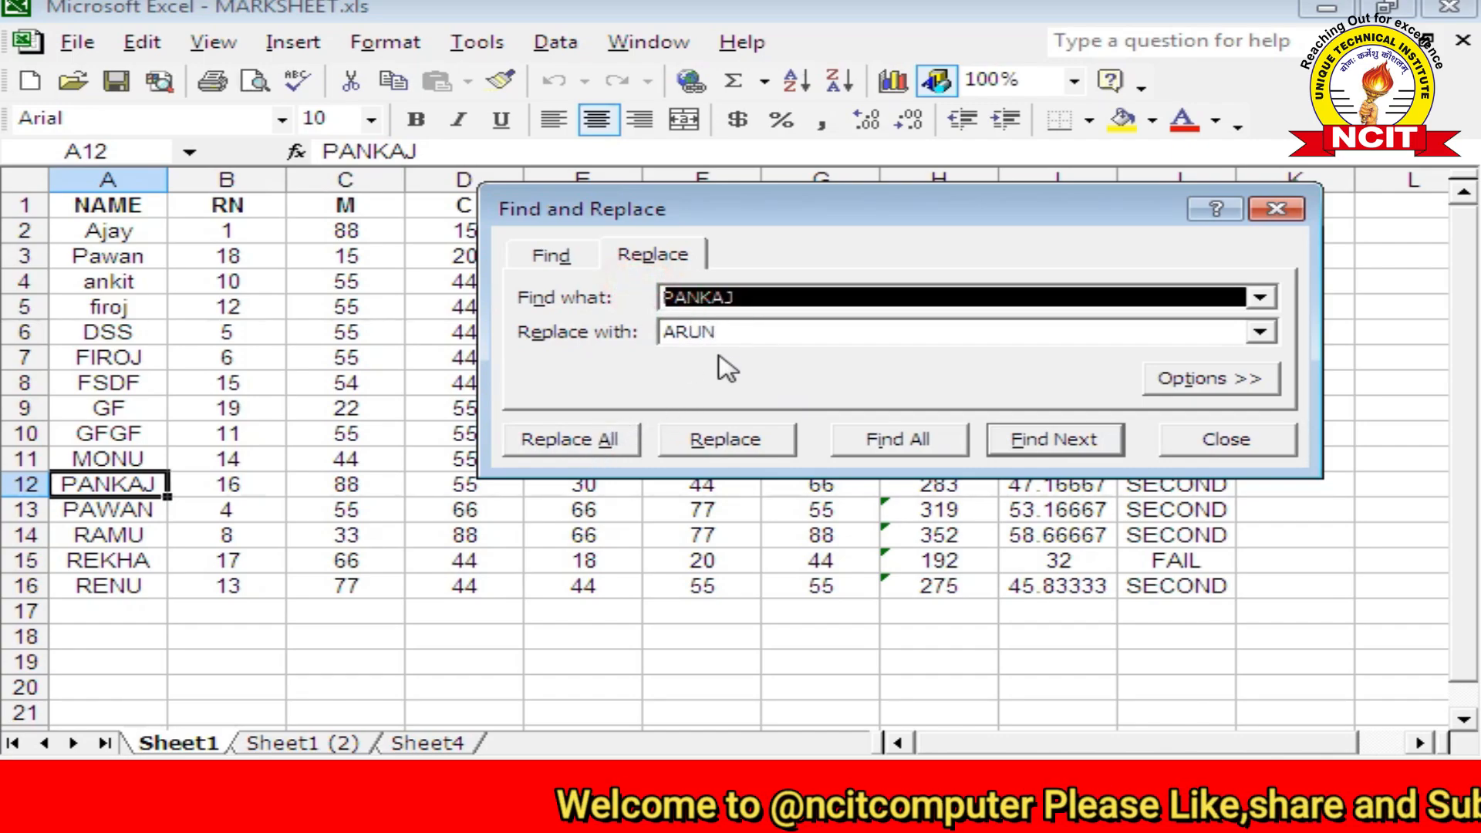
drag(729, 331, 652, 325)
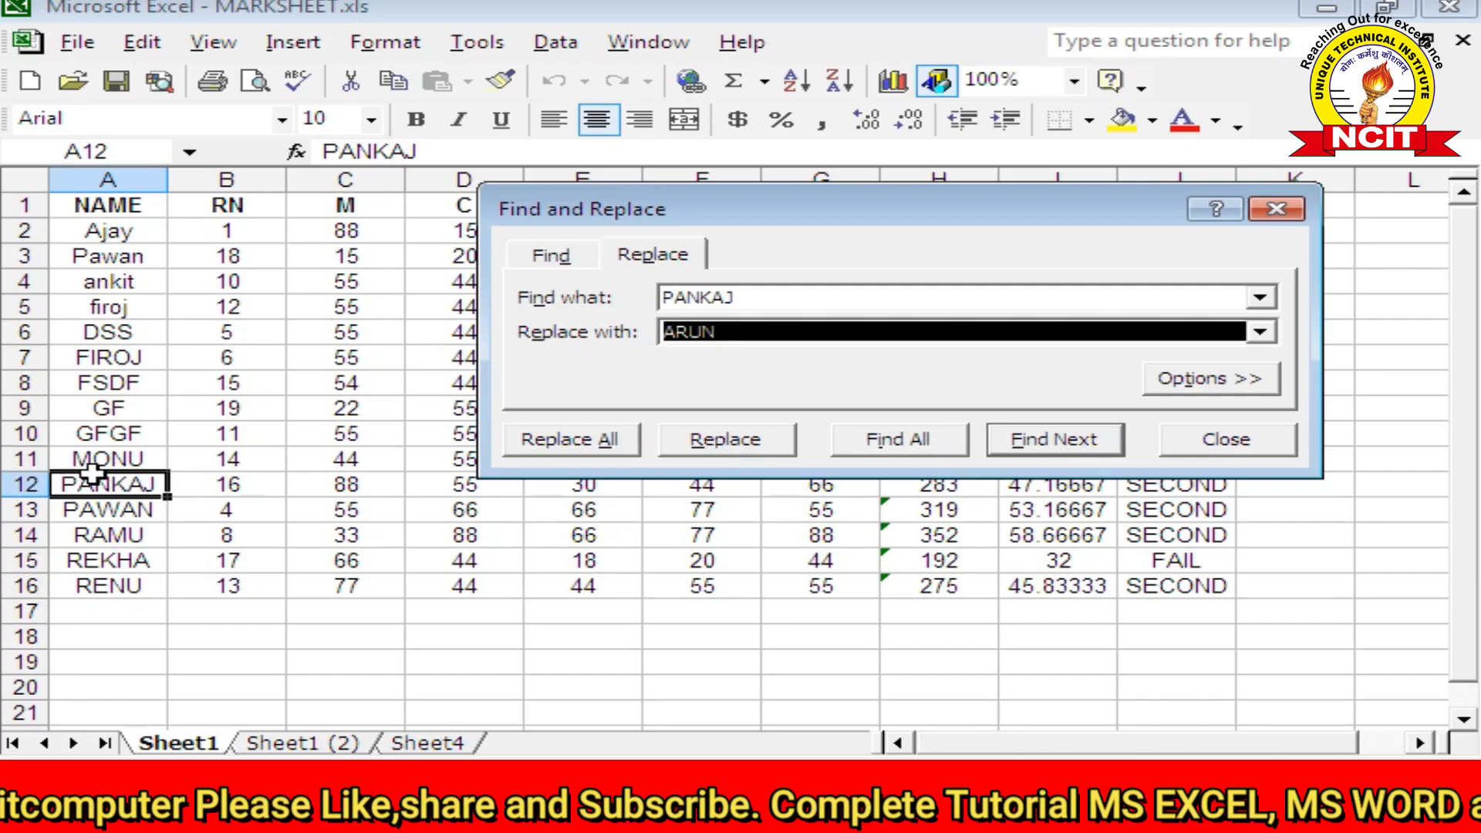
click(756, 442)
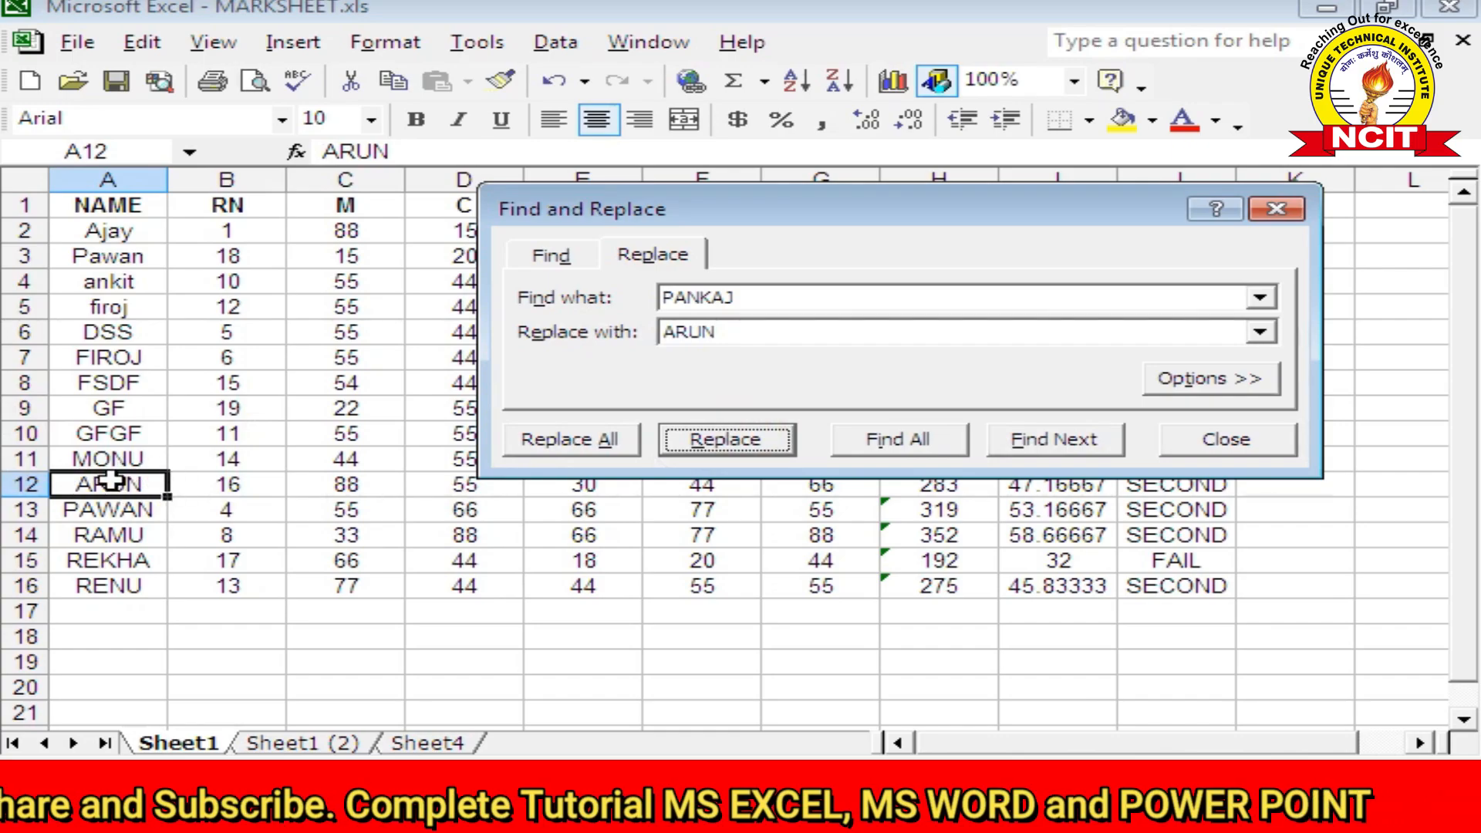
click(1178, 441)
click(574, 409)
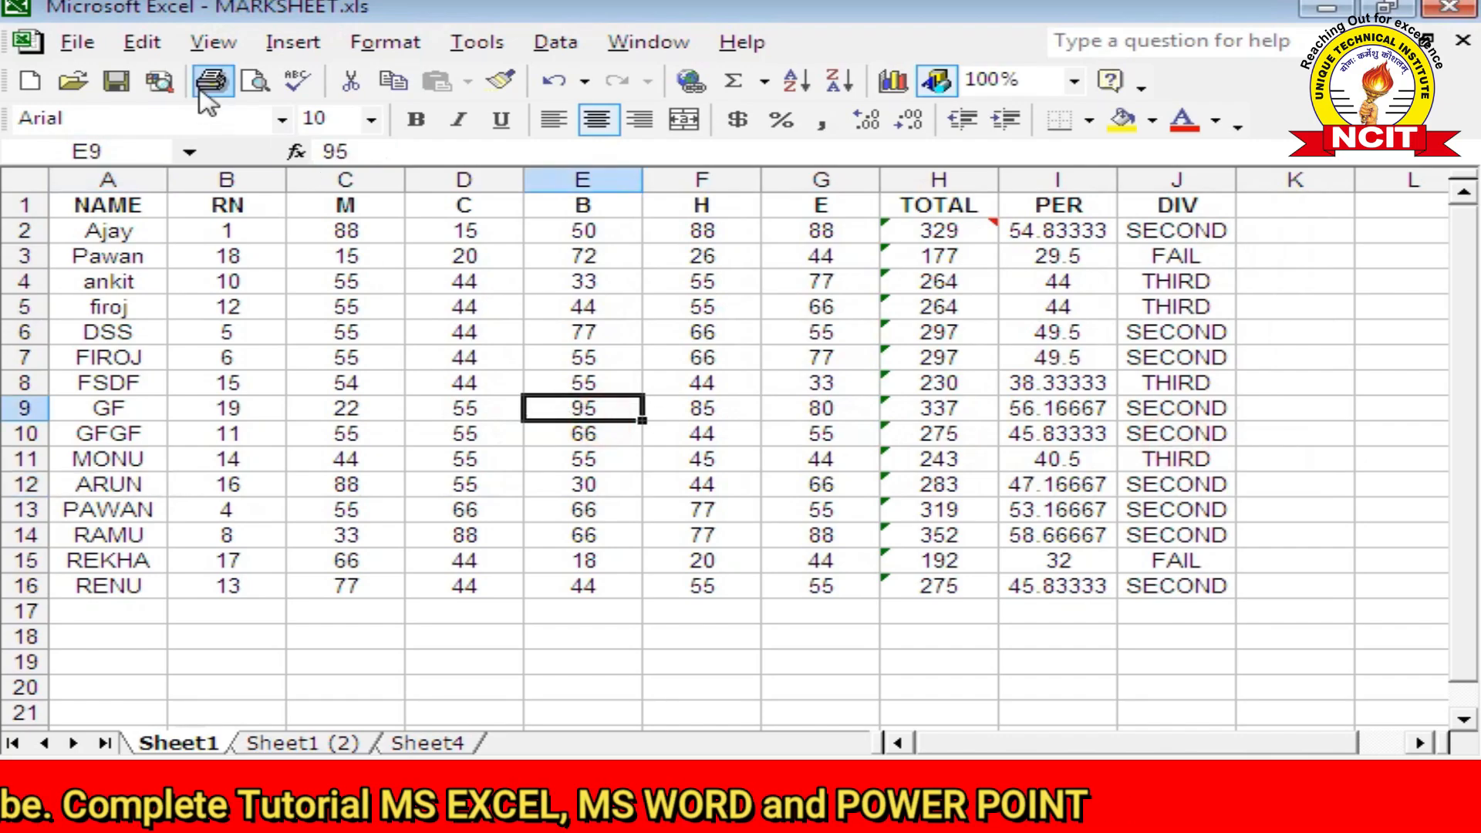
Step: Select every formula cell in the TOTAL, PER and DIV columns using Go To Special > Formulas
click(147, 46)
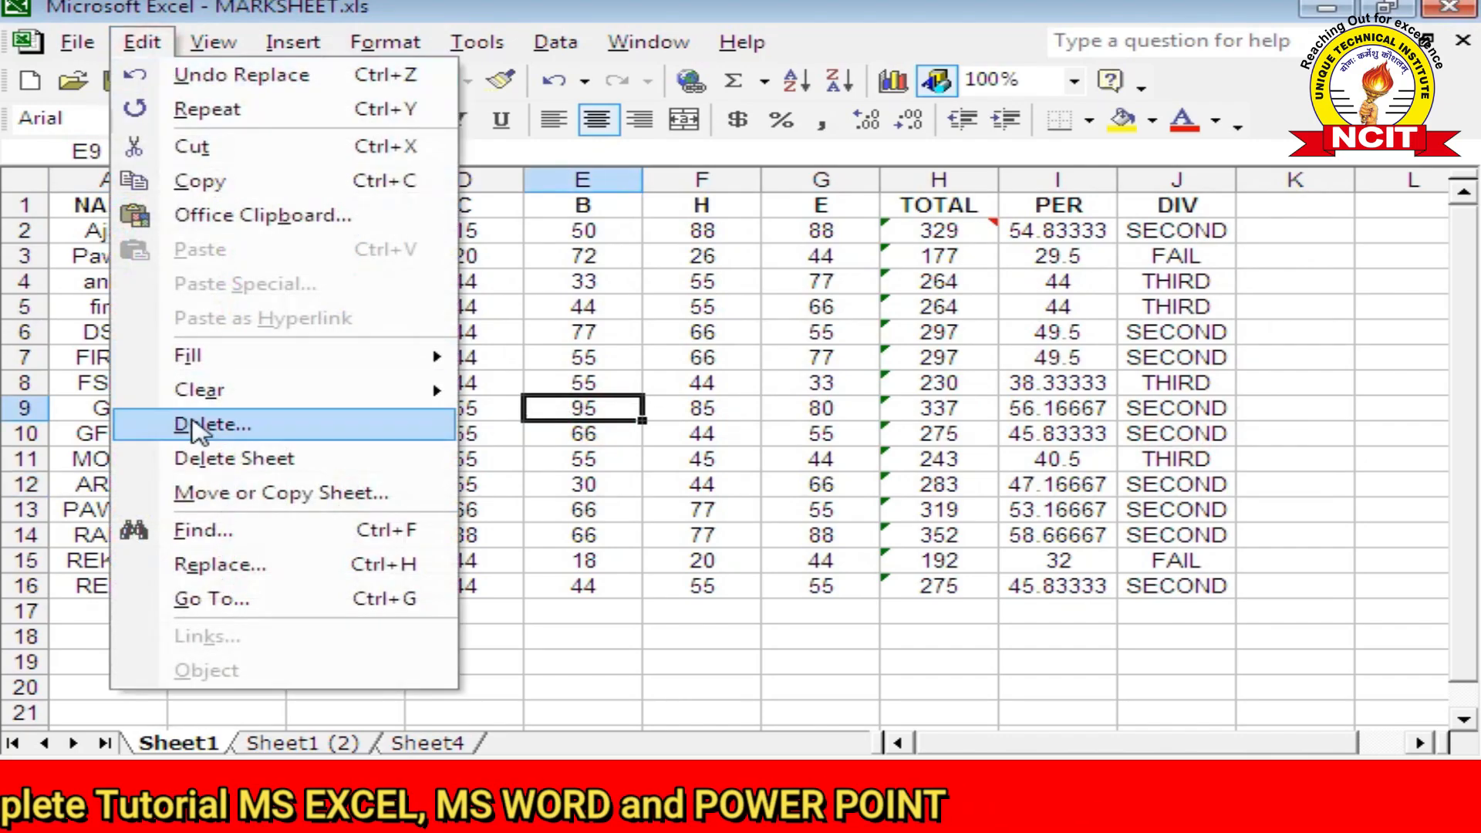
click(235, 600)
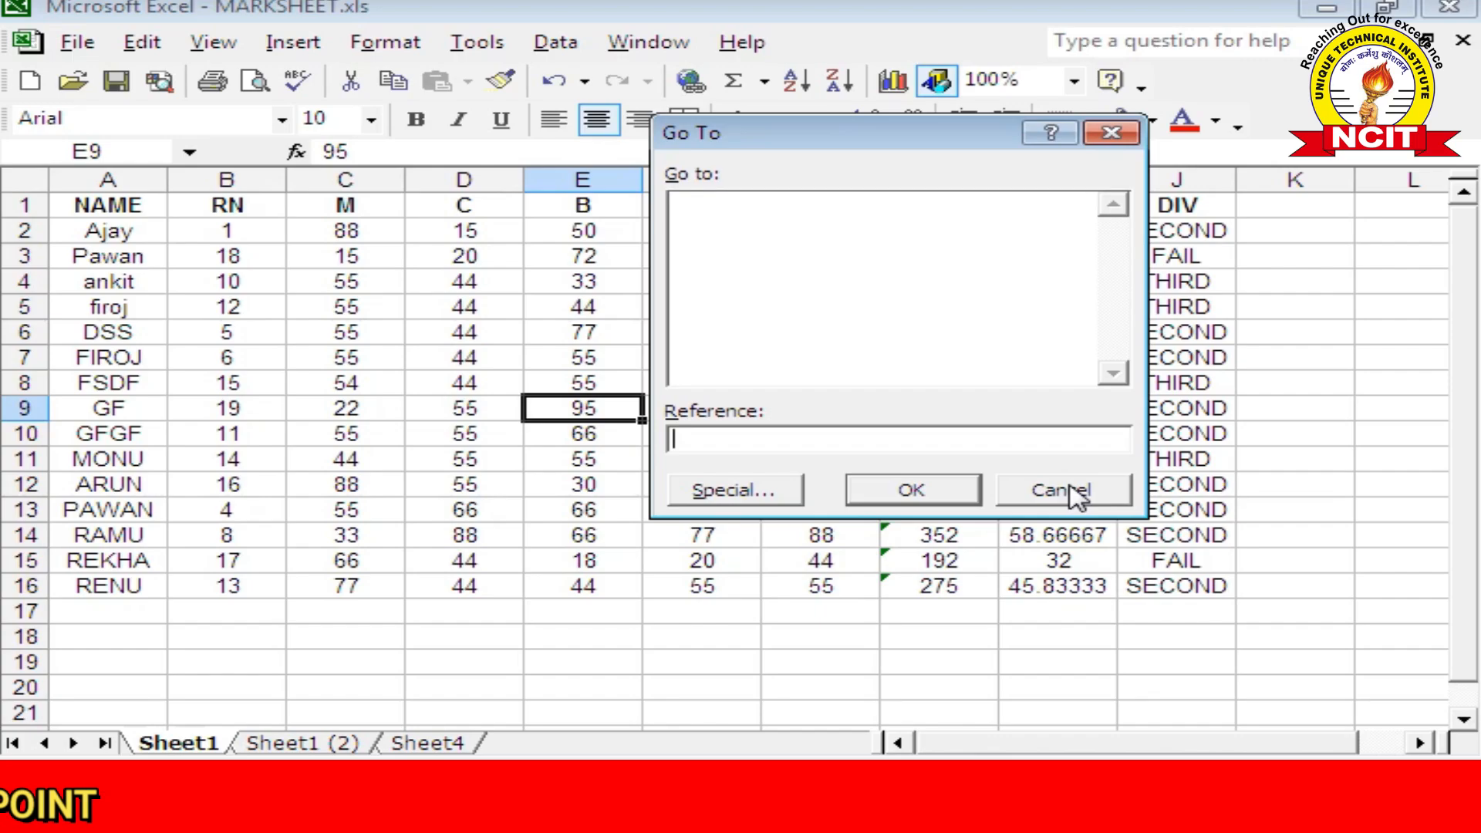
click(705, 494)
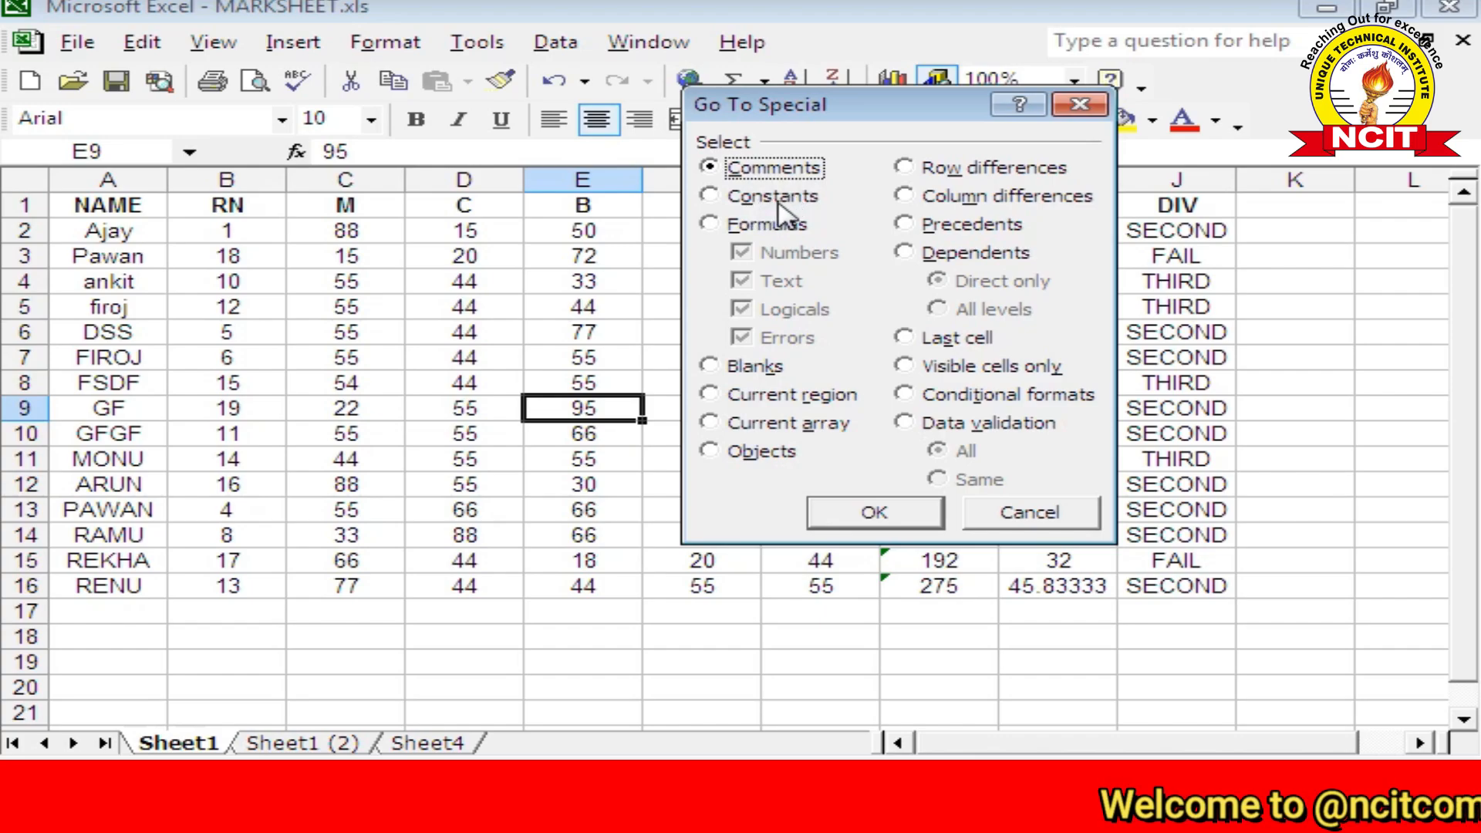
click(755, 225)
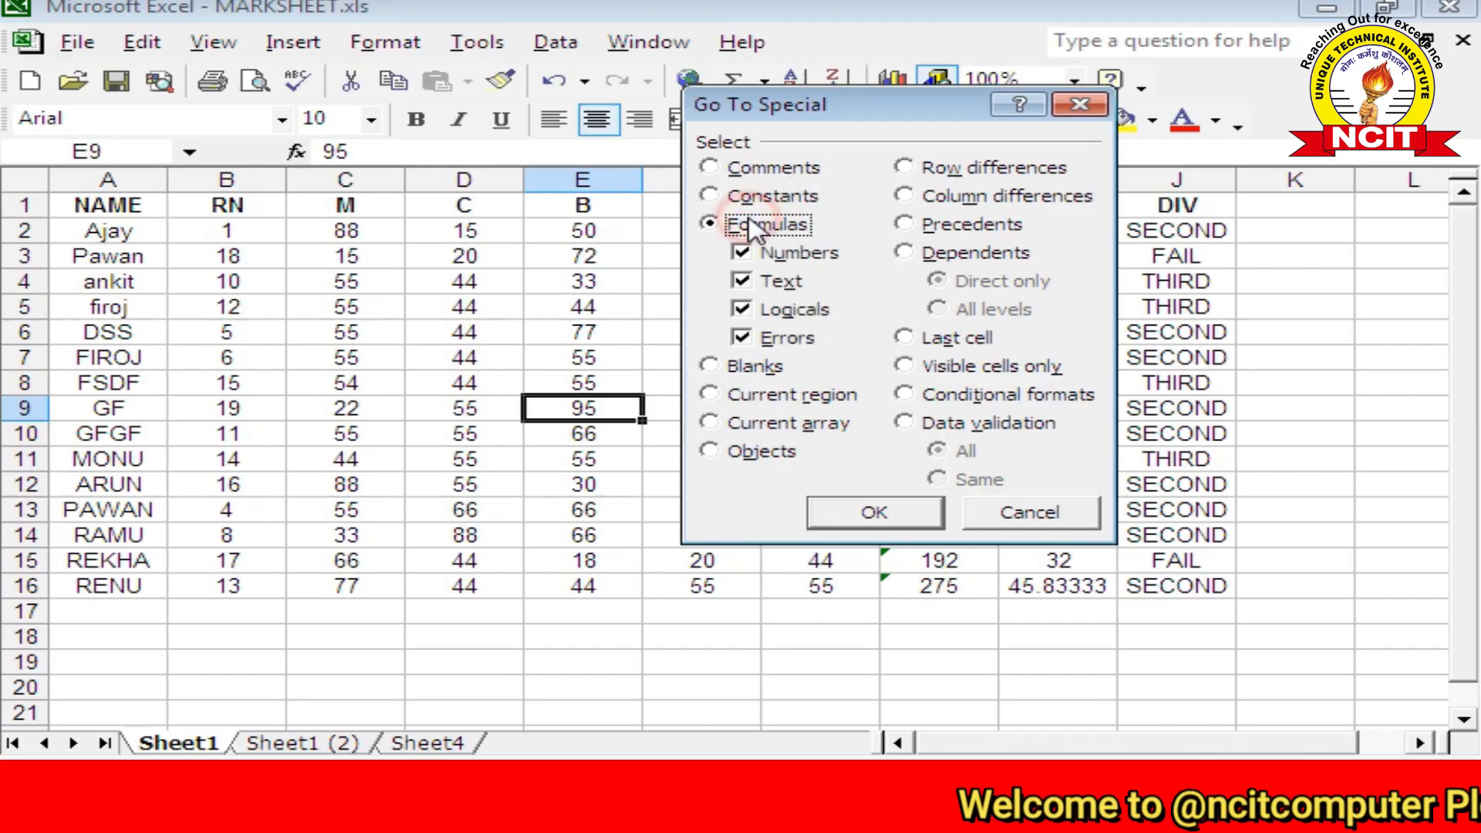
click(874, 513)
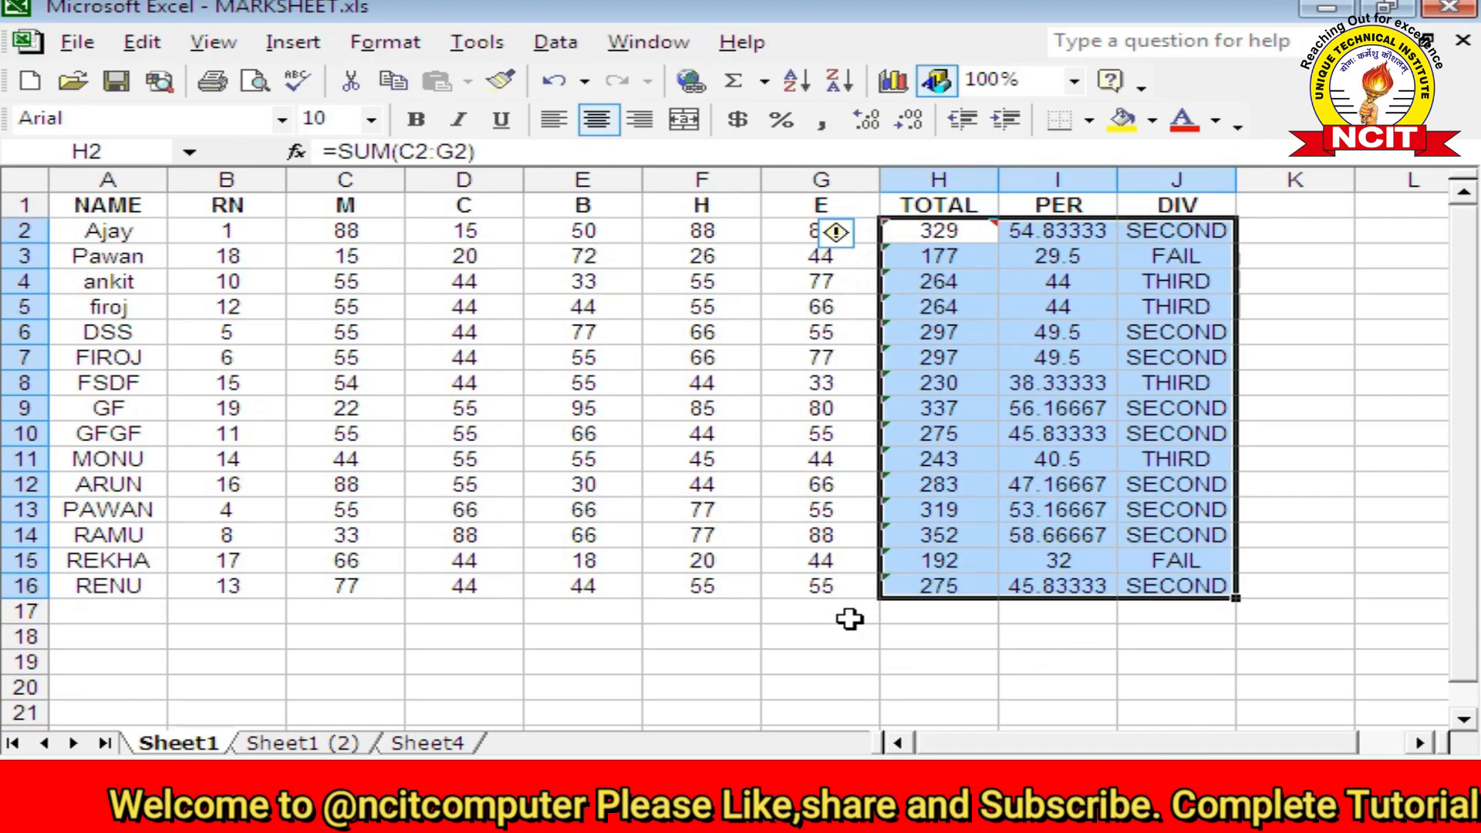
click(142, 42)
Step: Search for blank cells with Go To Special and dismiss the 'no cells found' message
click(264, 597)
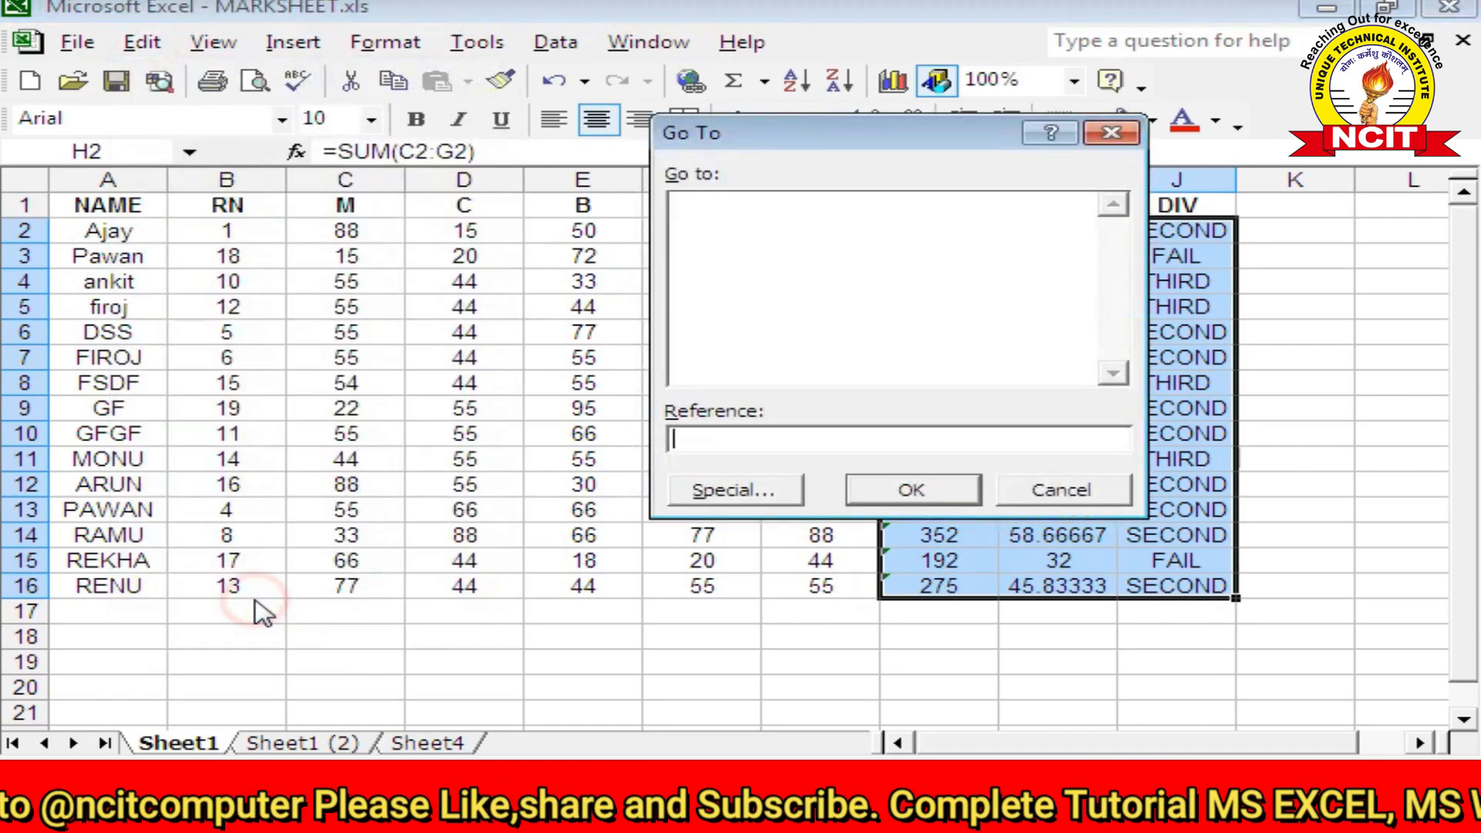
click(708, 492)
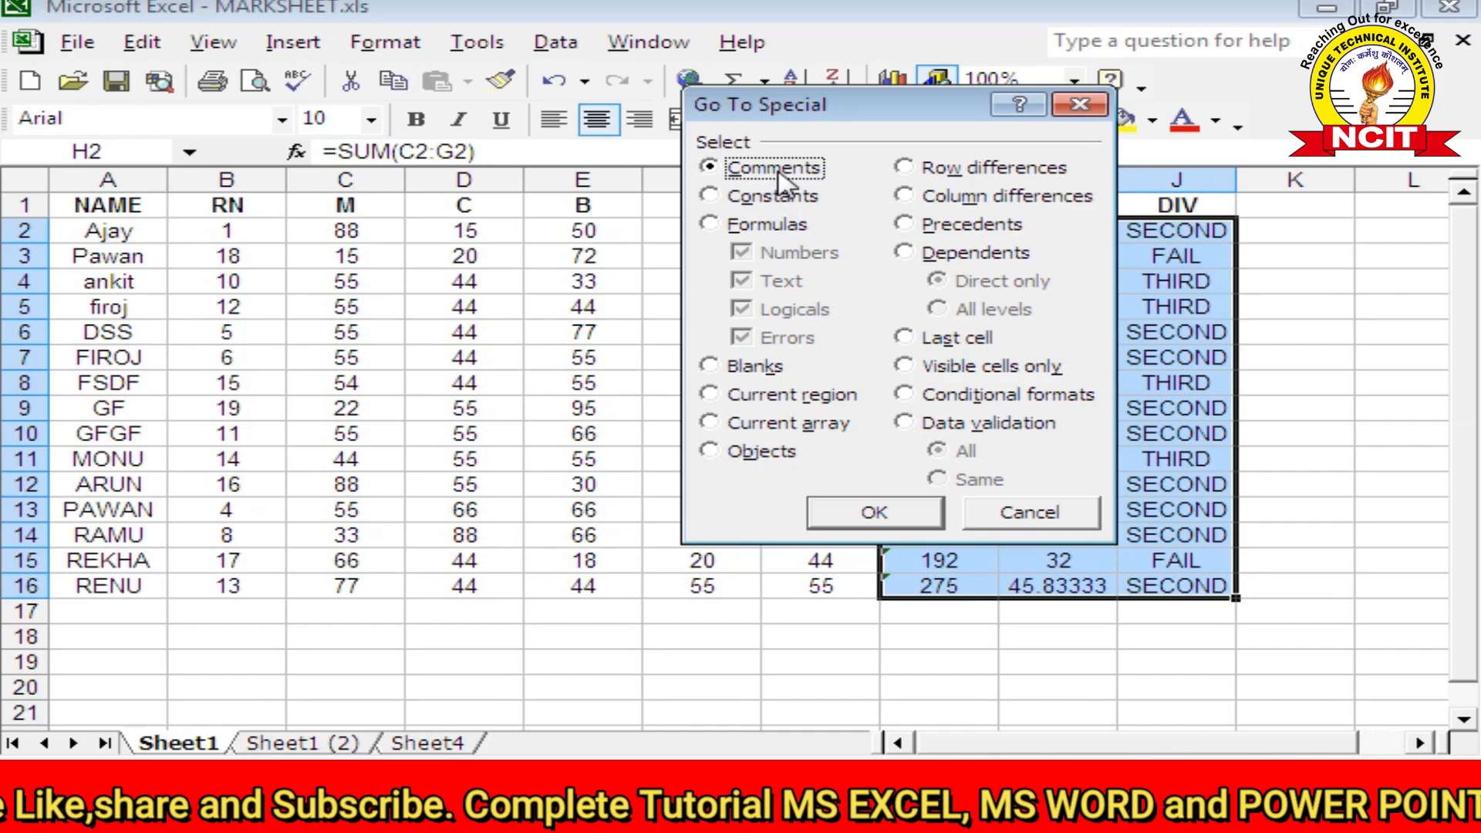
click(733, 369)
click(883, 508)
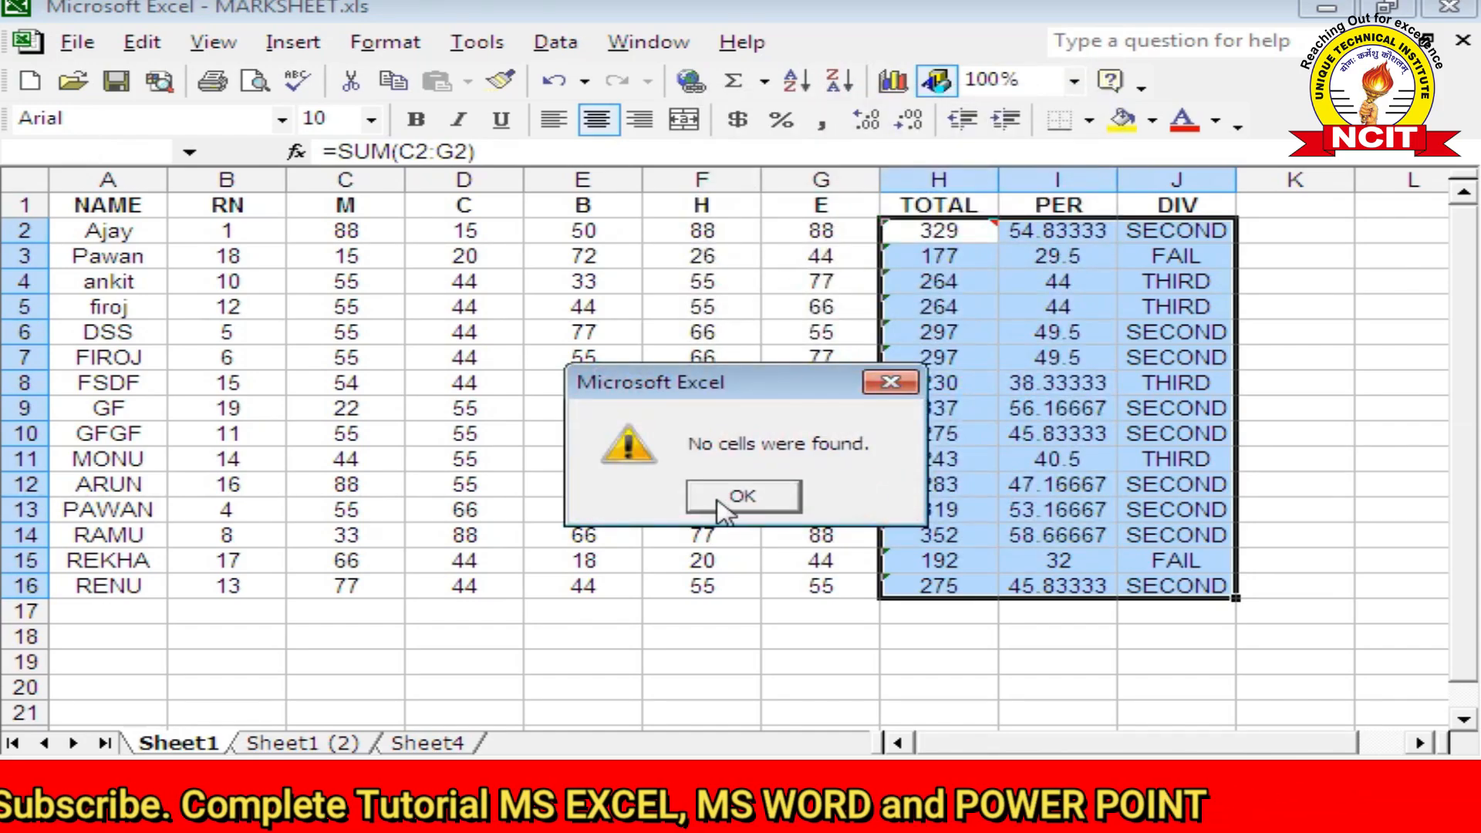
click(739, 497)
Step: Clear FIROJ's B mark of 55 from cell E7, leaving it empty
click(592, 665)
click(586, 359)
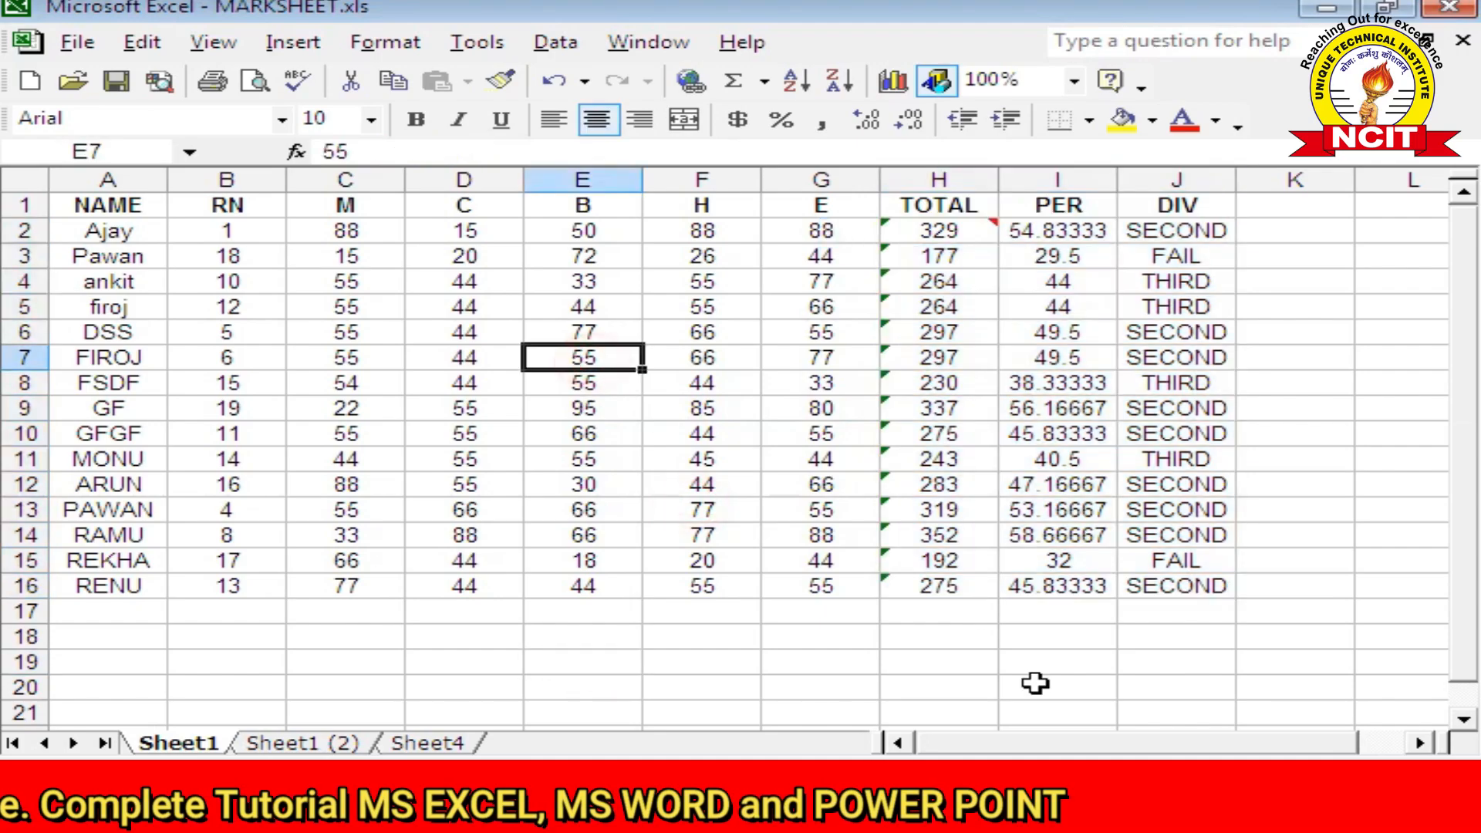
key(Delete)
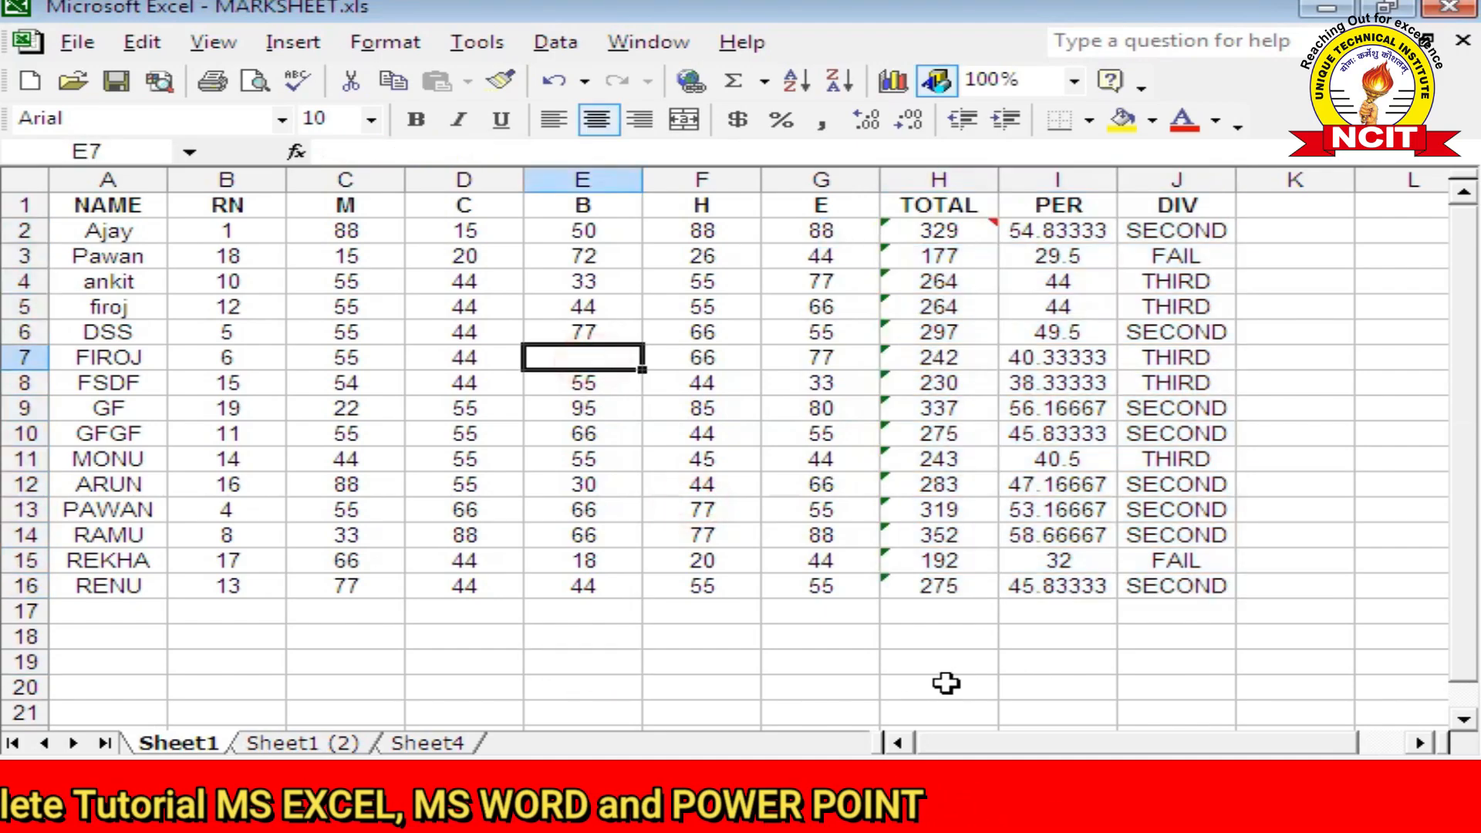
click(858, 689)
click(592, 367)
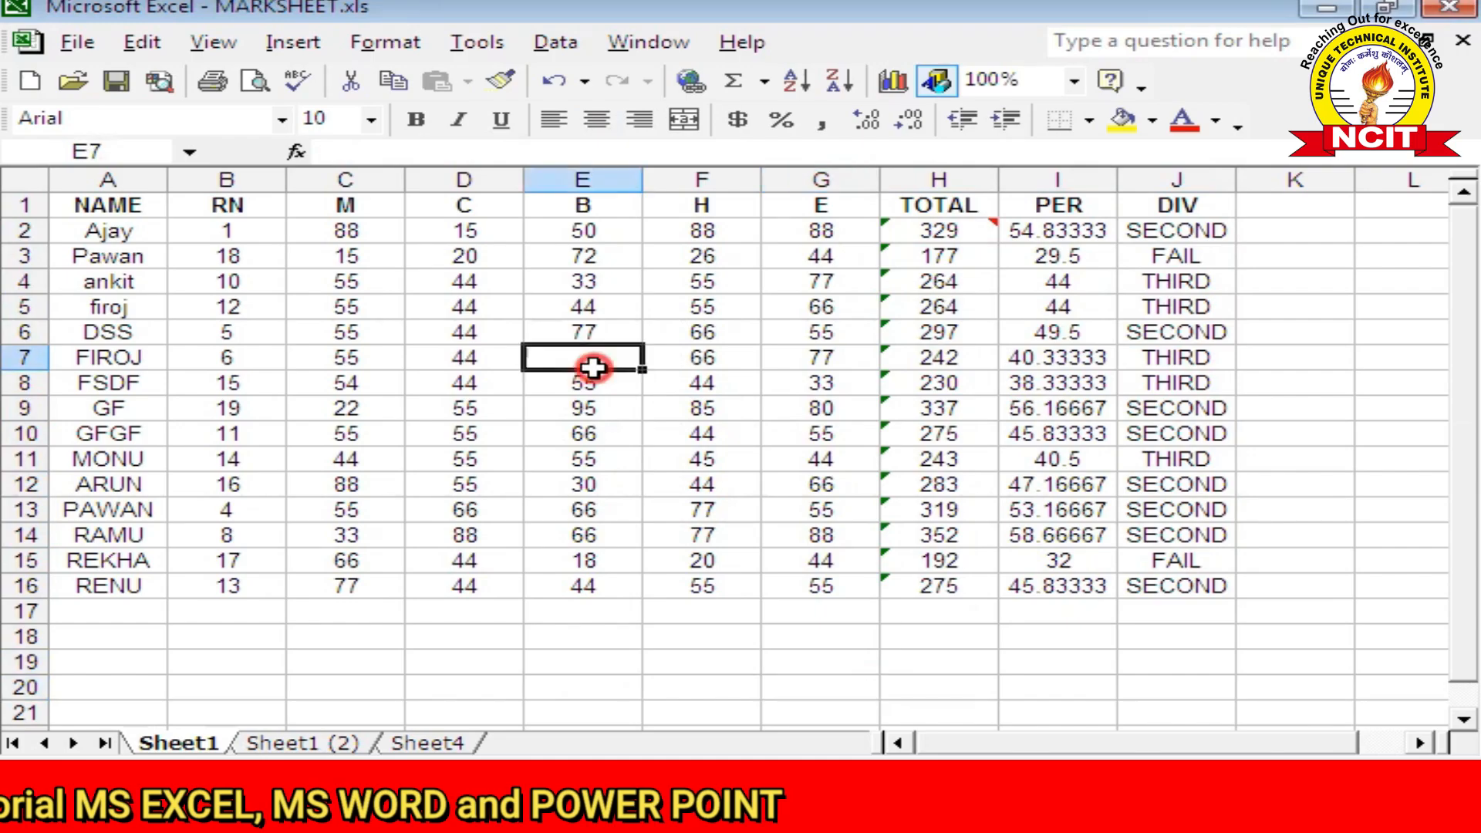
Step: Select the marksheet A1:J16 and rerun Go To Special > Blanks to locate empty cell E7
drag(101, 206, 1150, 598)
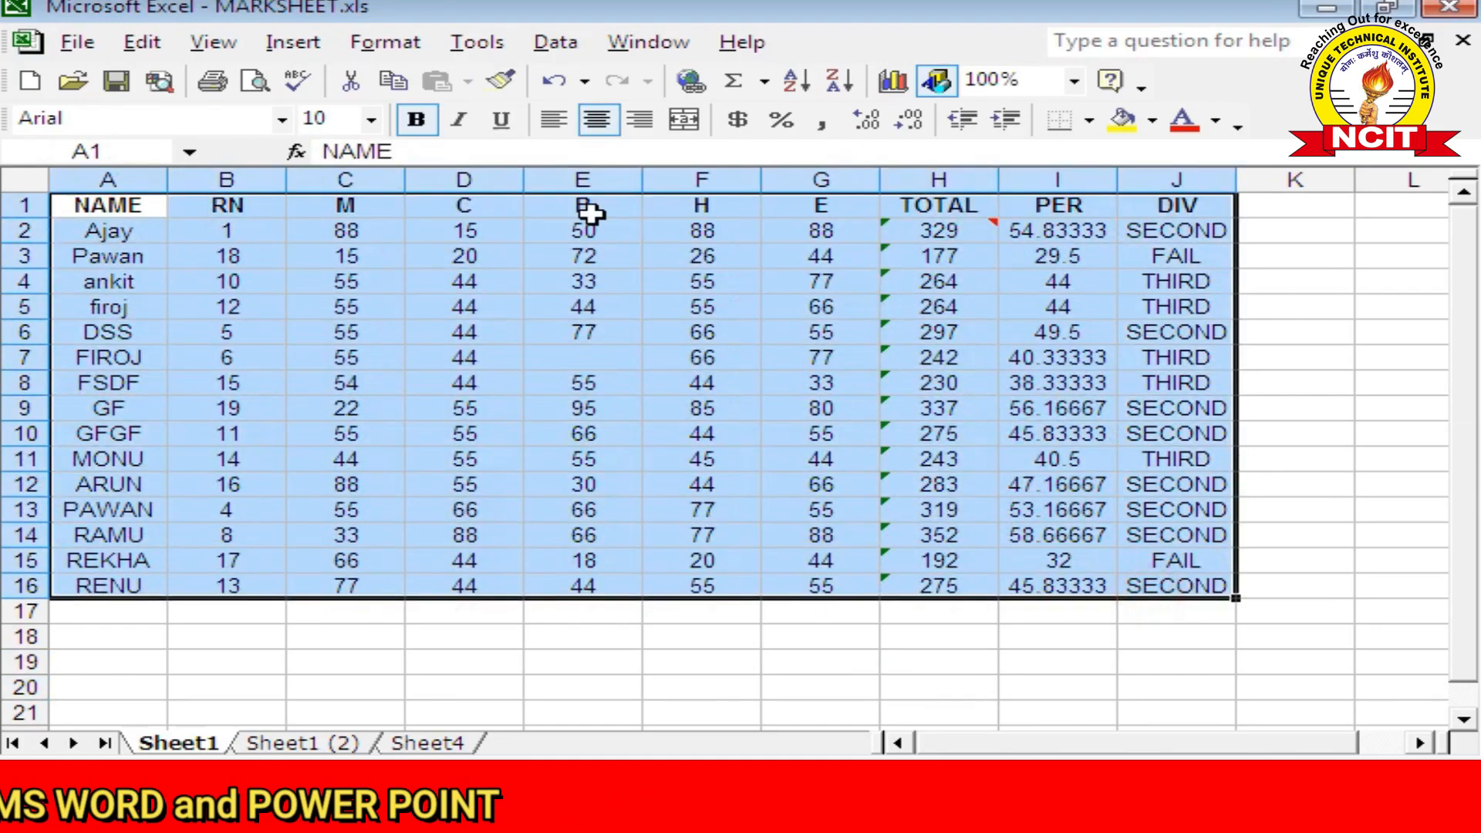
click(142, 43)
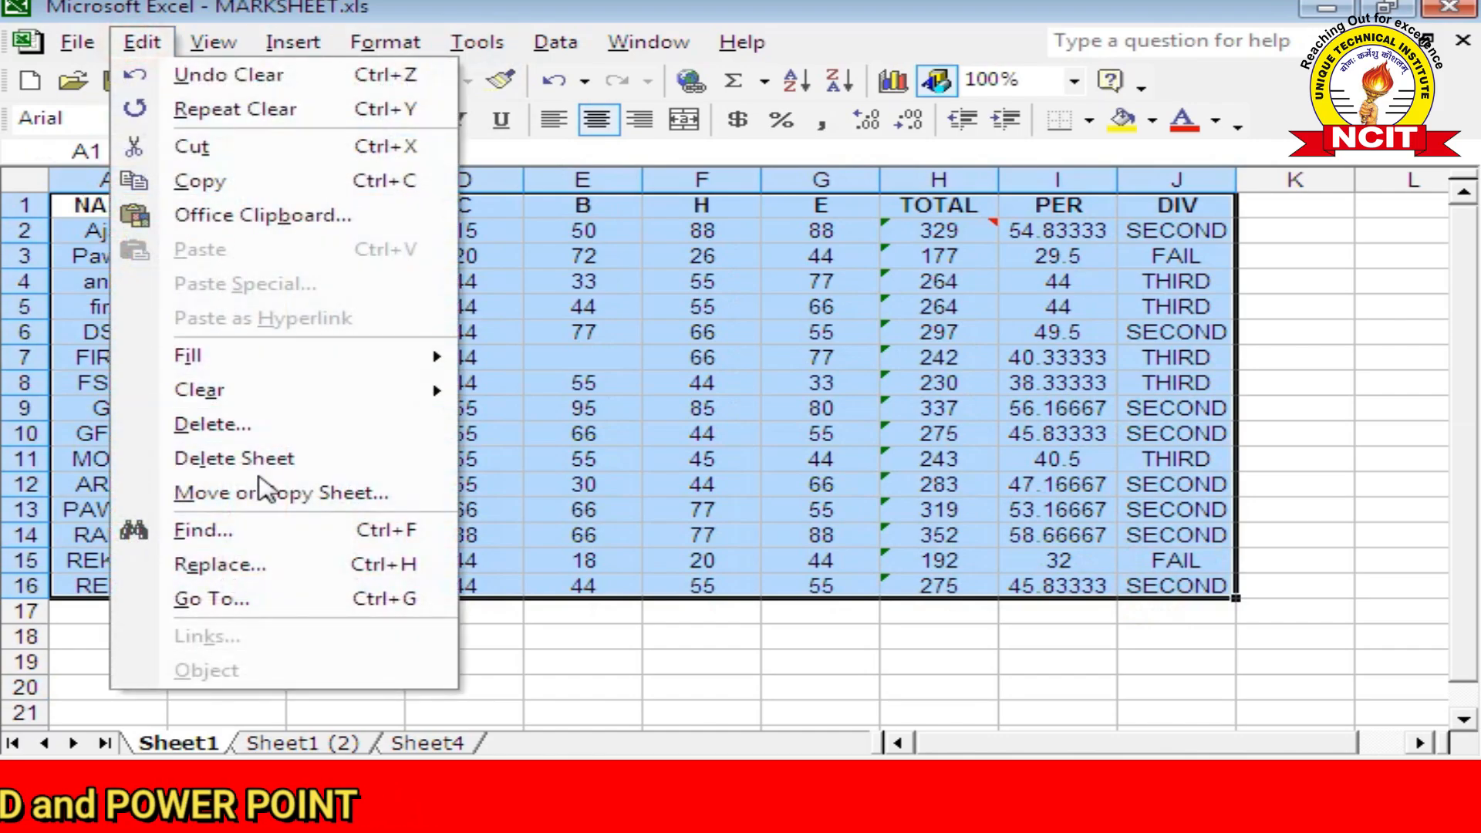
click(254, 598)
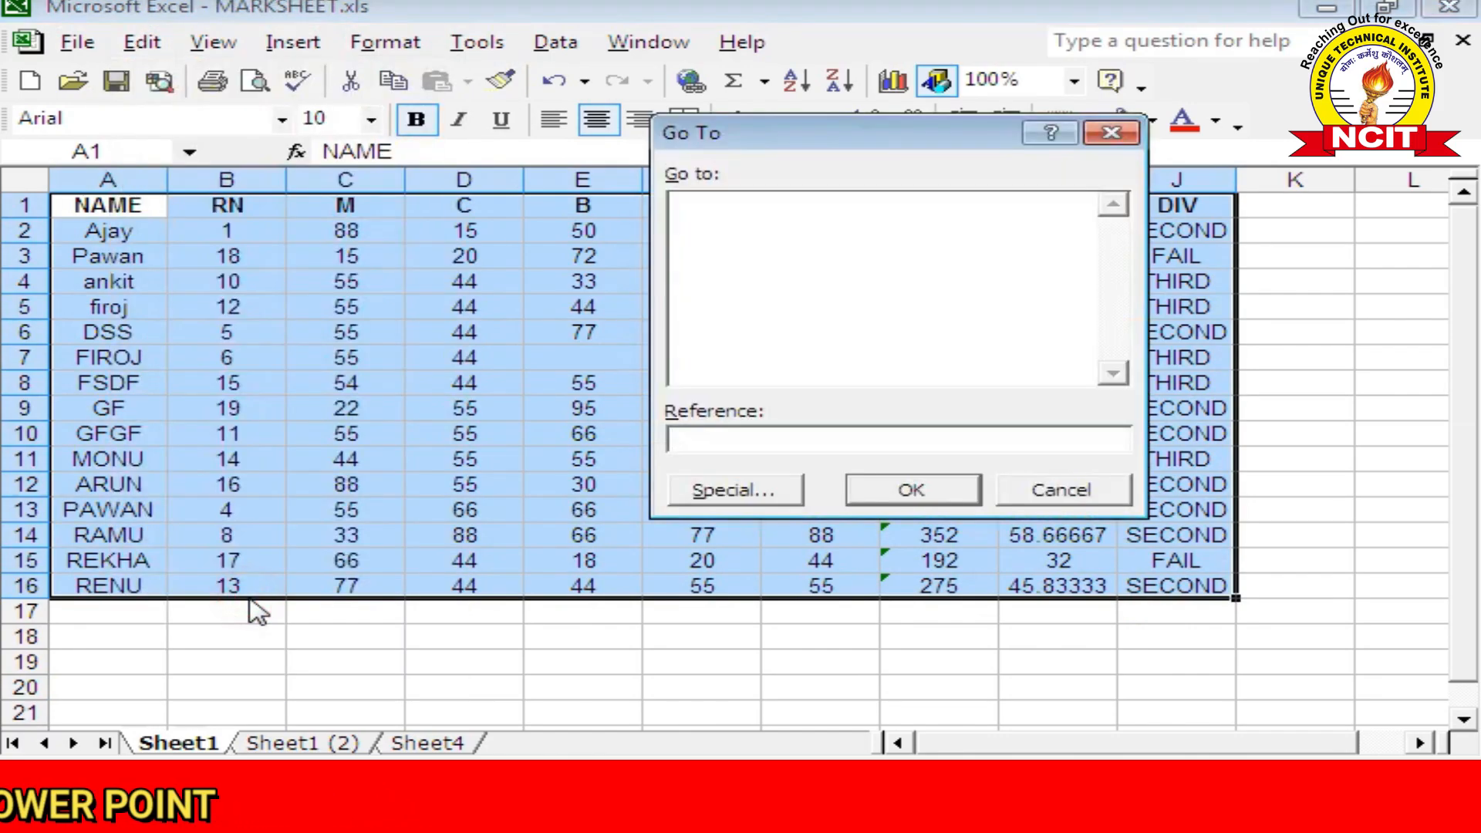
click(746, 491)
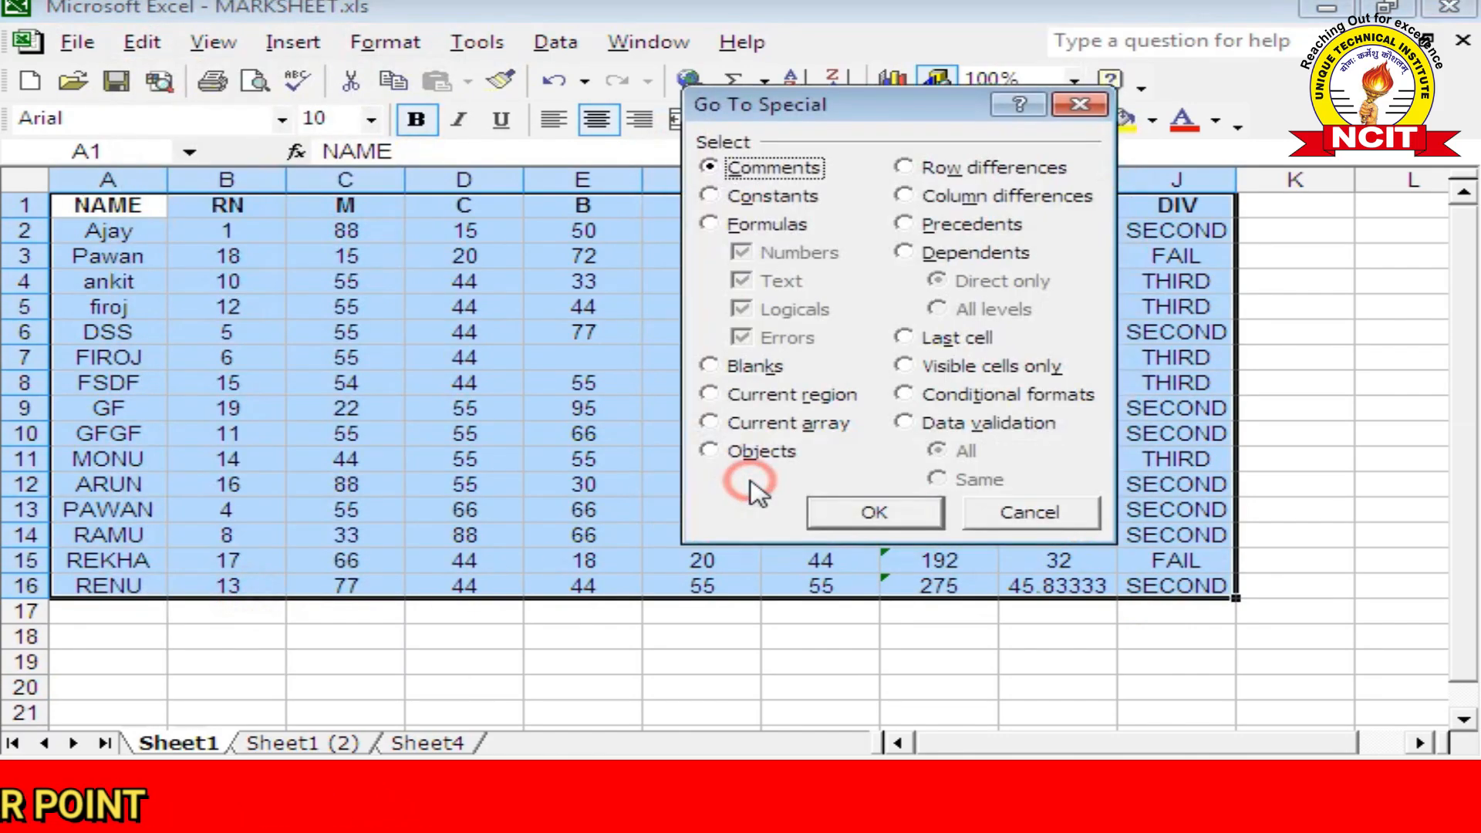
click(747, 367)
click(886, 512)
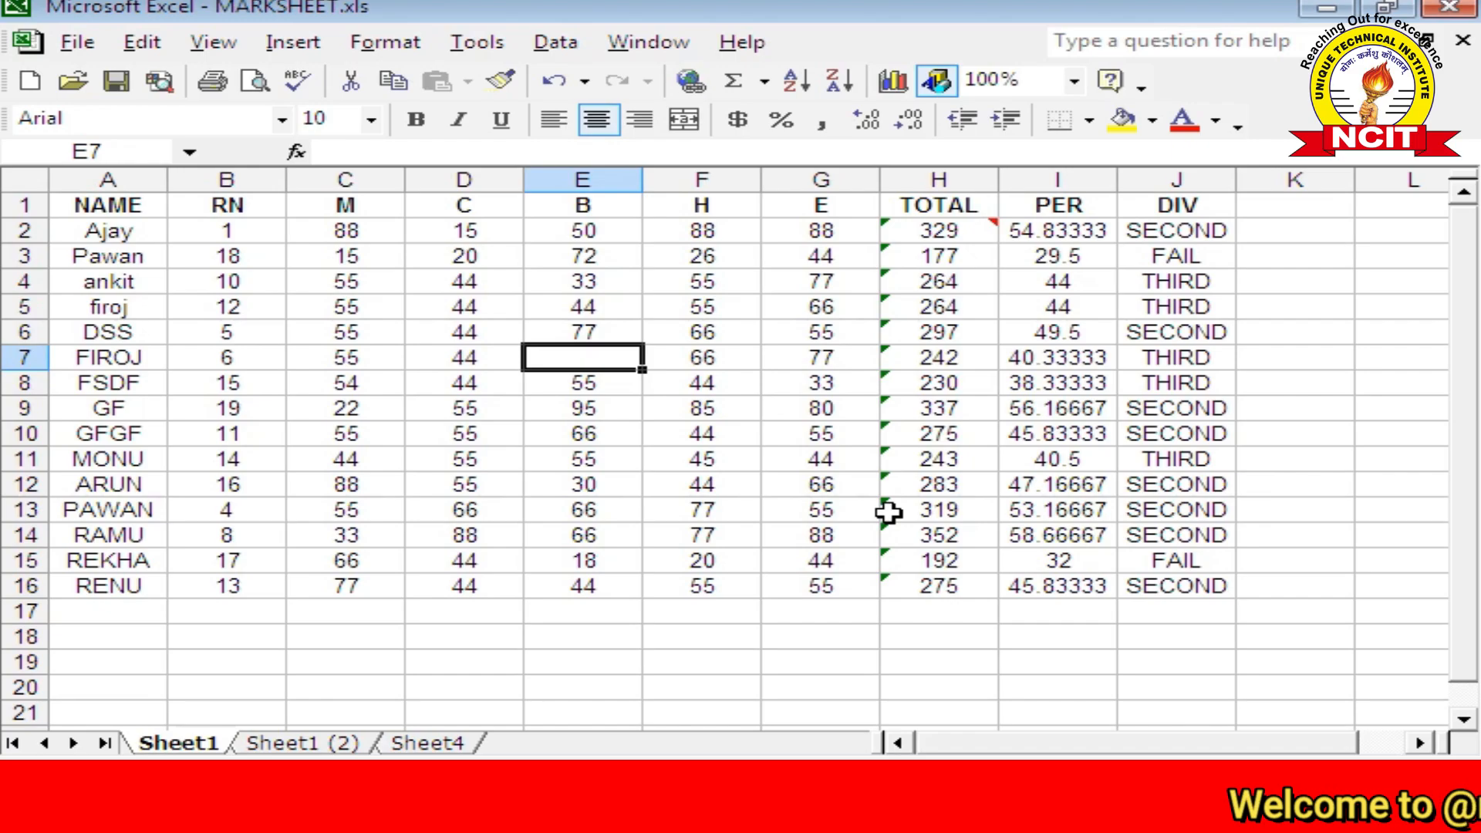
click(142, 42)
click(218, 598)
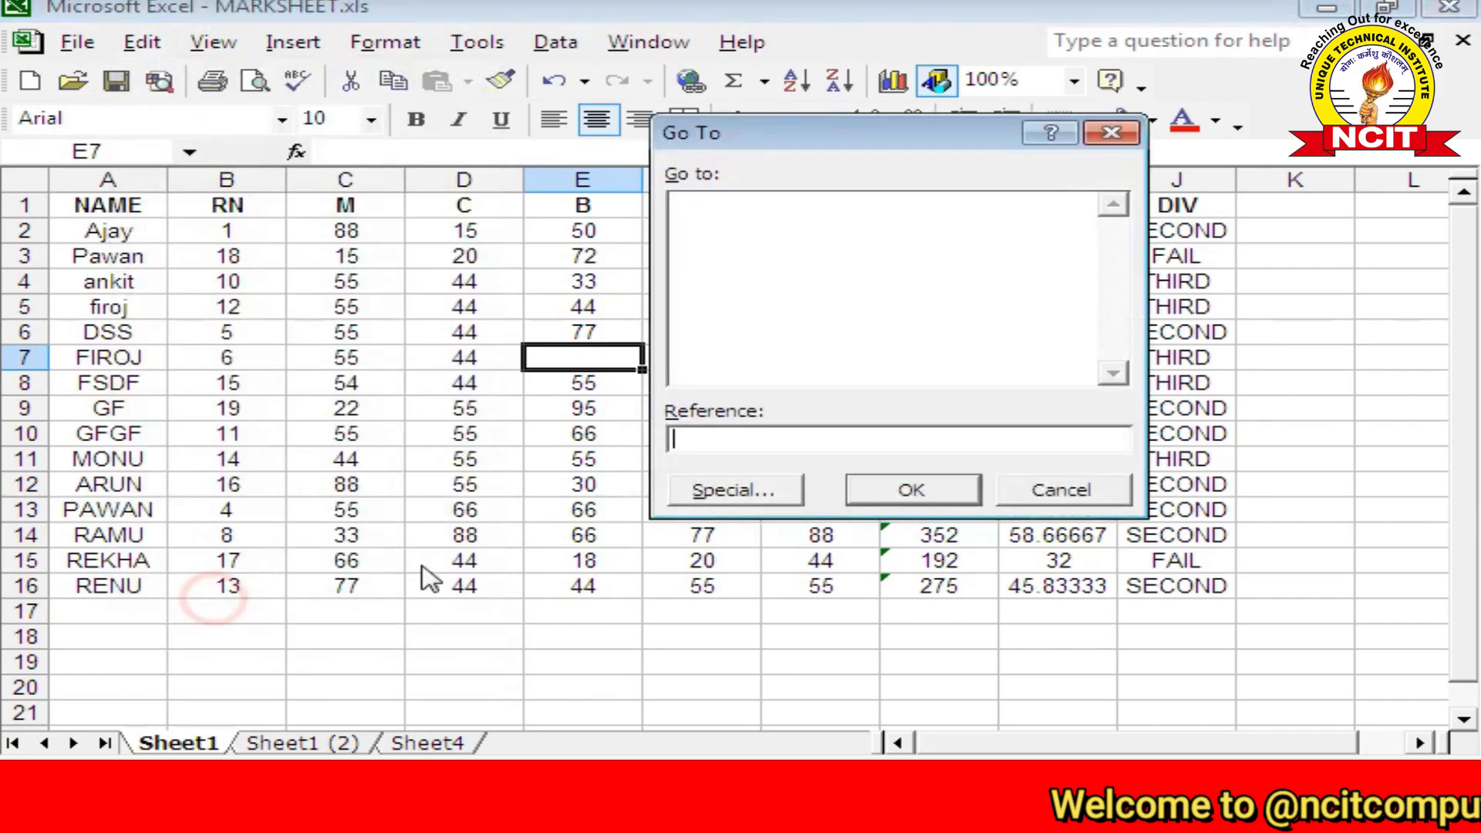
click(760, 491)
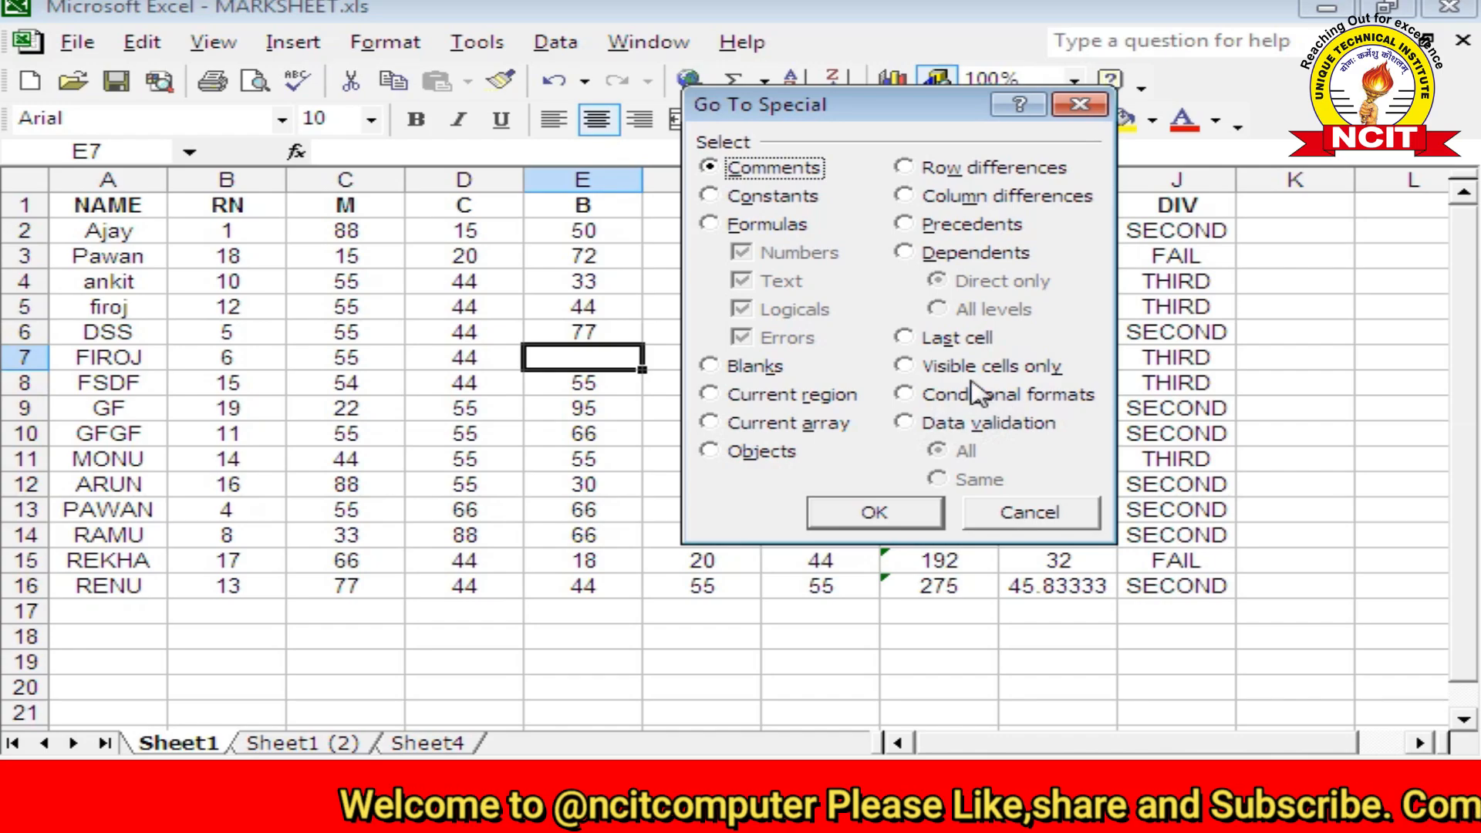
click(1030, 513)
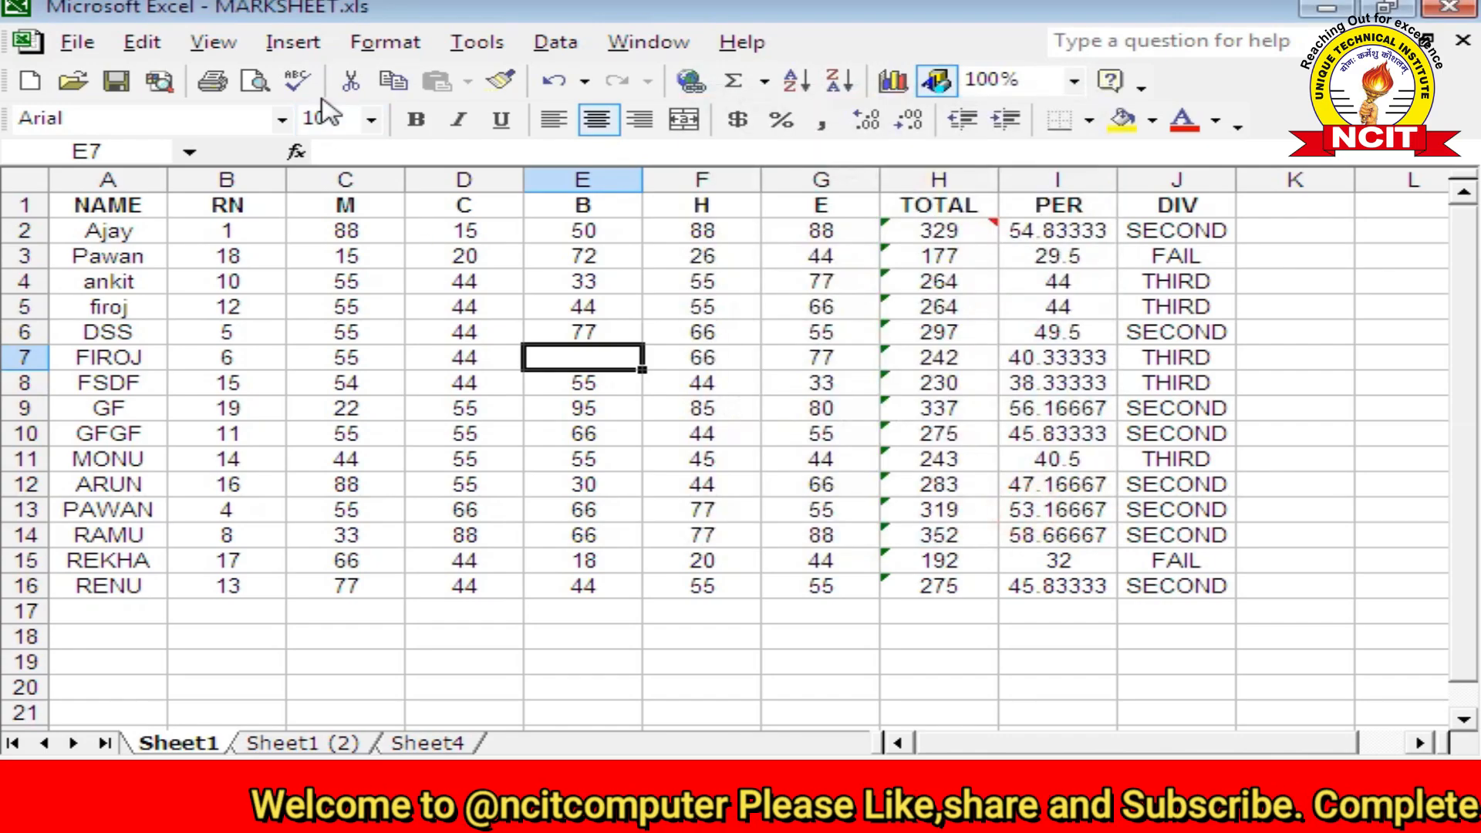
click(379, 42)
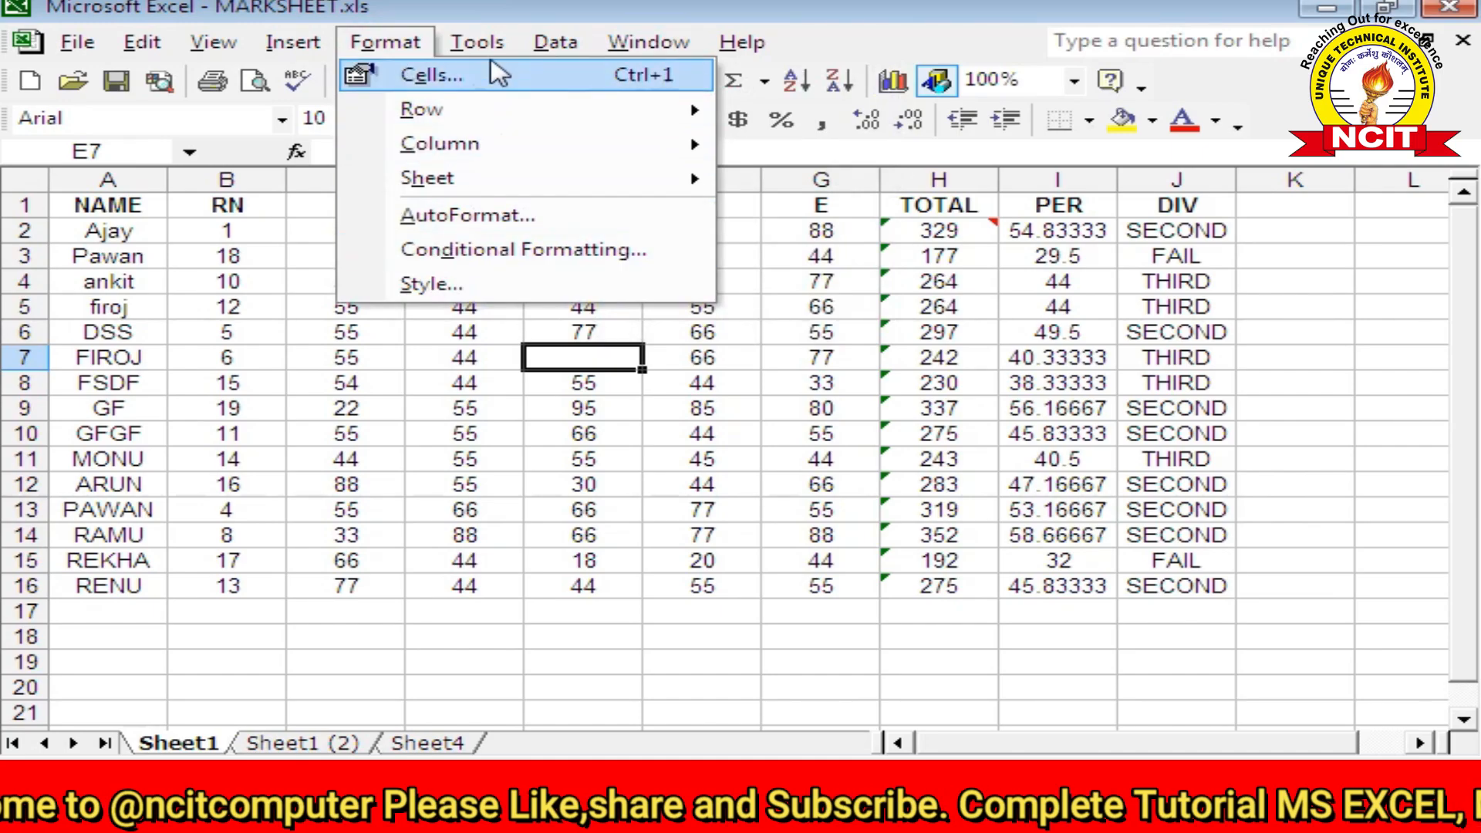
mouse_move(555, 49)
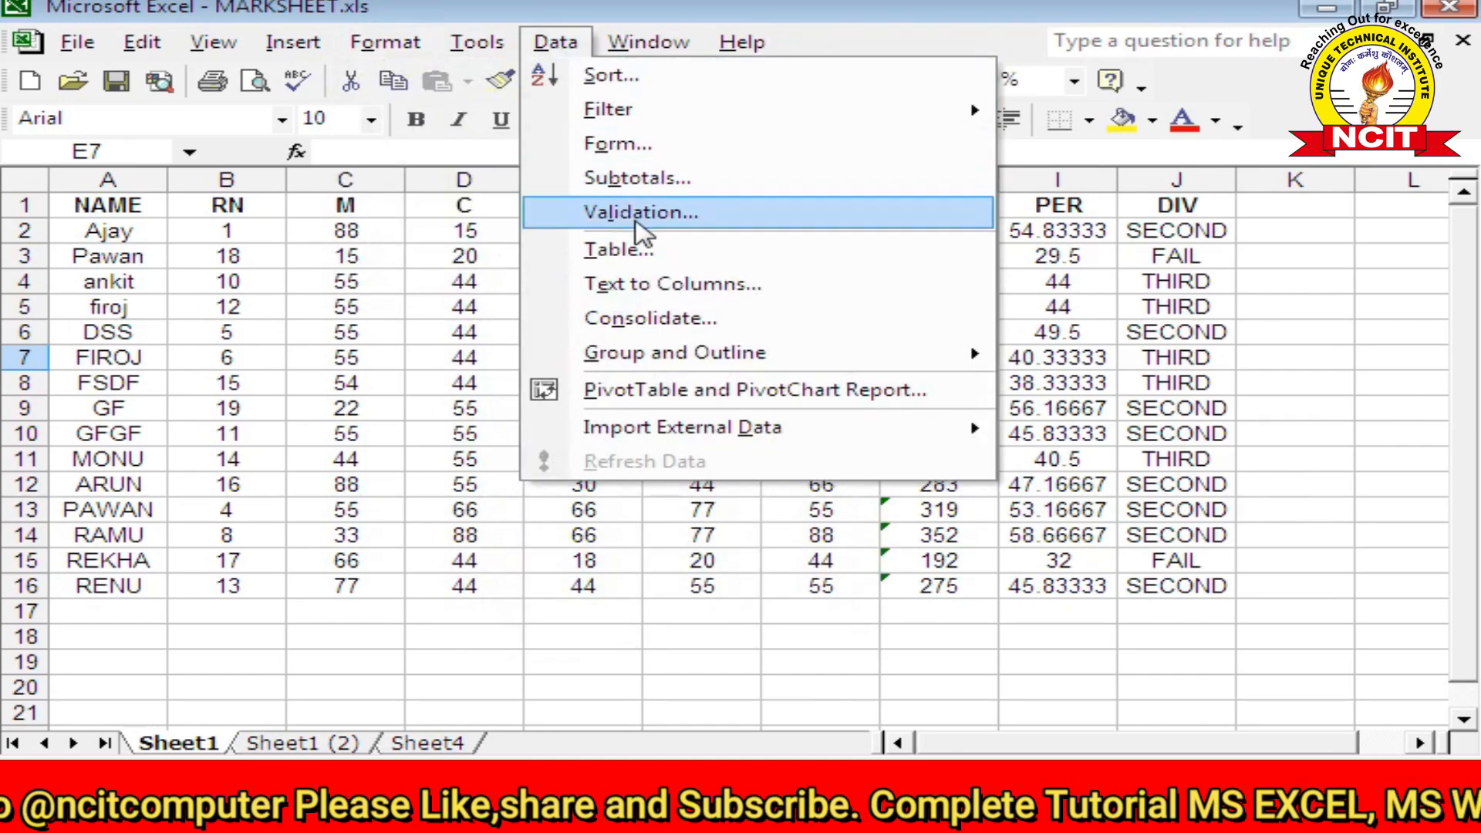
mouse_move(147, 45)
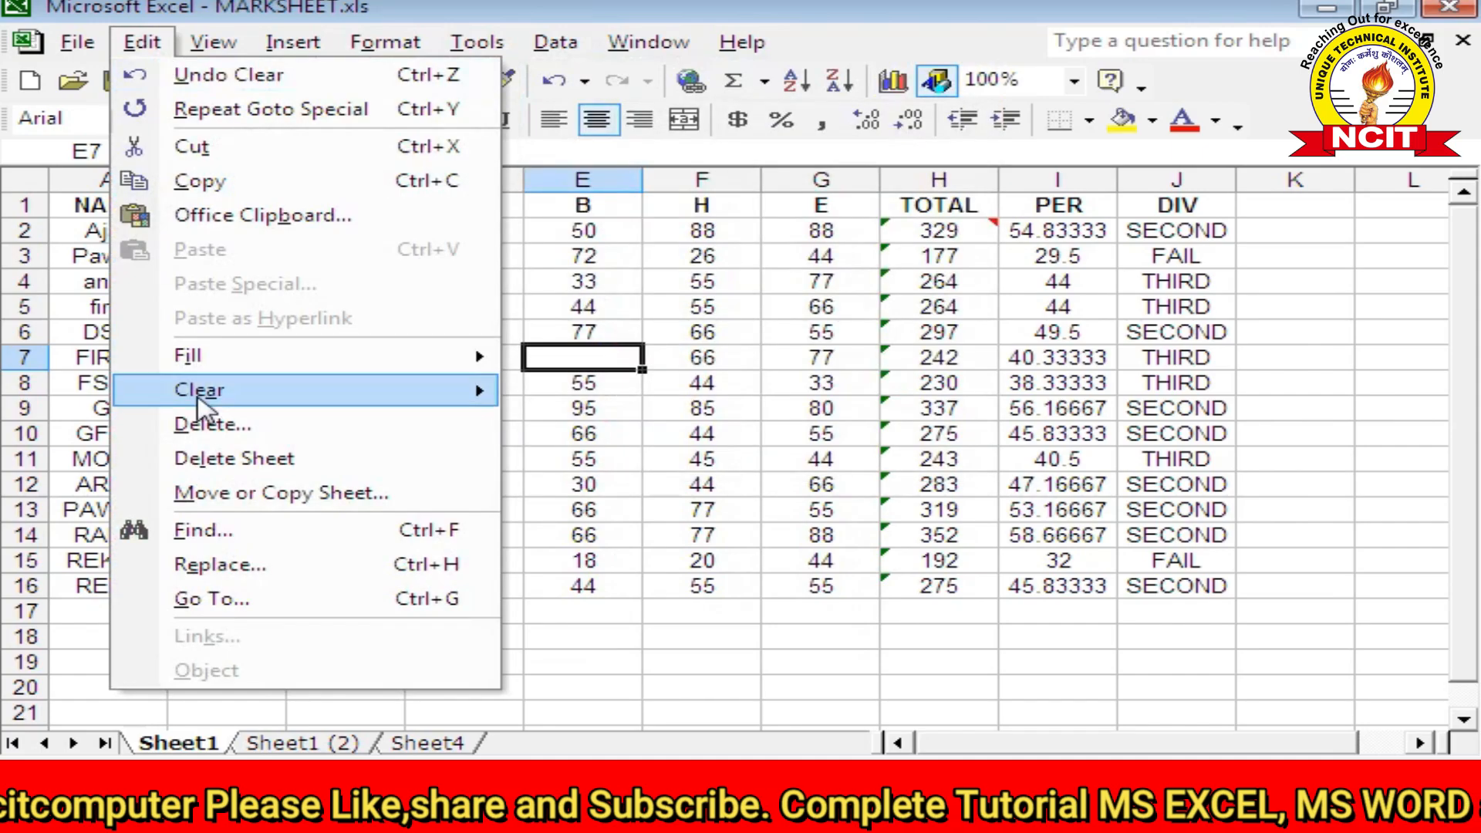
click(202, 600)
click(724, 490)
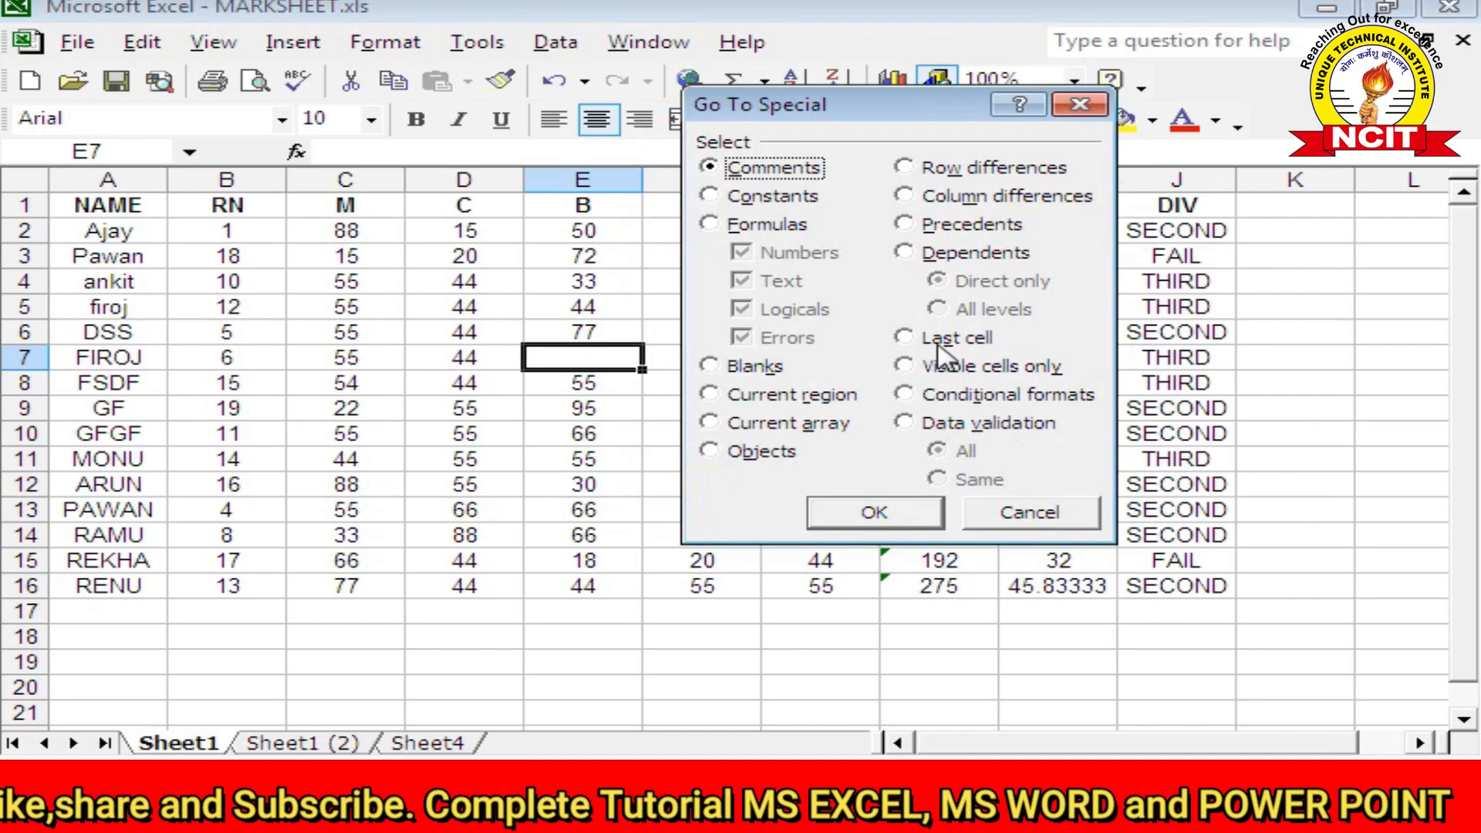
click(1029, 513)
click(133, 43)
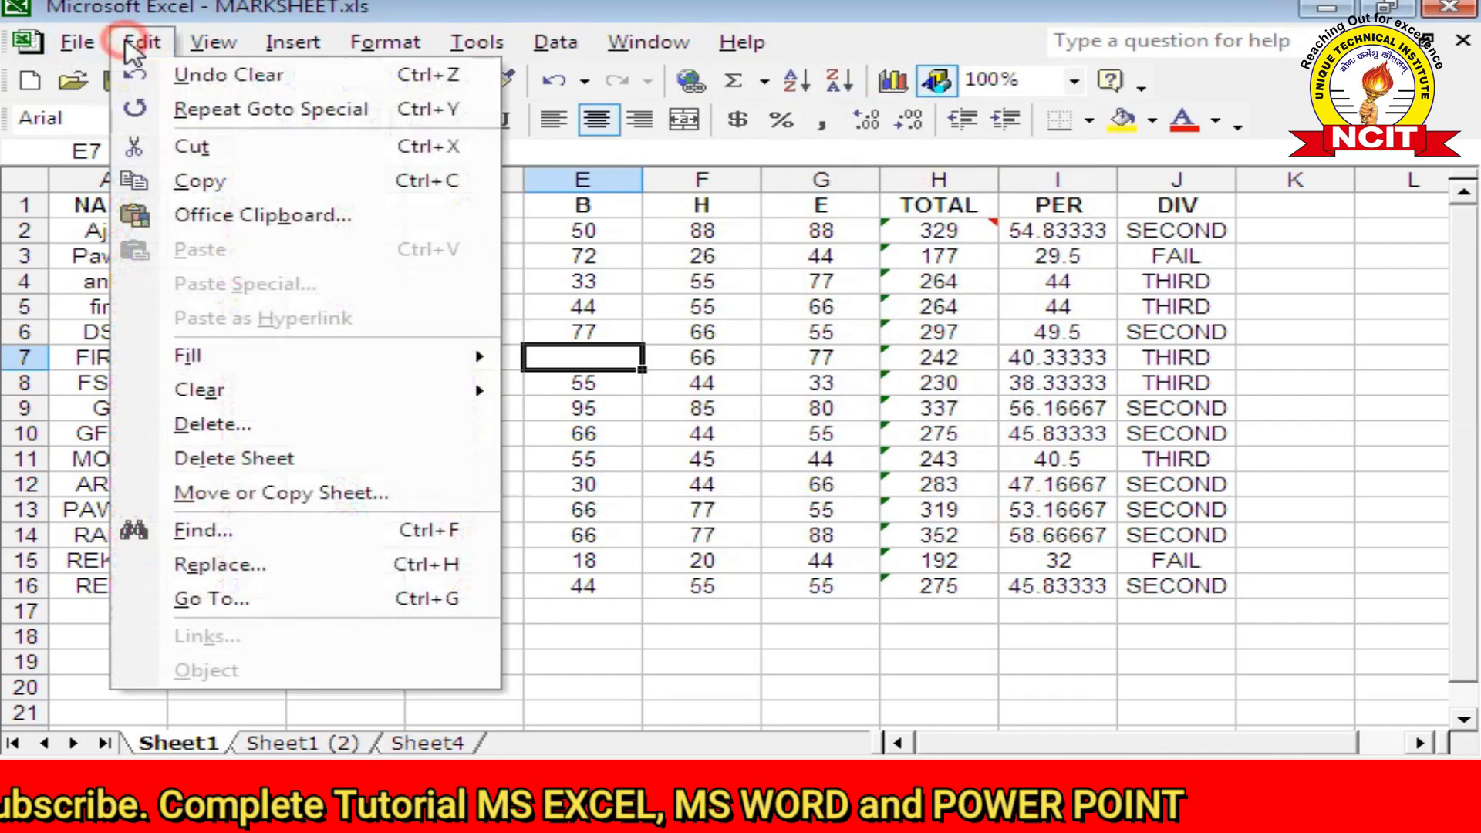